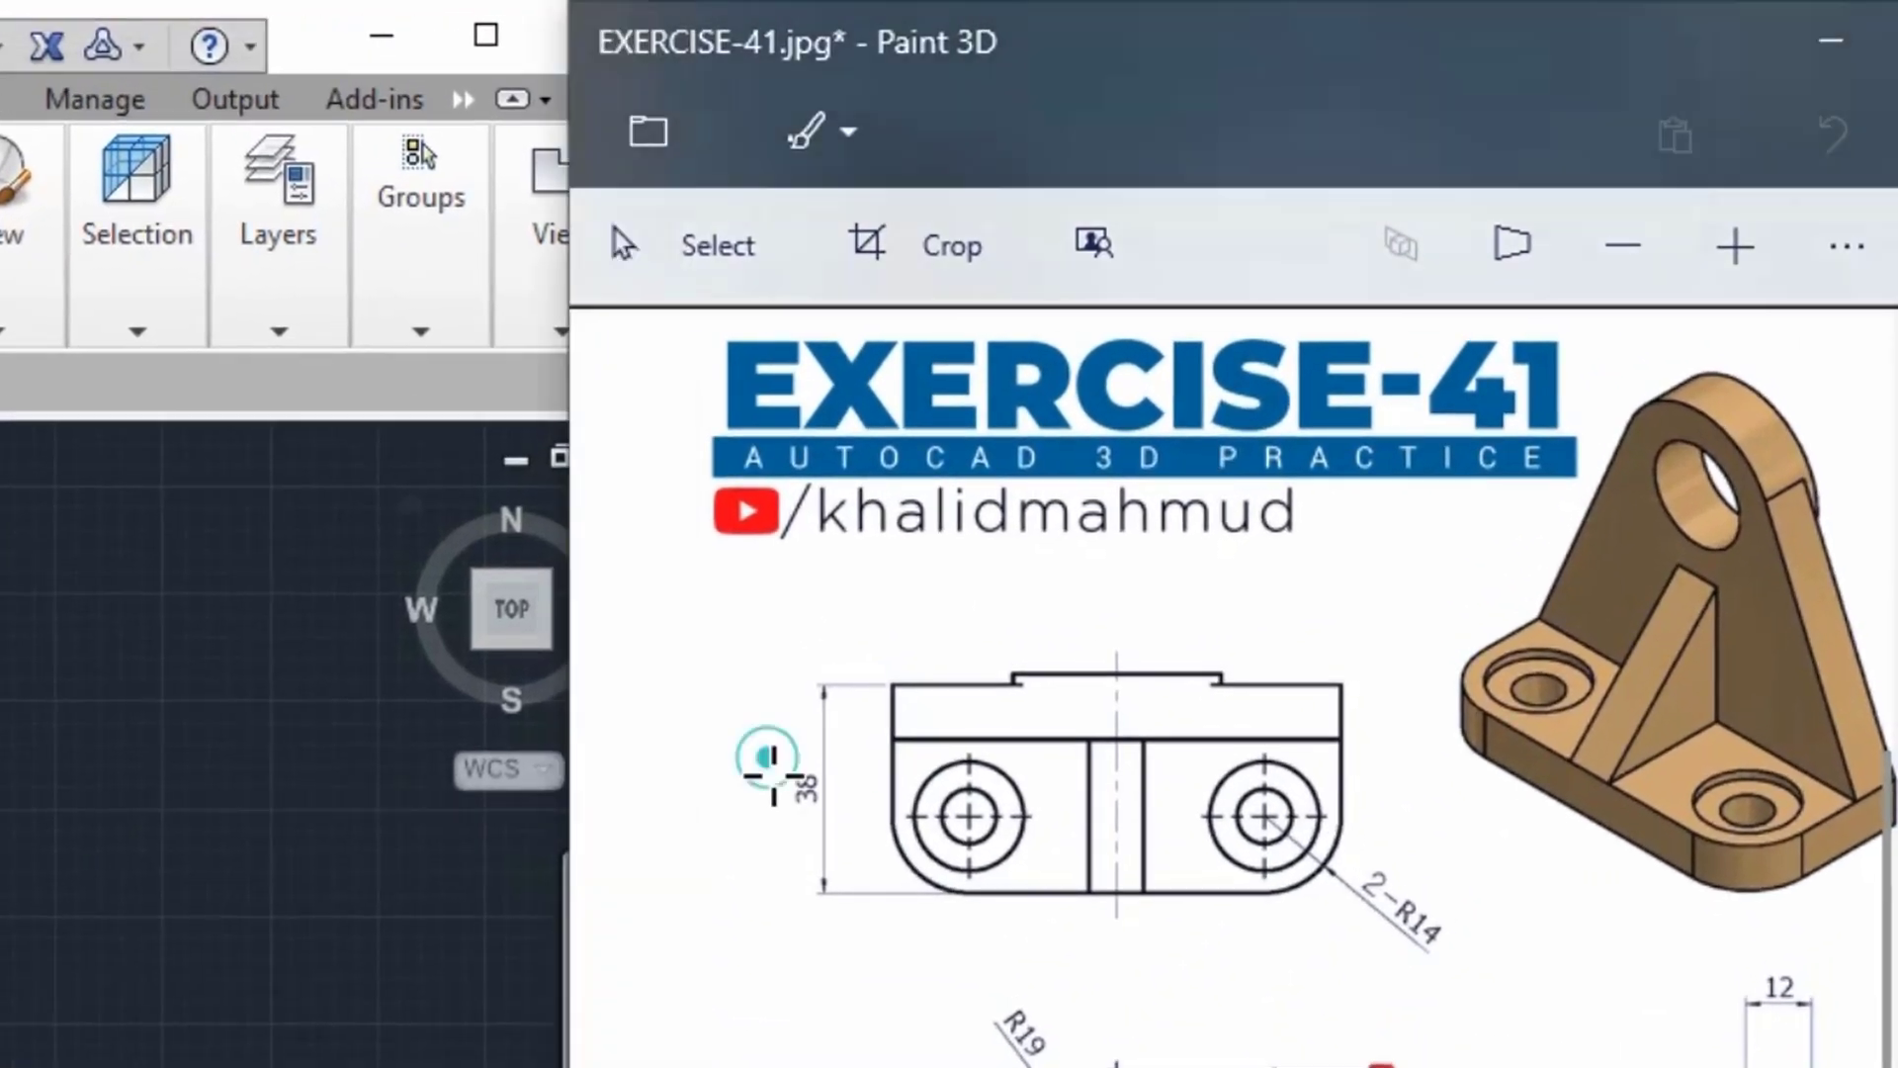
Tick the 38 dimension and circle the 82 dimension on the reference drawing in blue.
{"action": "left_click_drag", "start_coordinate": [836, 715], "coordinate": [843, 775]}
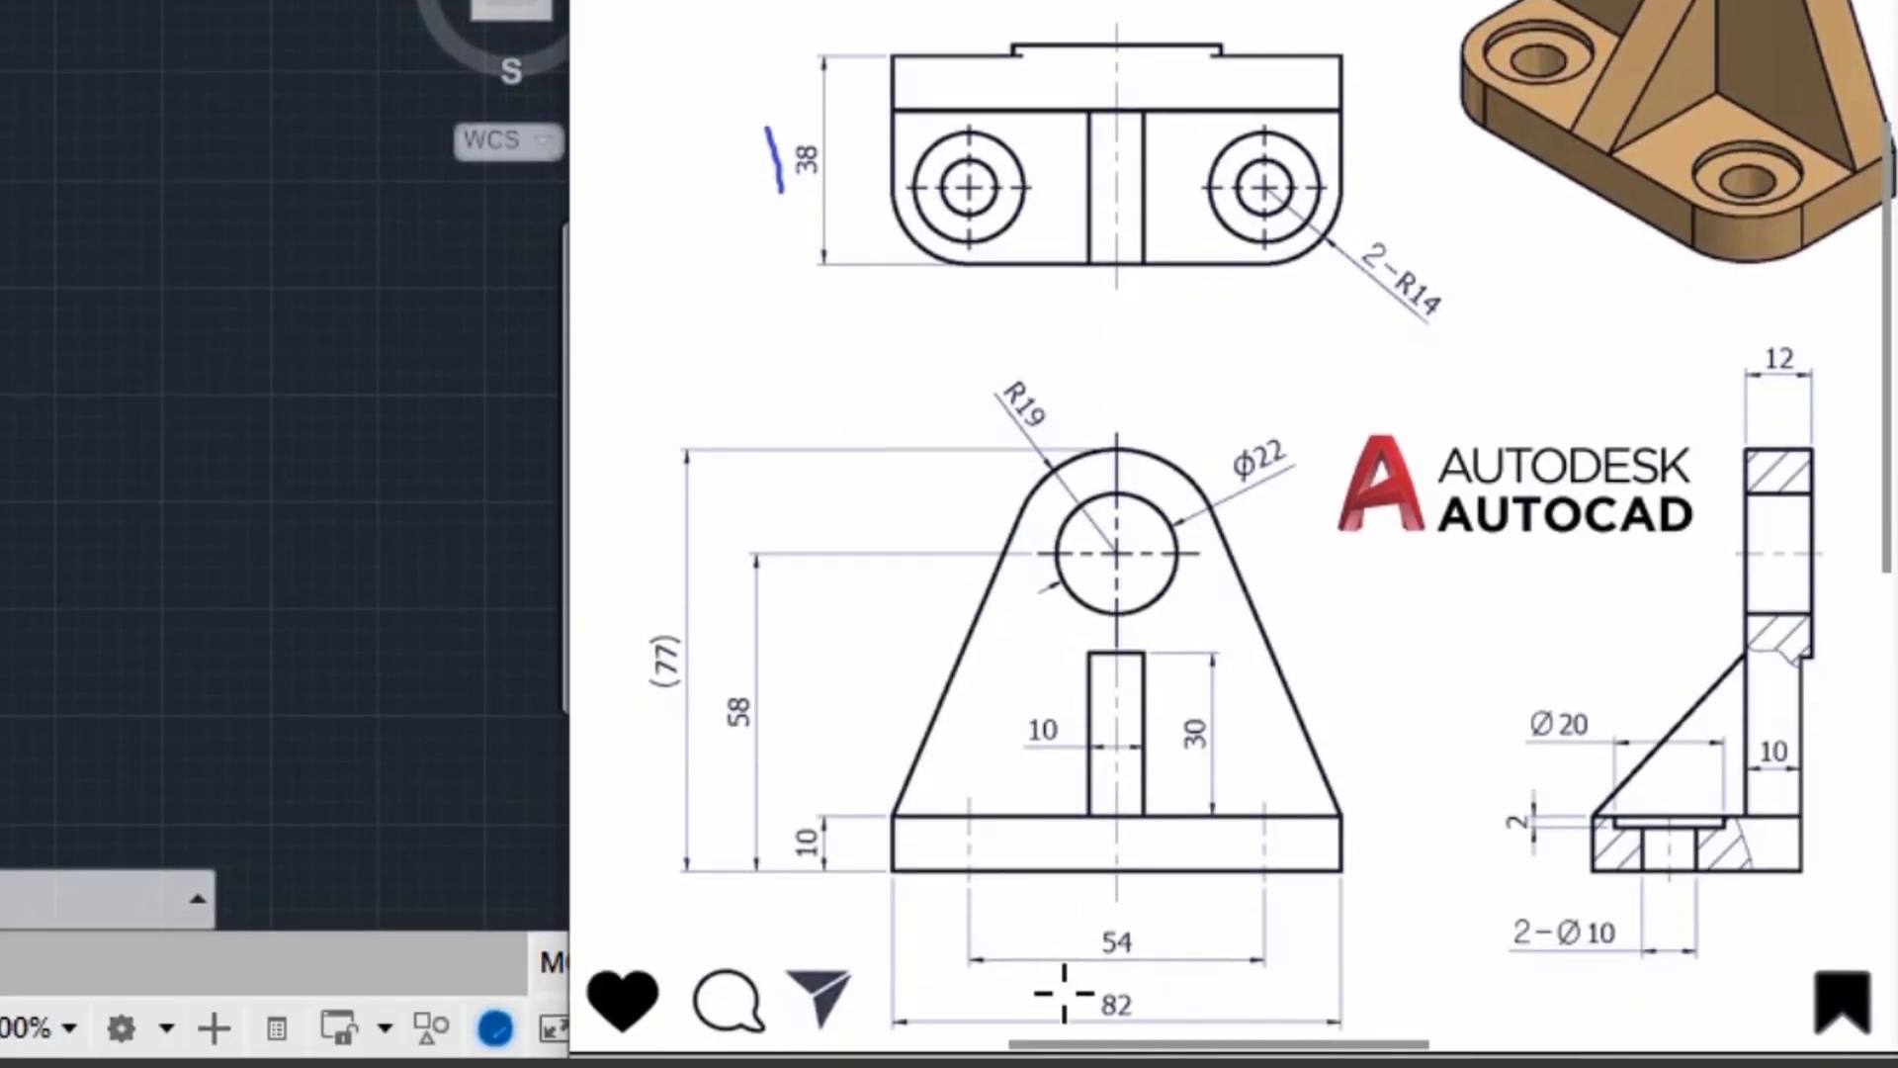
{"action": "left_click_drag", "start_coordinate": [1066, 999], "coordinate": [1139, 972]}
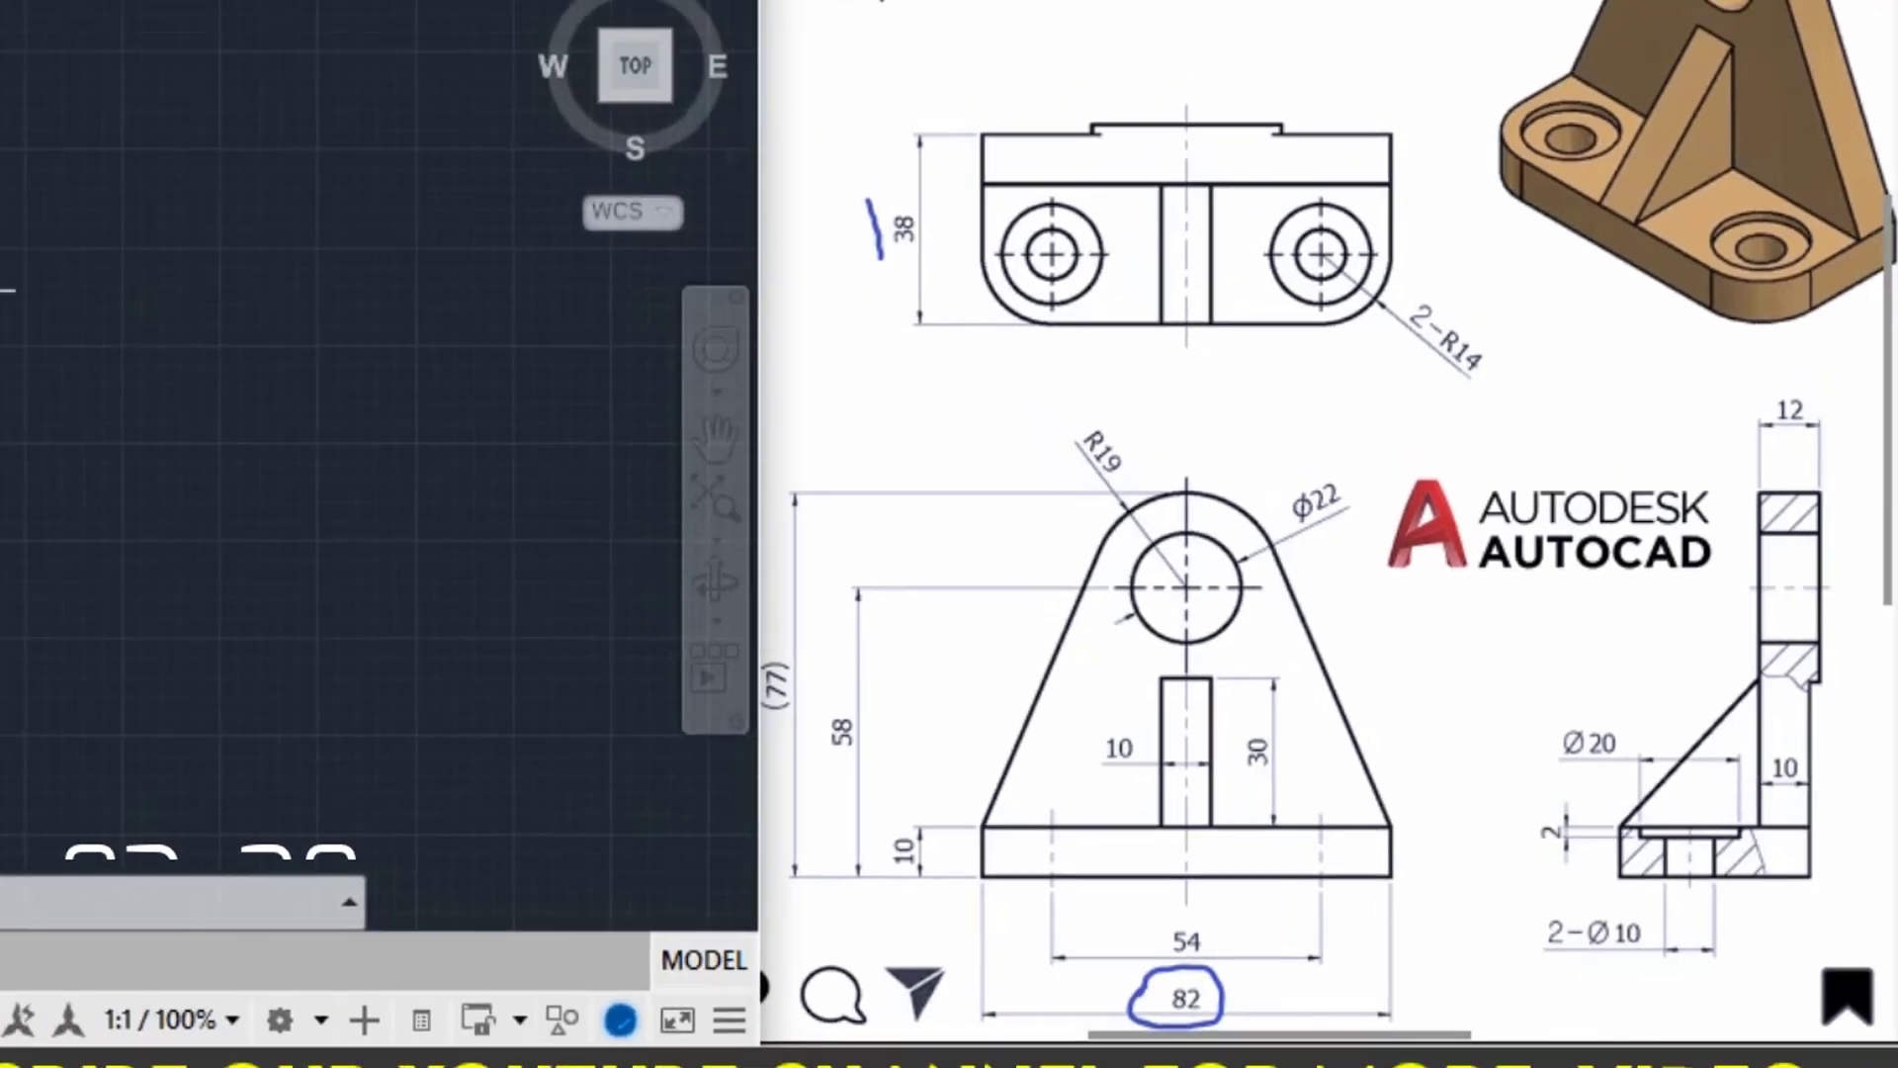
Draw an 82 × 38 rectangle using RECTANG's Dimensions option and zoom it into view.
{"action": "type", "text": "rec"}
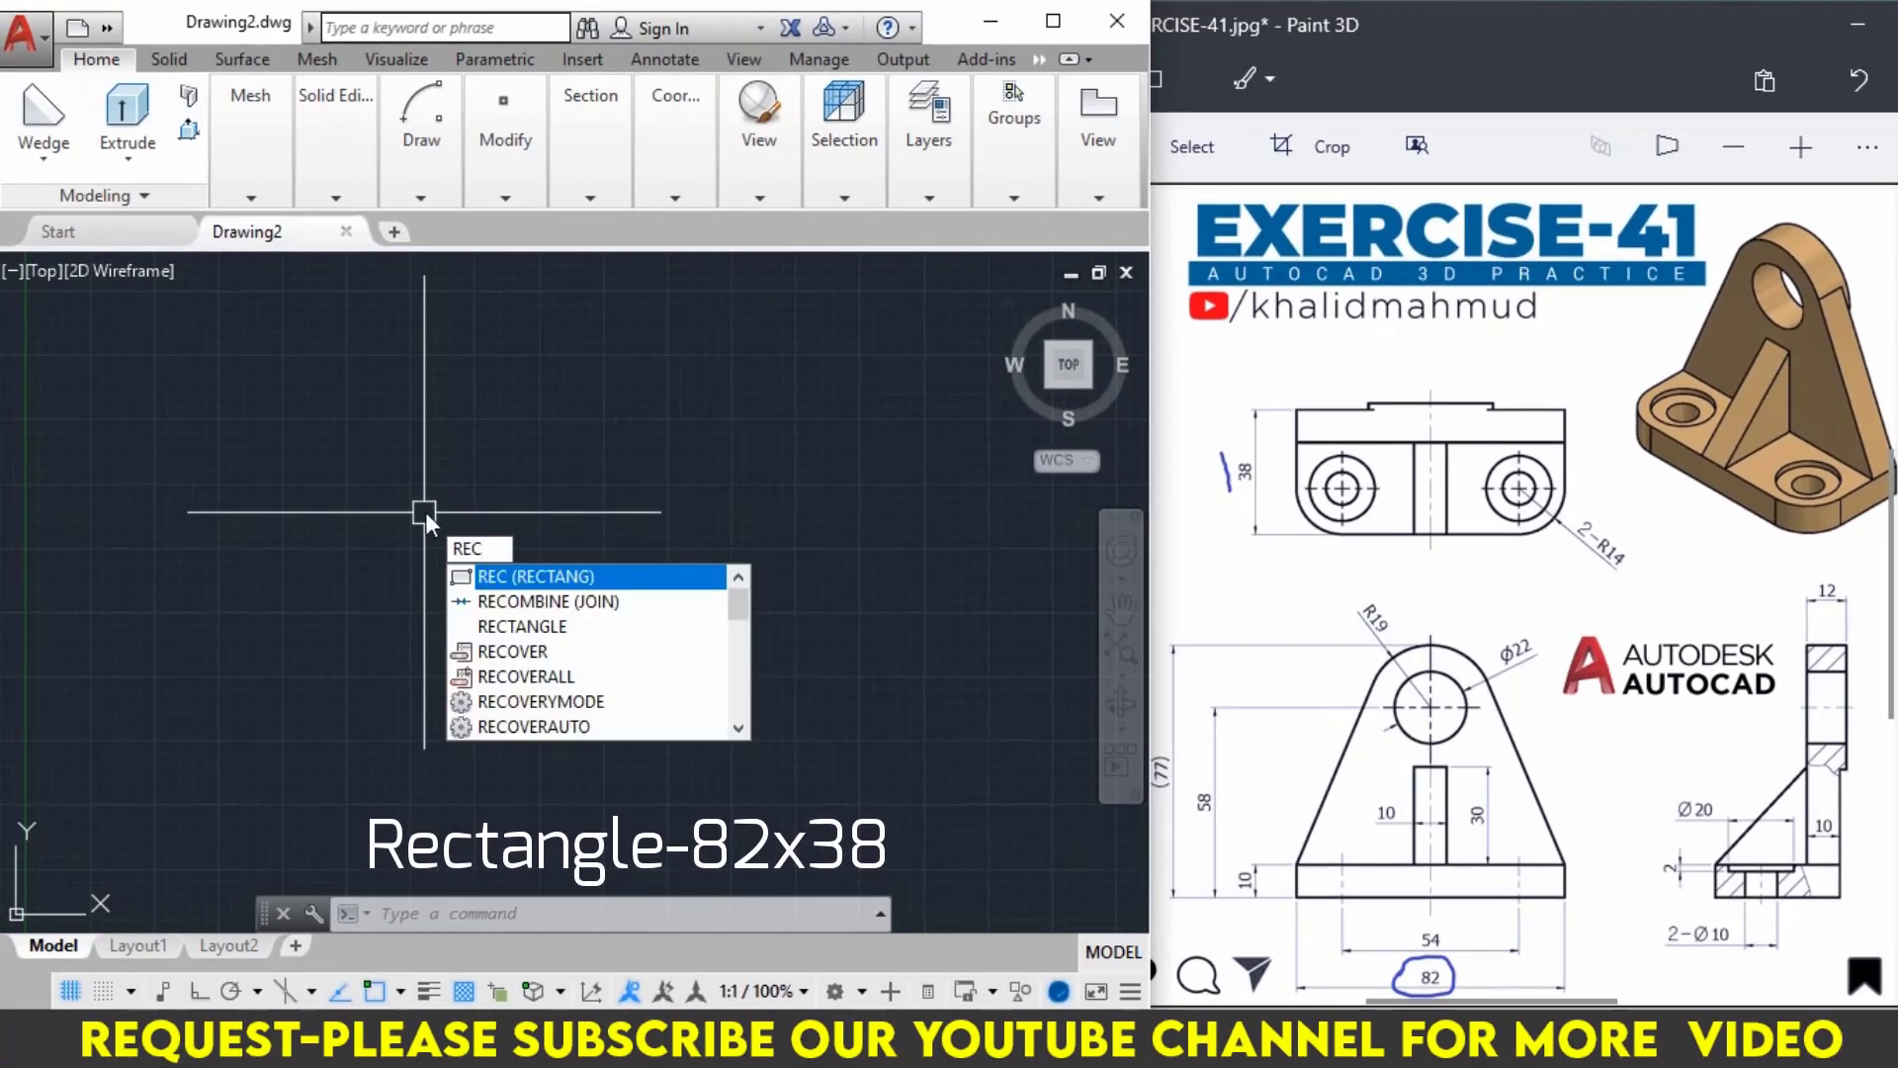
{"action": "left_click", "coordinate": [534, 579]}
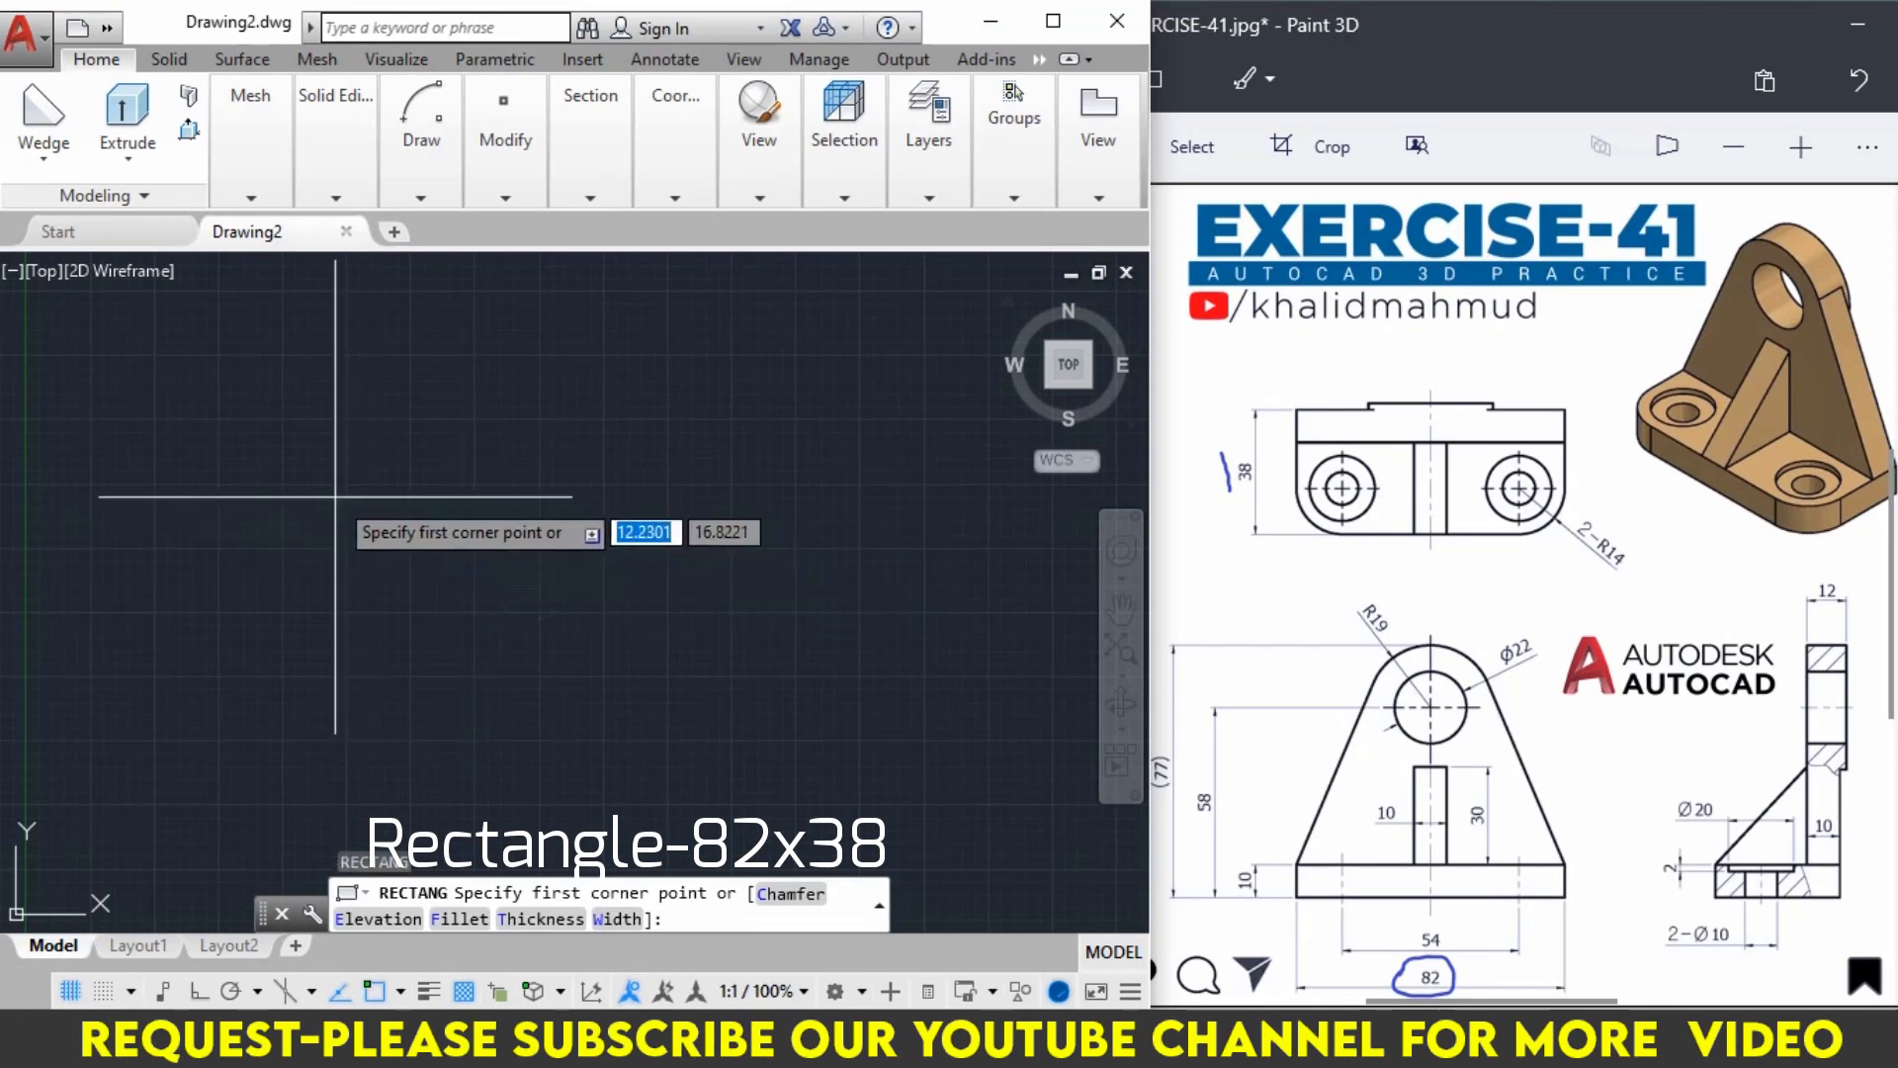
{"action": "left_click", "coordinate": [273, 401]}
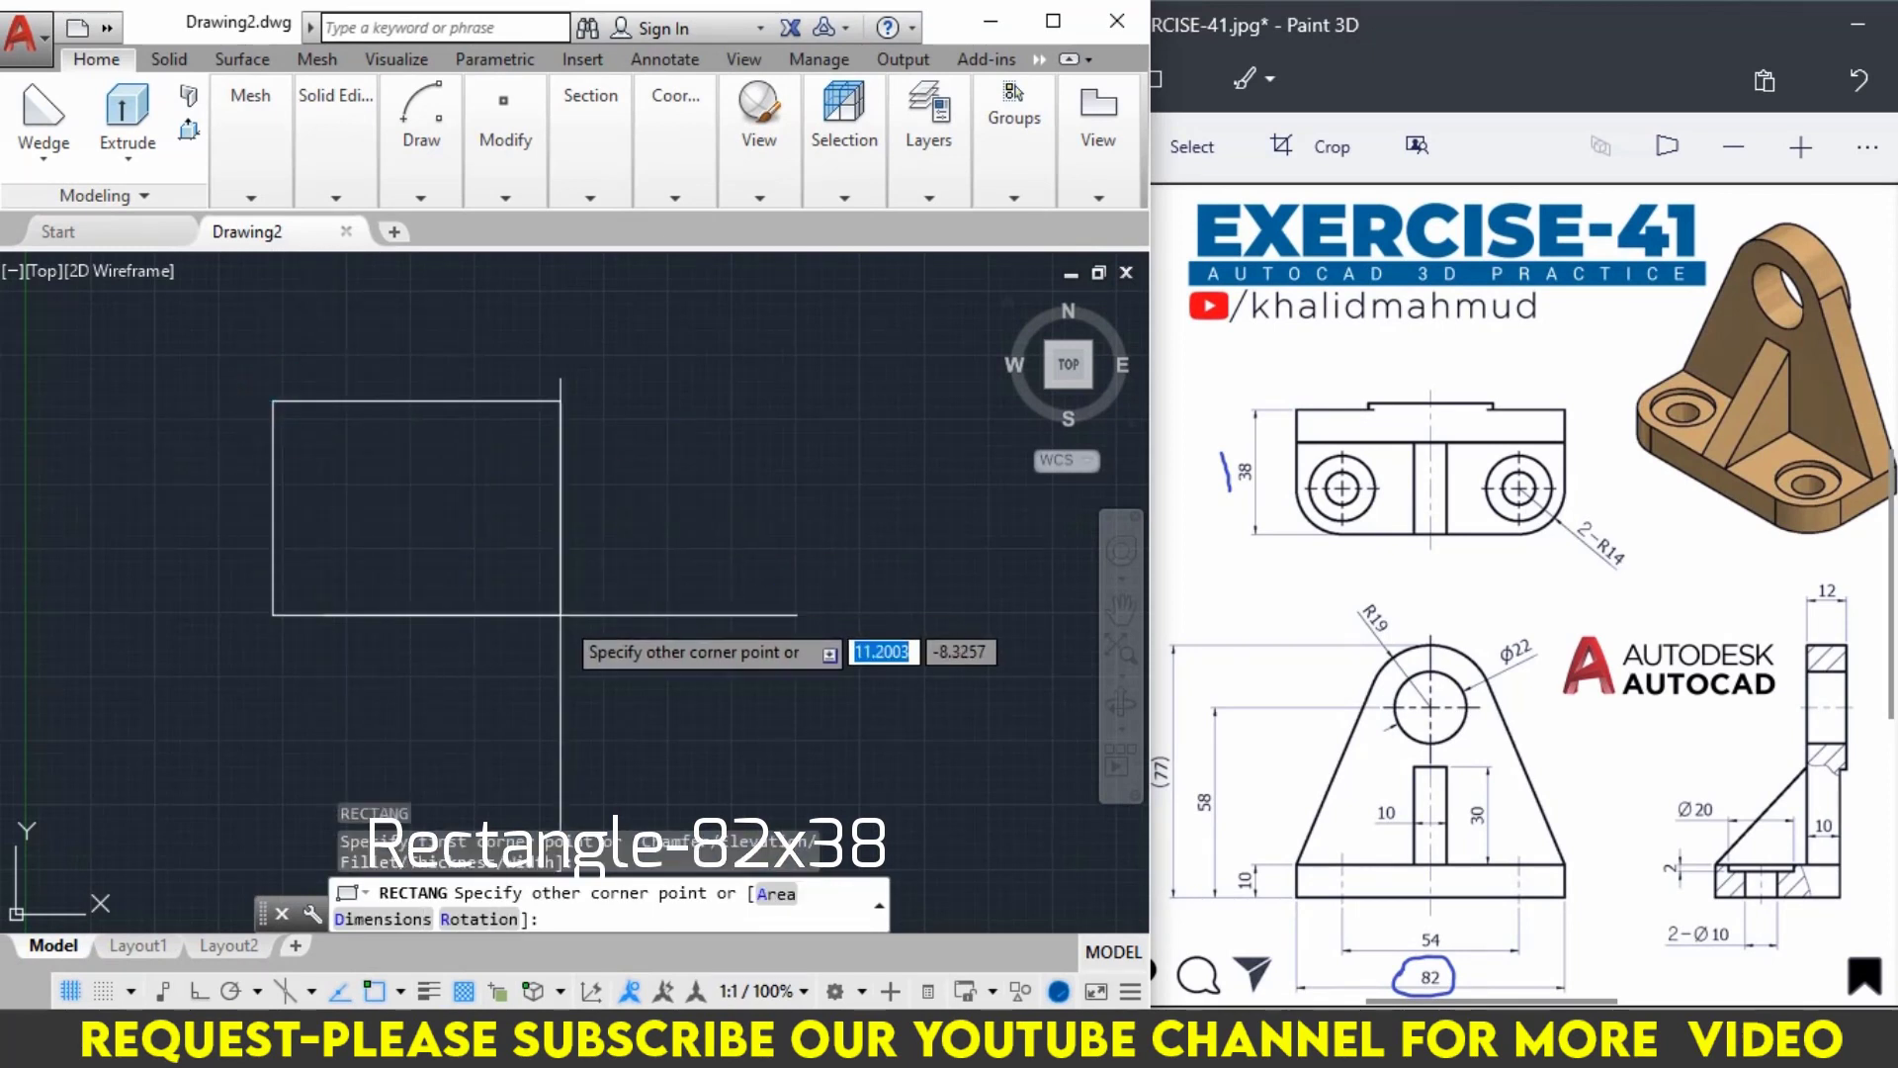
{"action": "type", "text": "D"}
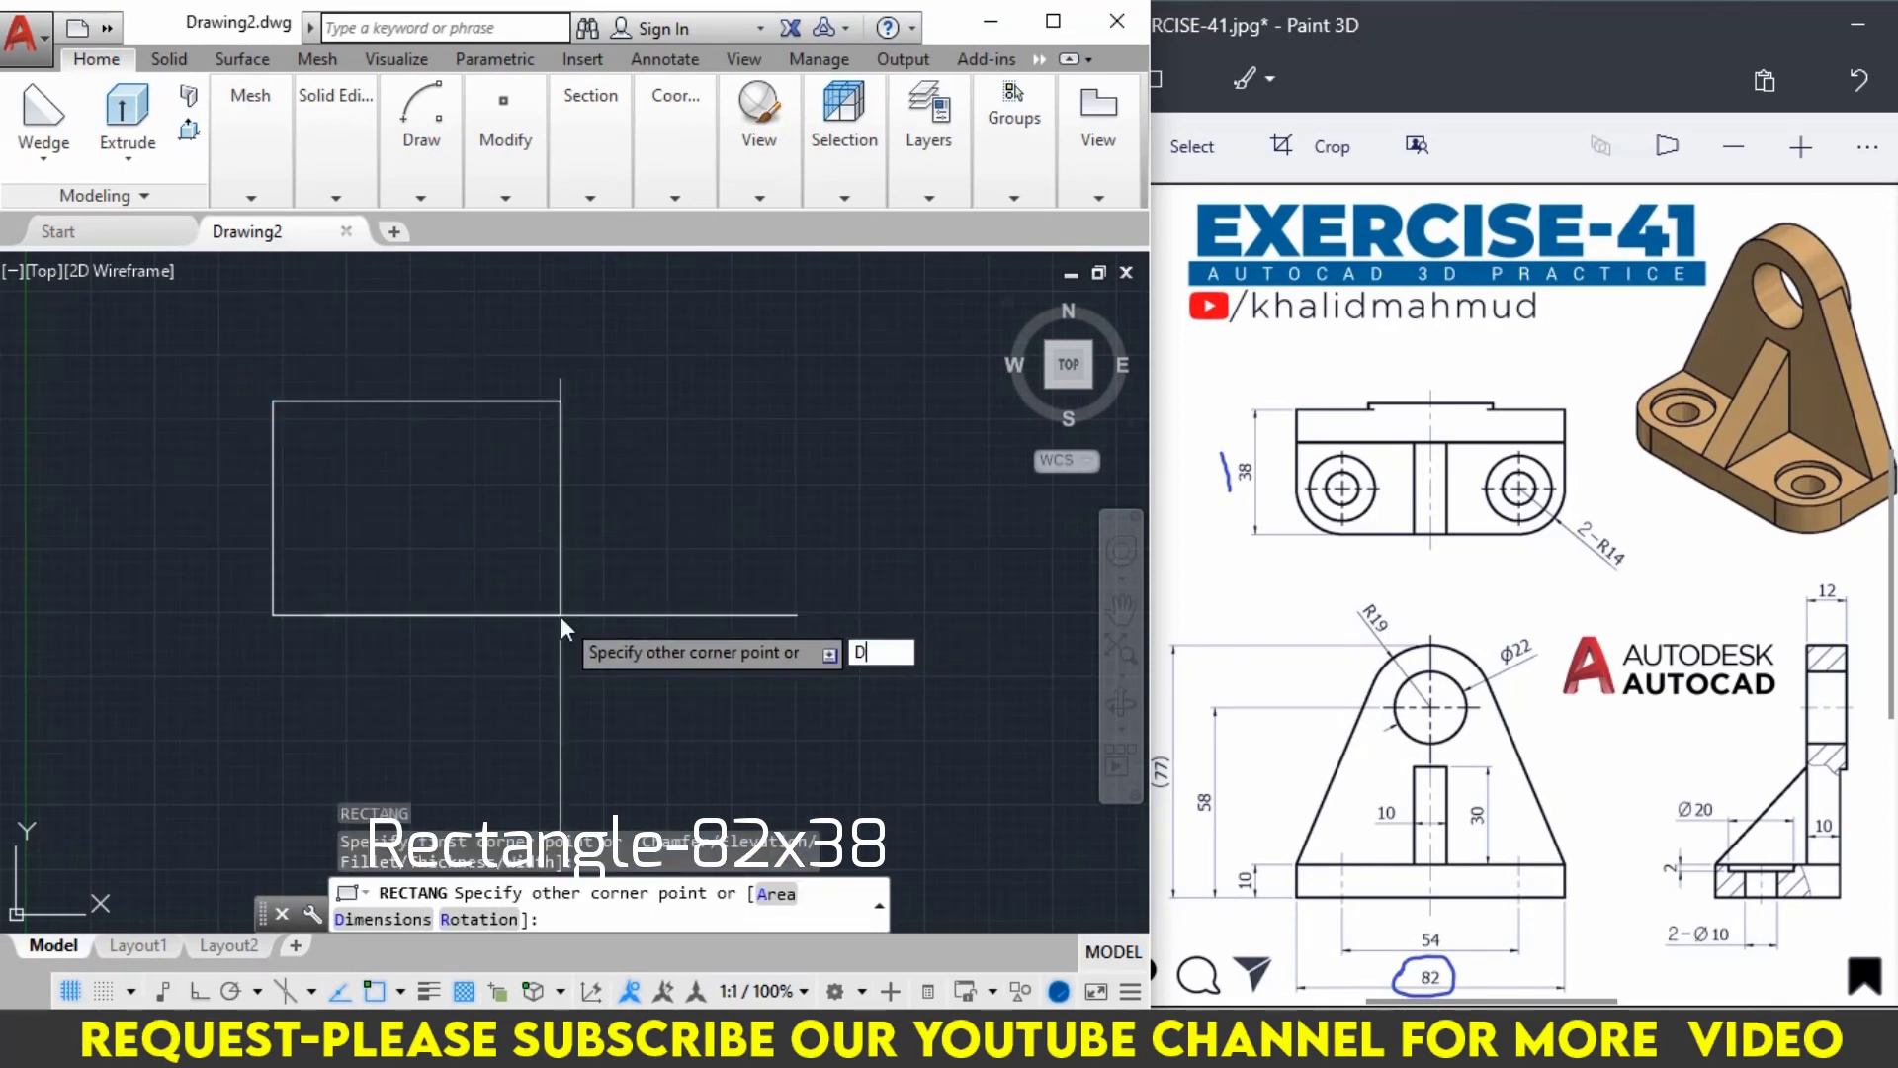
{"action": "key", "text": "Return"}
{"action": "type", "text": "82"}
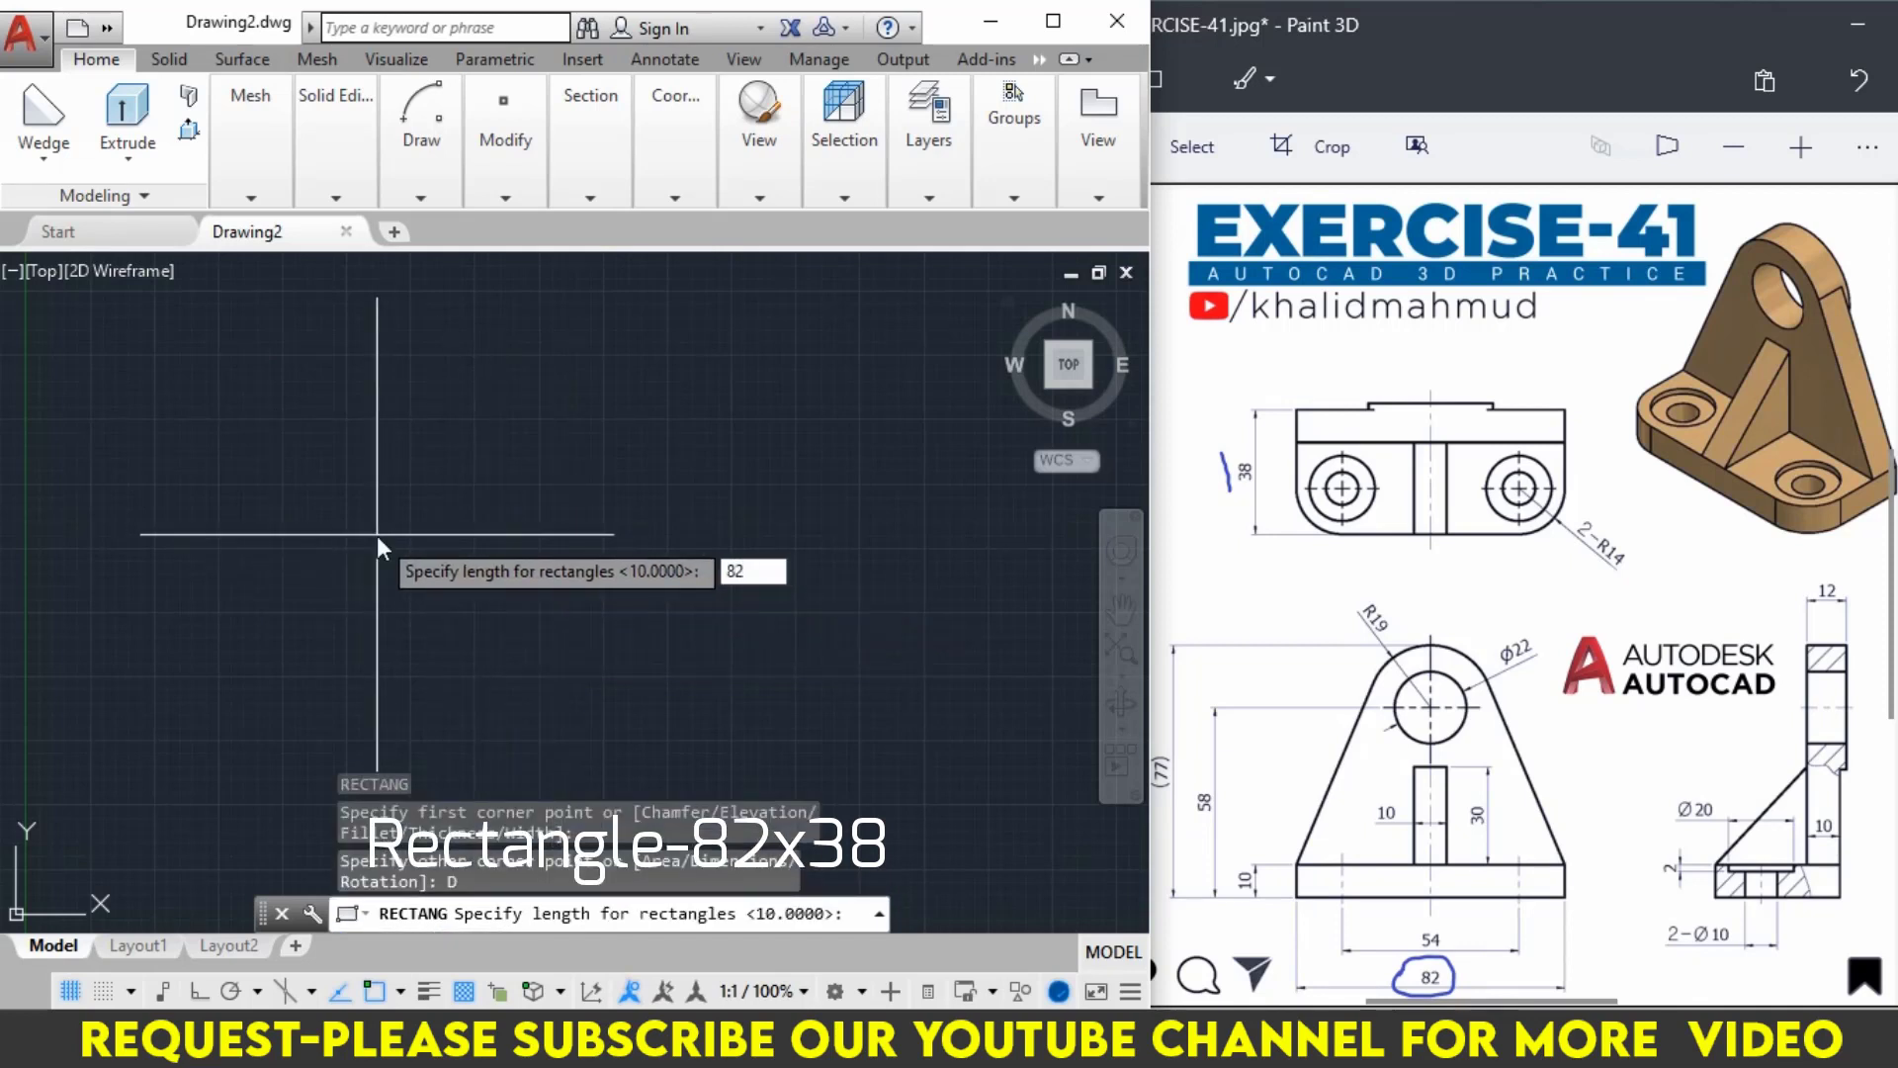
{"action": "key", "text": "Return"}
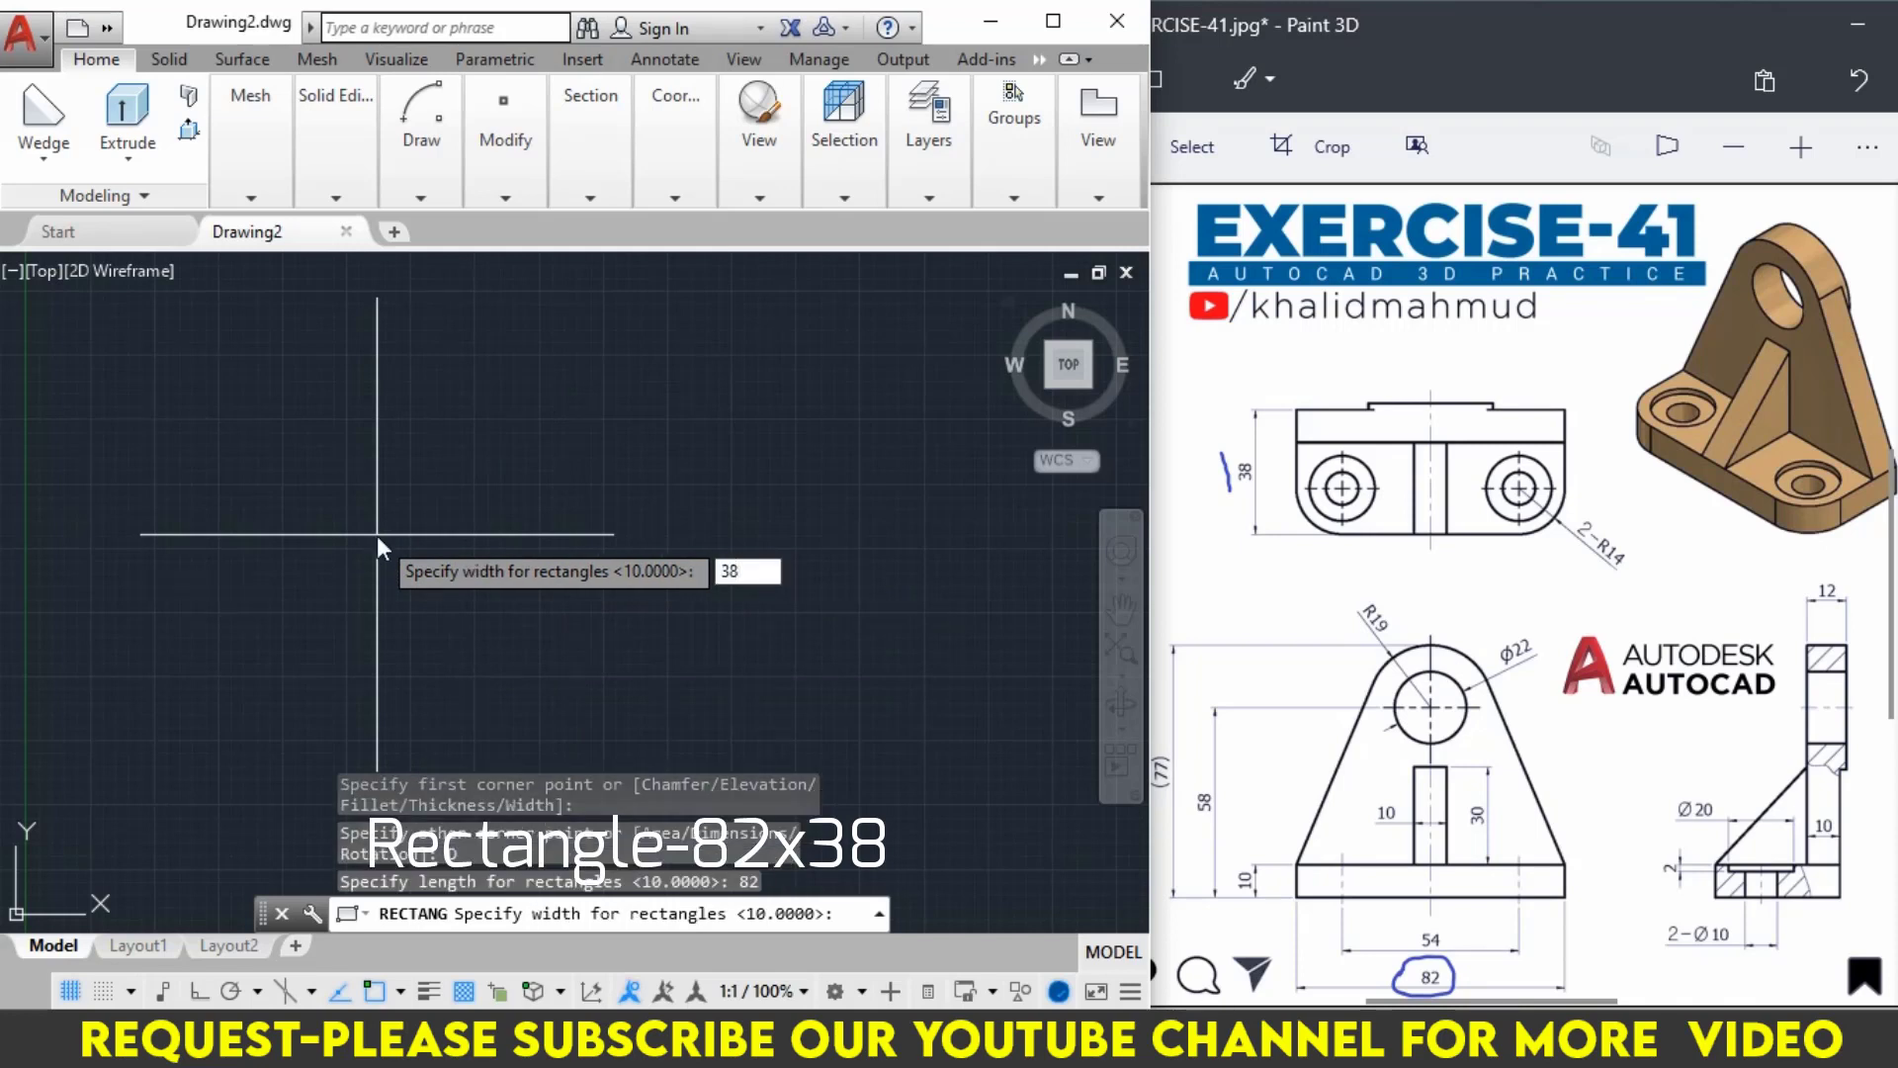
{"action": "key", "text": "Return"}
{"action": "left_click", "coordinate": [377, 534]}
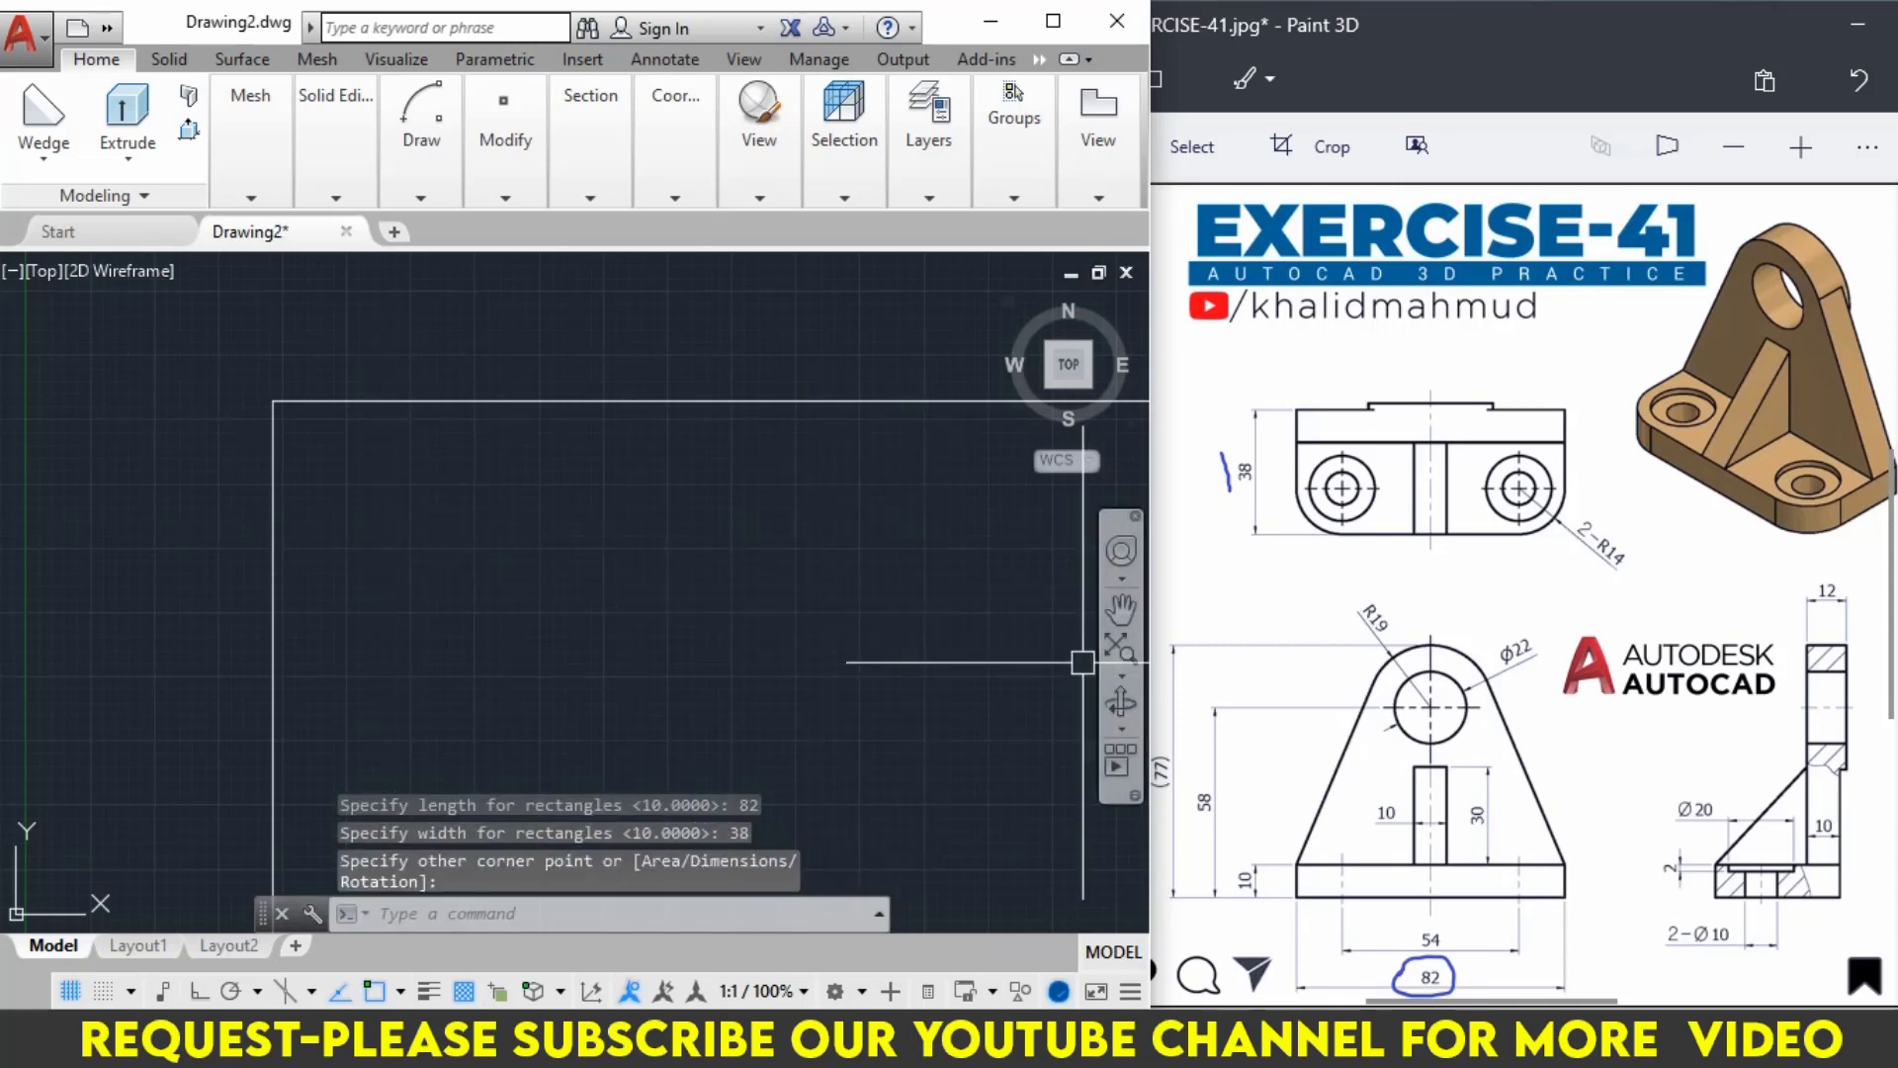
{"action": "left_click", "coordinate": [1124, 657]}
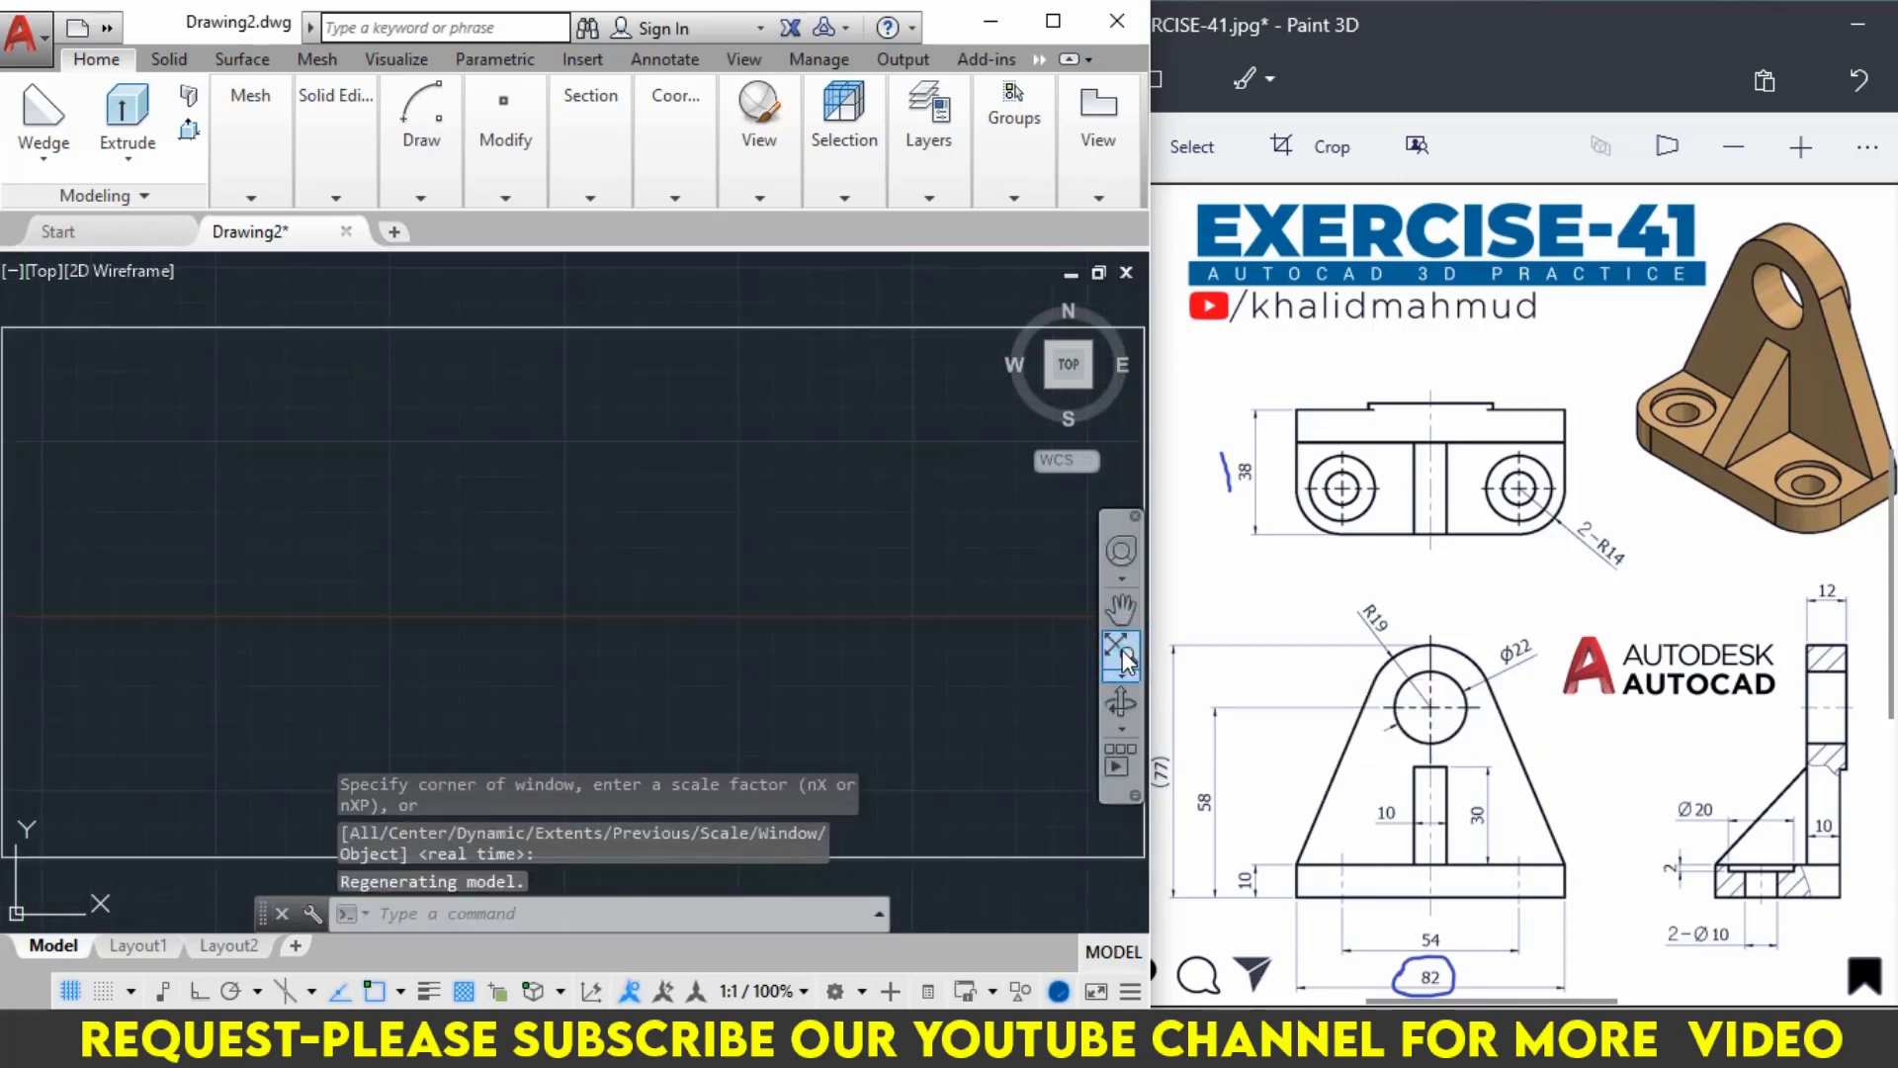
{"action": "scroll", "coordinate": [803, 605], "scroll_direction": "down", "scroll_amount": 2}
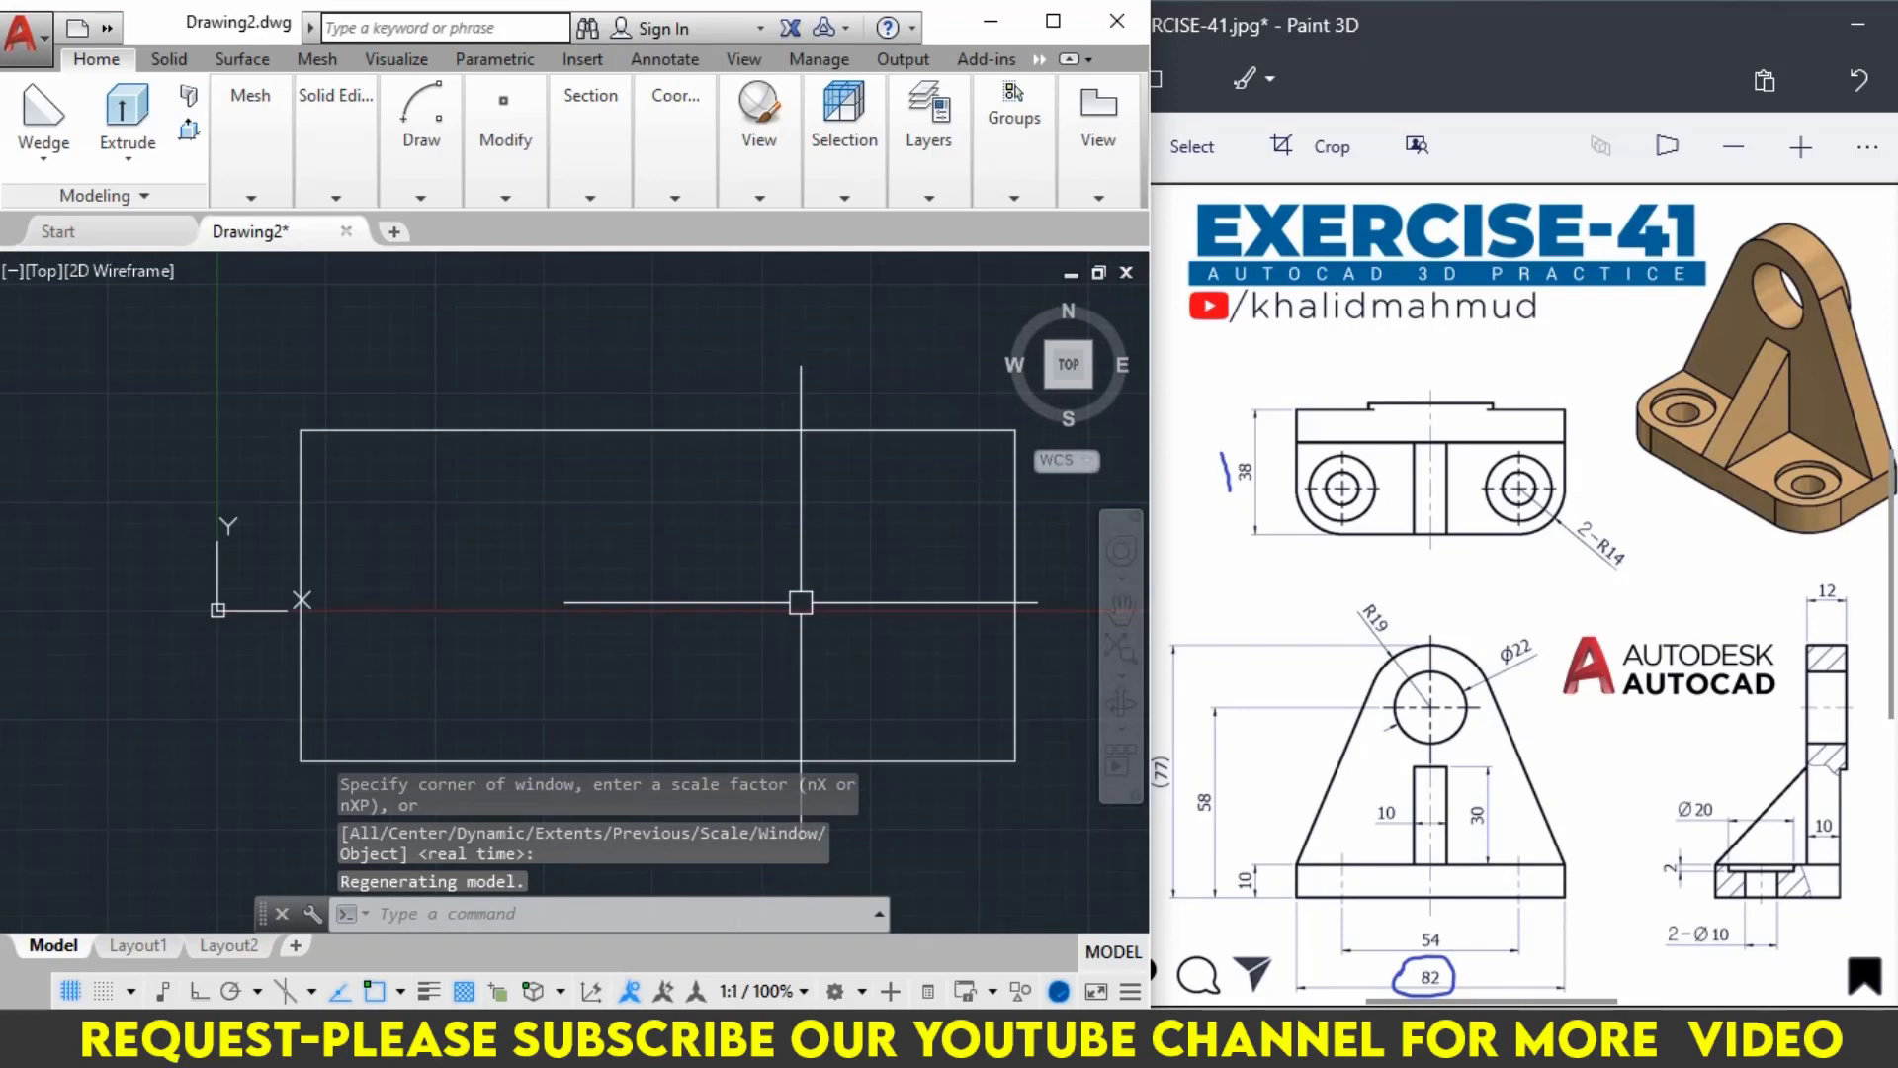
{"action": "middle_click_drag", "start_coordinate": [780, 567], "coordinate": [732, 521]}
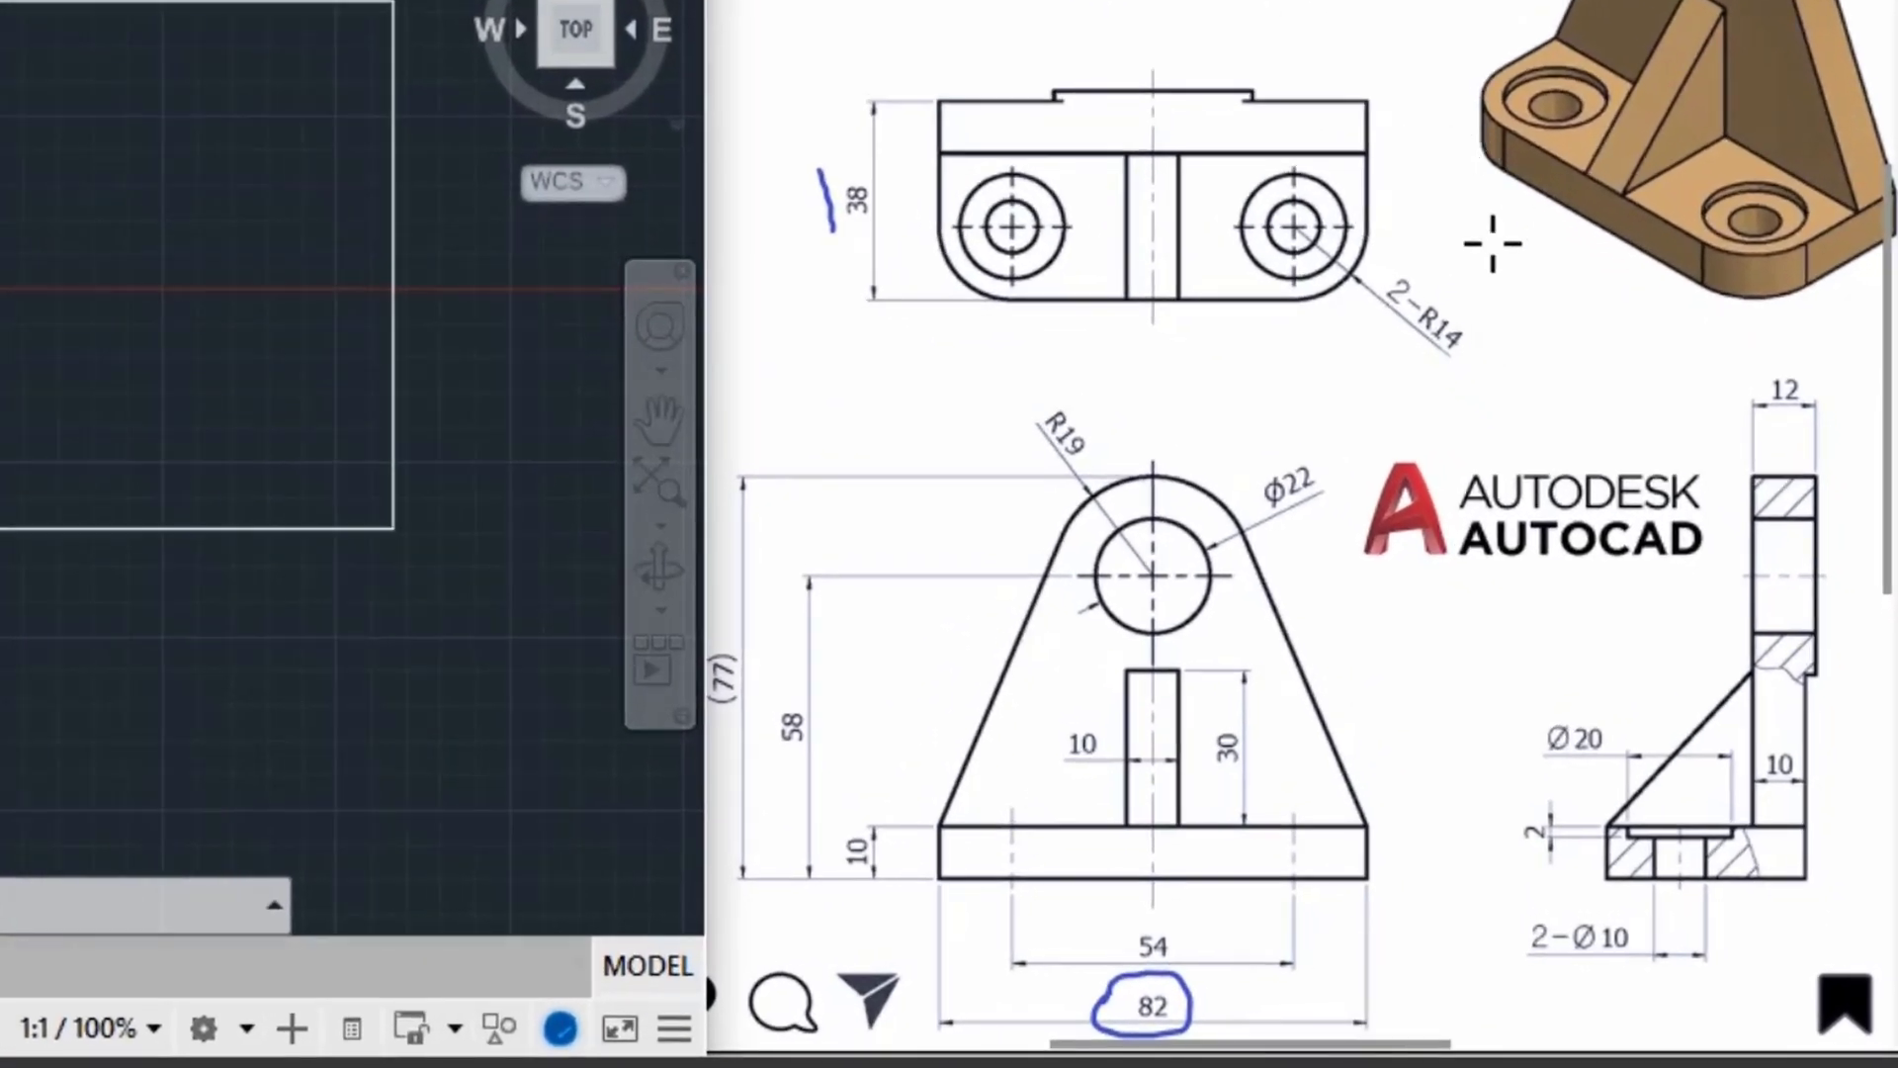
Fillet the rectangle's bottom-right and bottom-left corners with radius 14.
{"action": "left_click_drag", "start_coordinate": [1371, 312], "coordinate": [1419, 343]}
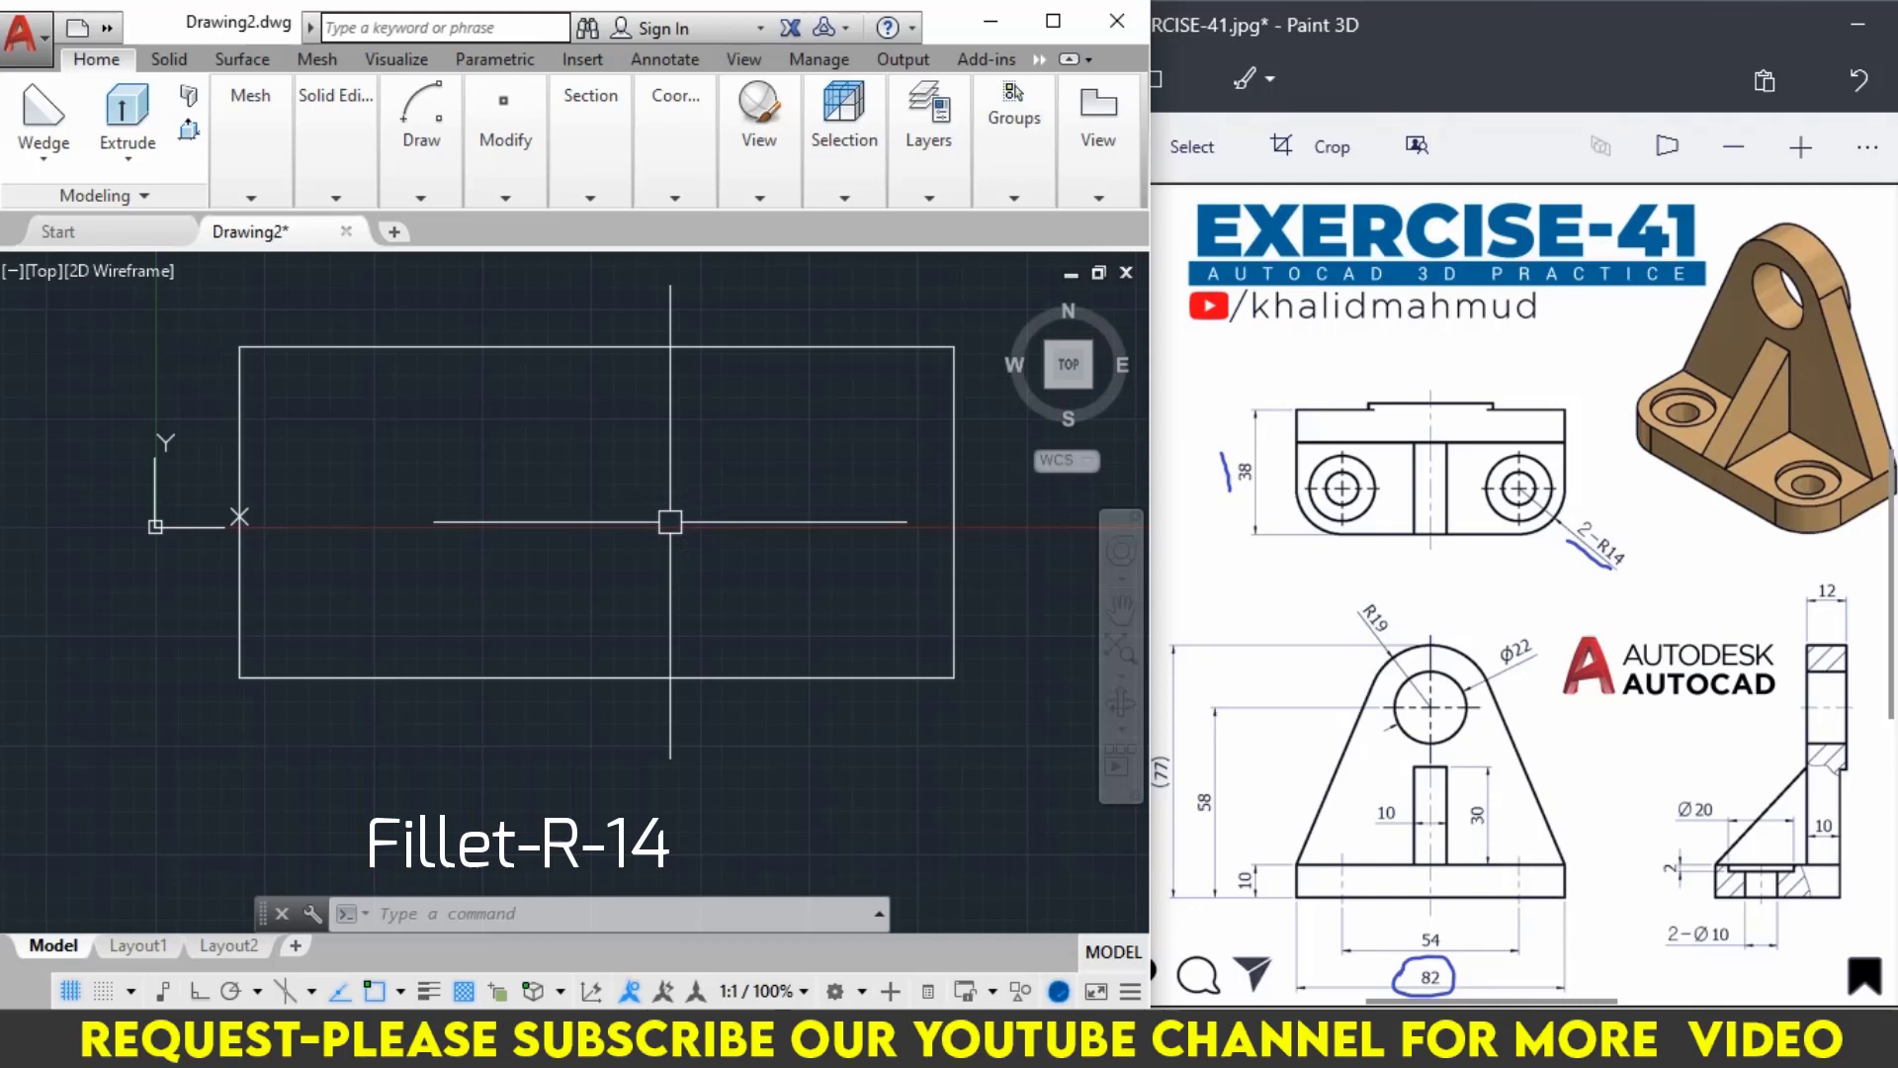
{"action": "type", "text": "F"}
{"action": "key", "text": "Return"}
{"action": "type", "text": "R"}
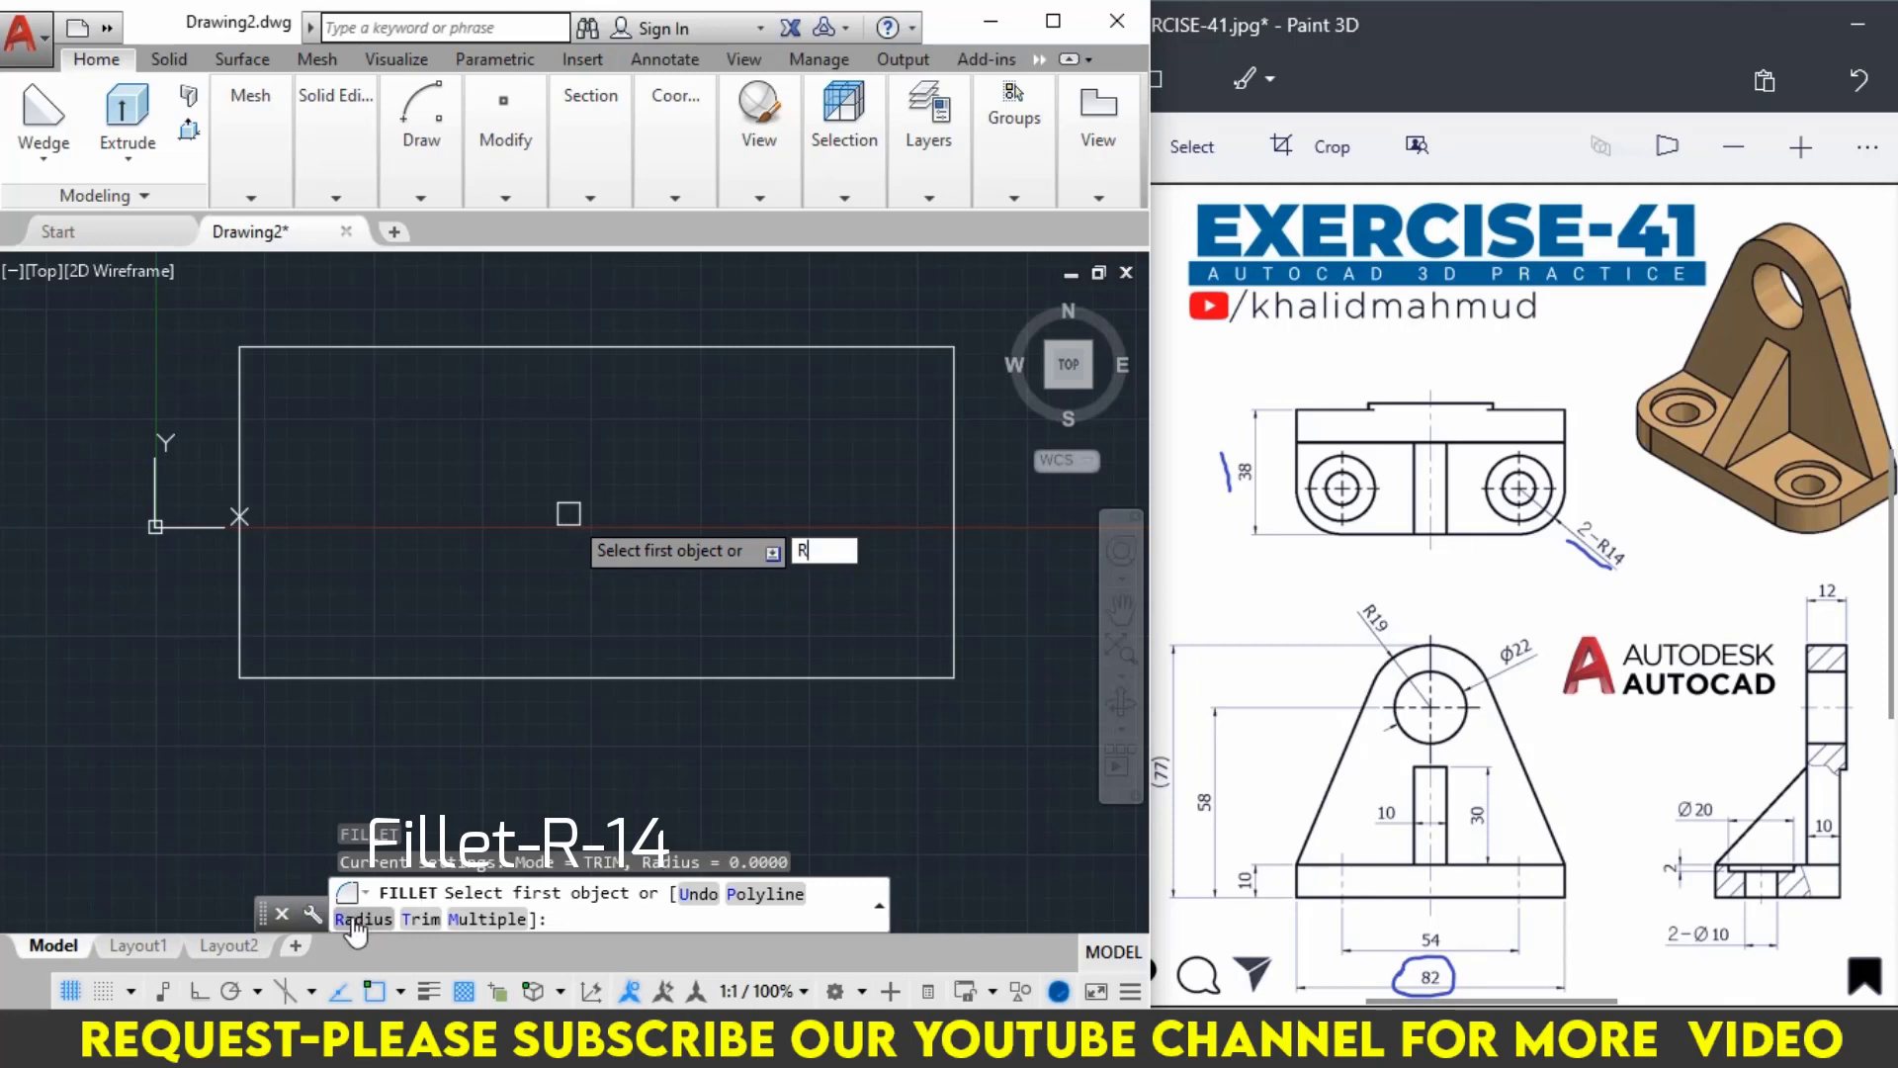
{"action": "key", "text": "Return"}
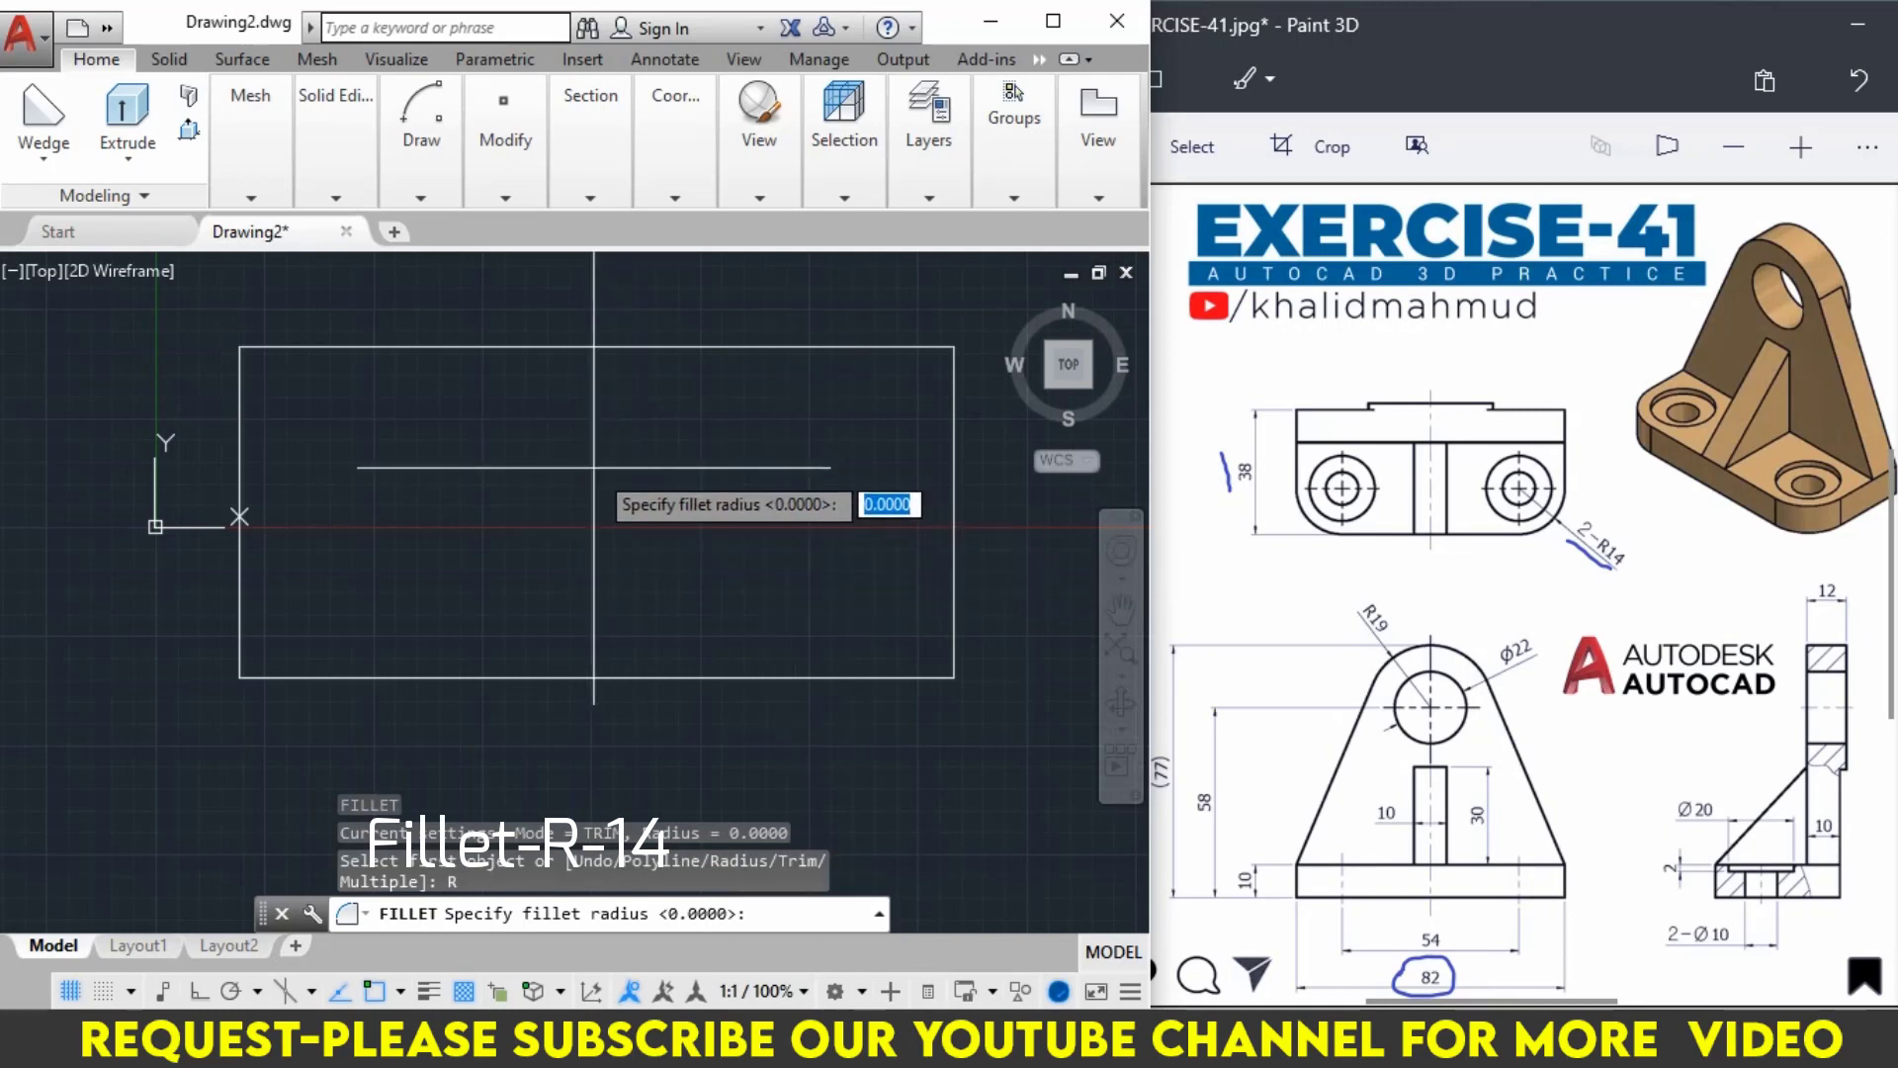
{"action": "key", "text": "Return"}
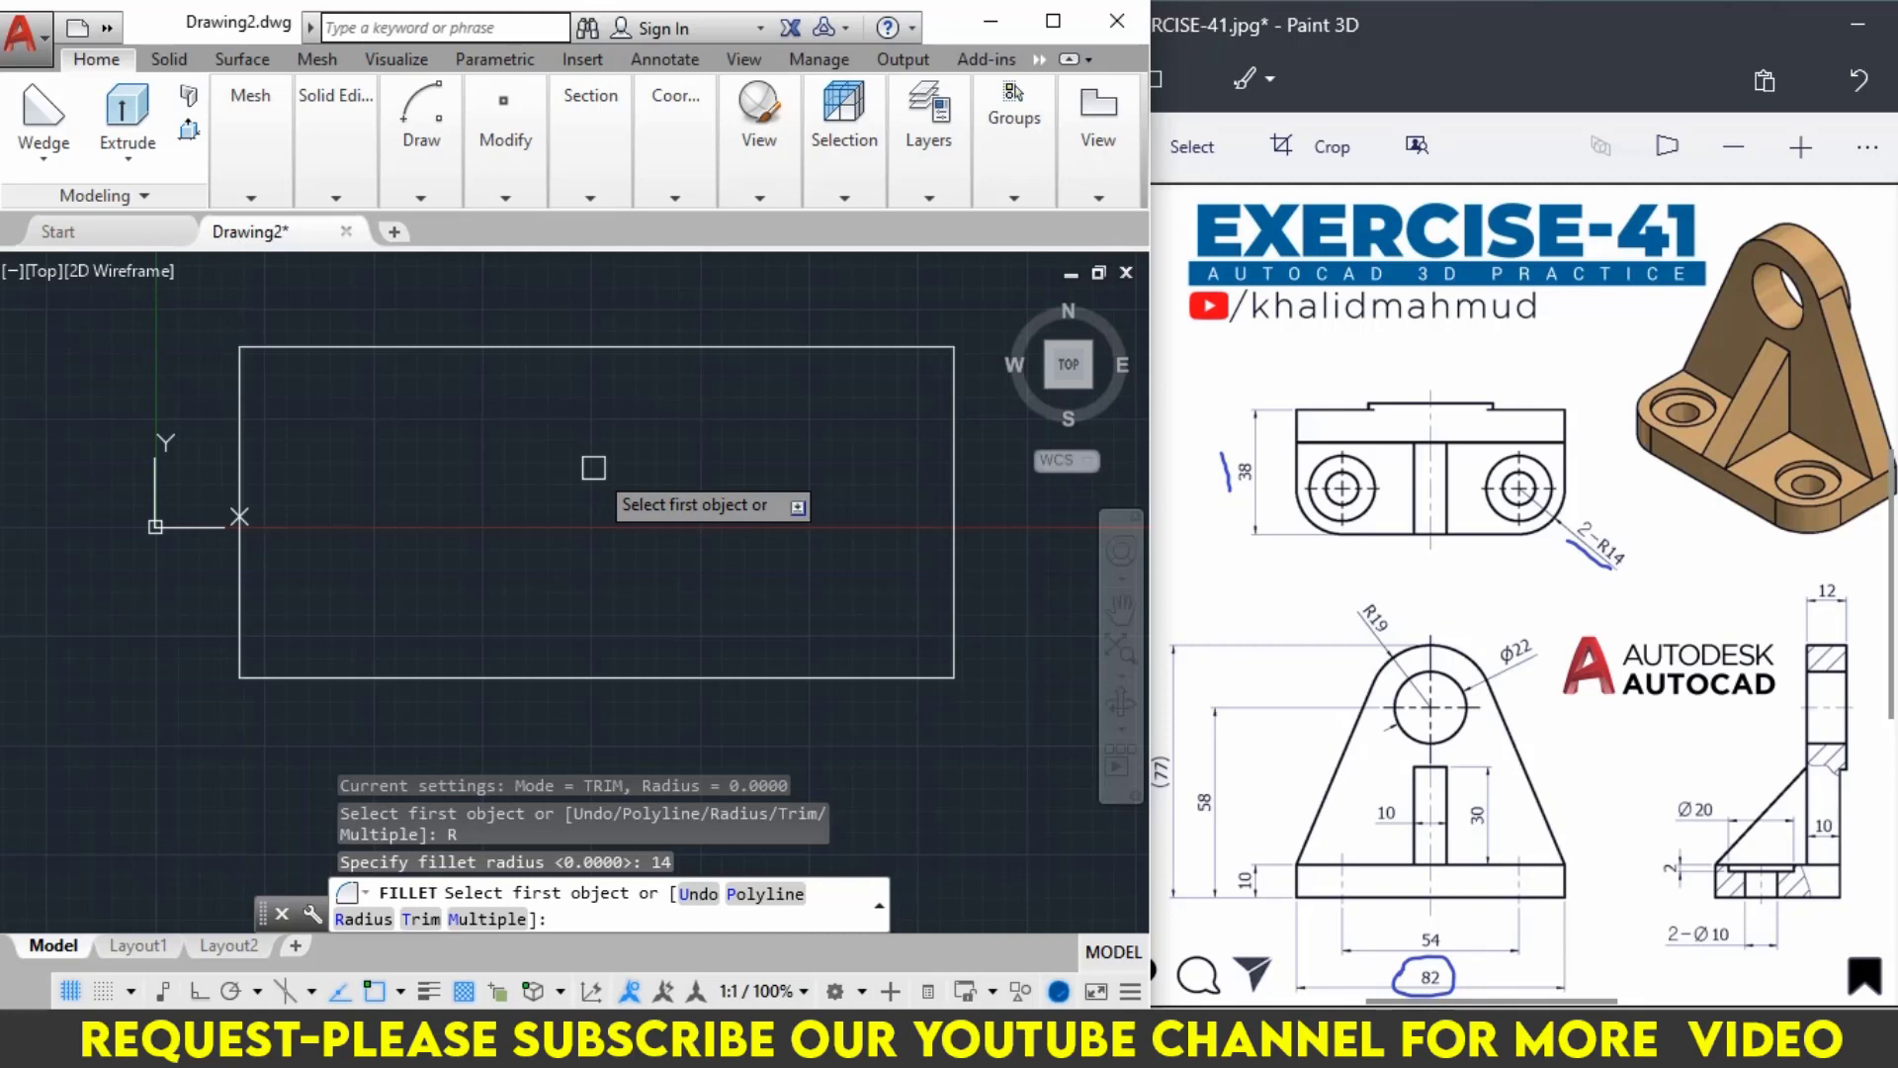
{"action": "type", "text": "M"}
{"action": "key", "text": "Return"}
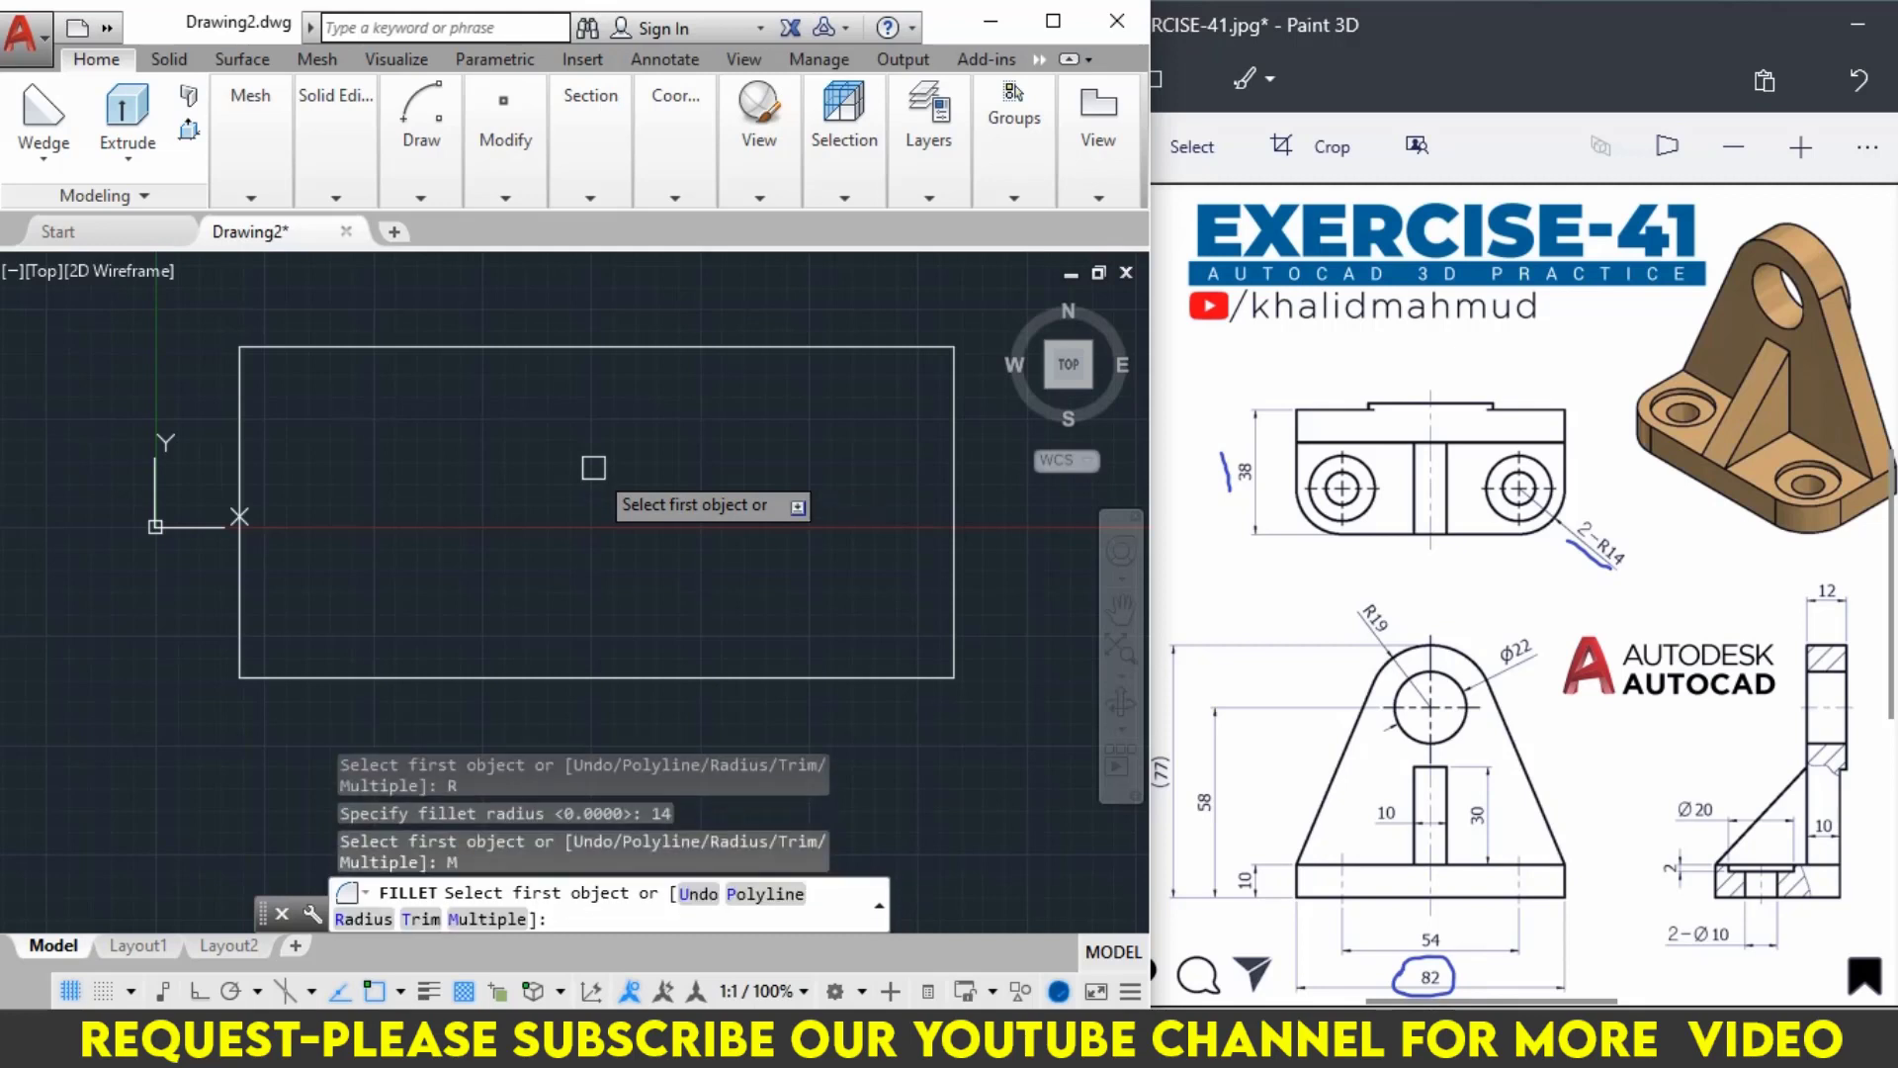
{"action": "left_click", "coordinate": [895, 679]}
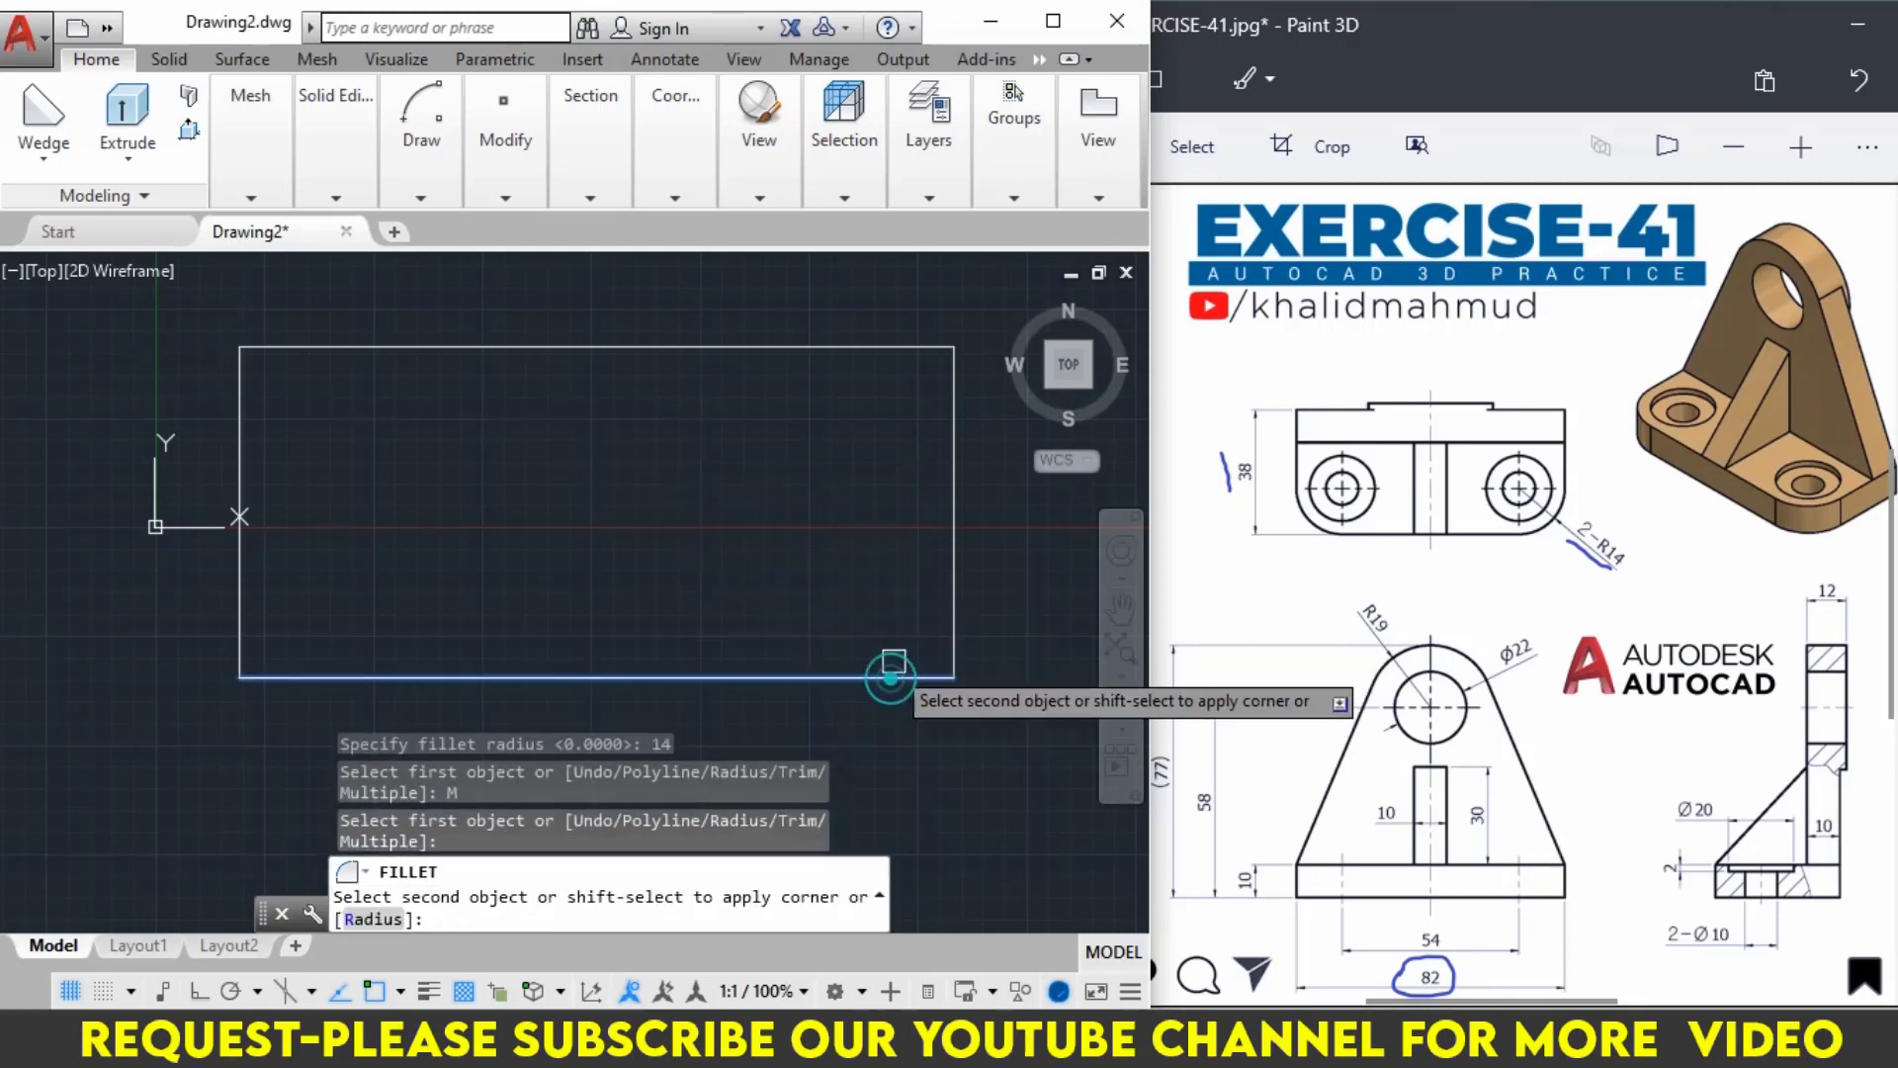
{"action": "left_click", "coordinate": [954, 573]}
{"action": "left_click", "coordinate": [456, 663]}
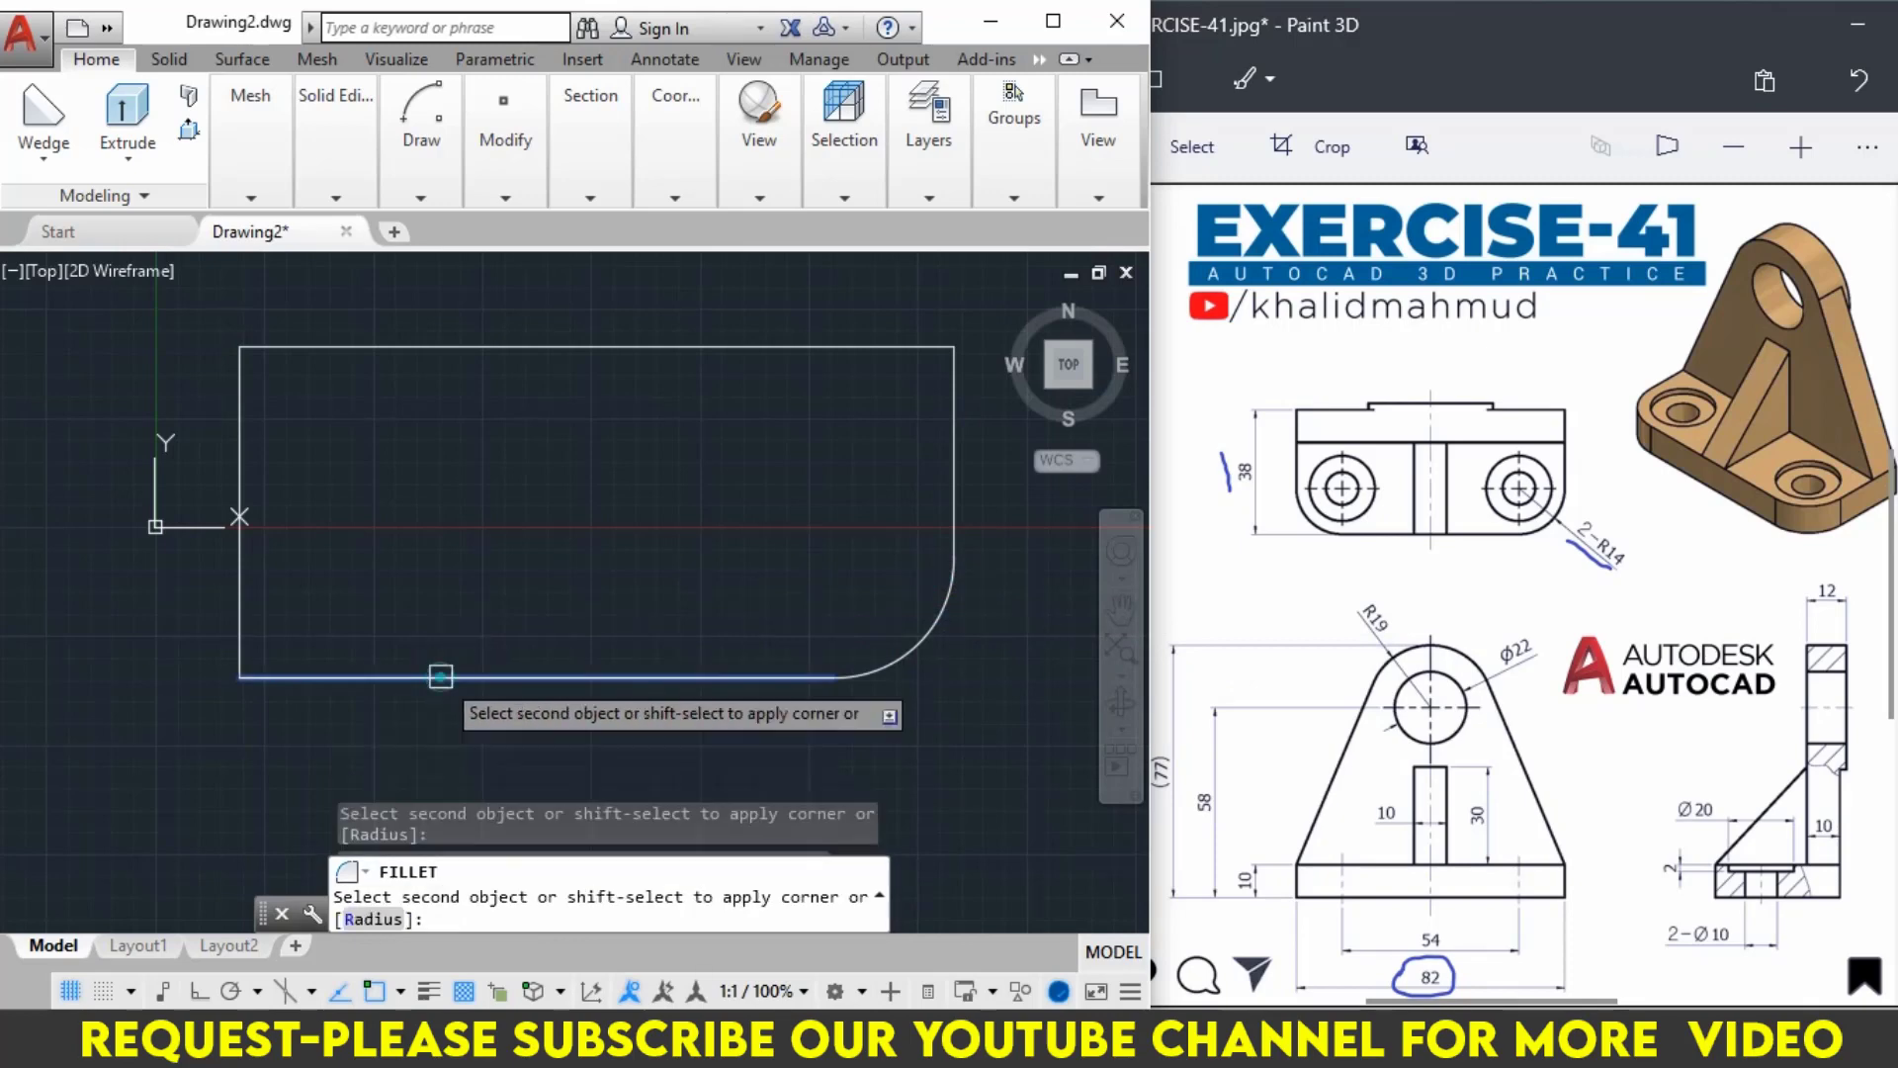
{"action": "left_click", "coordinate": [240, 559]}
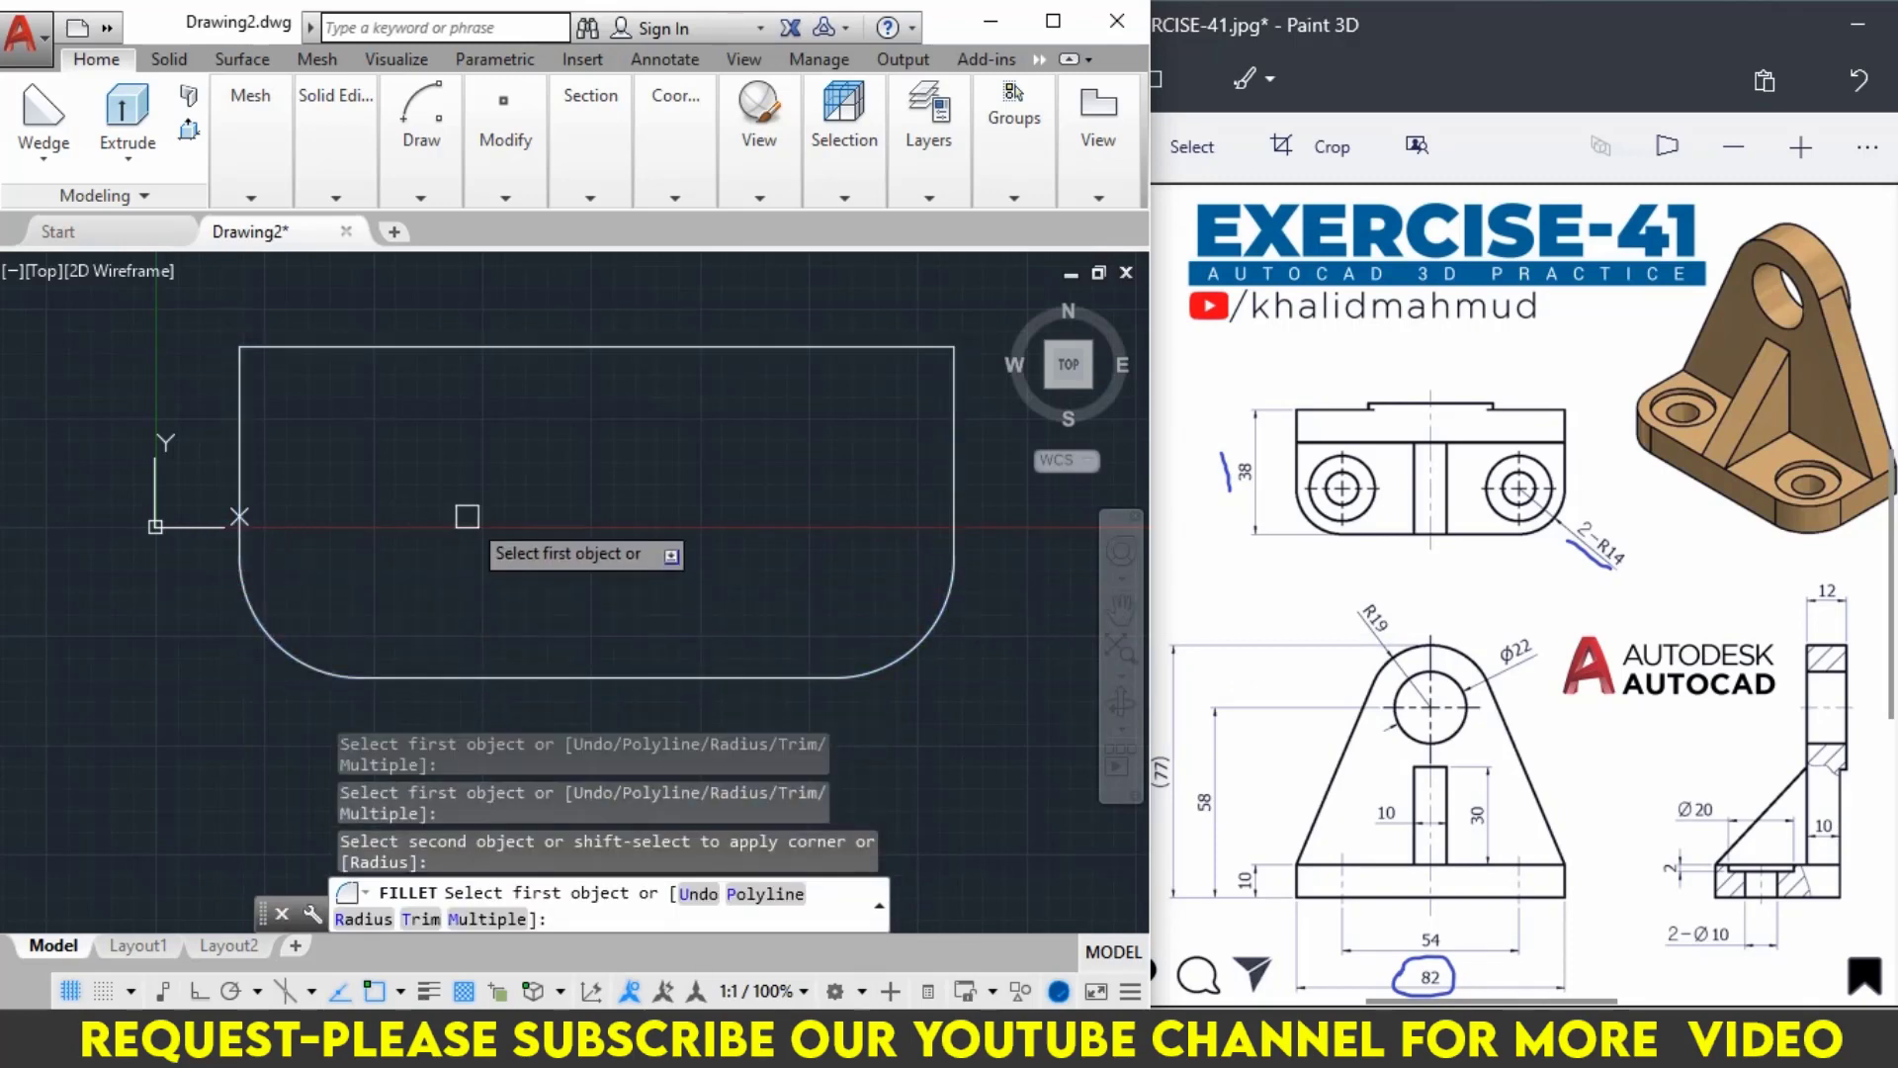
{"action": "key", "text": "Return"}
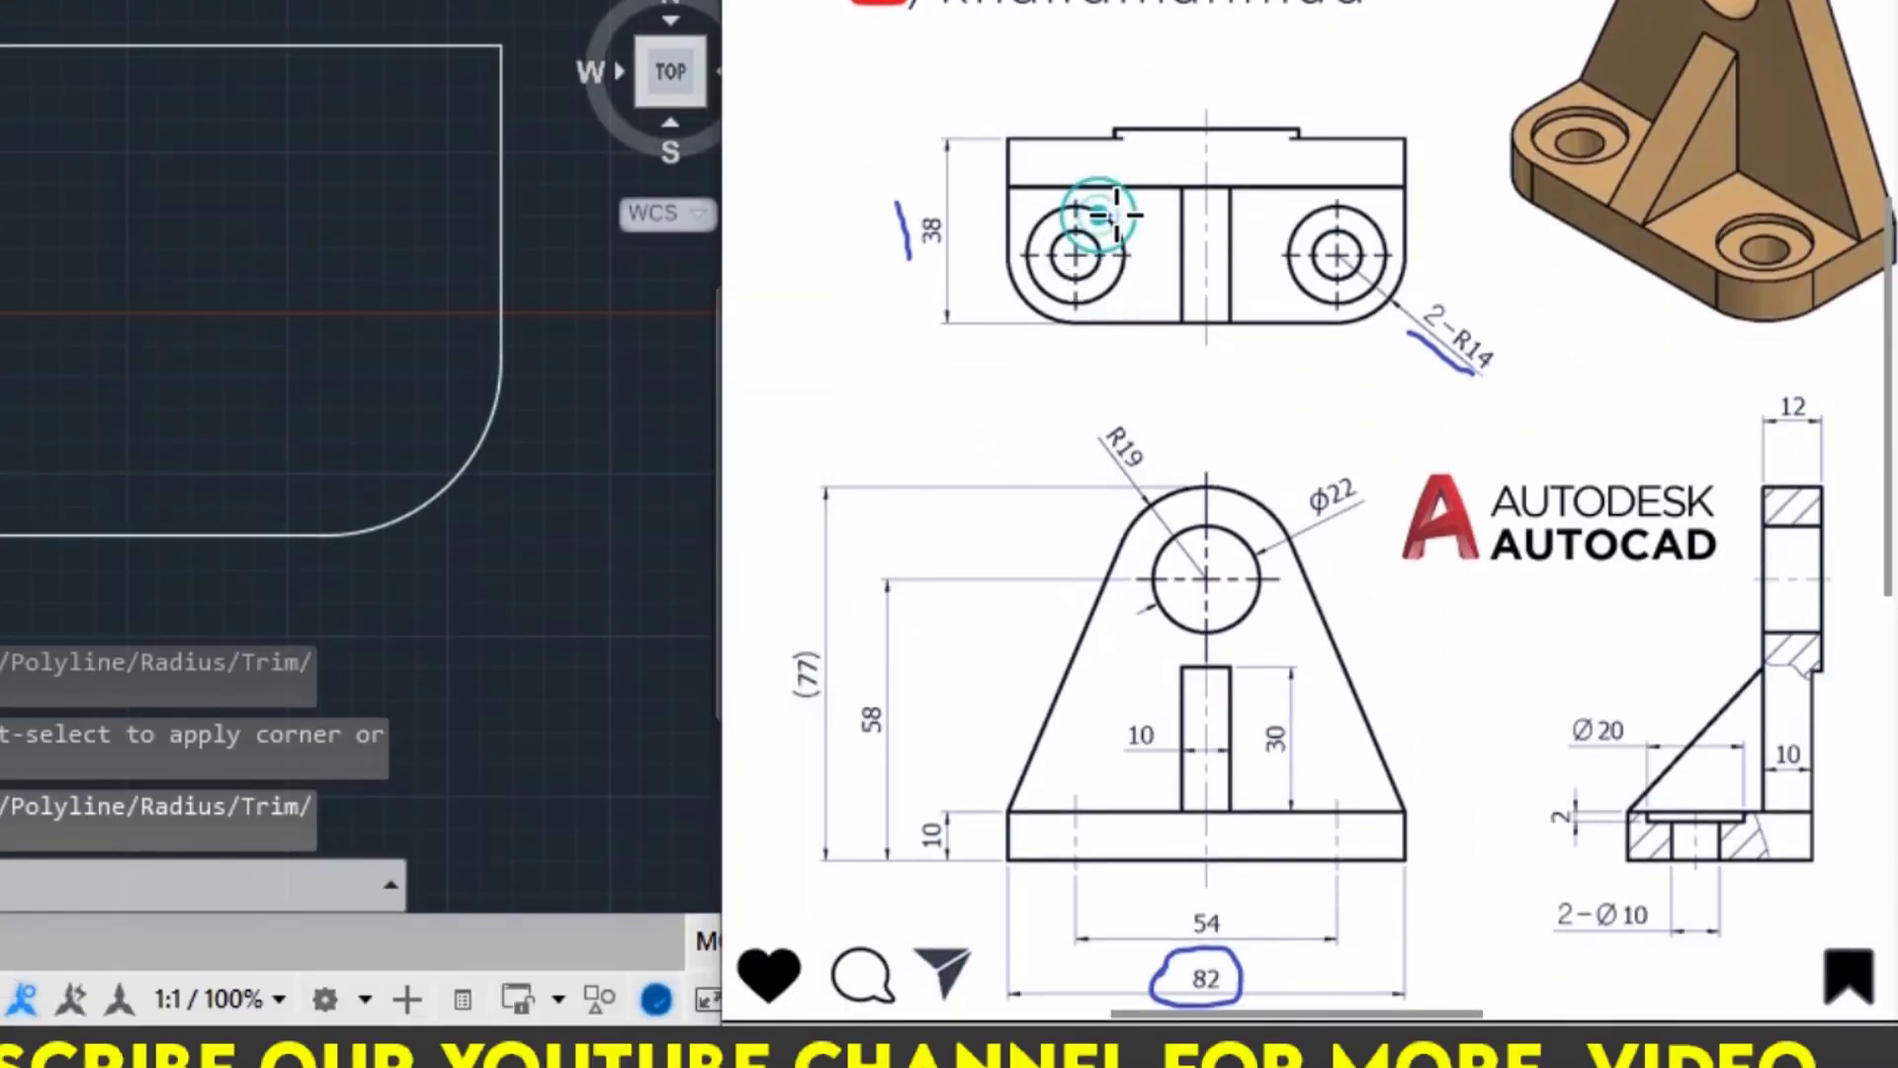
Mark the hole, Ø20 and 2-Ø10 on the reference, then draw a Ø20 circle at the right end.
{"action": "left_click_drag", "start_coordinate": [1082, 259], "coordinate": [1096, 277]}
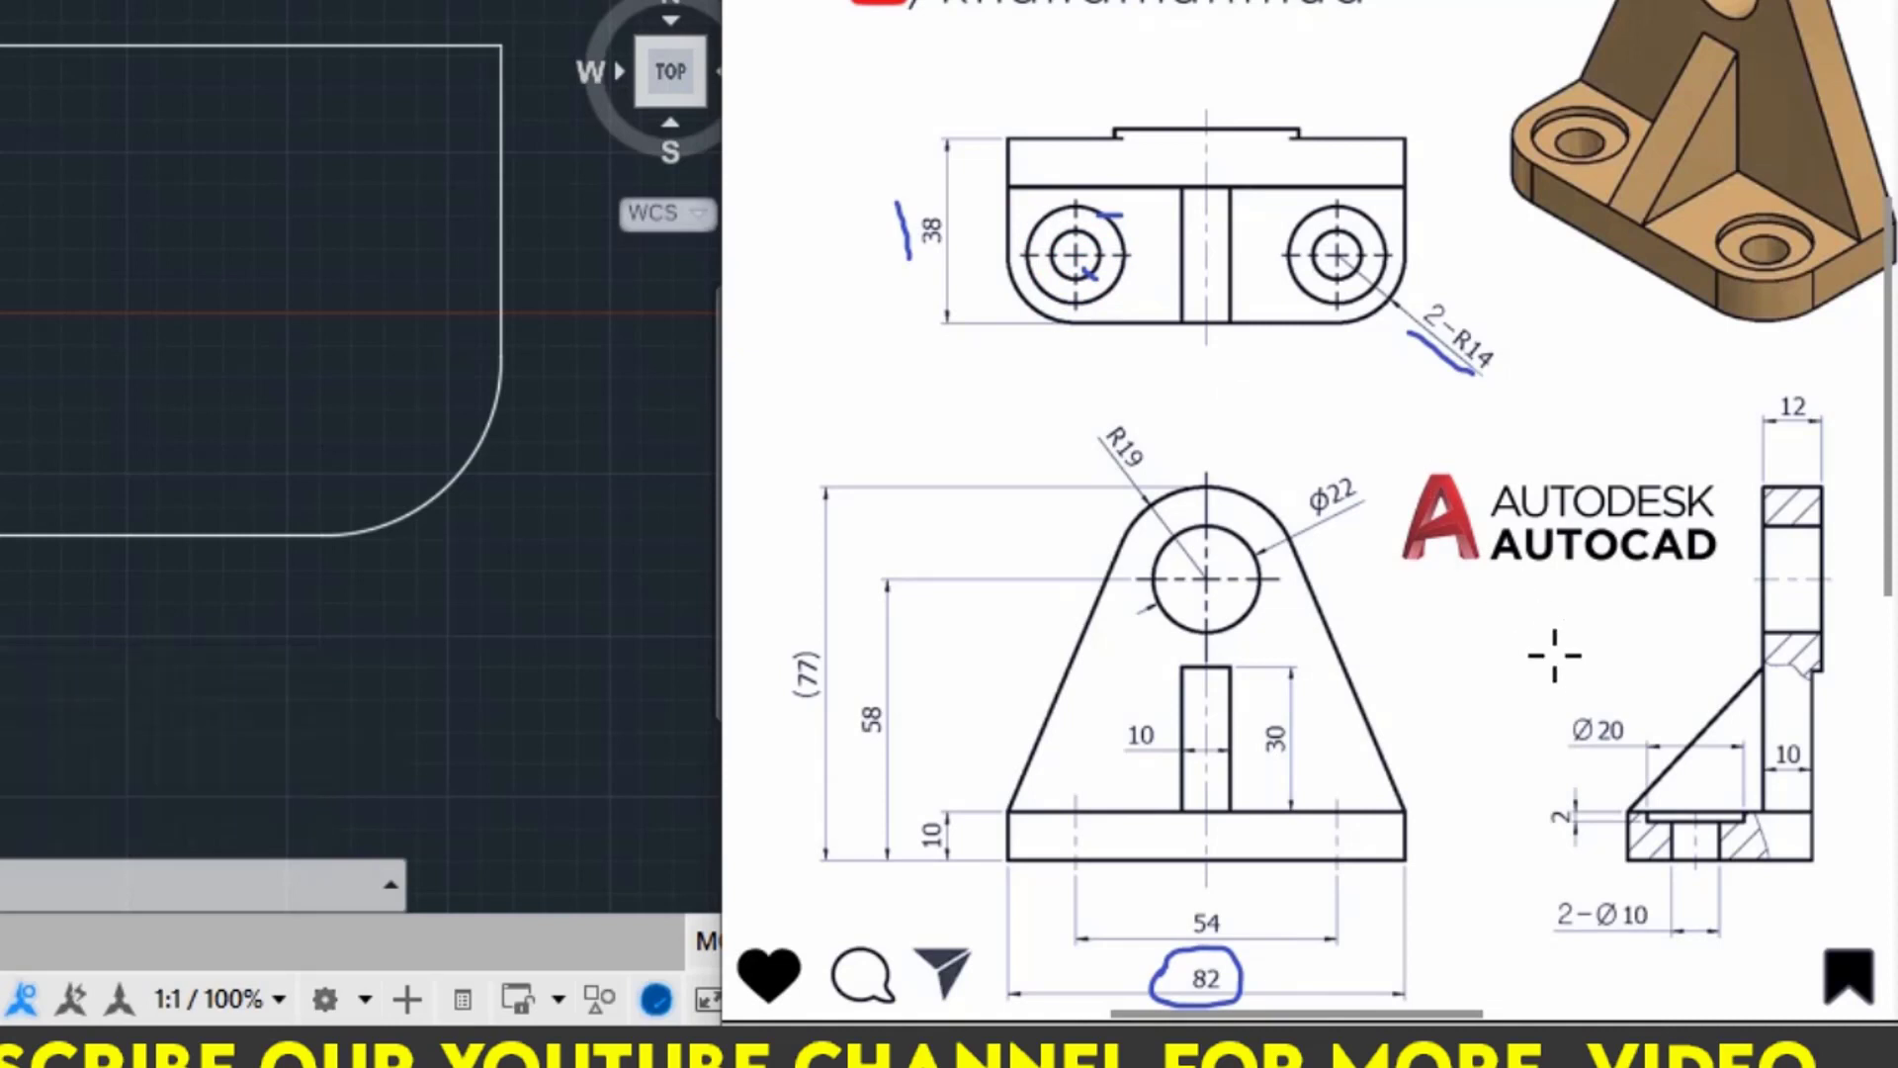
{"action": "left_click_drag", "start_coordinate": [1570, 708], "coordinate": [1626, 702]}
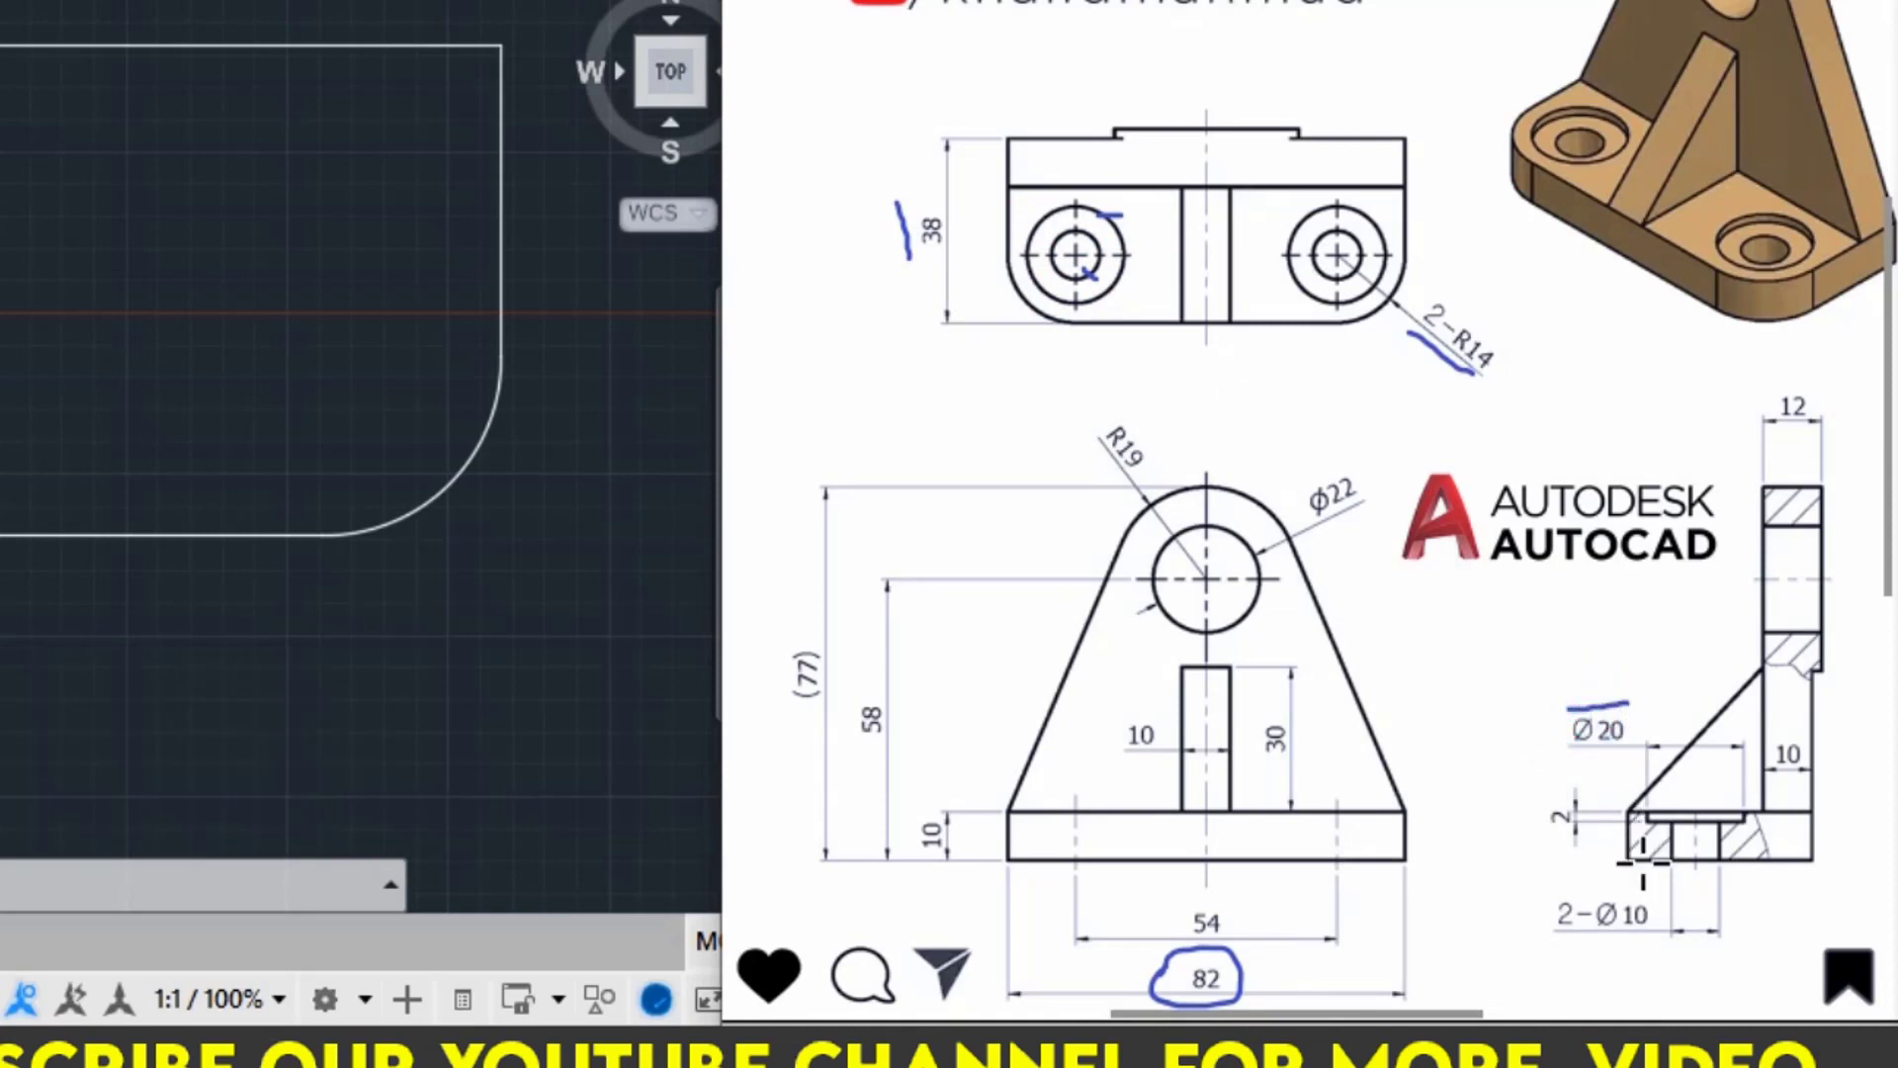
{"action": "left_click_drag", "start_coordinate": [1549, 955], "coordinate": [1643, 951]}
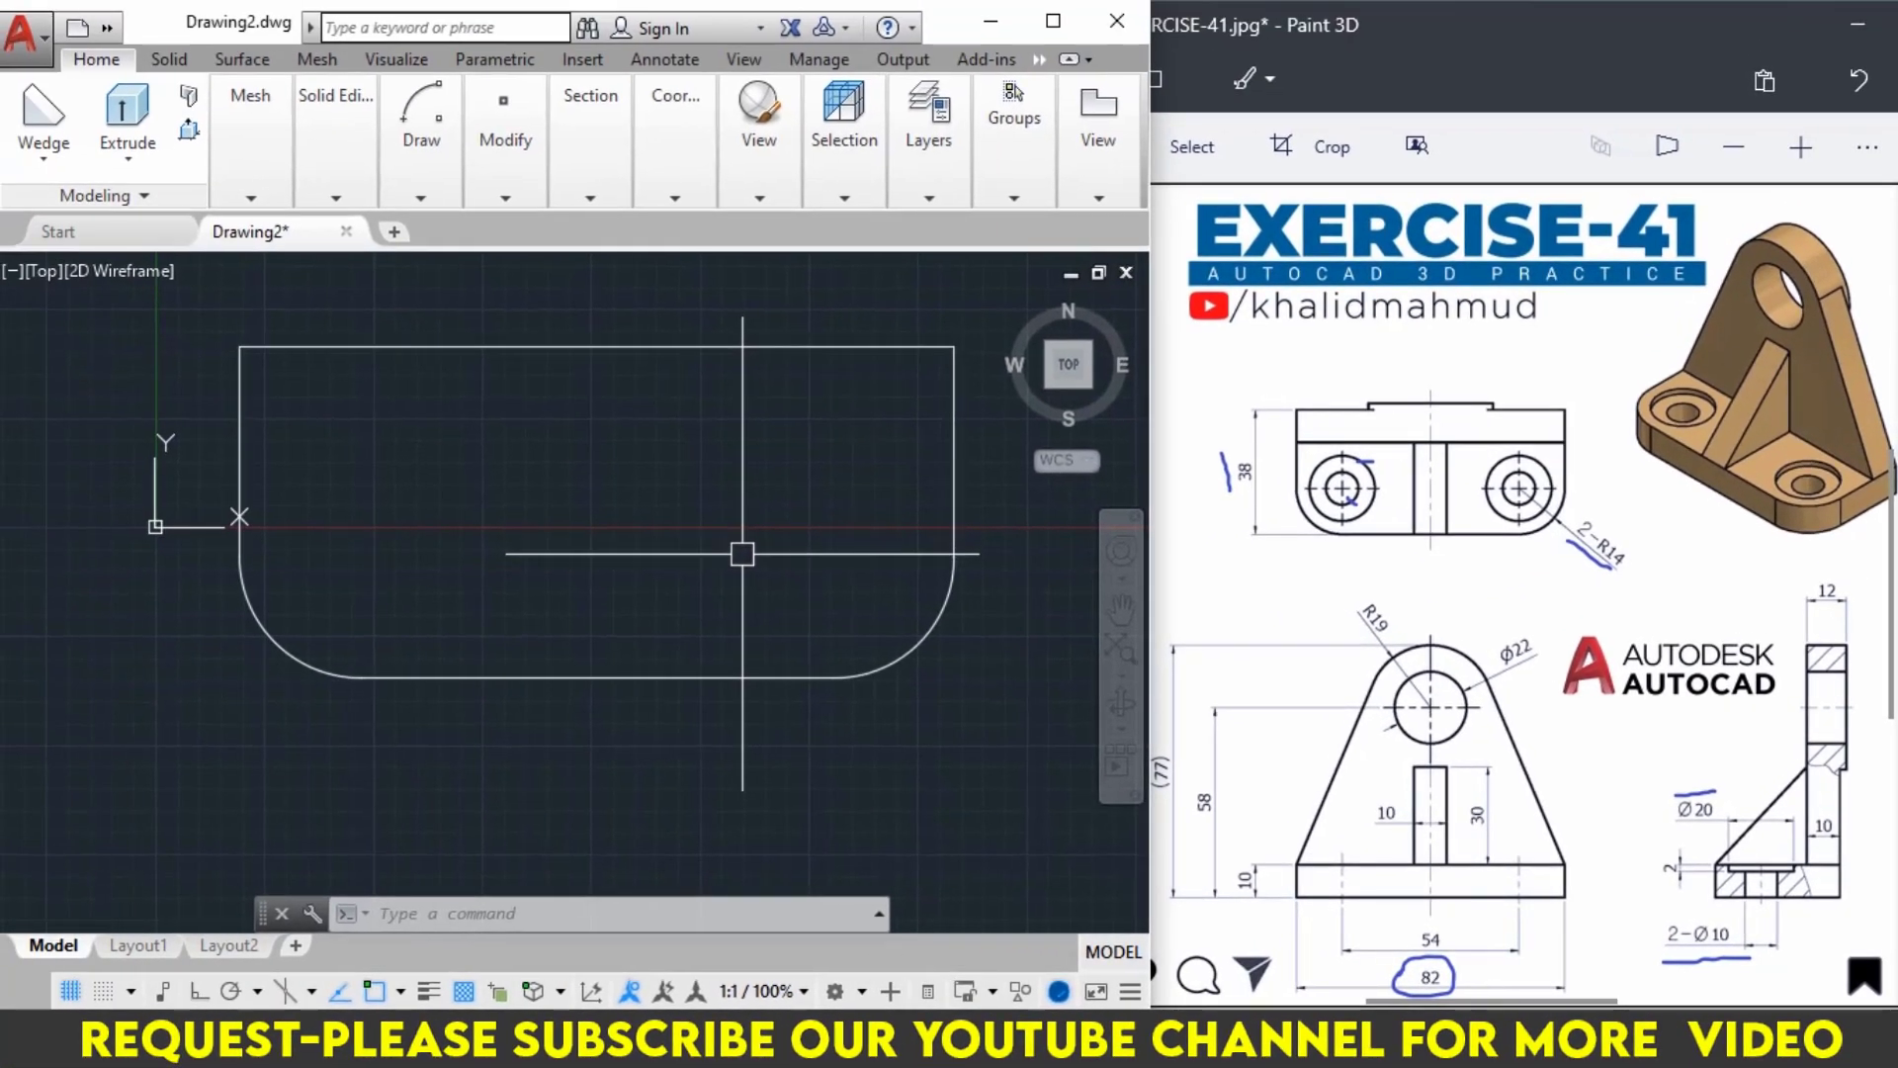
{"action": "type", "text": "c"}
{"action": "key", "text": "Return"}
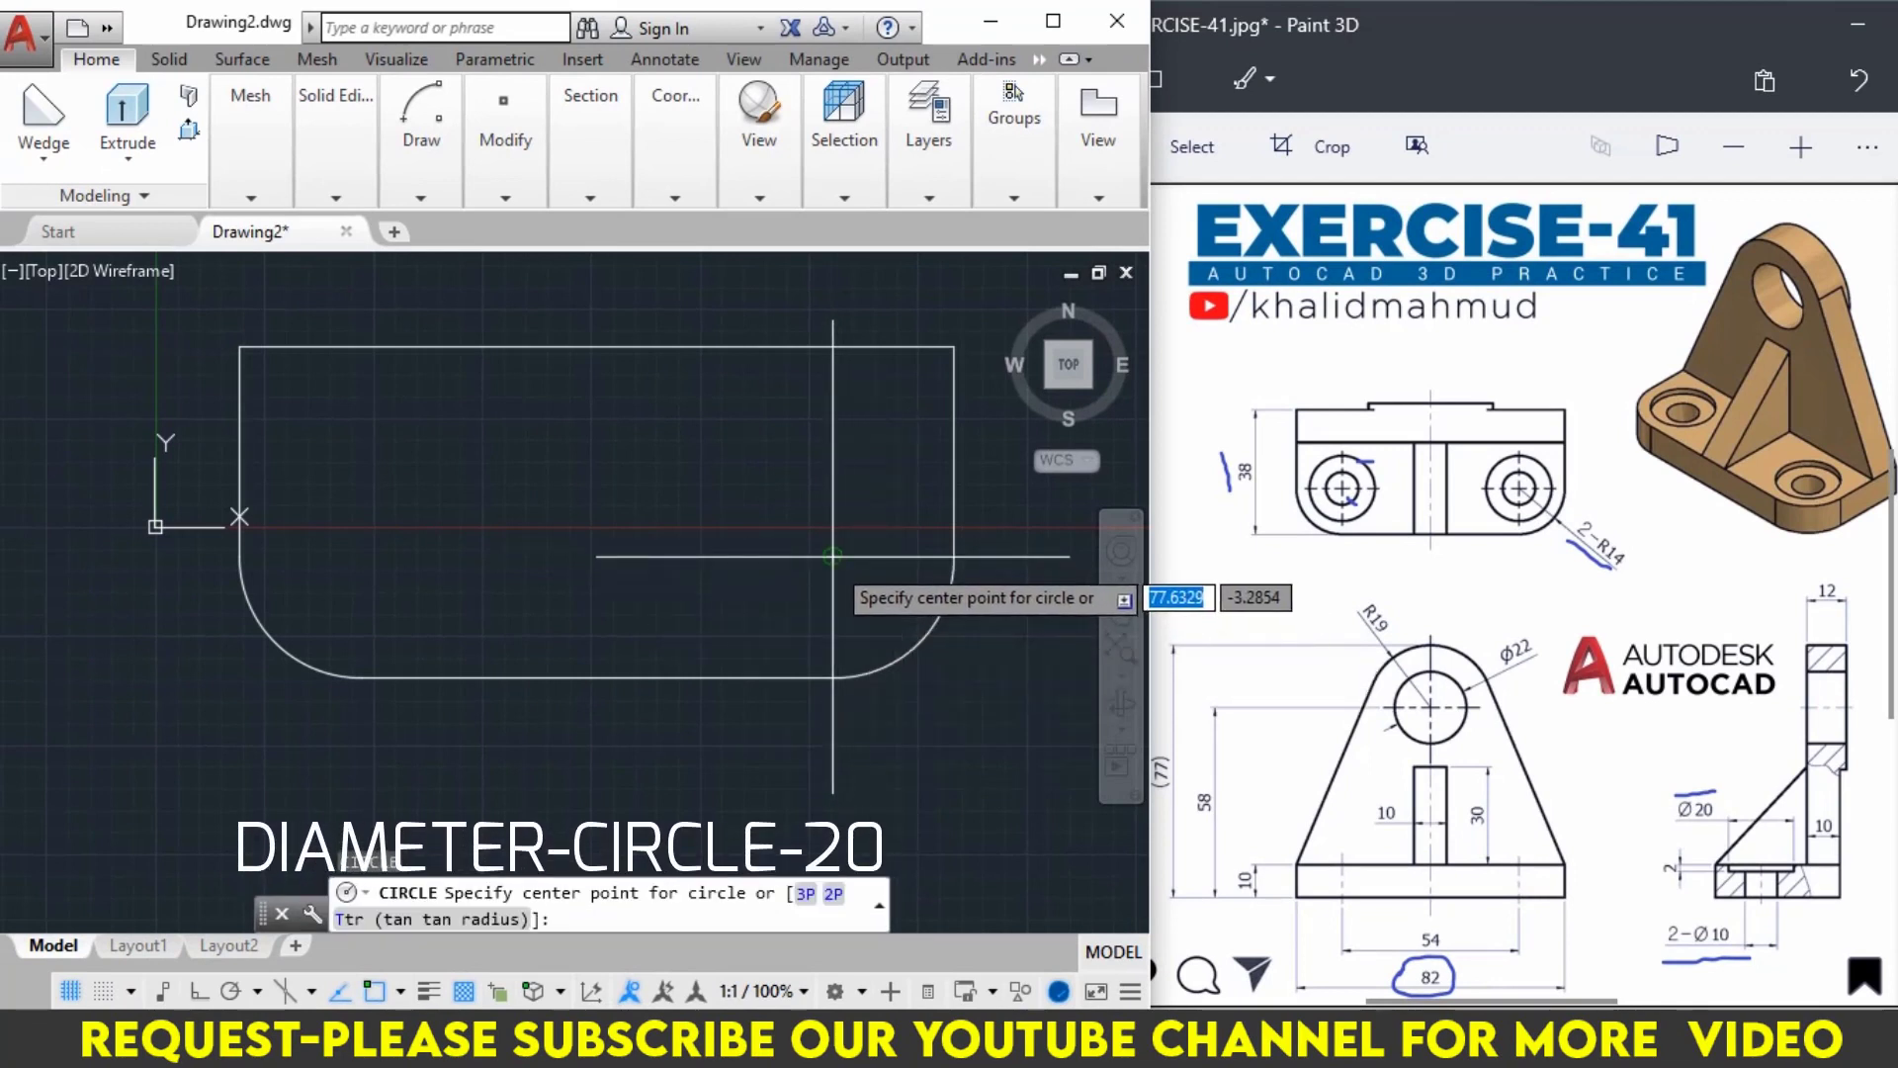
{"action": "left_click", "coordinate": [834, 556]}
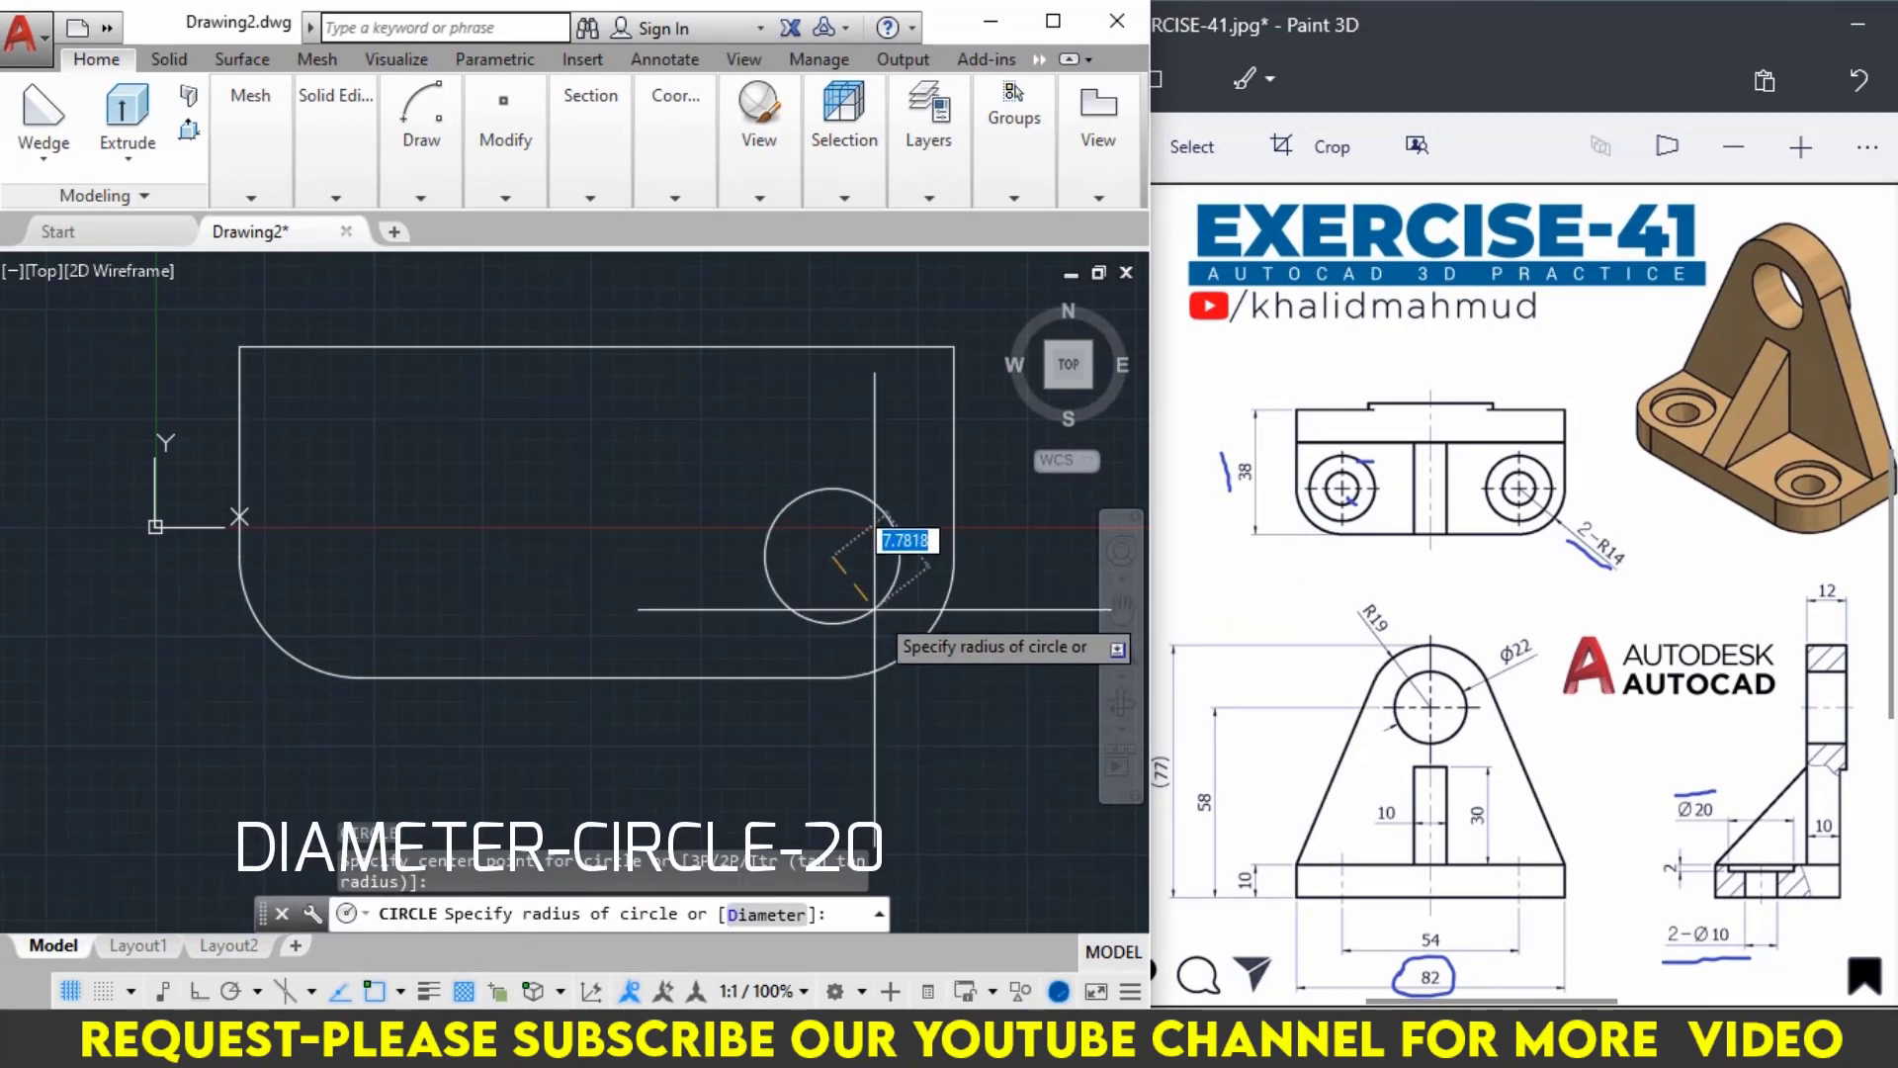
{"action": "left_click", "coordinate": [766, 913]}
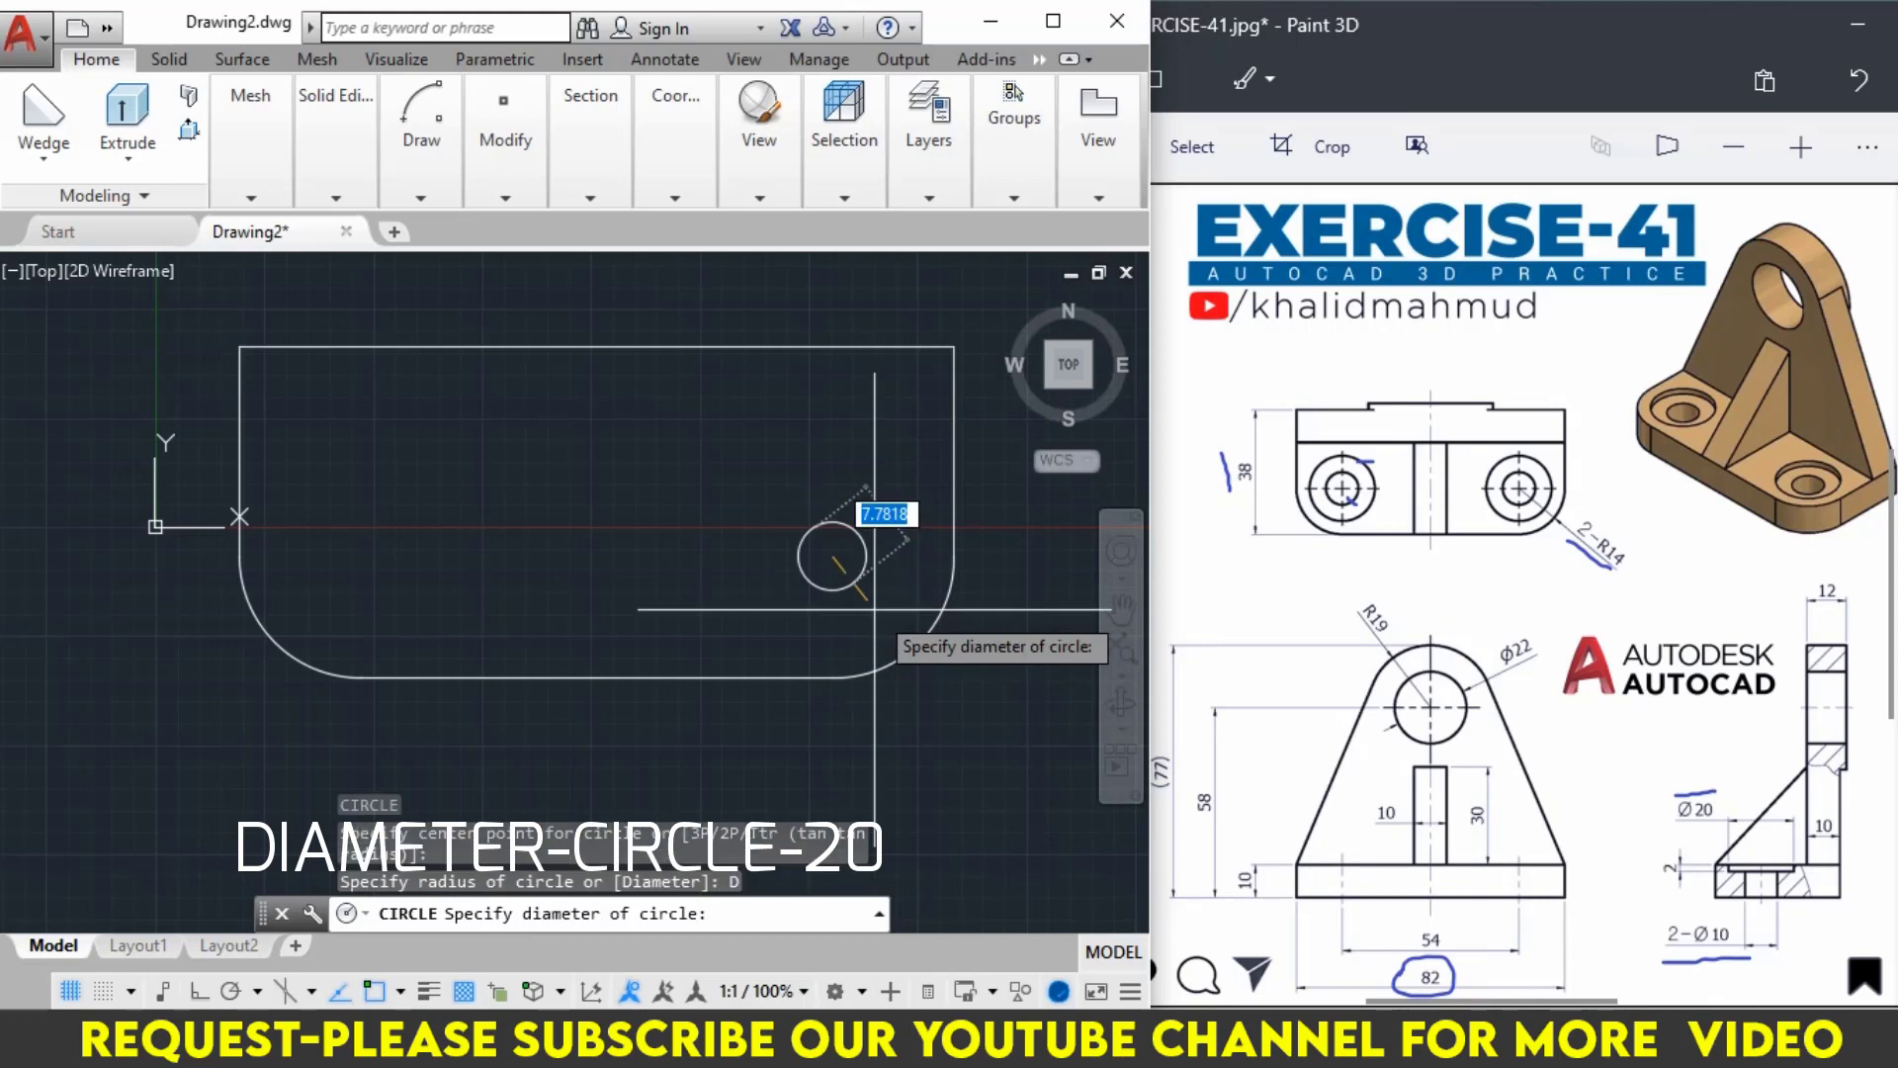
{"action": "type", "text": "20"}
{"action": "key", "text": "Return"}
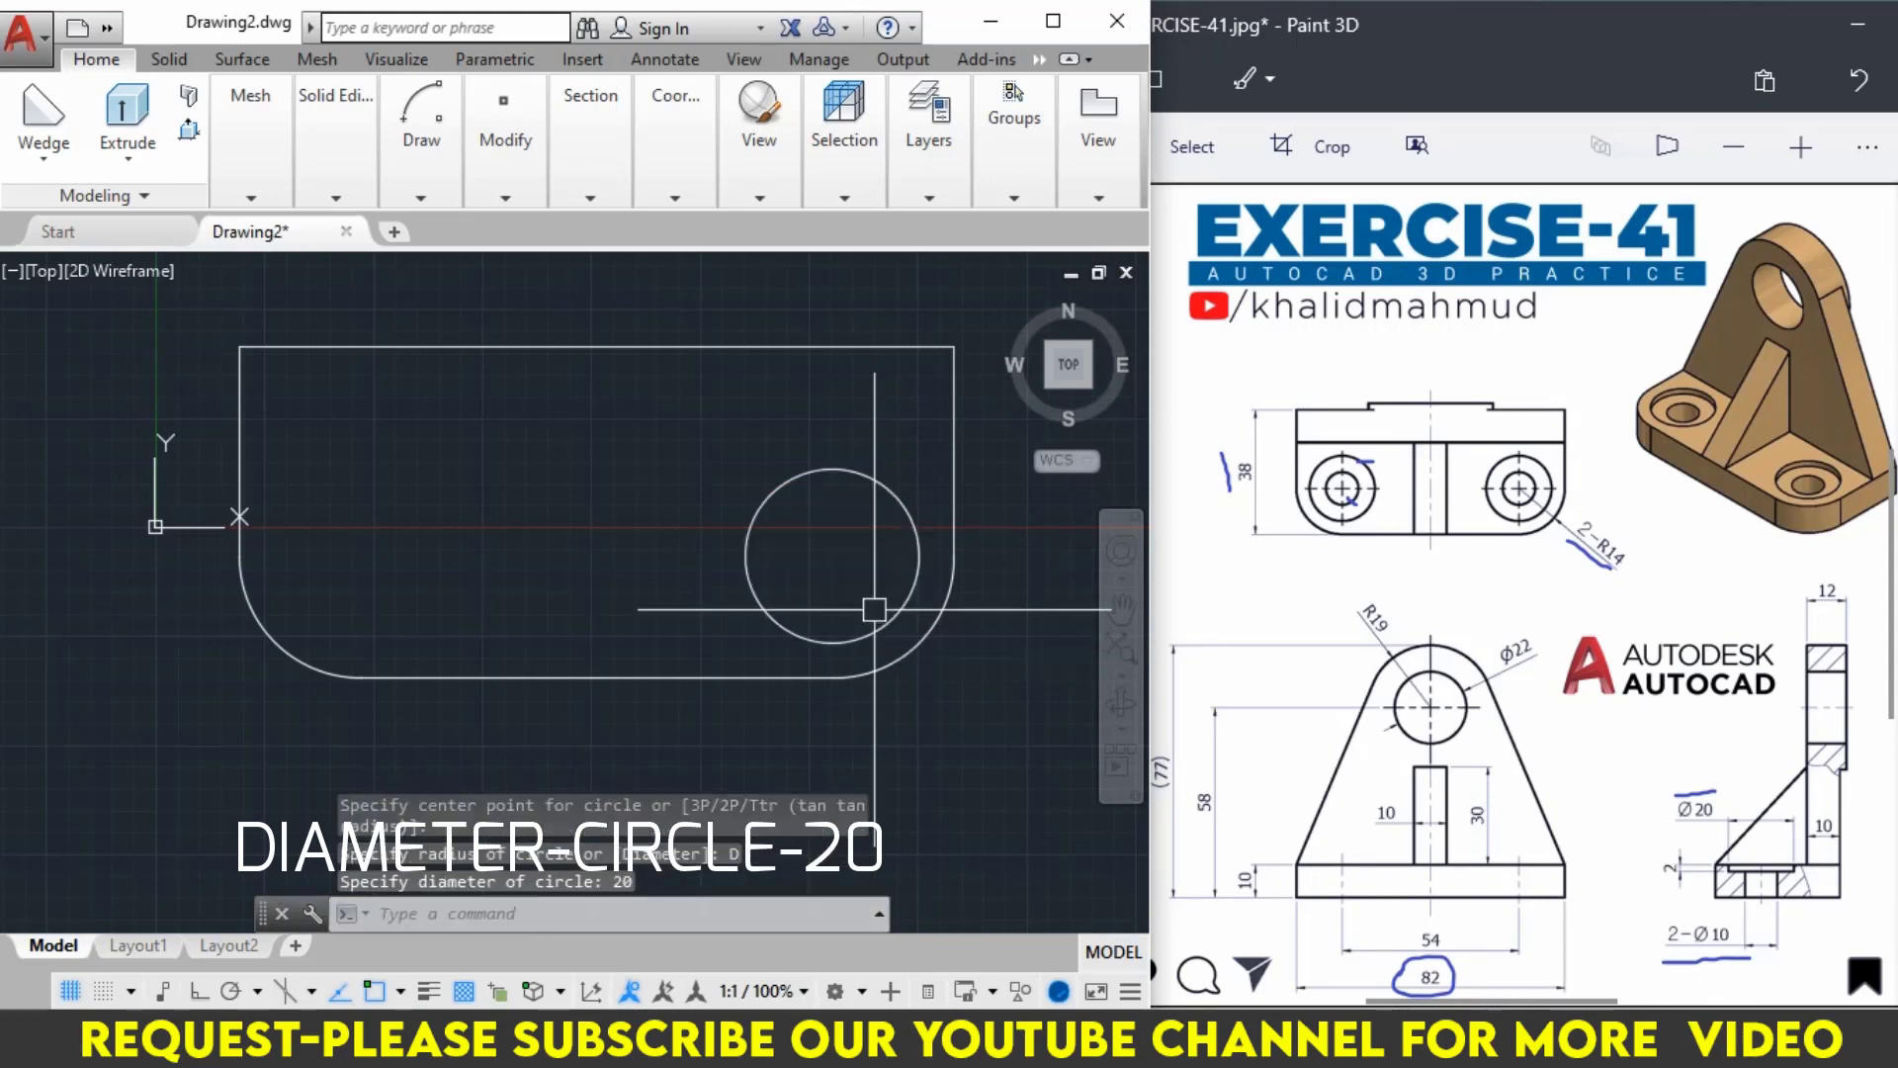
Draw a concentric Ø10 circle at the same centre.
{"action": "type", "text": "c"}
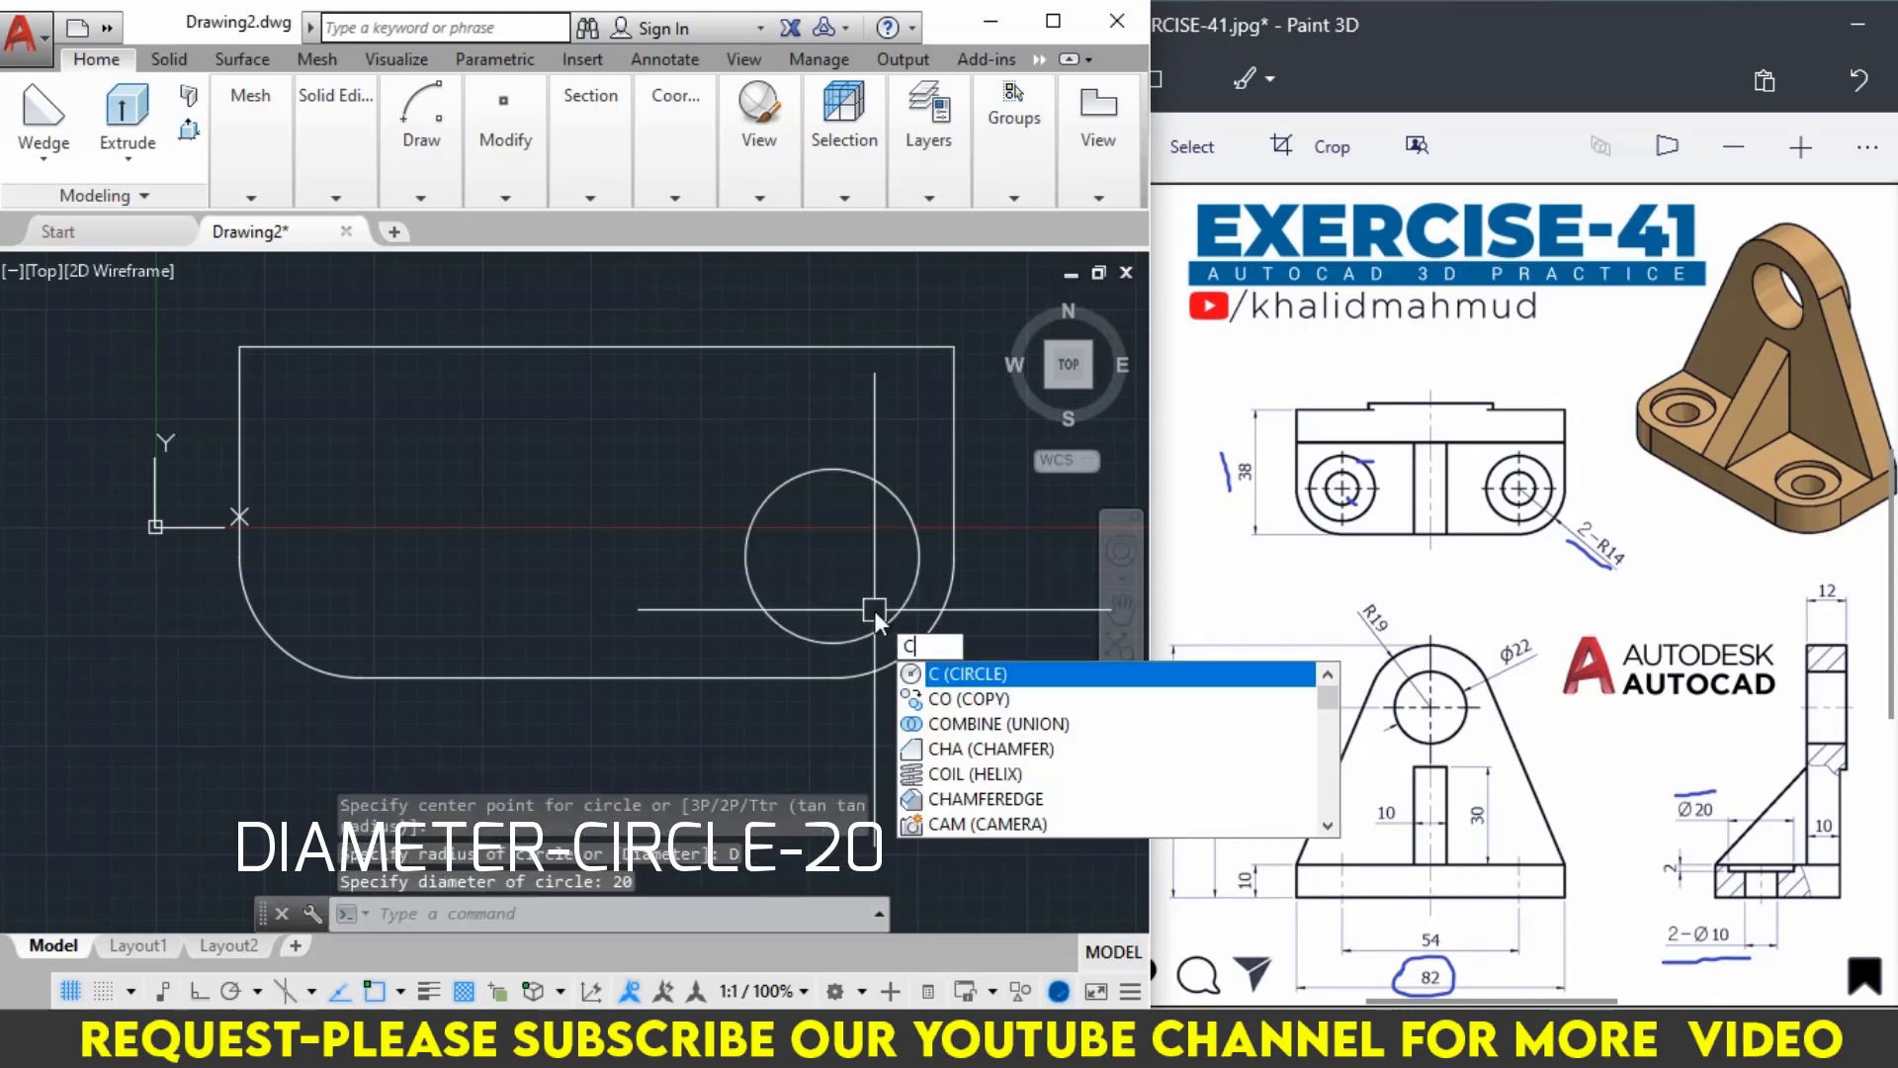
{"action": "key", "text": "Return"}
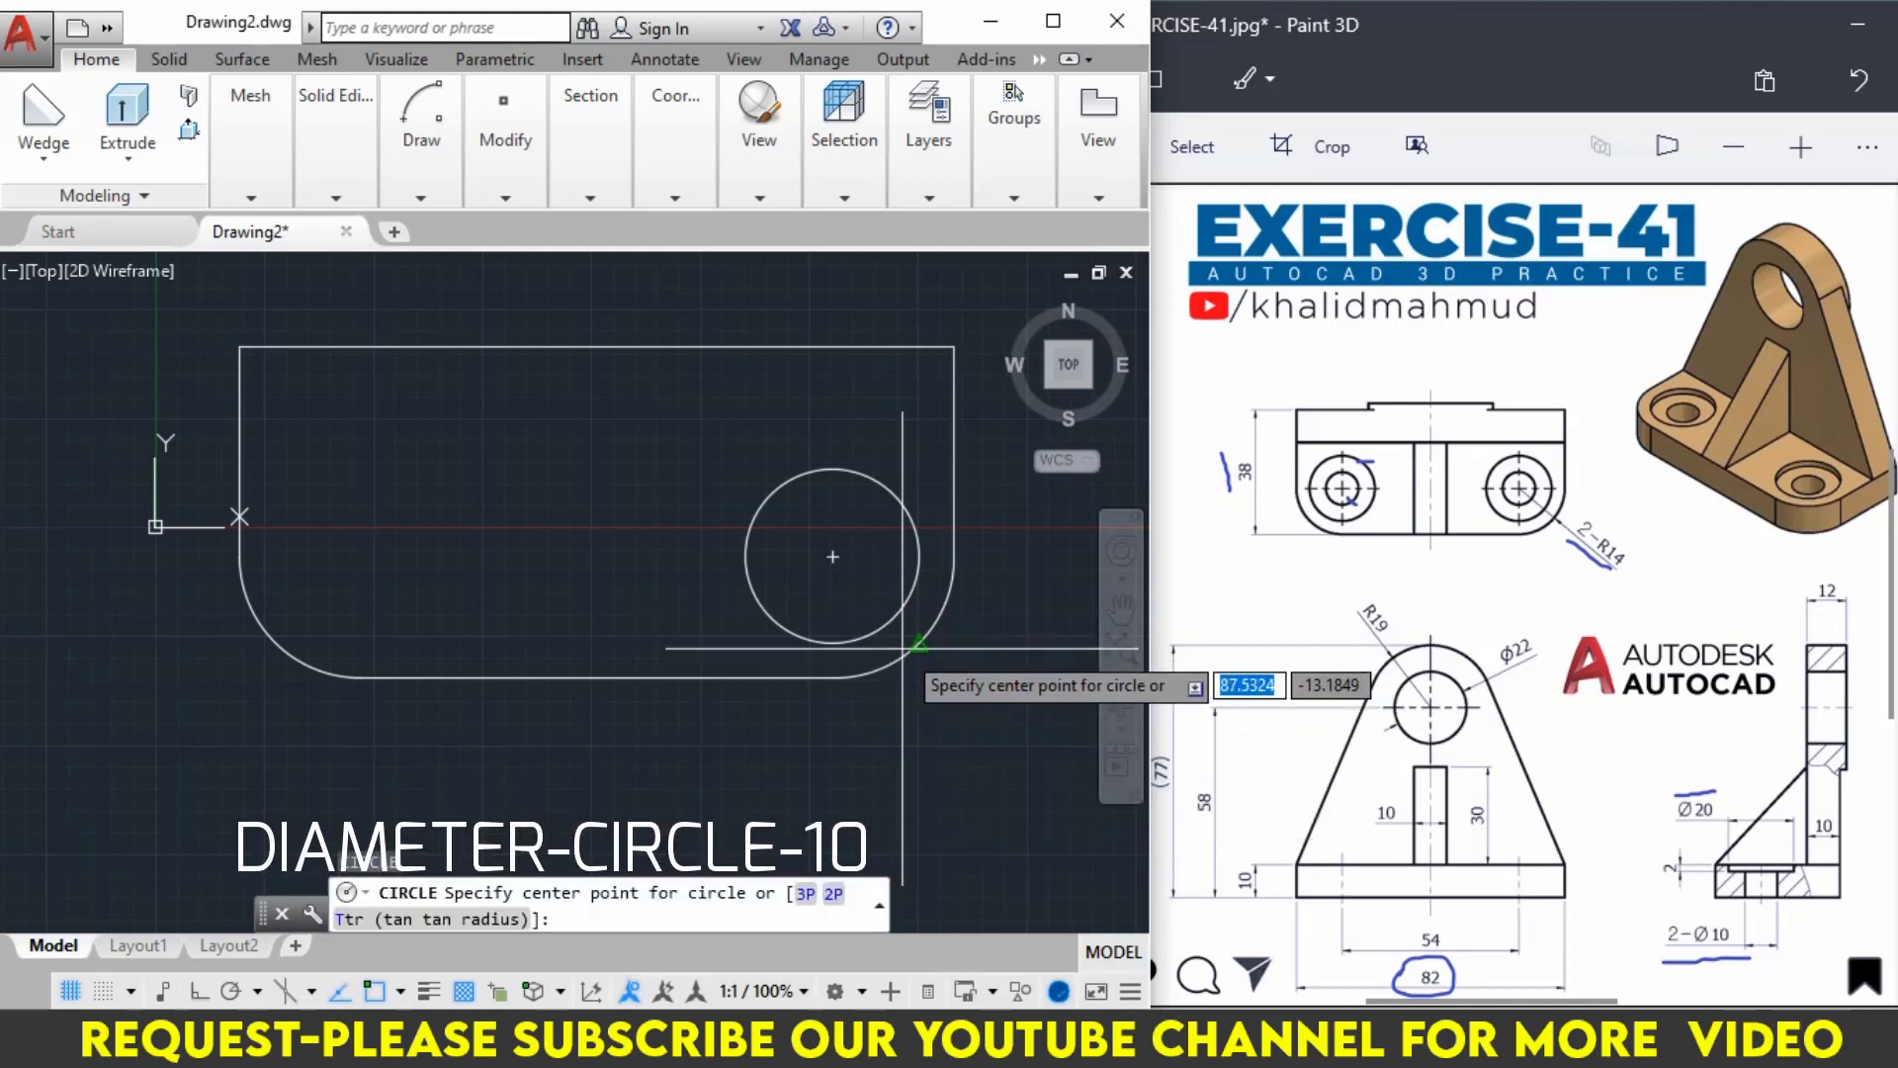
{"action": "left_click", "coordinate": [833, 555]}
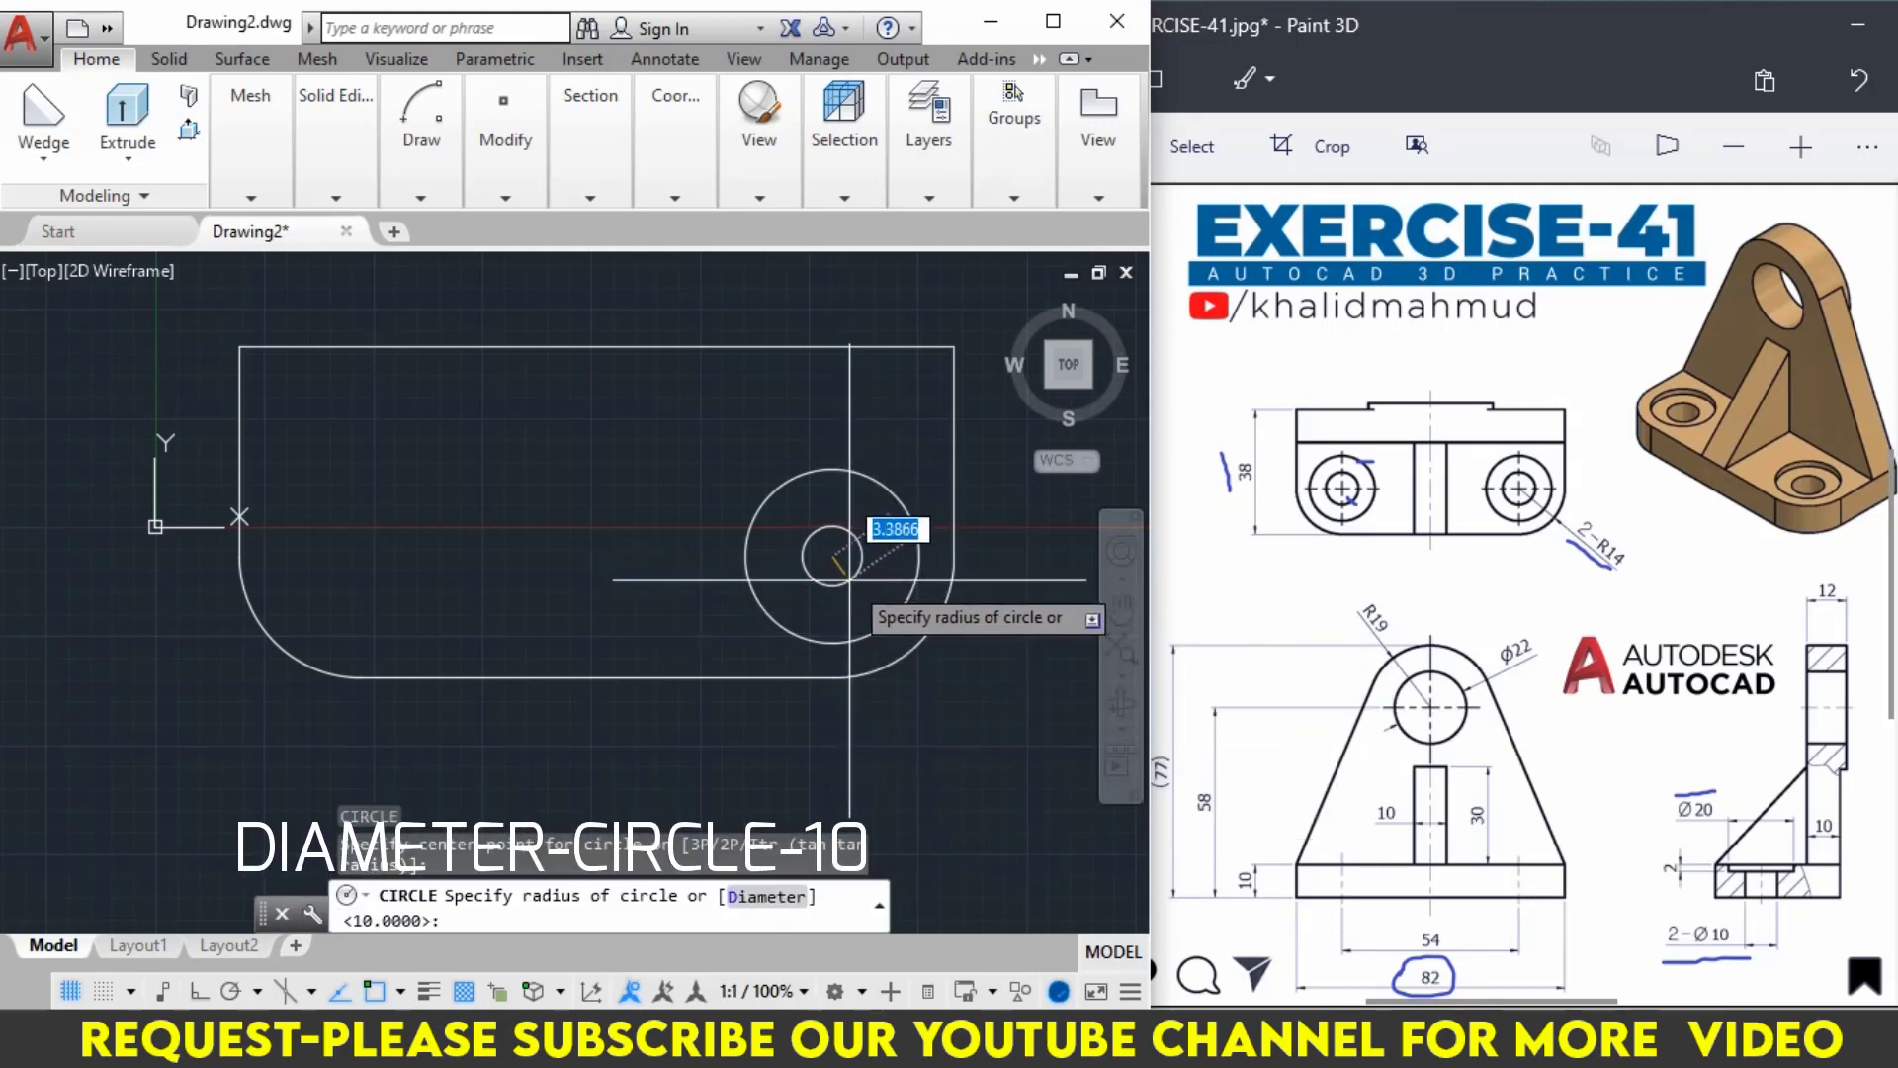
{"action": "type", "text": "d"}
{"action": "key", "text": "Return"}
{"action": "type", "text": "10"}
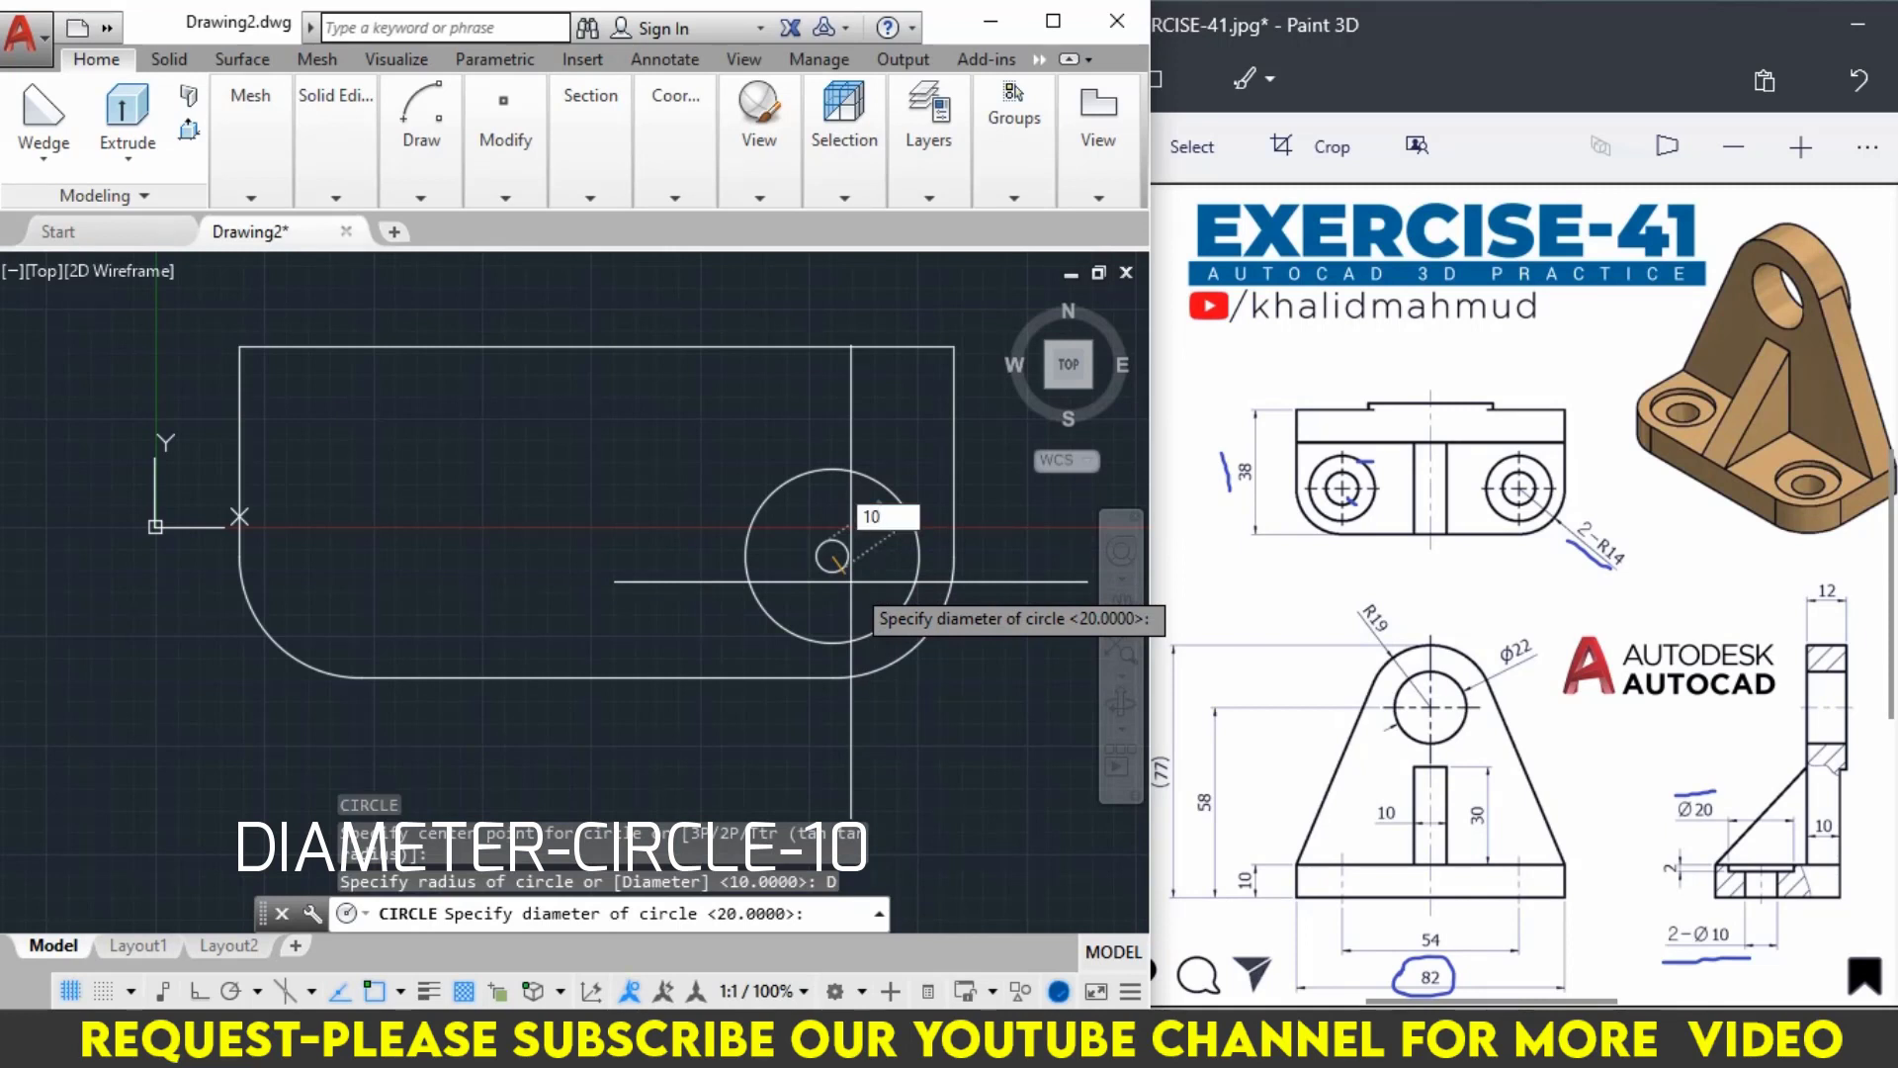
{"action": "key", "text": "Return"}
{"action": "type", "text": "M"}
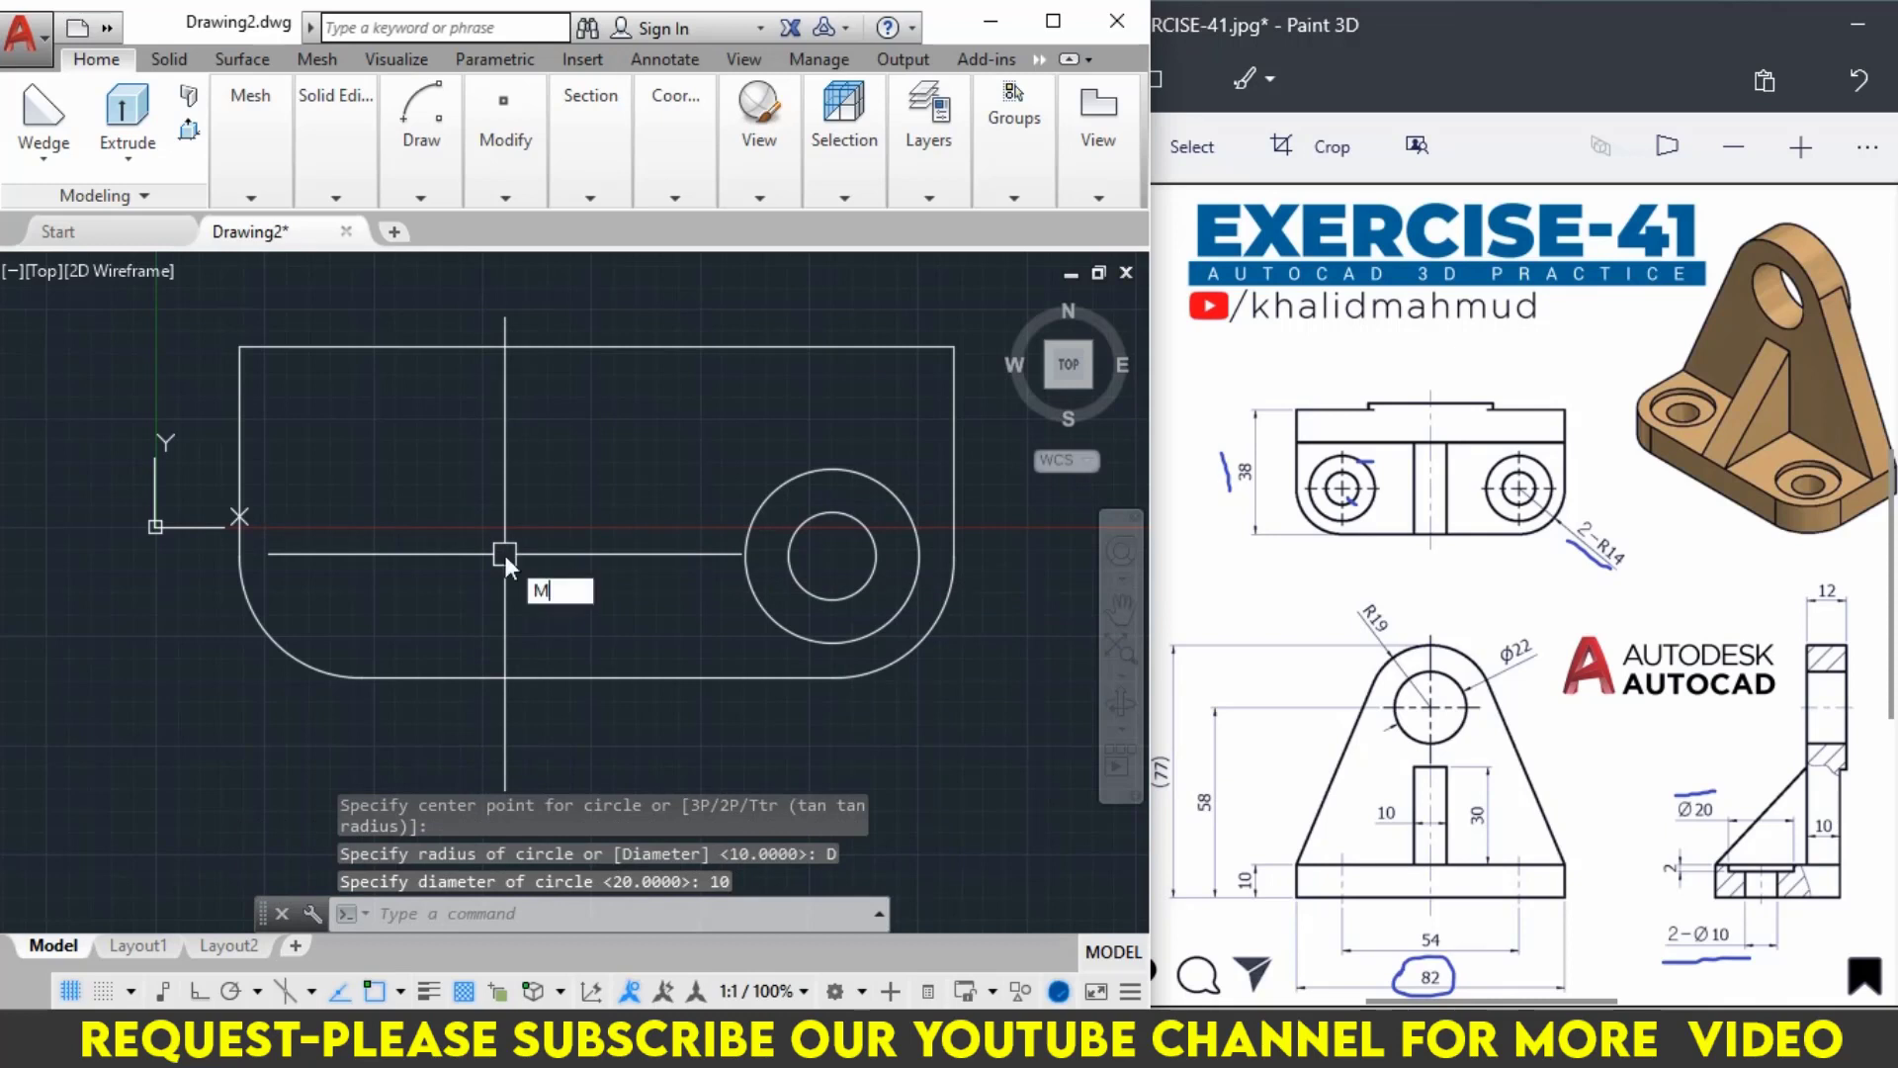
Mirror the Ø20 and Ø10 circles across the plate's vertical centre line, keeping the originals.
{"action": "type", "text": "I"}
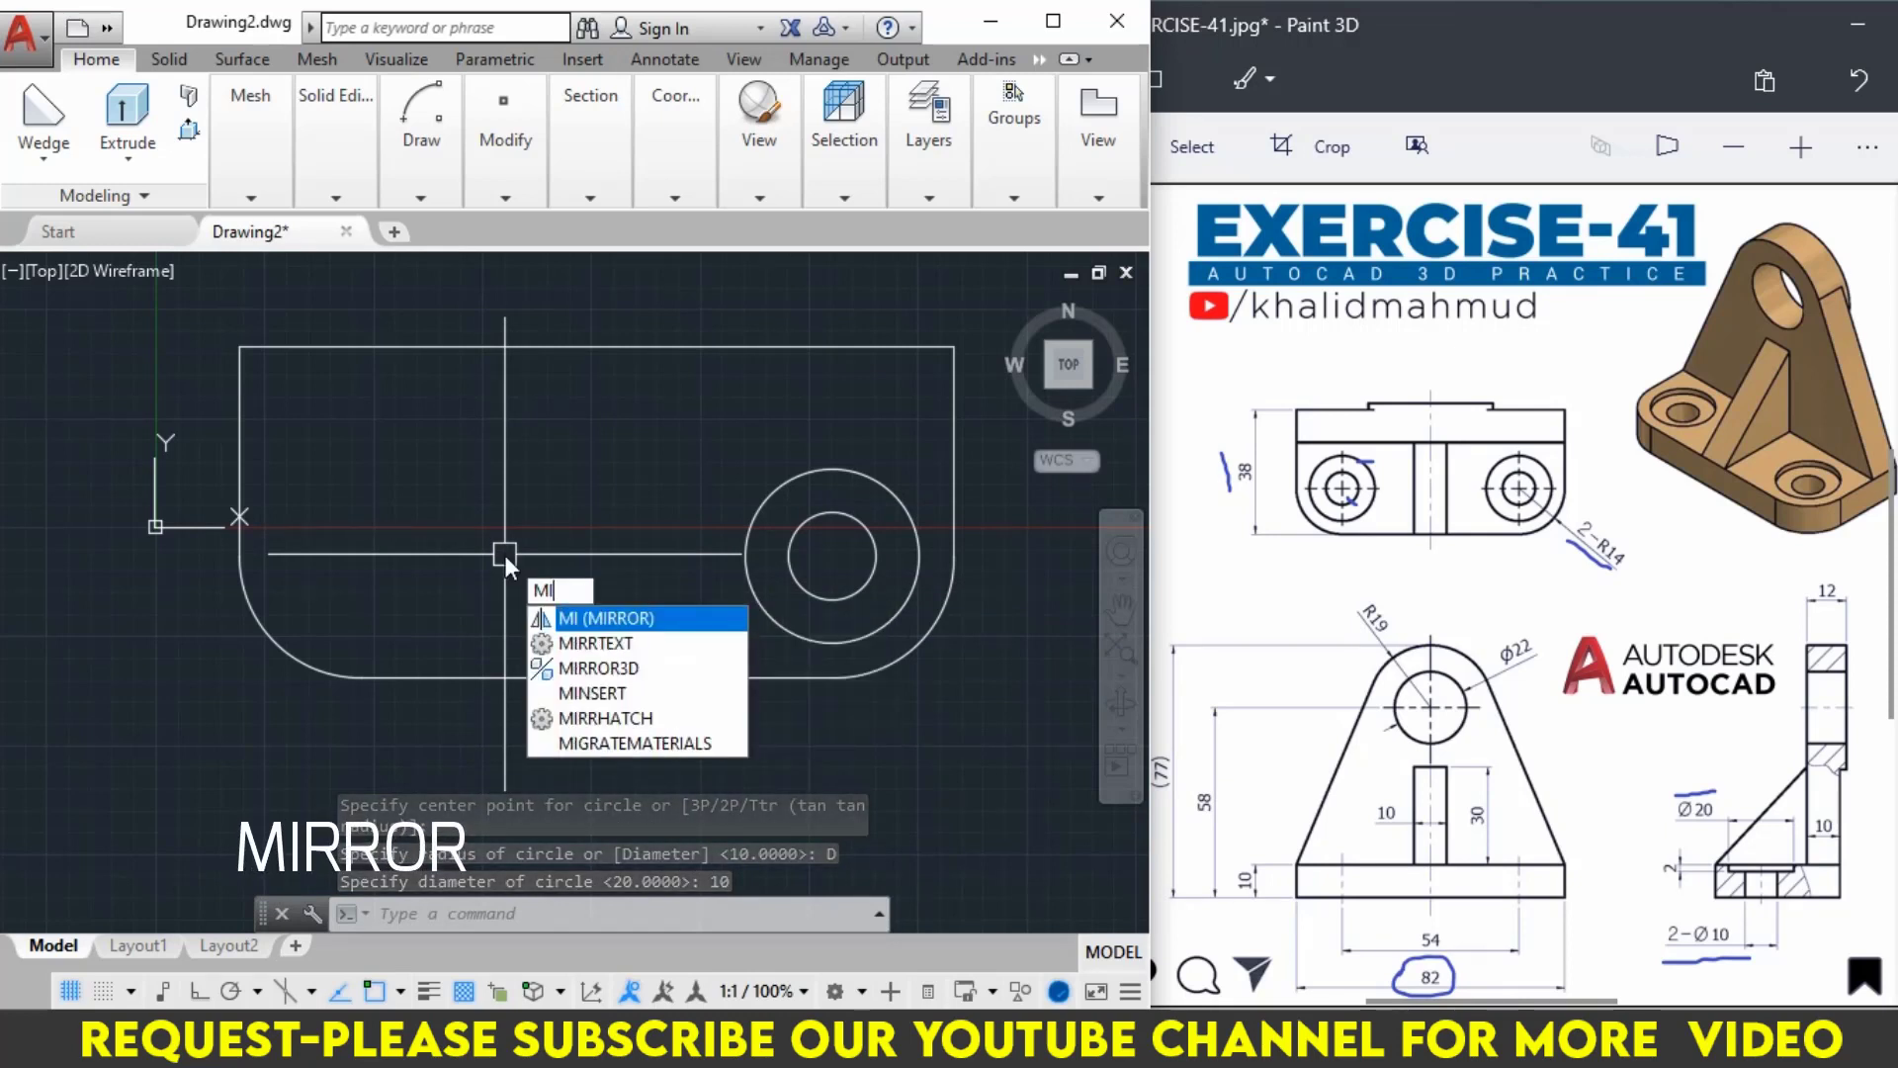
{"action": "key", "text": "Return"}
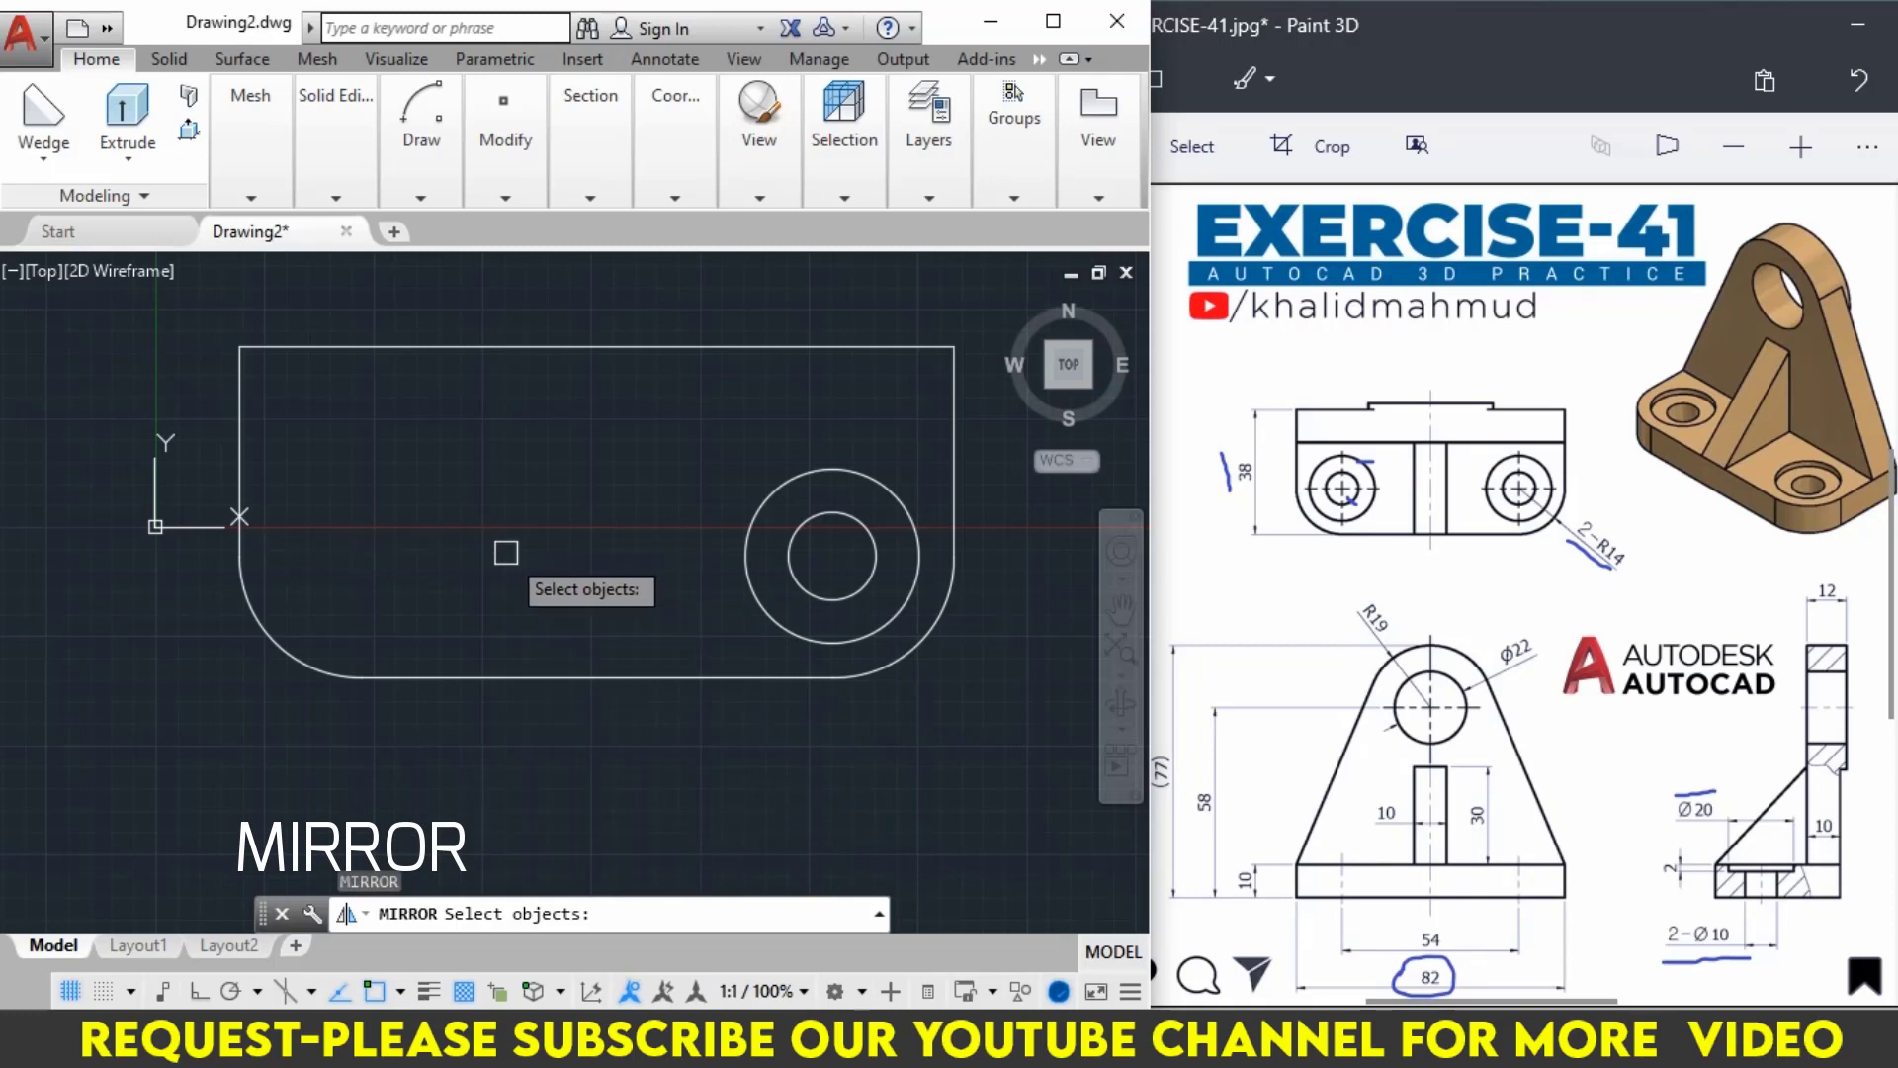
{"action": "left_click", "coordinate": [837, 472]}
{"action": "left_click", "coordinate": [833, 506]}
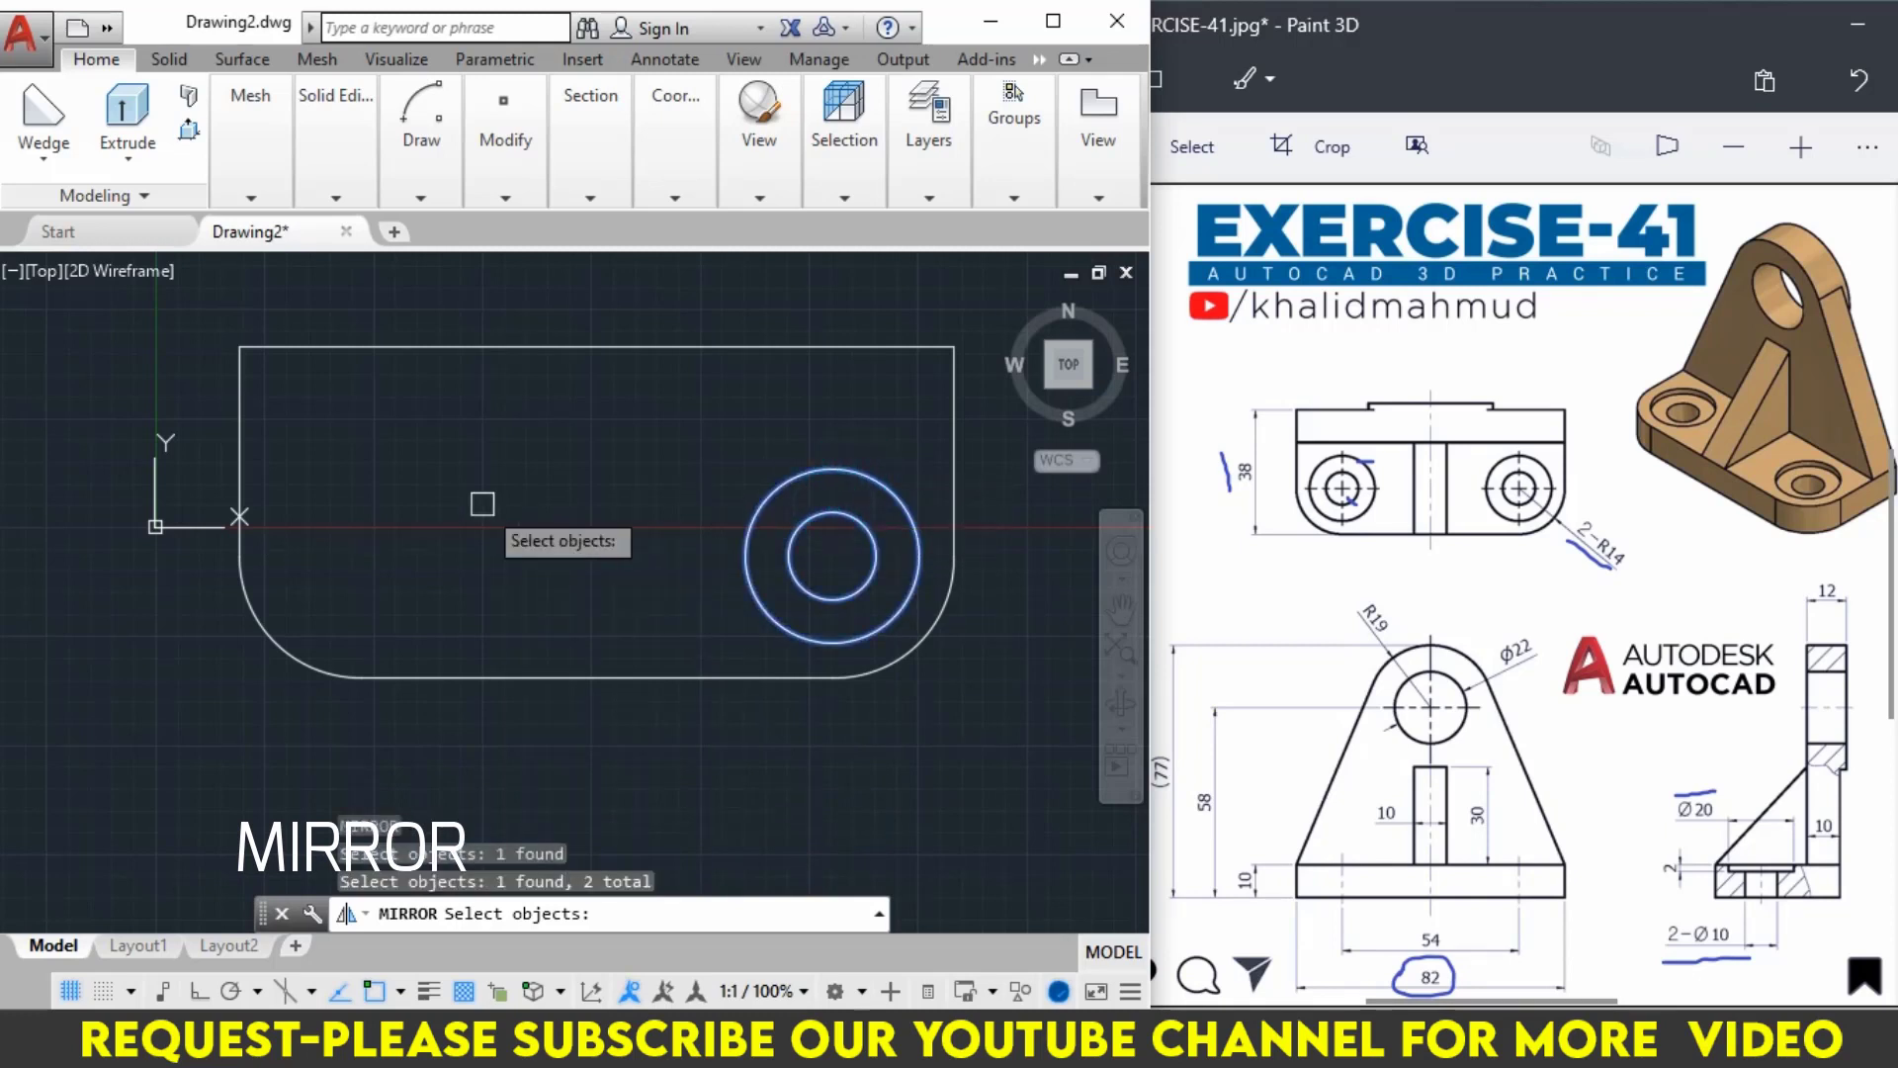
{"action": "key", "text": "Return"}
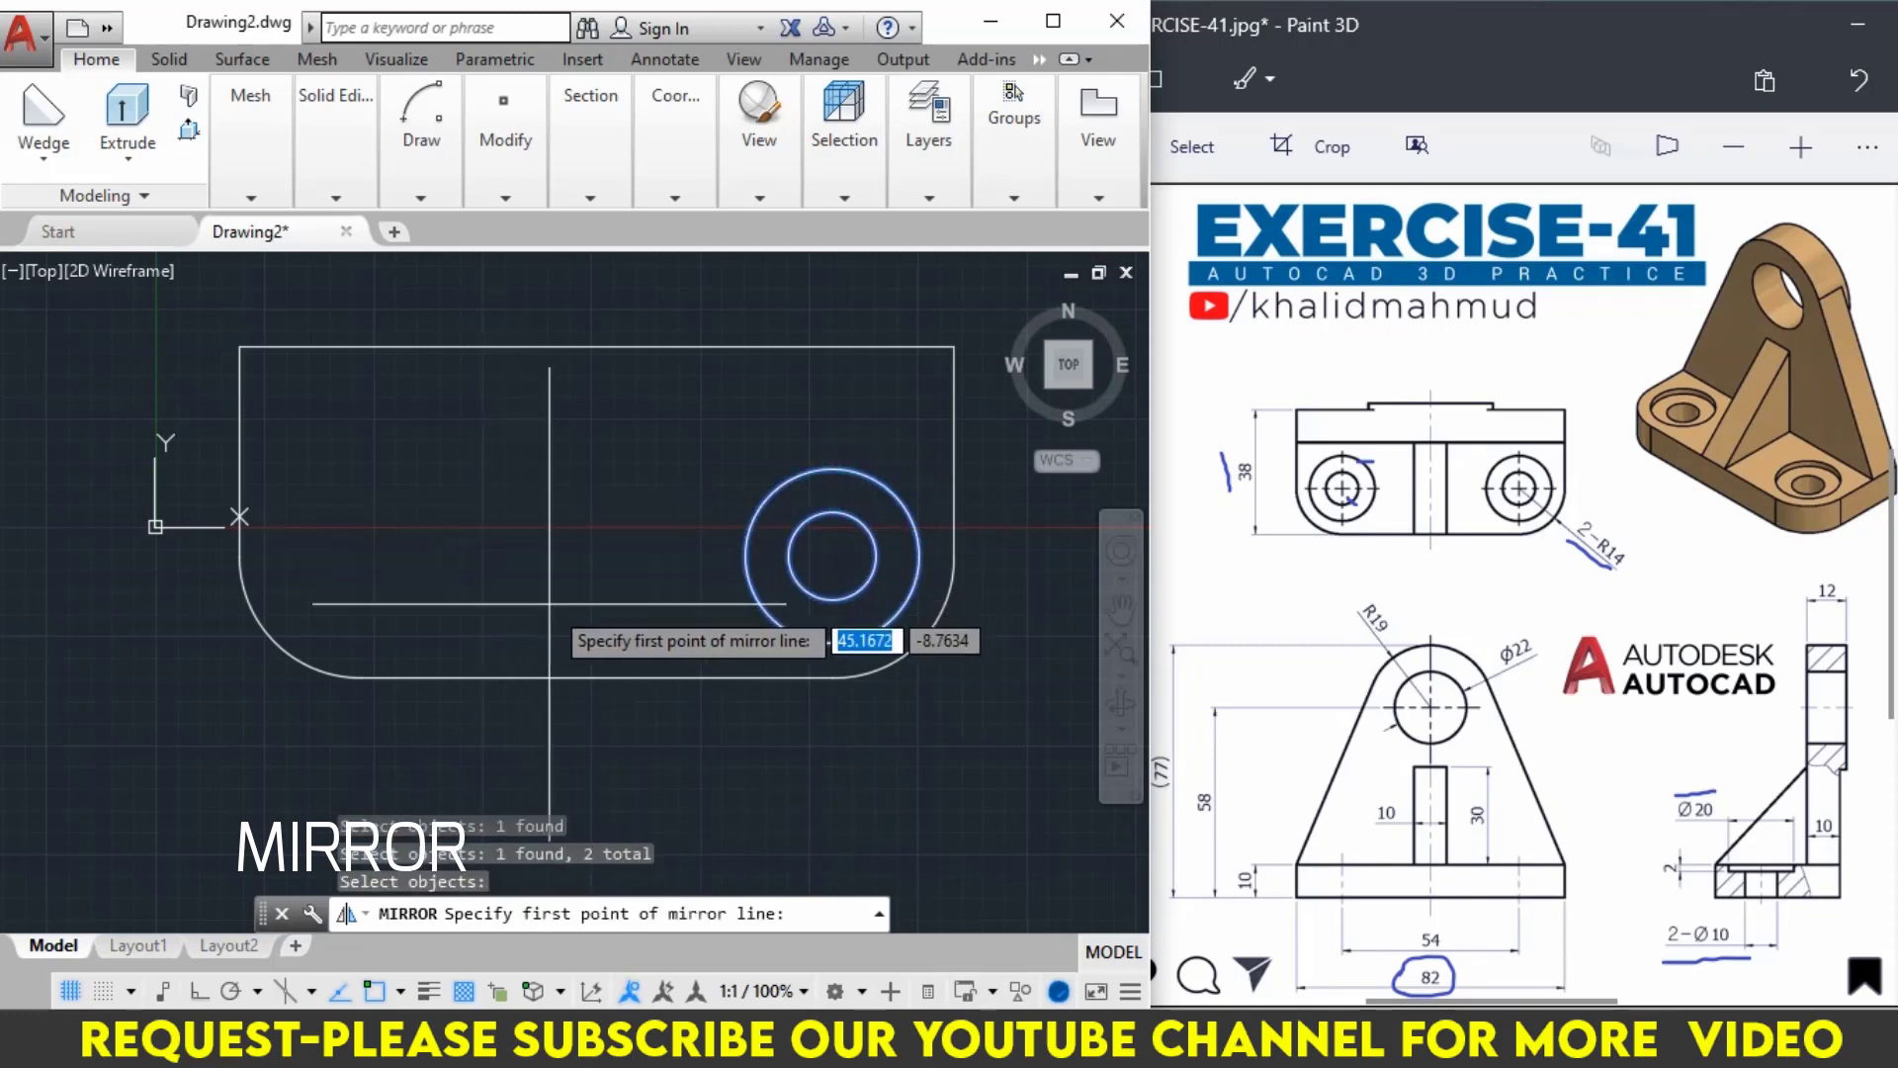
{"action": "left_click", "coordinate": [599, 677]}
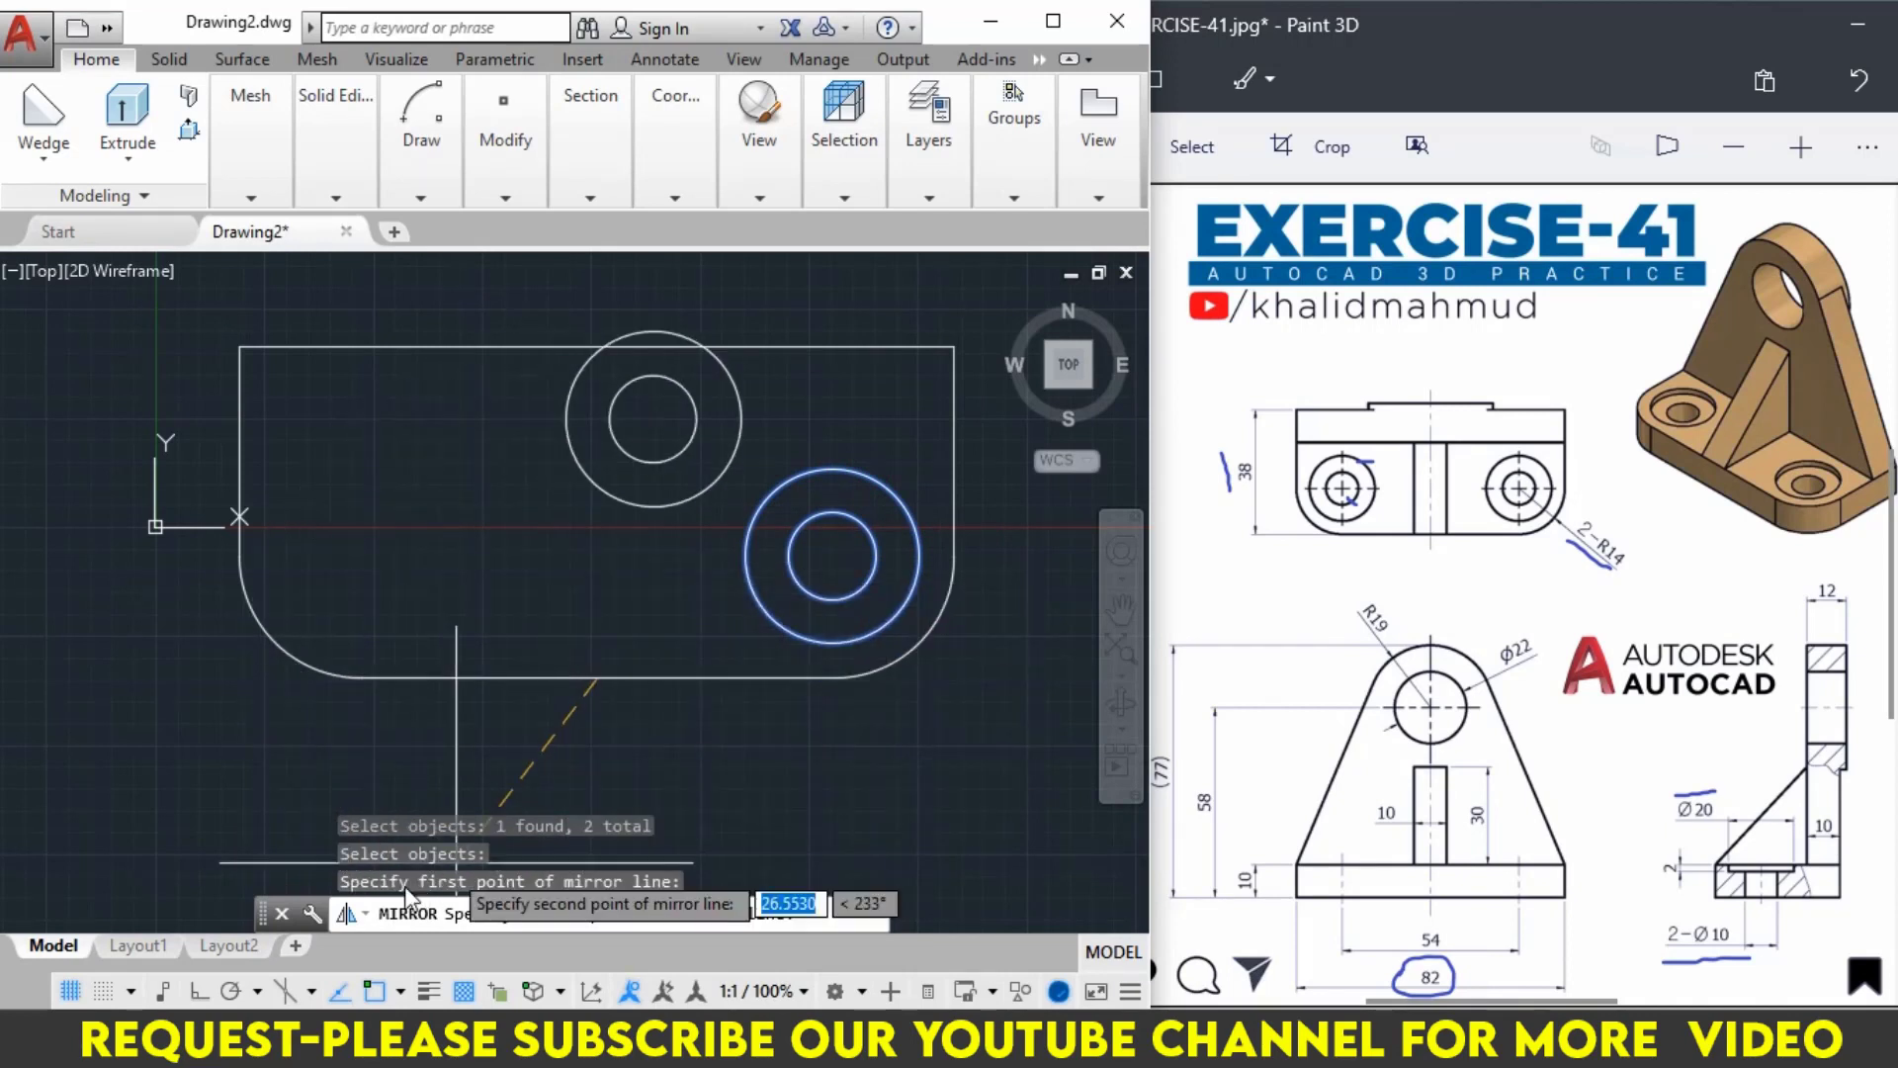
{"action": "left_click", "coordinate": [199, 992]}
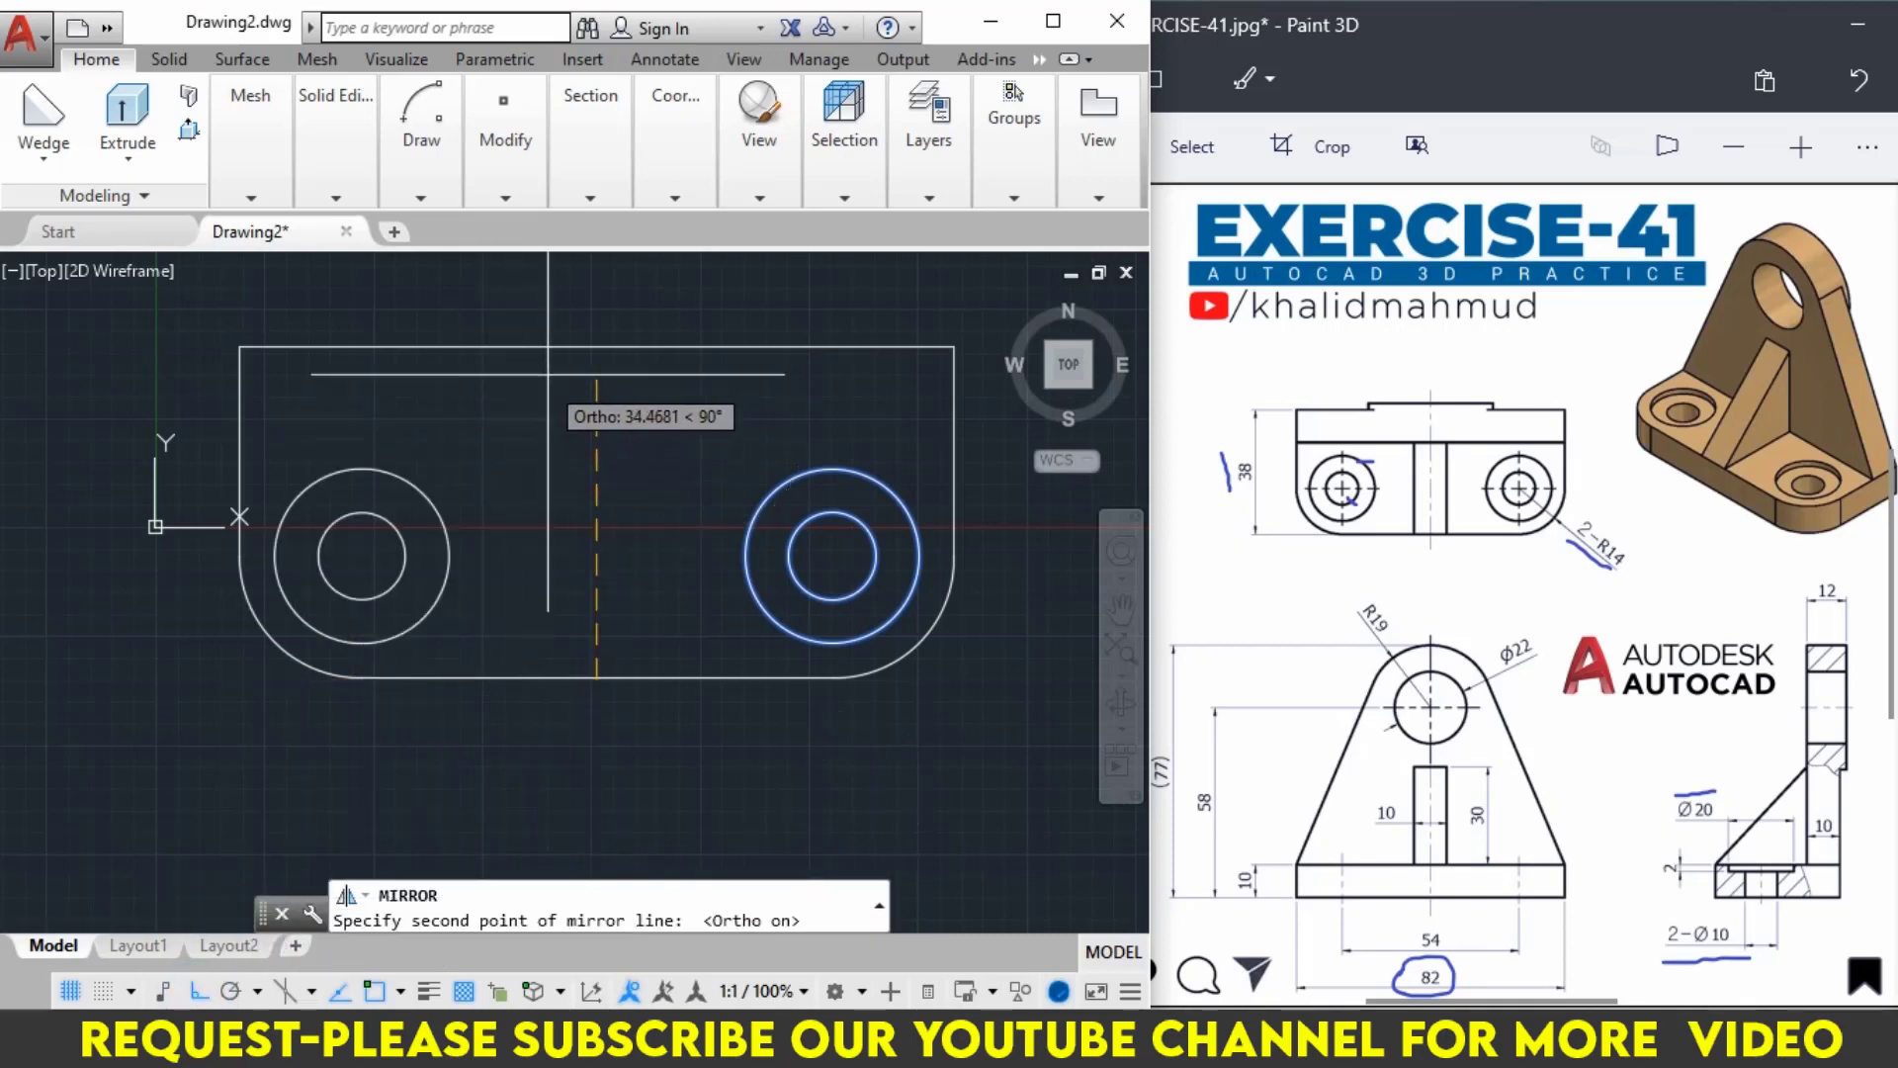
{"action": "left_click", "coordinate": [593, 340]}
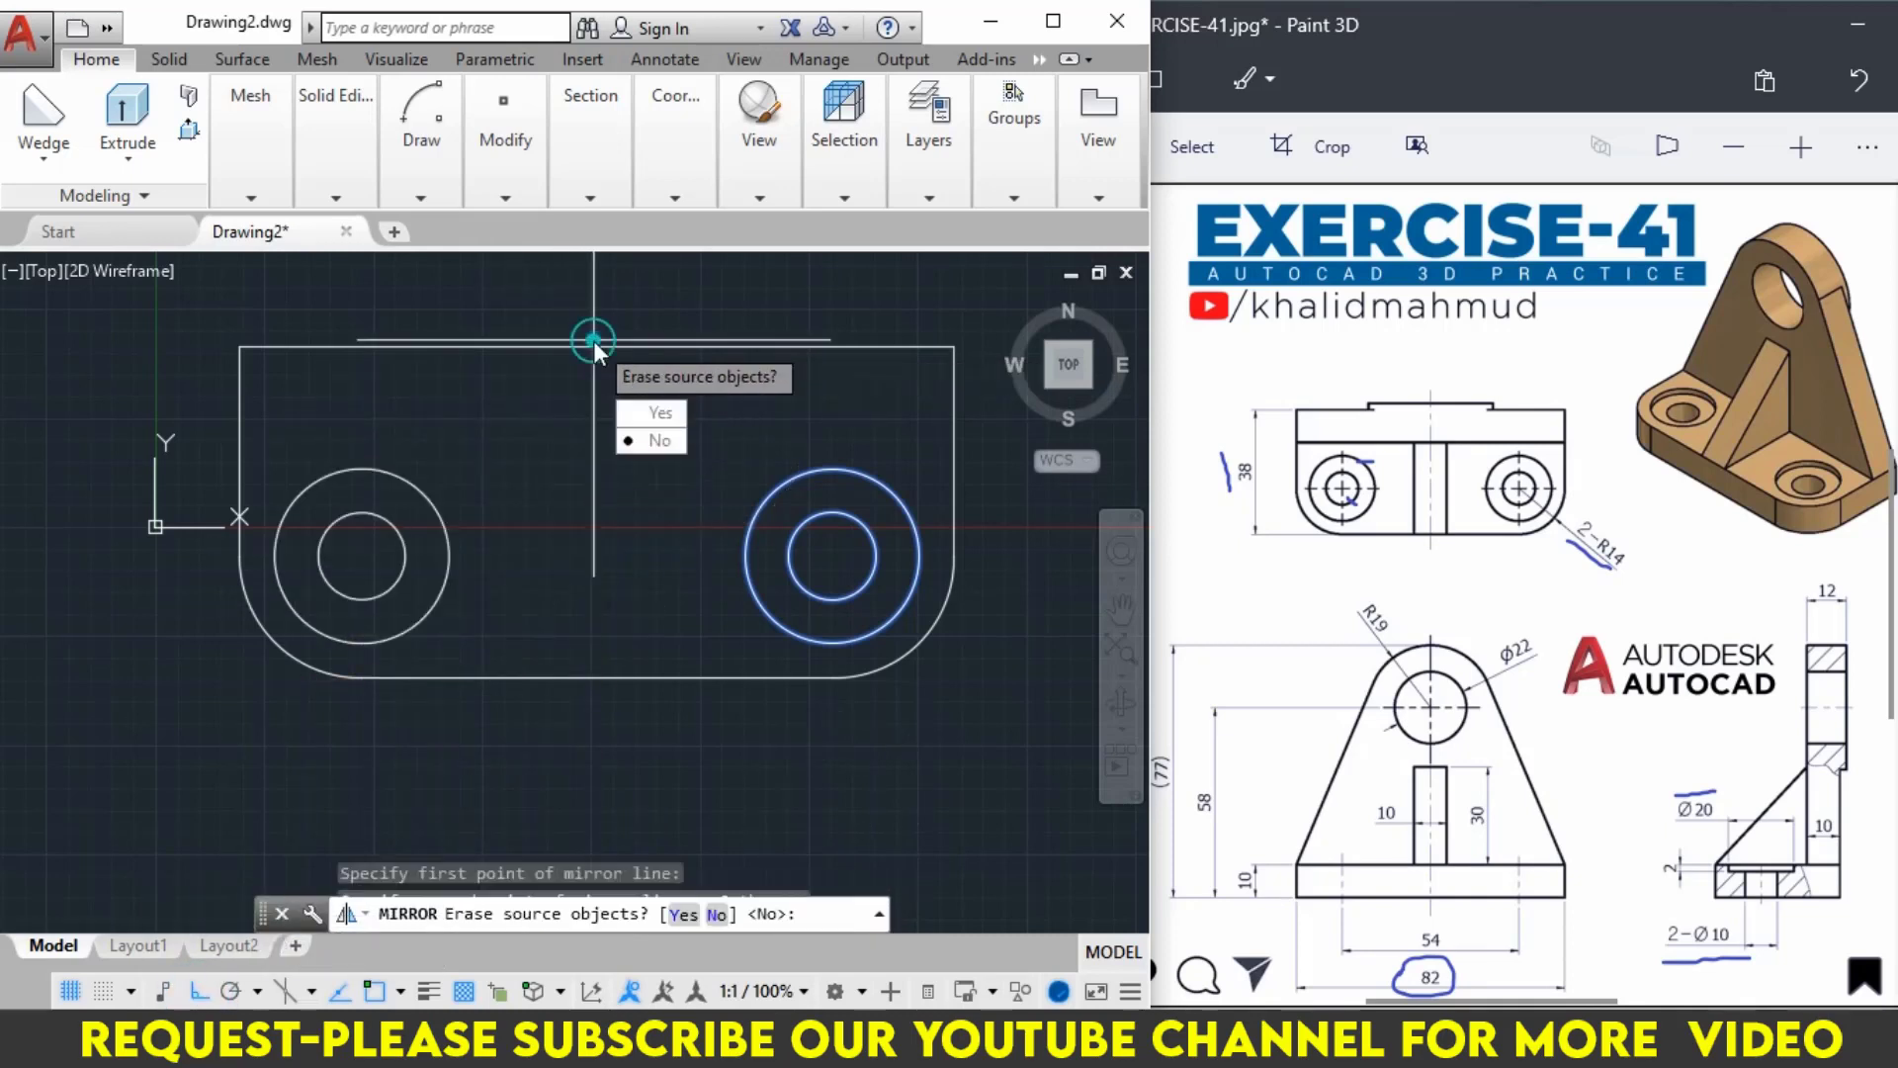
{"action": "left_click", "coordinate": [637, 442]}
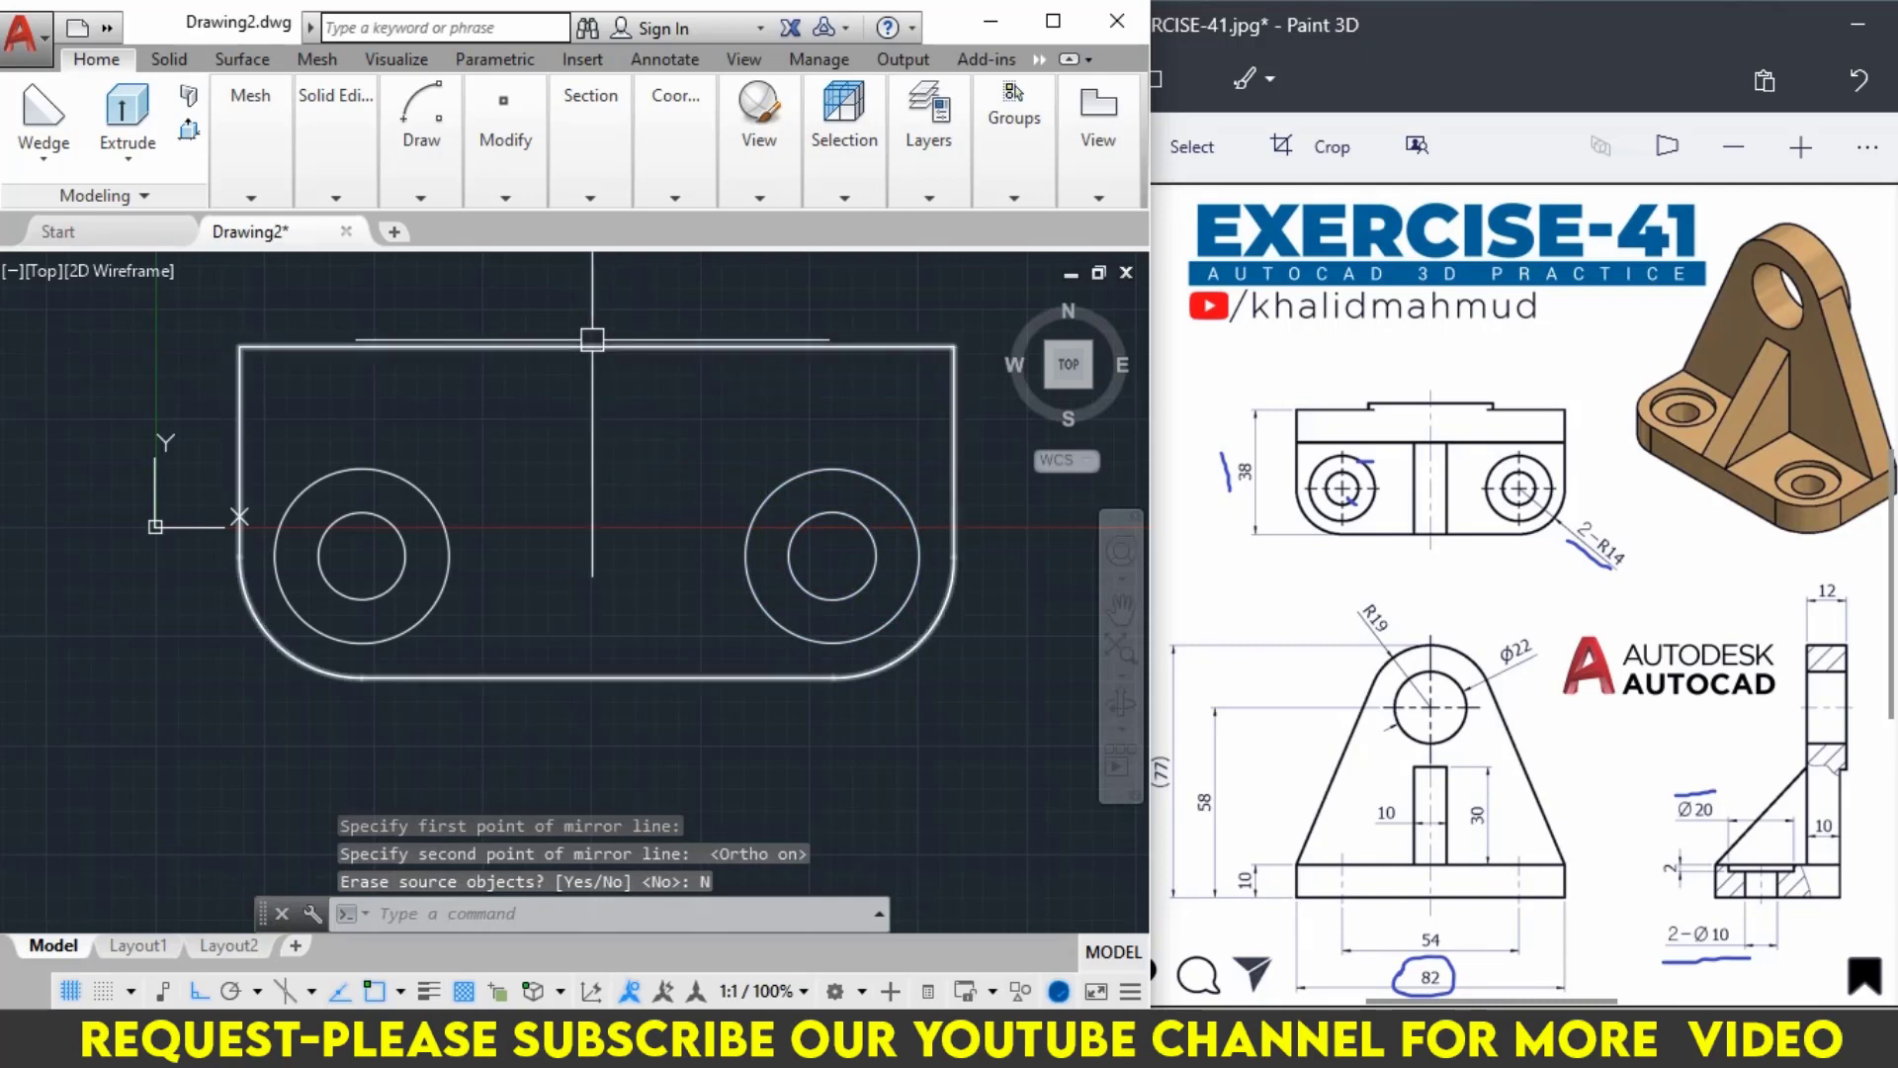
{"action": "mouse_move", "coordinate": [1009, 314]}
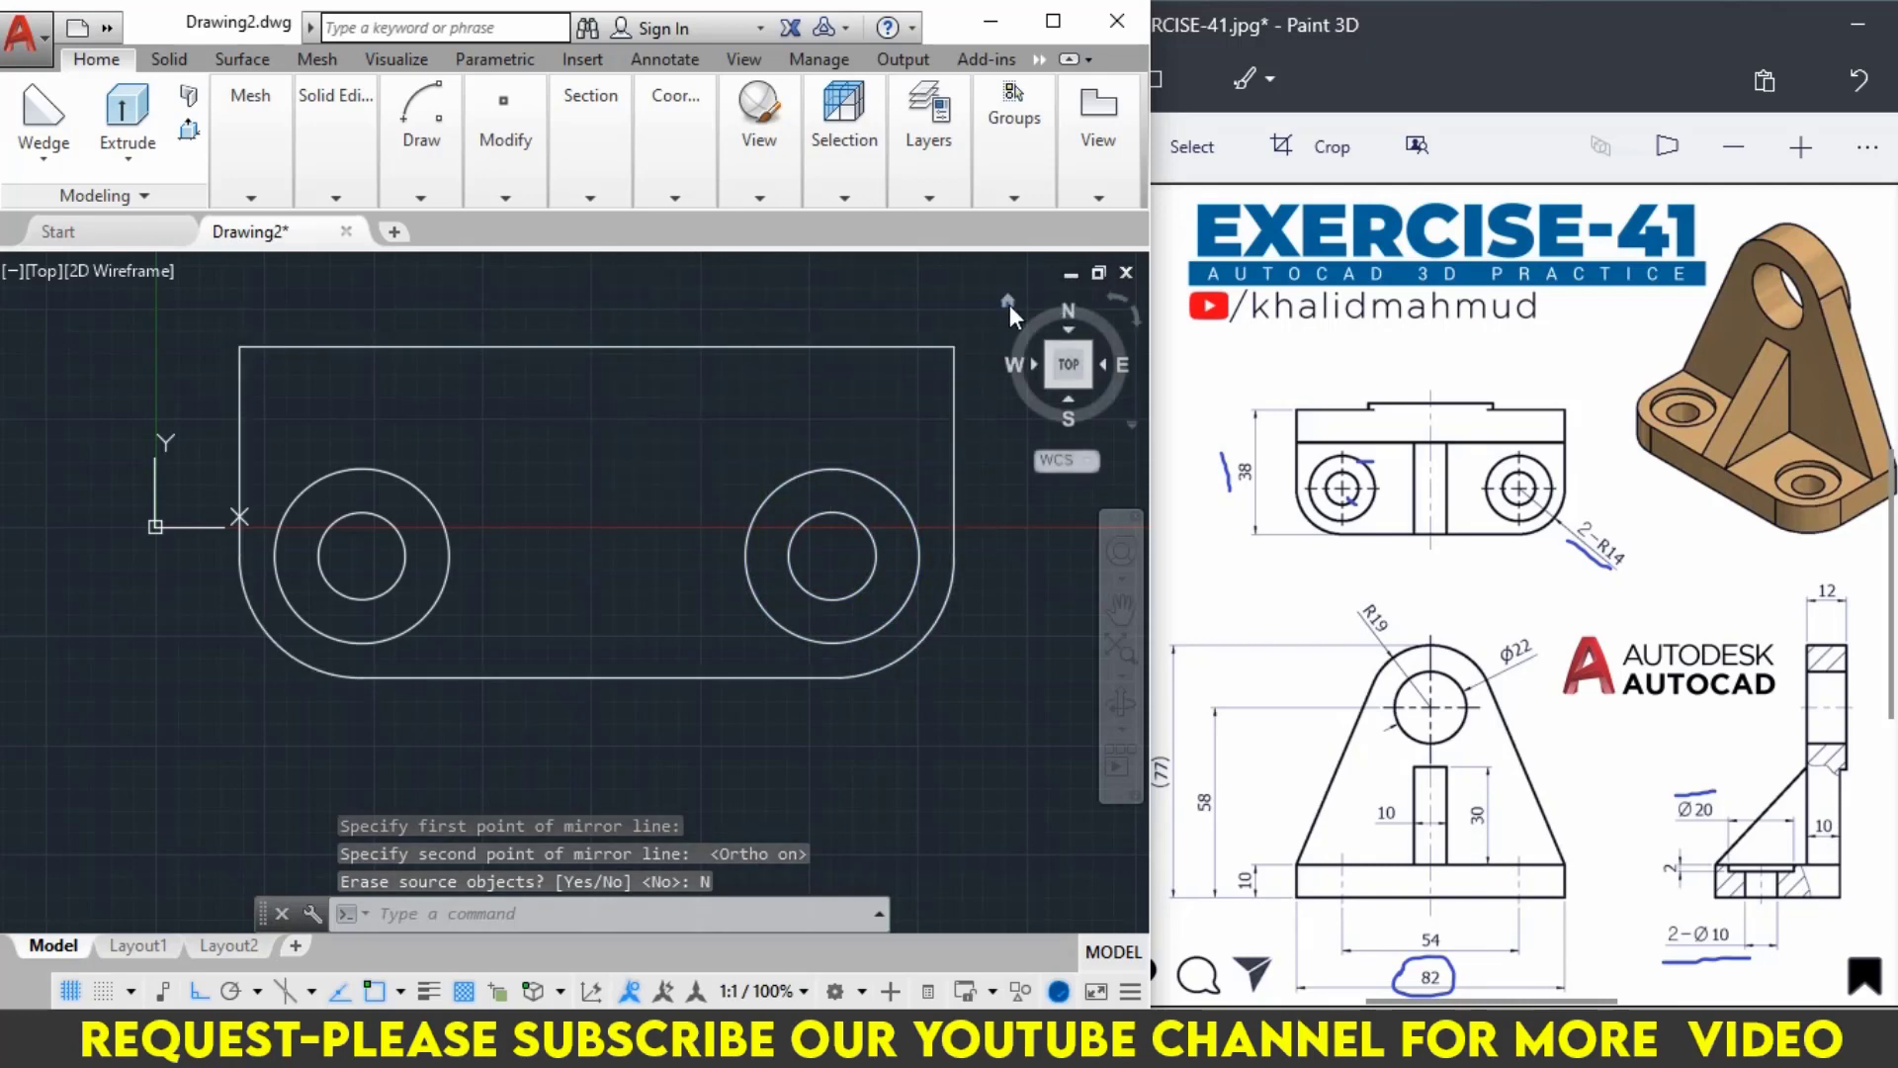
{"action": "left_click", "coordinate": [1009, 303]}
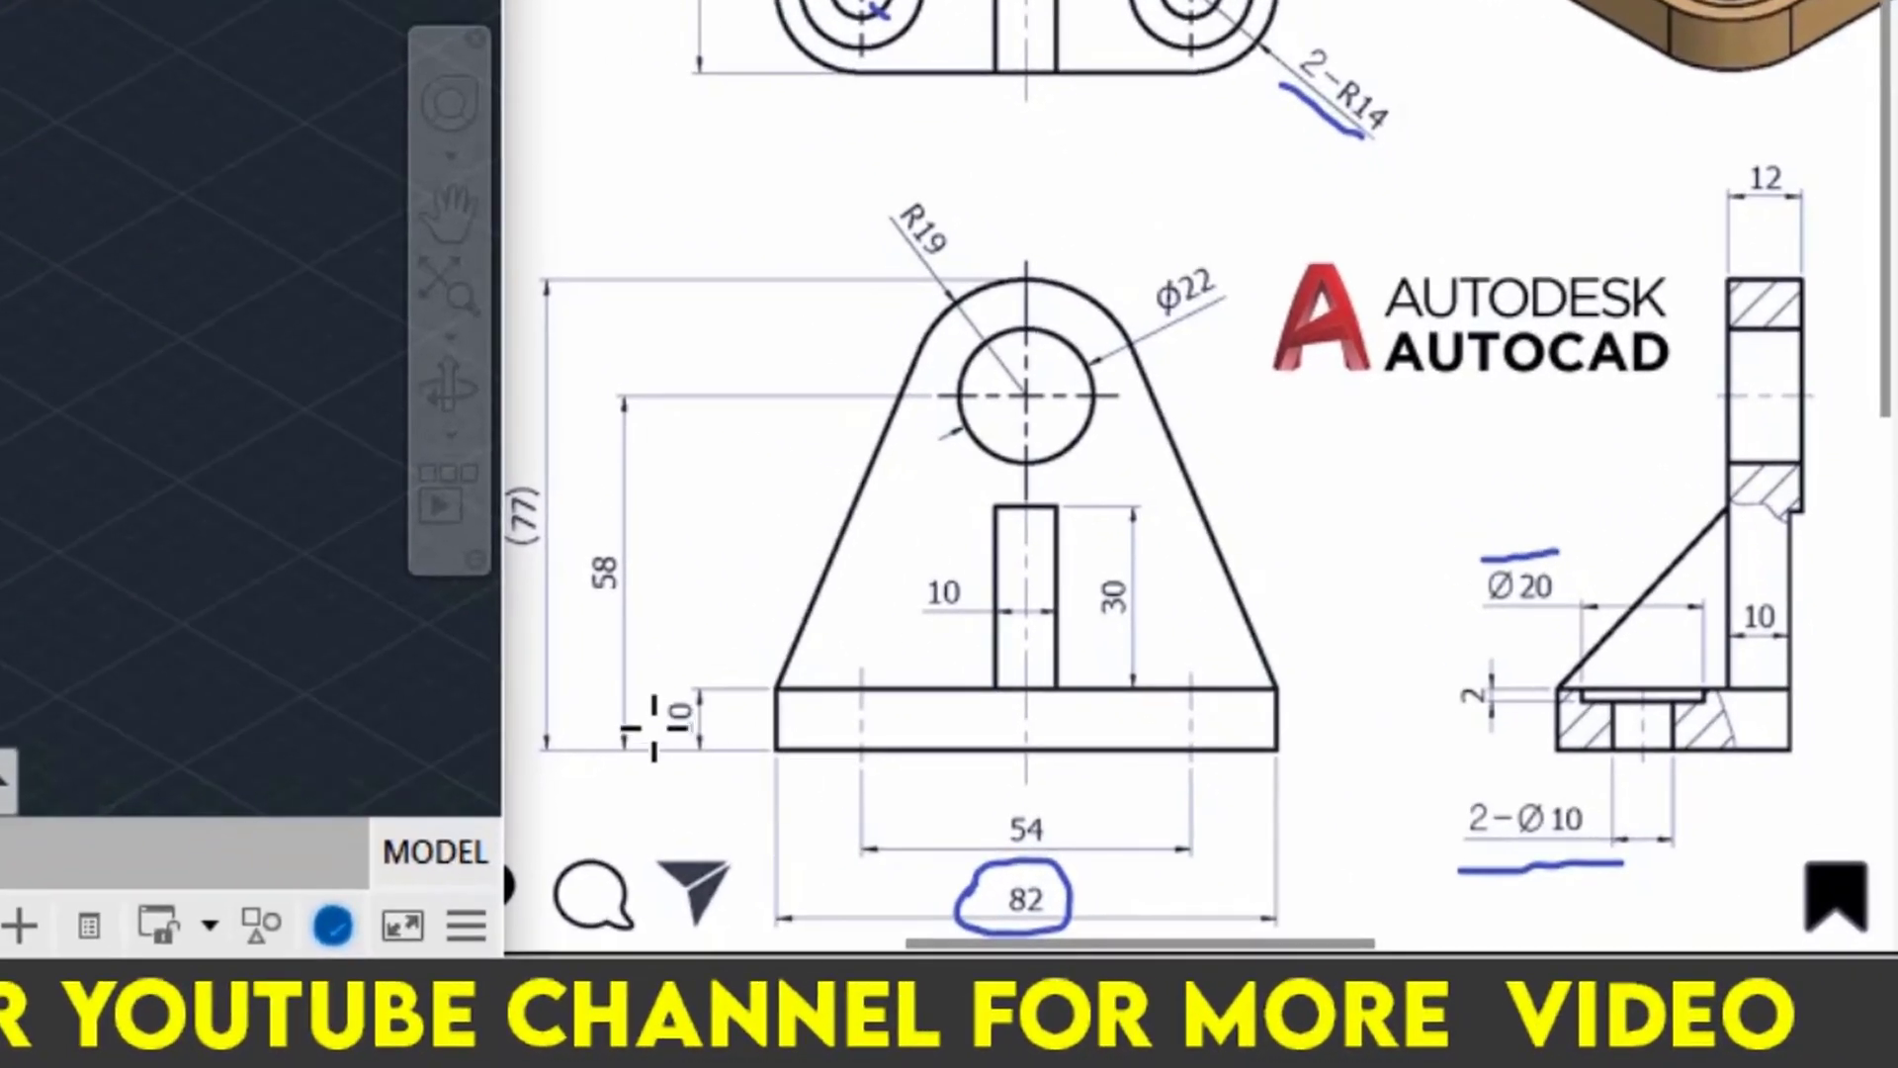
Extrude the rounded plate outline 10 units high into a solid.
{"action": "left_click", "coordinate": [643, 699]}
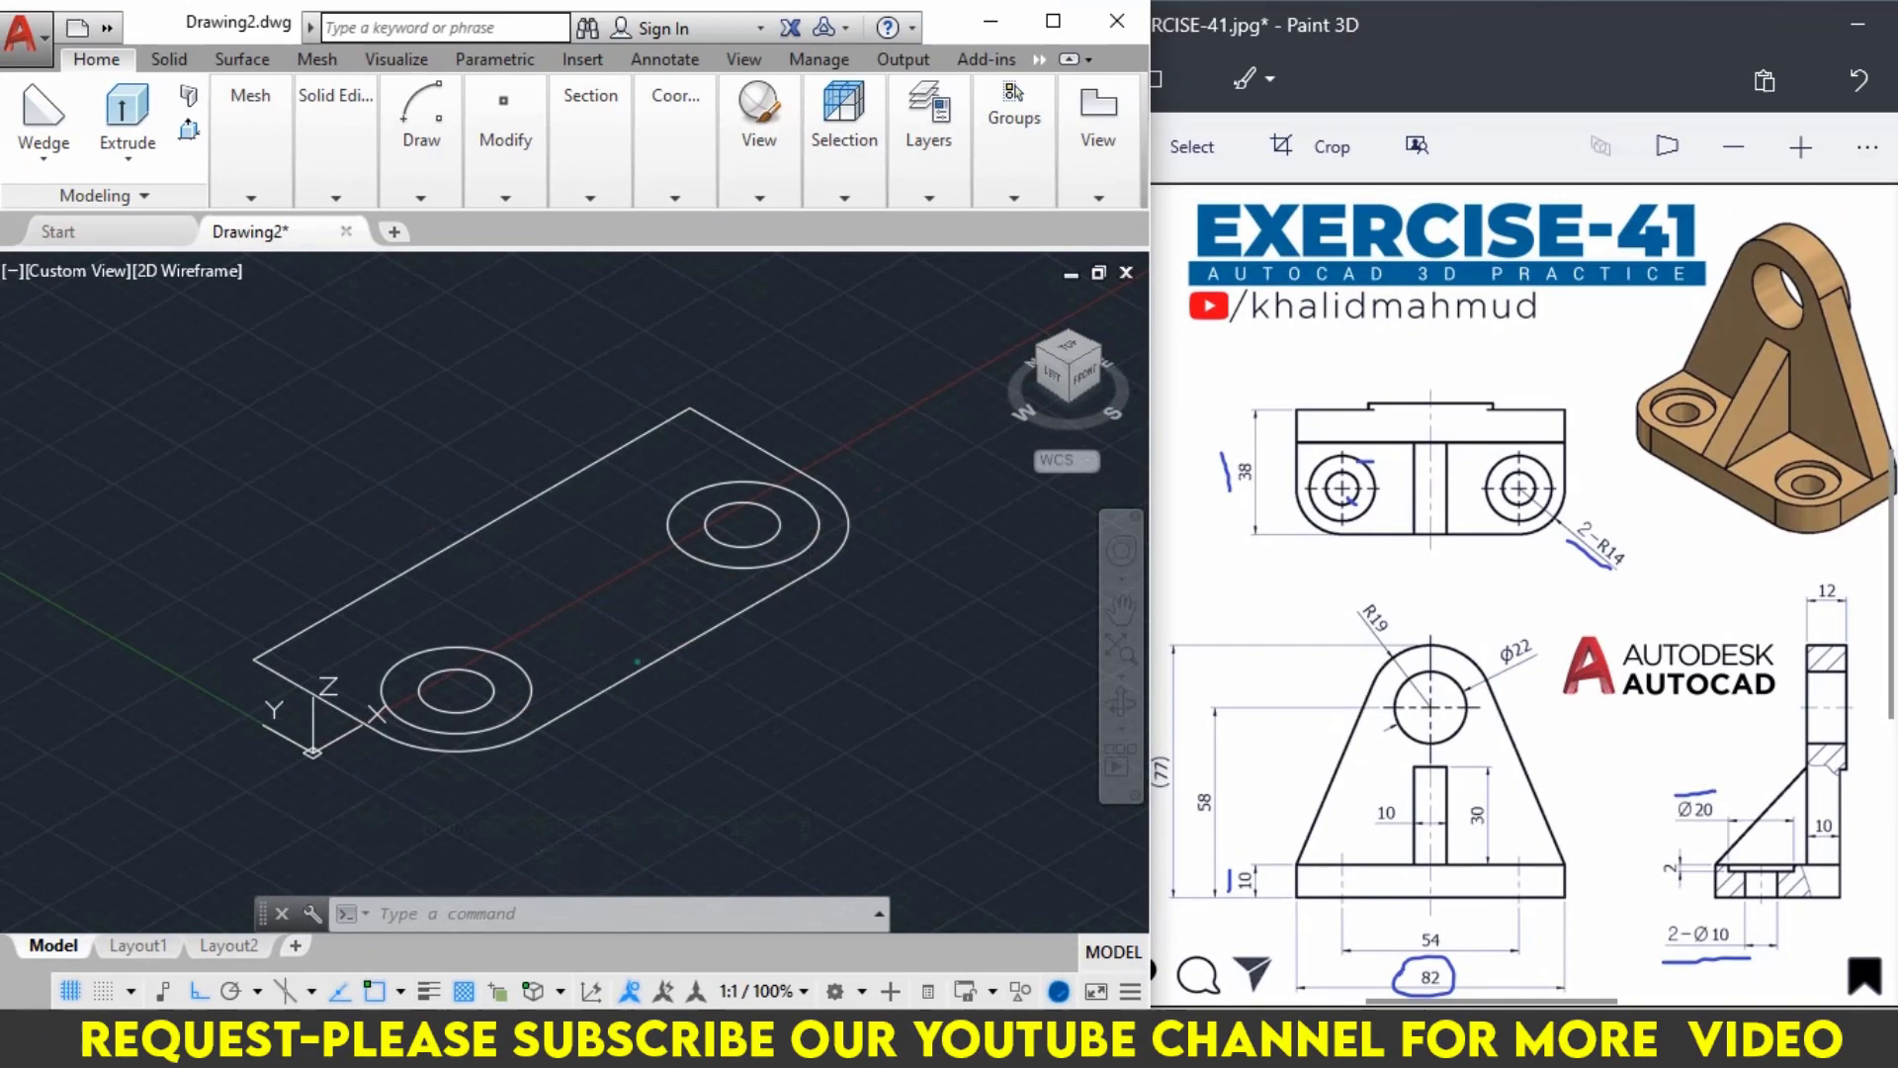
{"action": "left_click", "coordinate": [692, 640]}
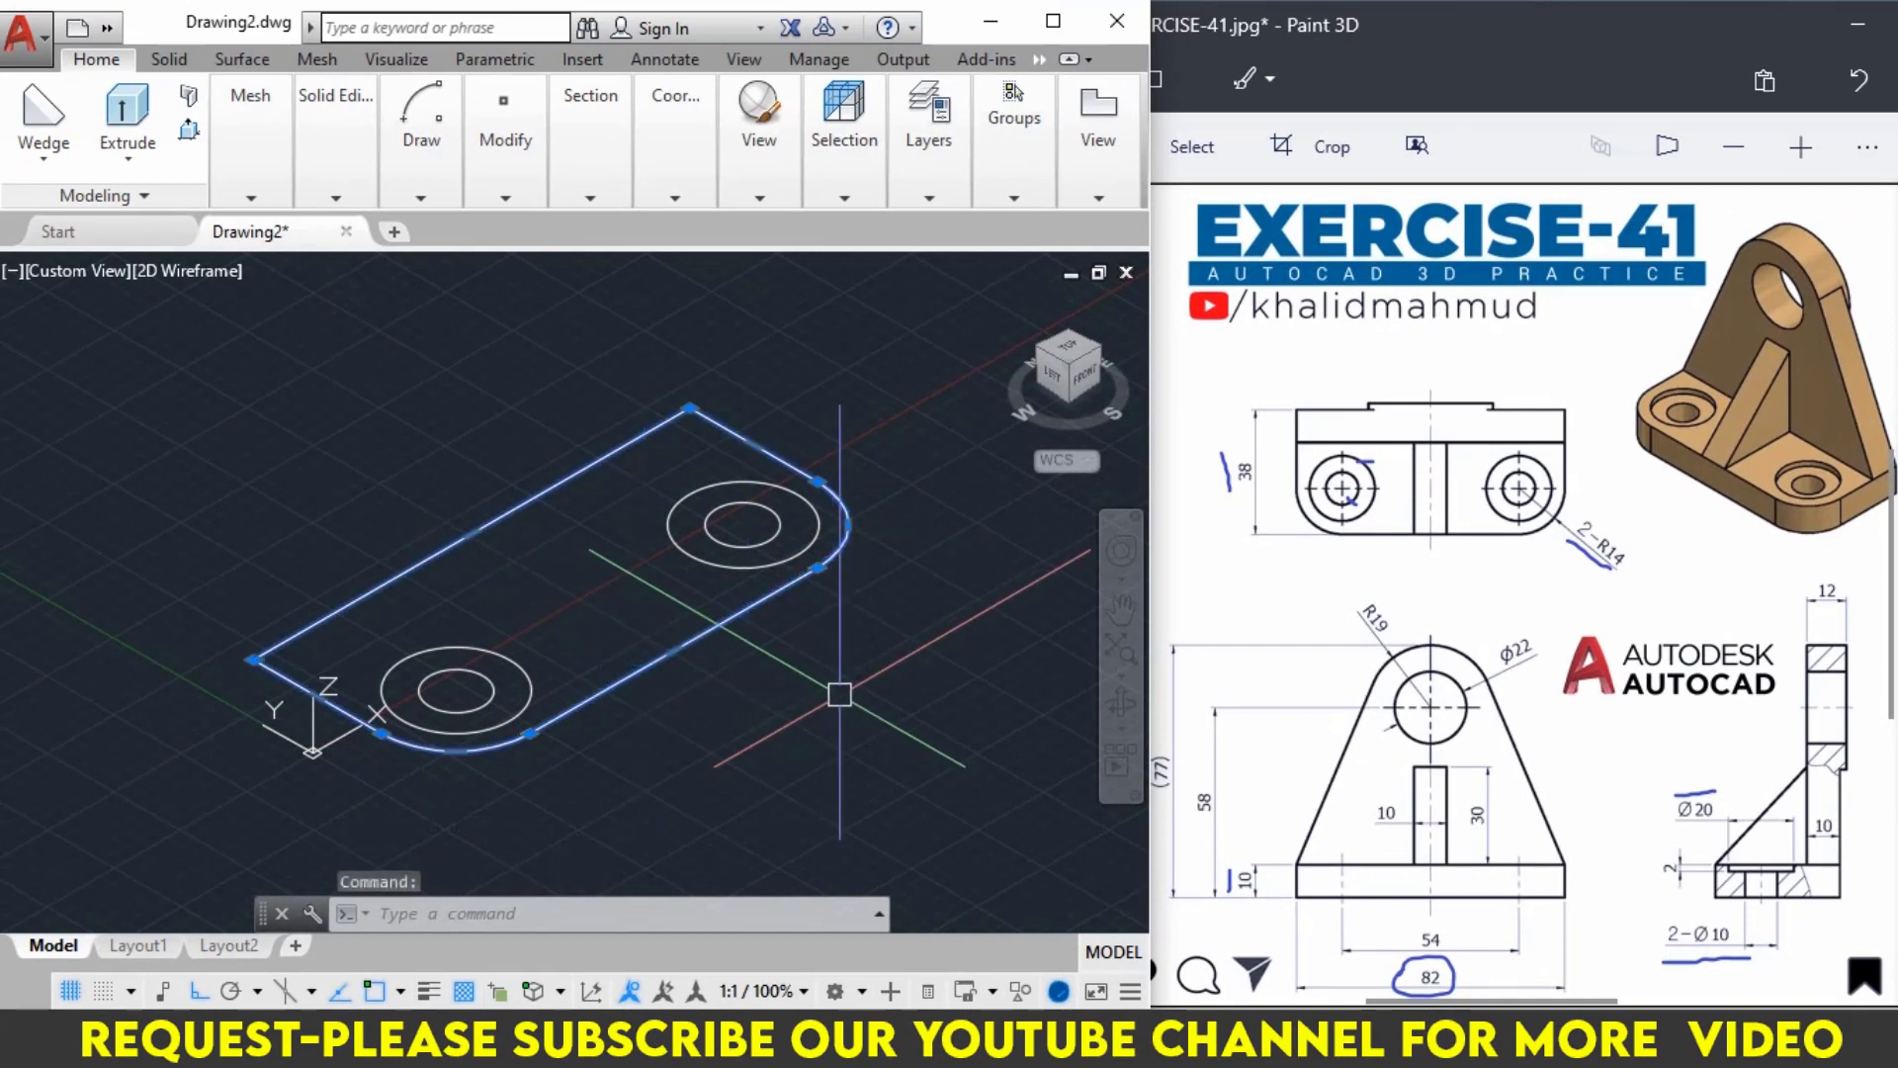
{"action": "type", "text": "EXT"}
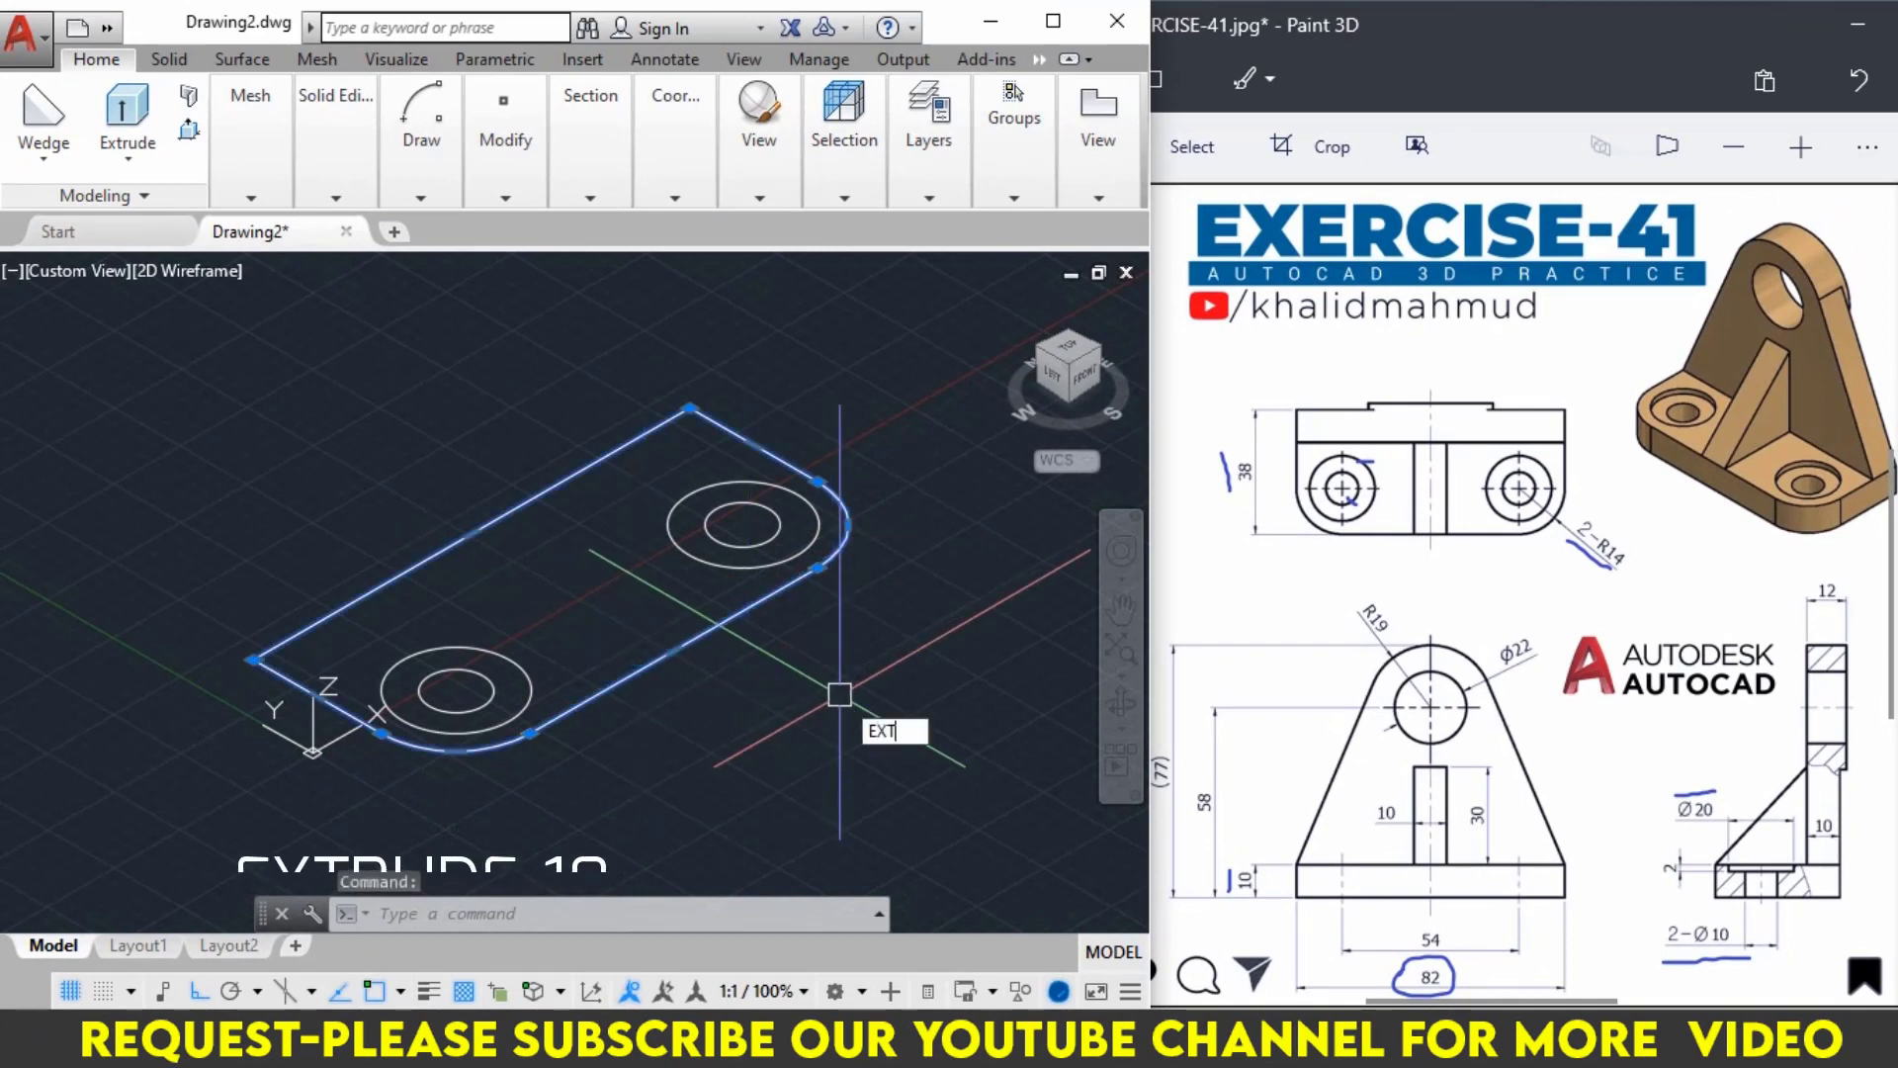
{"action": "left_click", "coordinate": [947, 759]}
{"action": "type", "text": "10"}
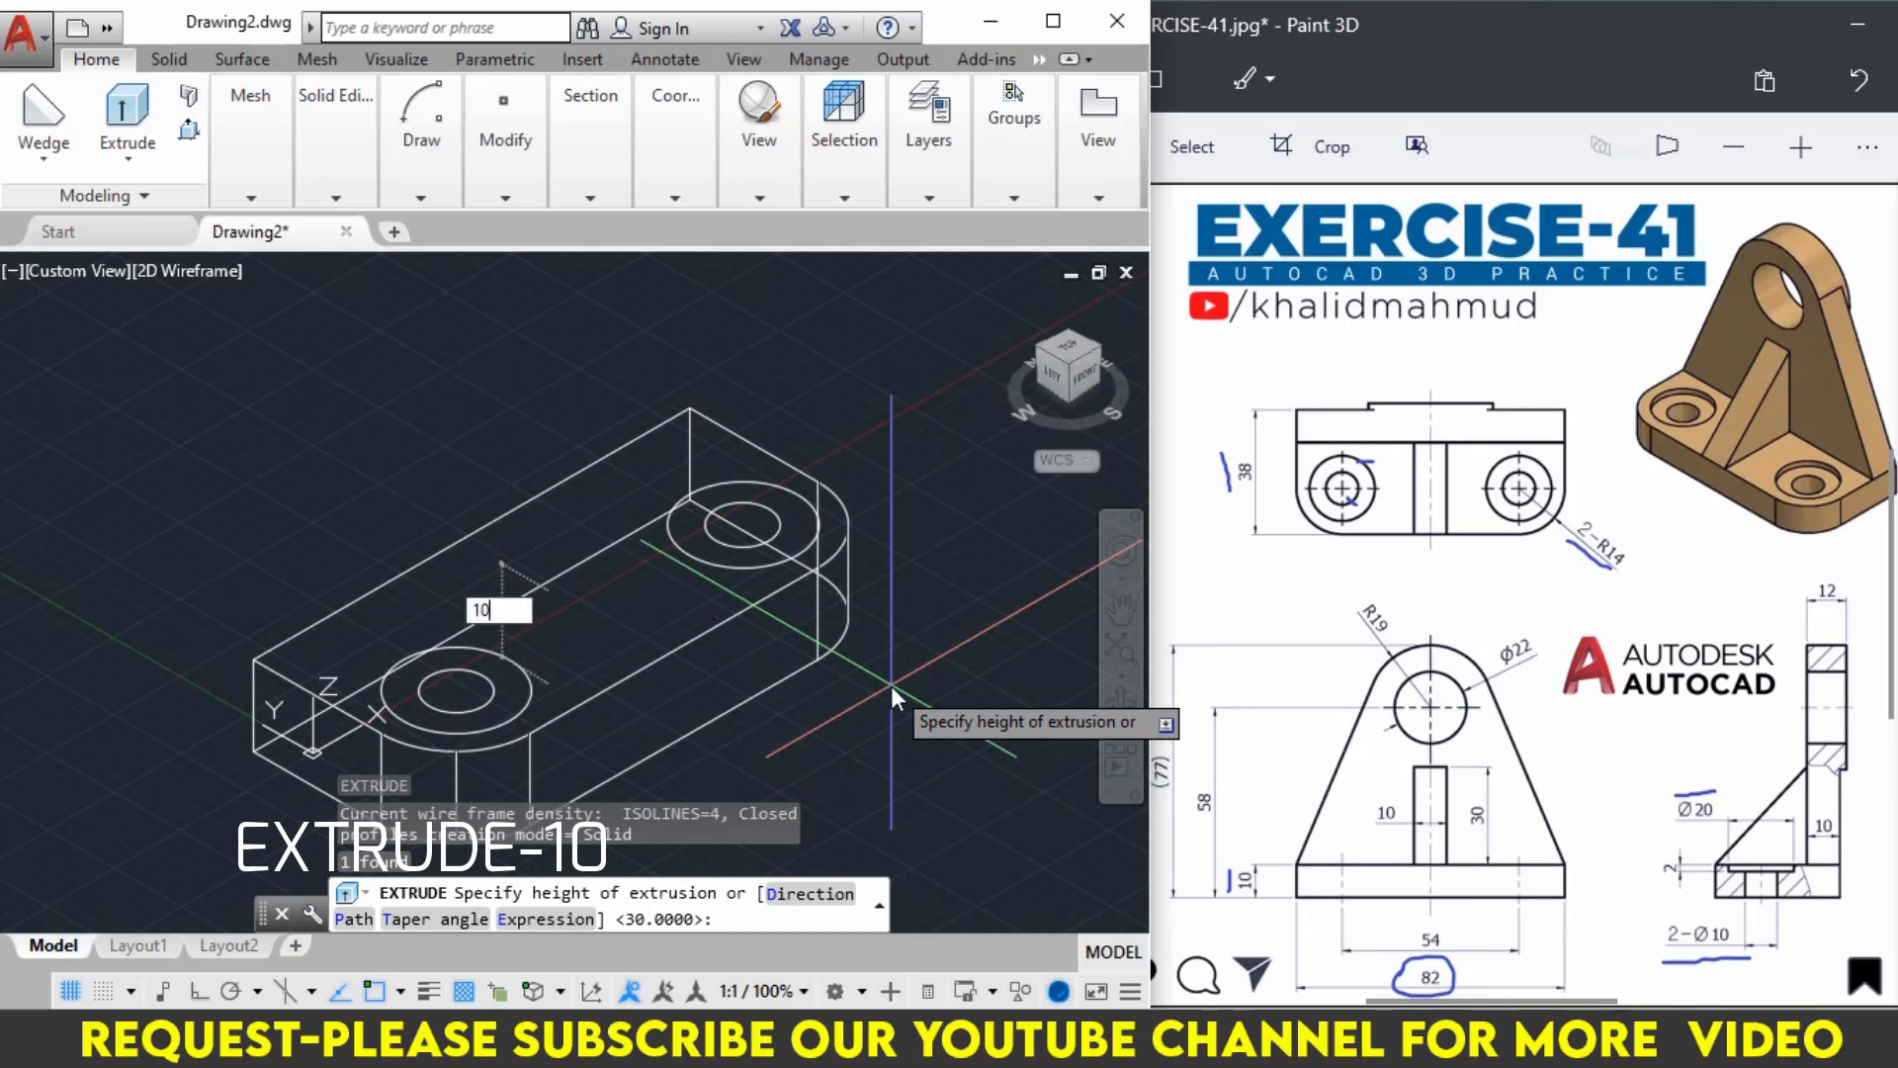
{"action": "key", "text": "Return"}
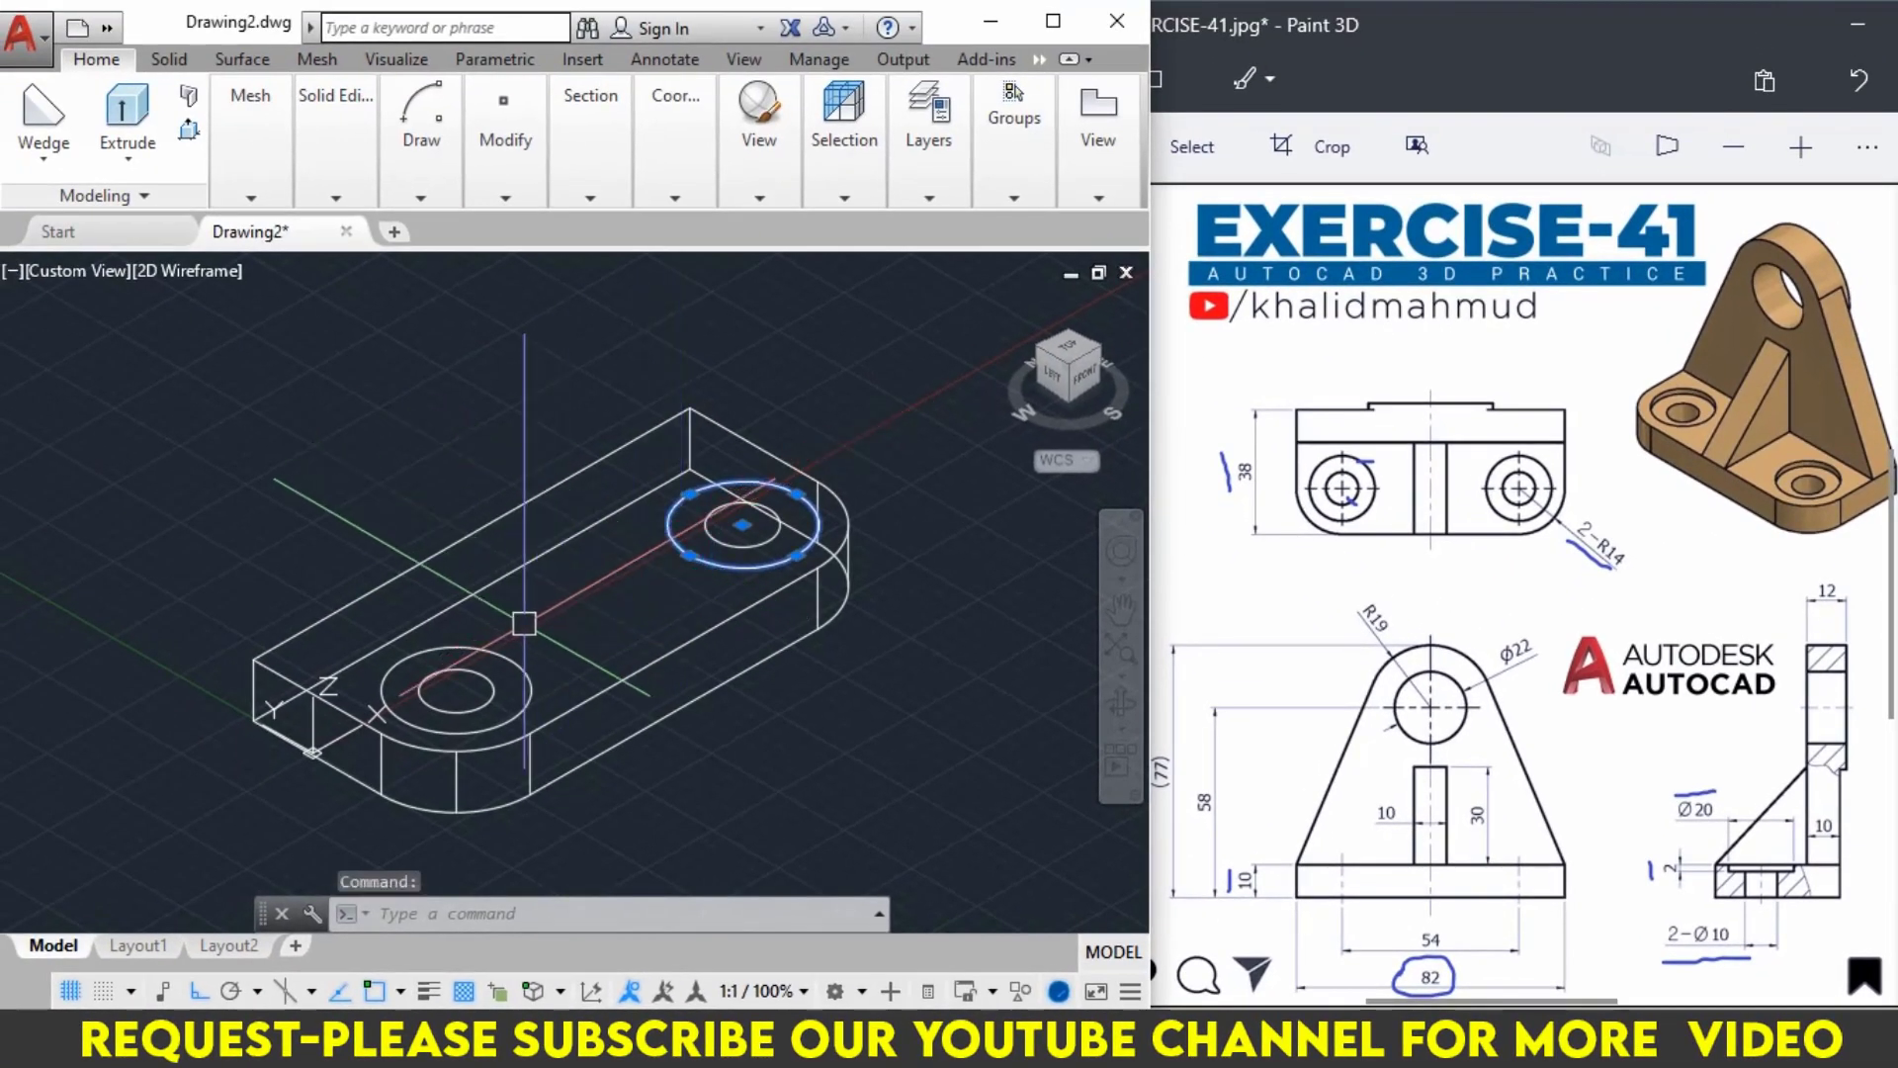
Extrude both Ø20 circles to a height of 2.
{"action": "left_click", "coordinate": [495, 653]}
{"action": "type", "text": "EXT"}
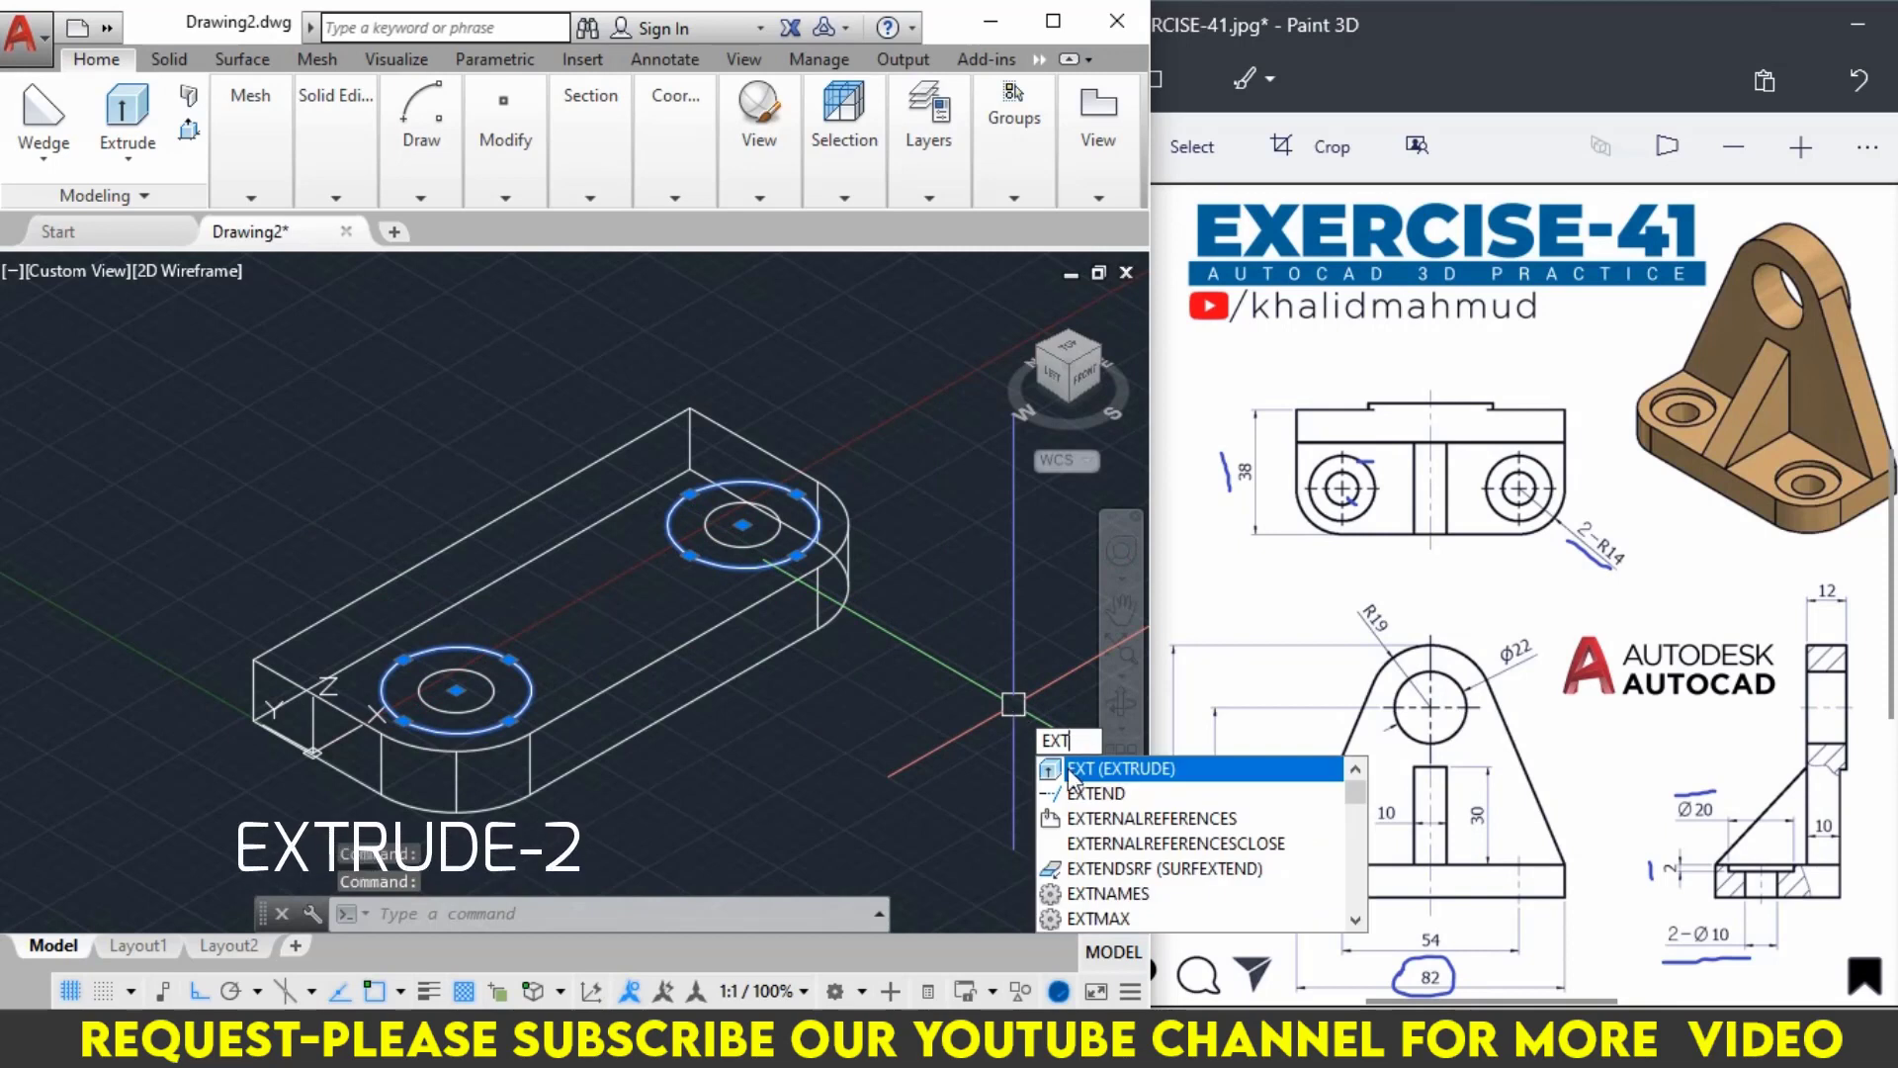
{"action": "key", "text": "Return"}
{"action": "type", "text": "2"}
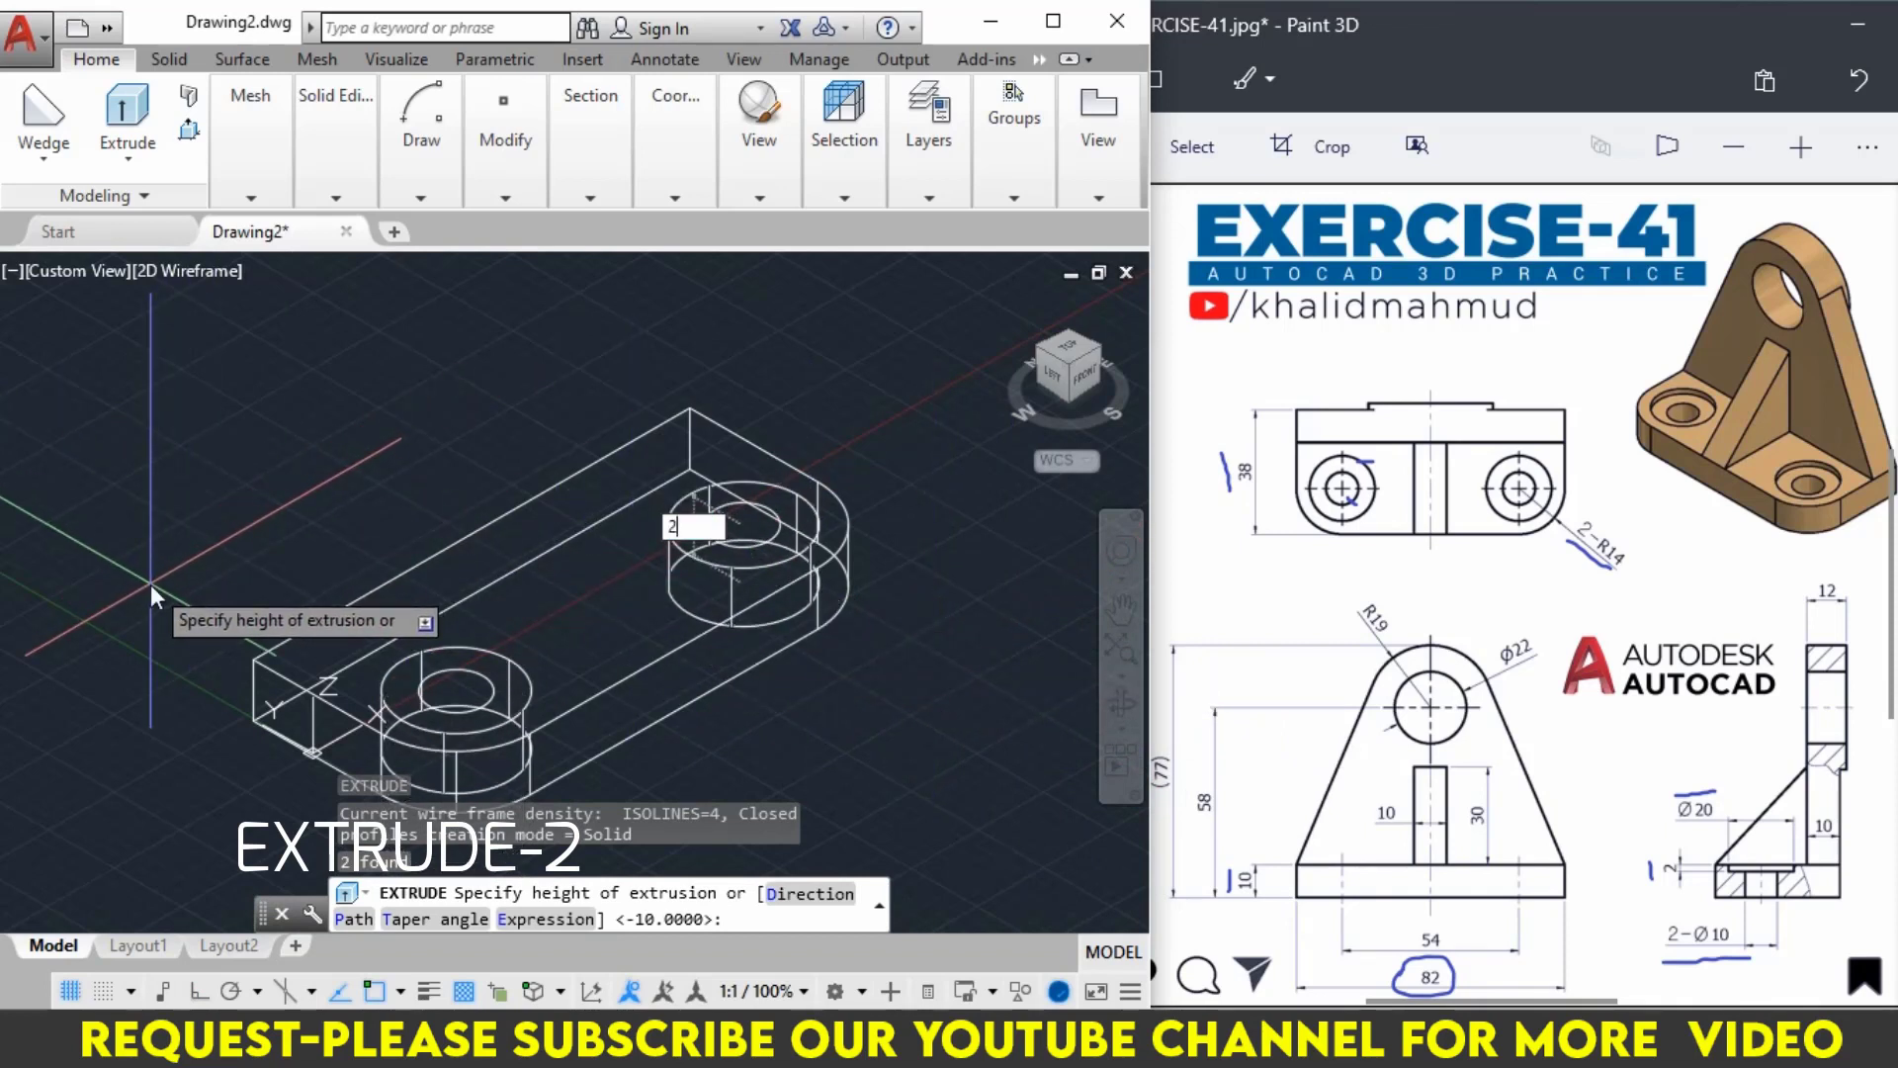
{"action": "key", "text": "Return"}
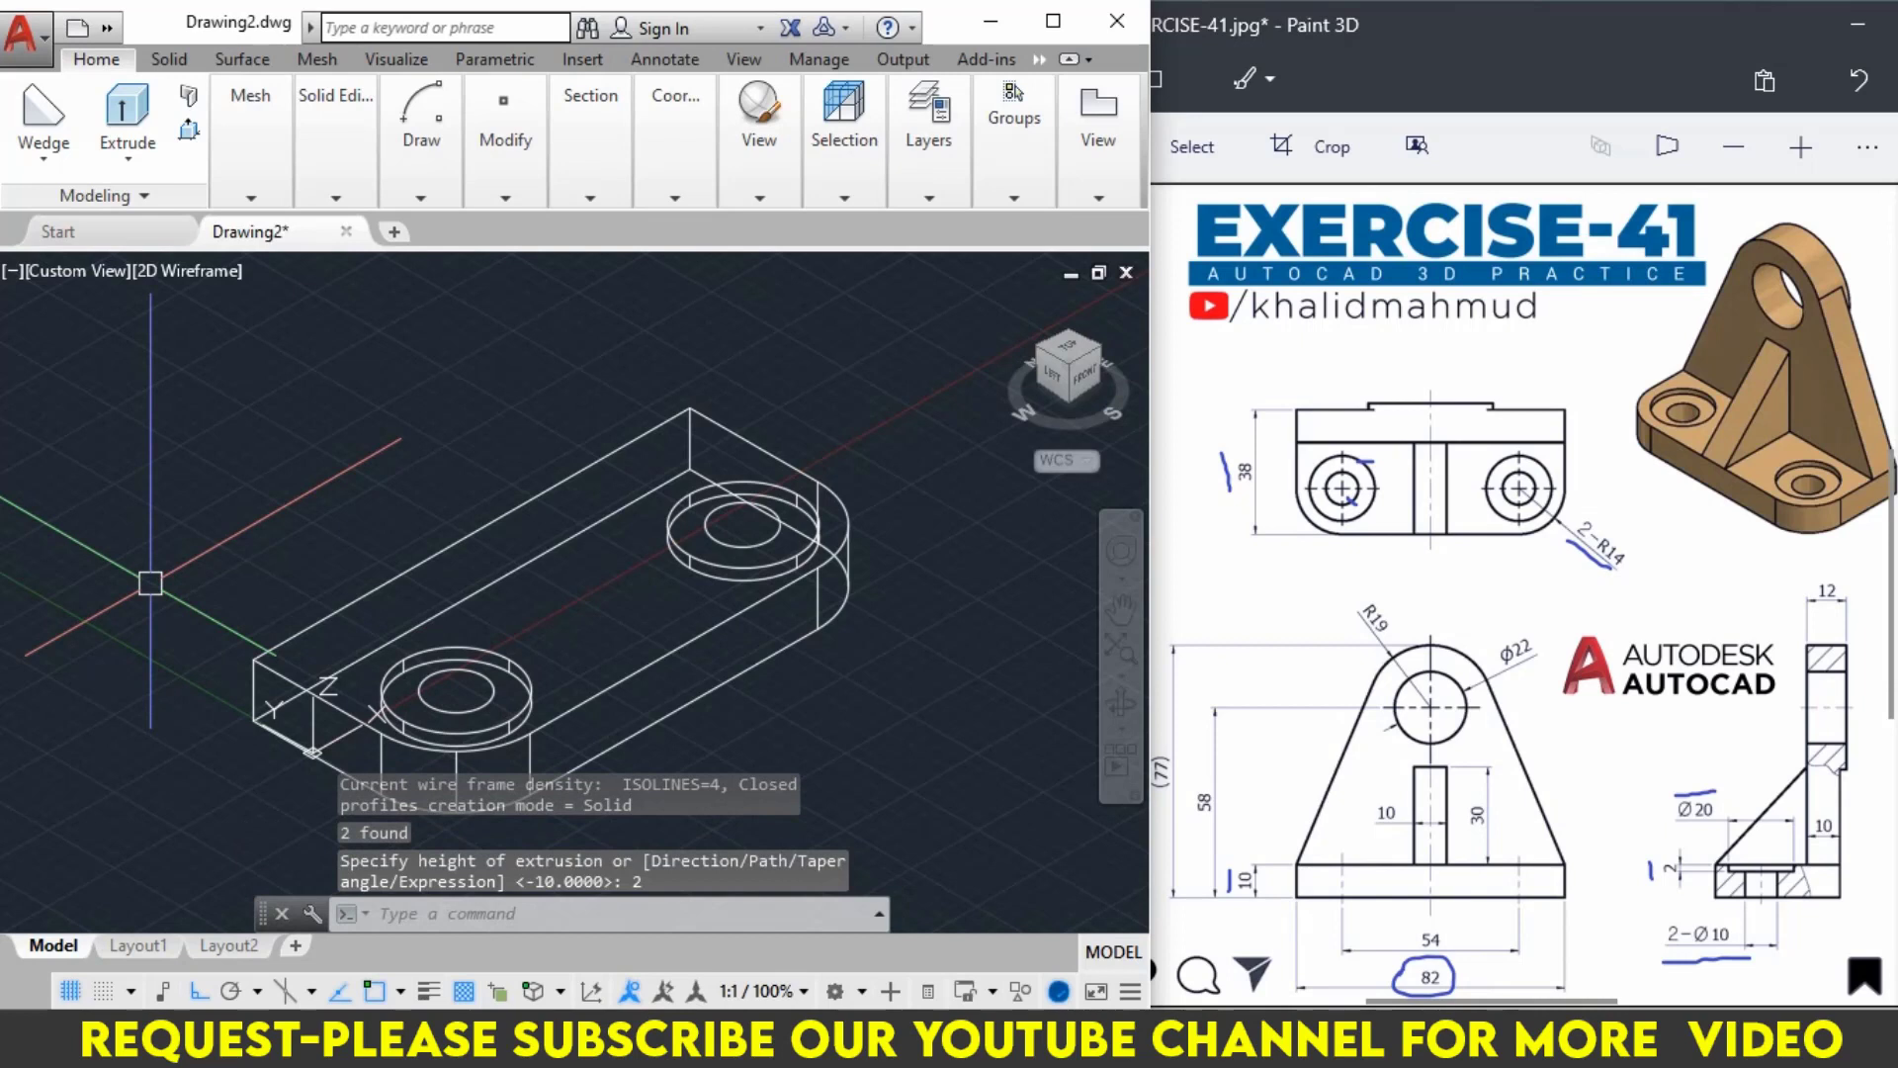
Extrude both Ø10 circles to a height of 10.
{"action": "left_click", "coordinate": [456, 706]}
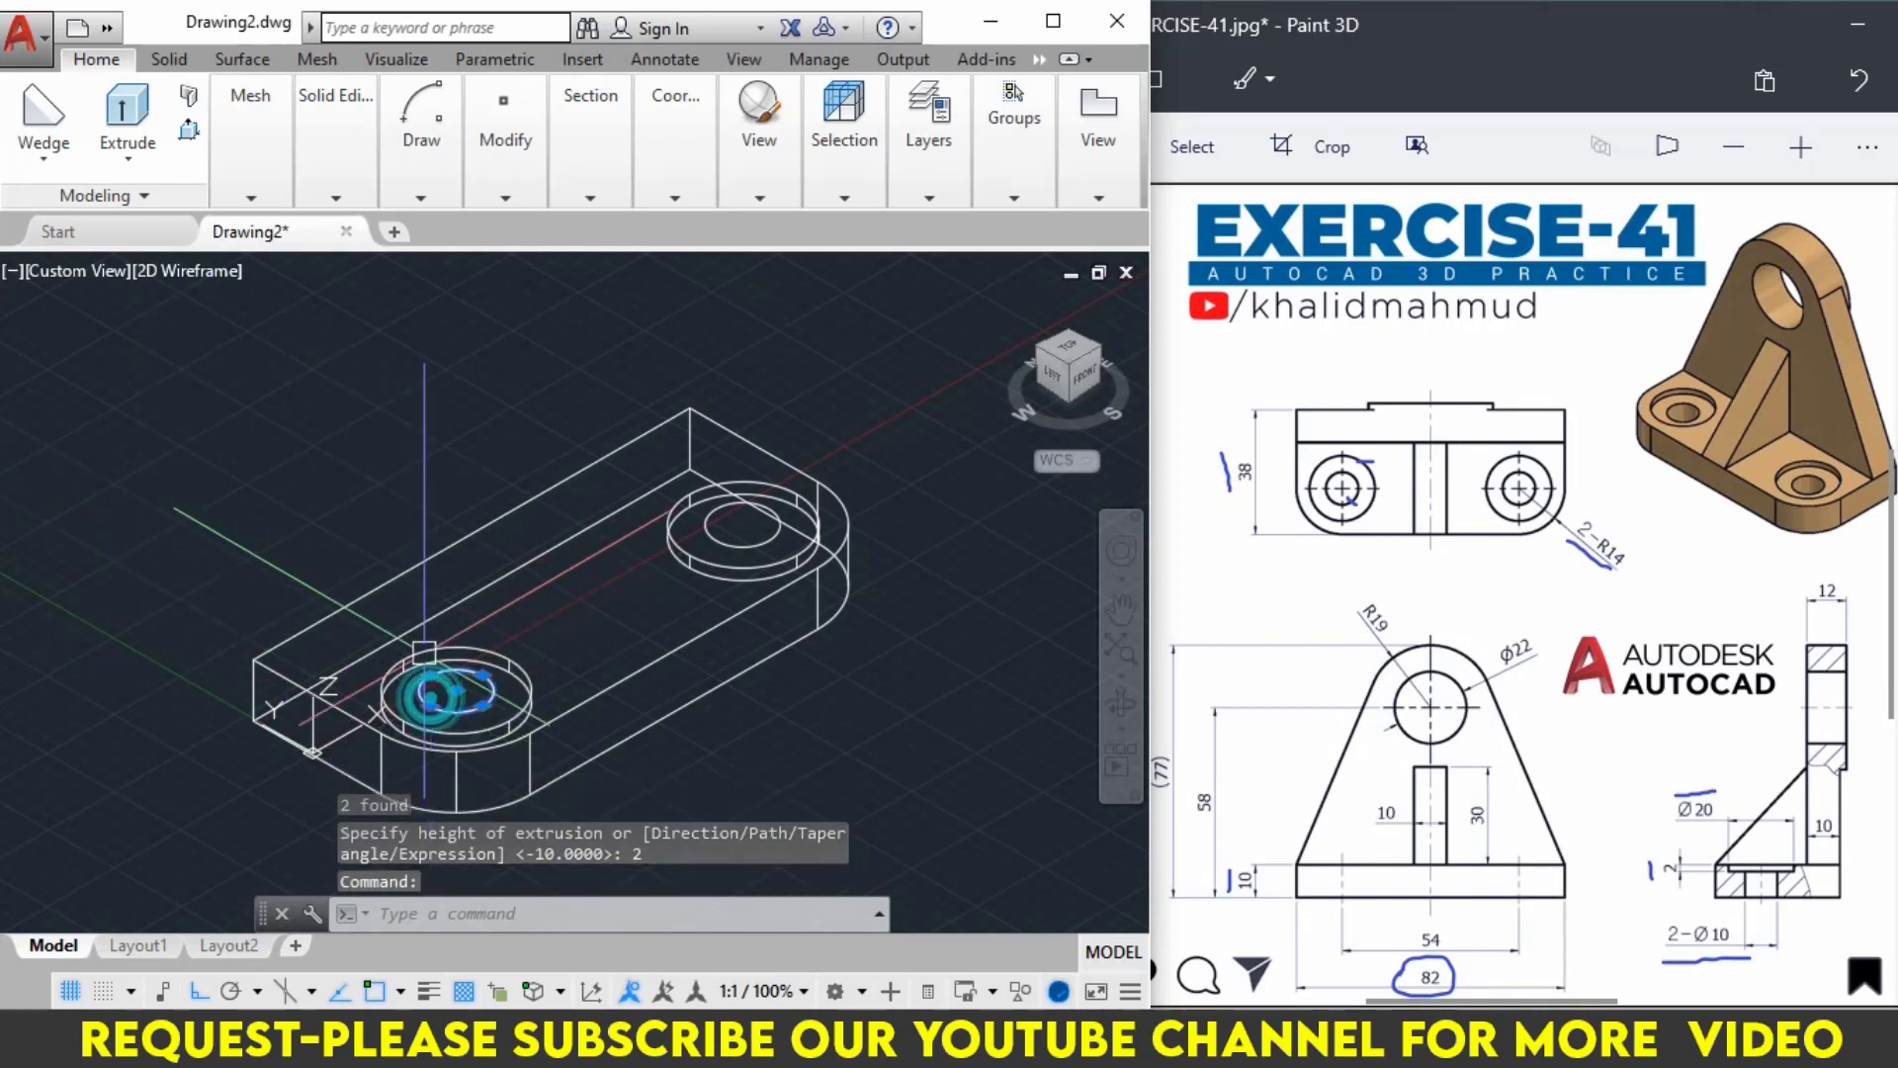
{"action": "left_click", "coordinate": [706, 524]}
{"action": "type", "text": "EXT"}
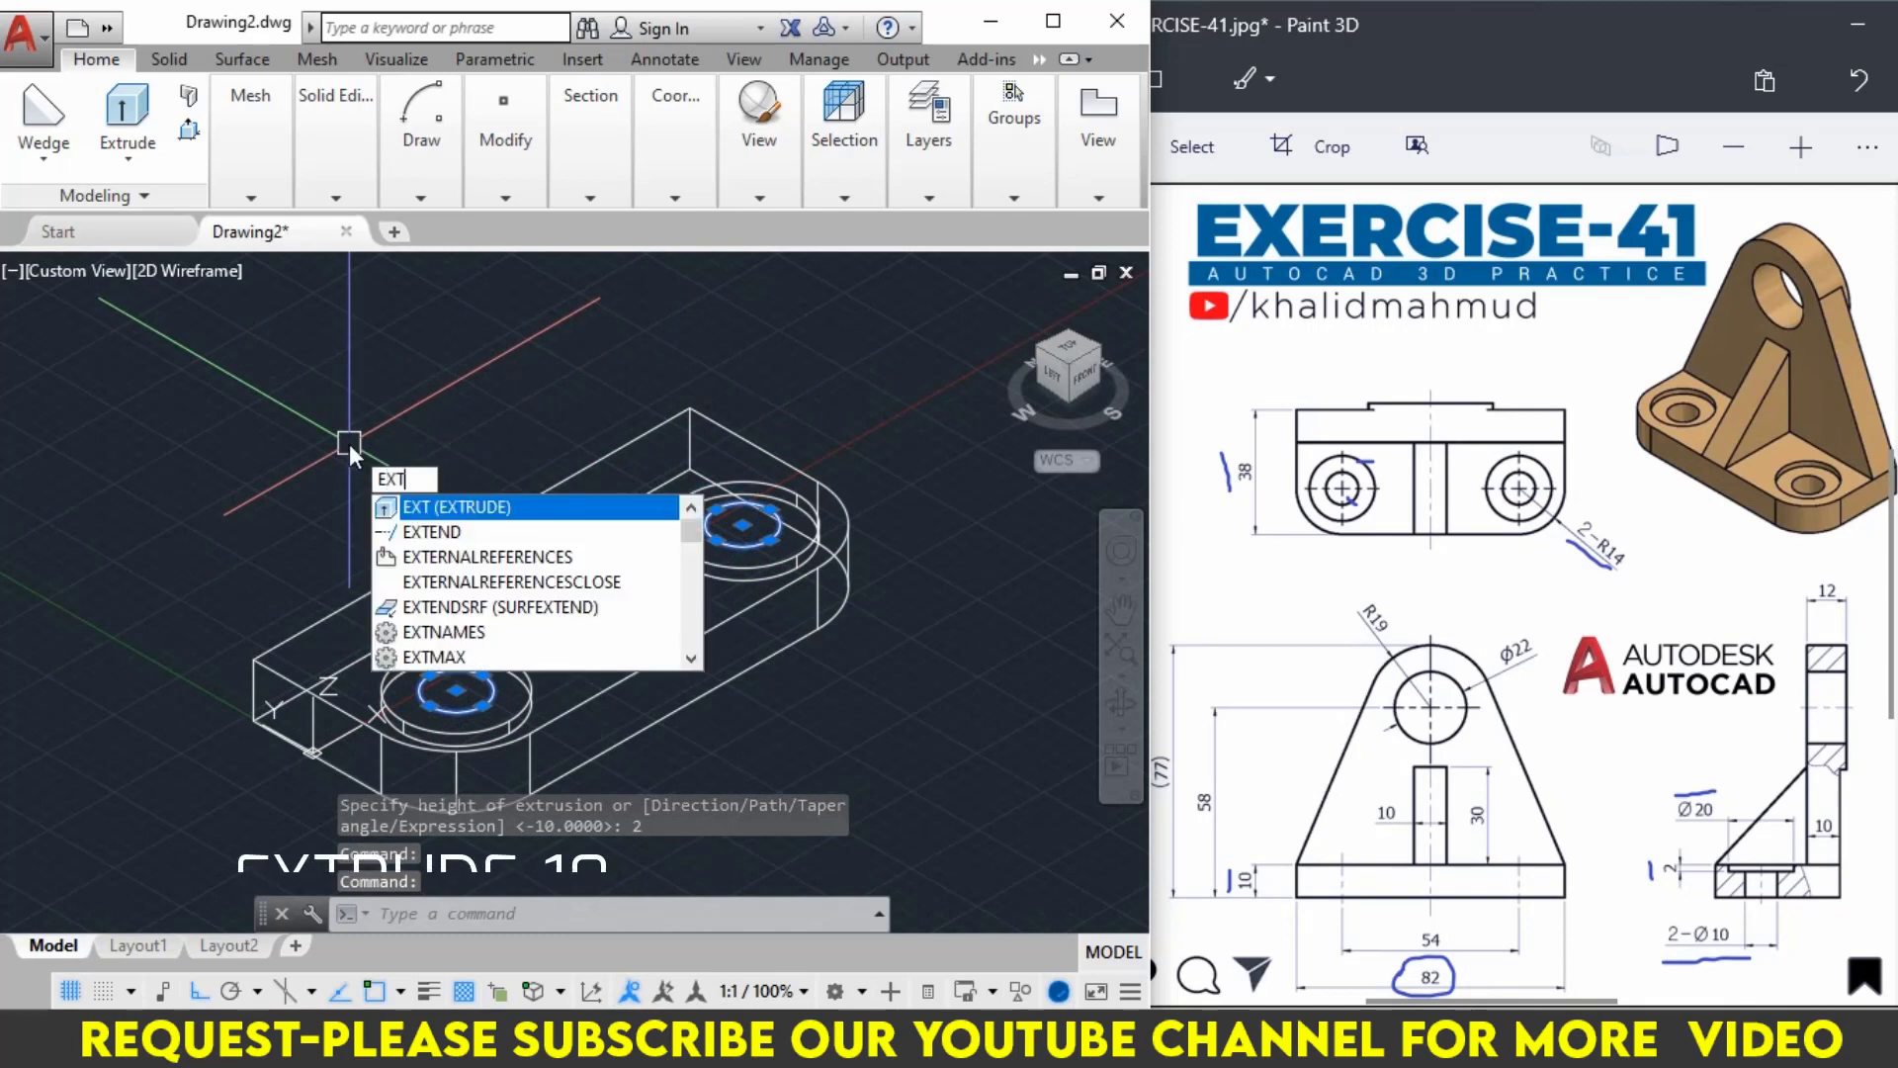
{"action": "key", "text": "Return"}
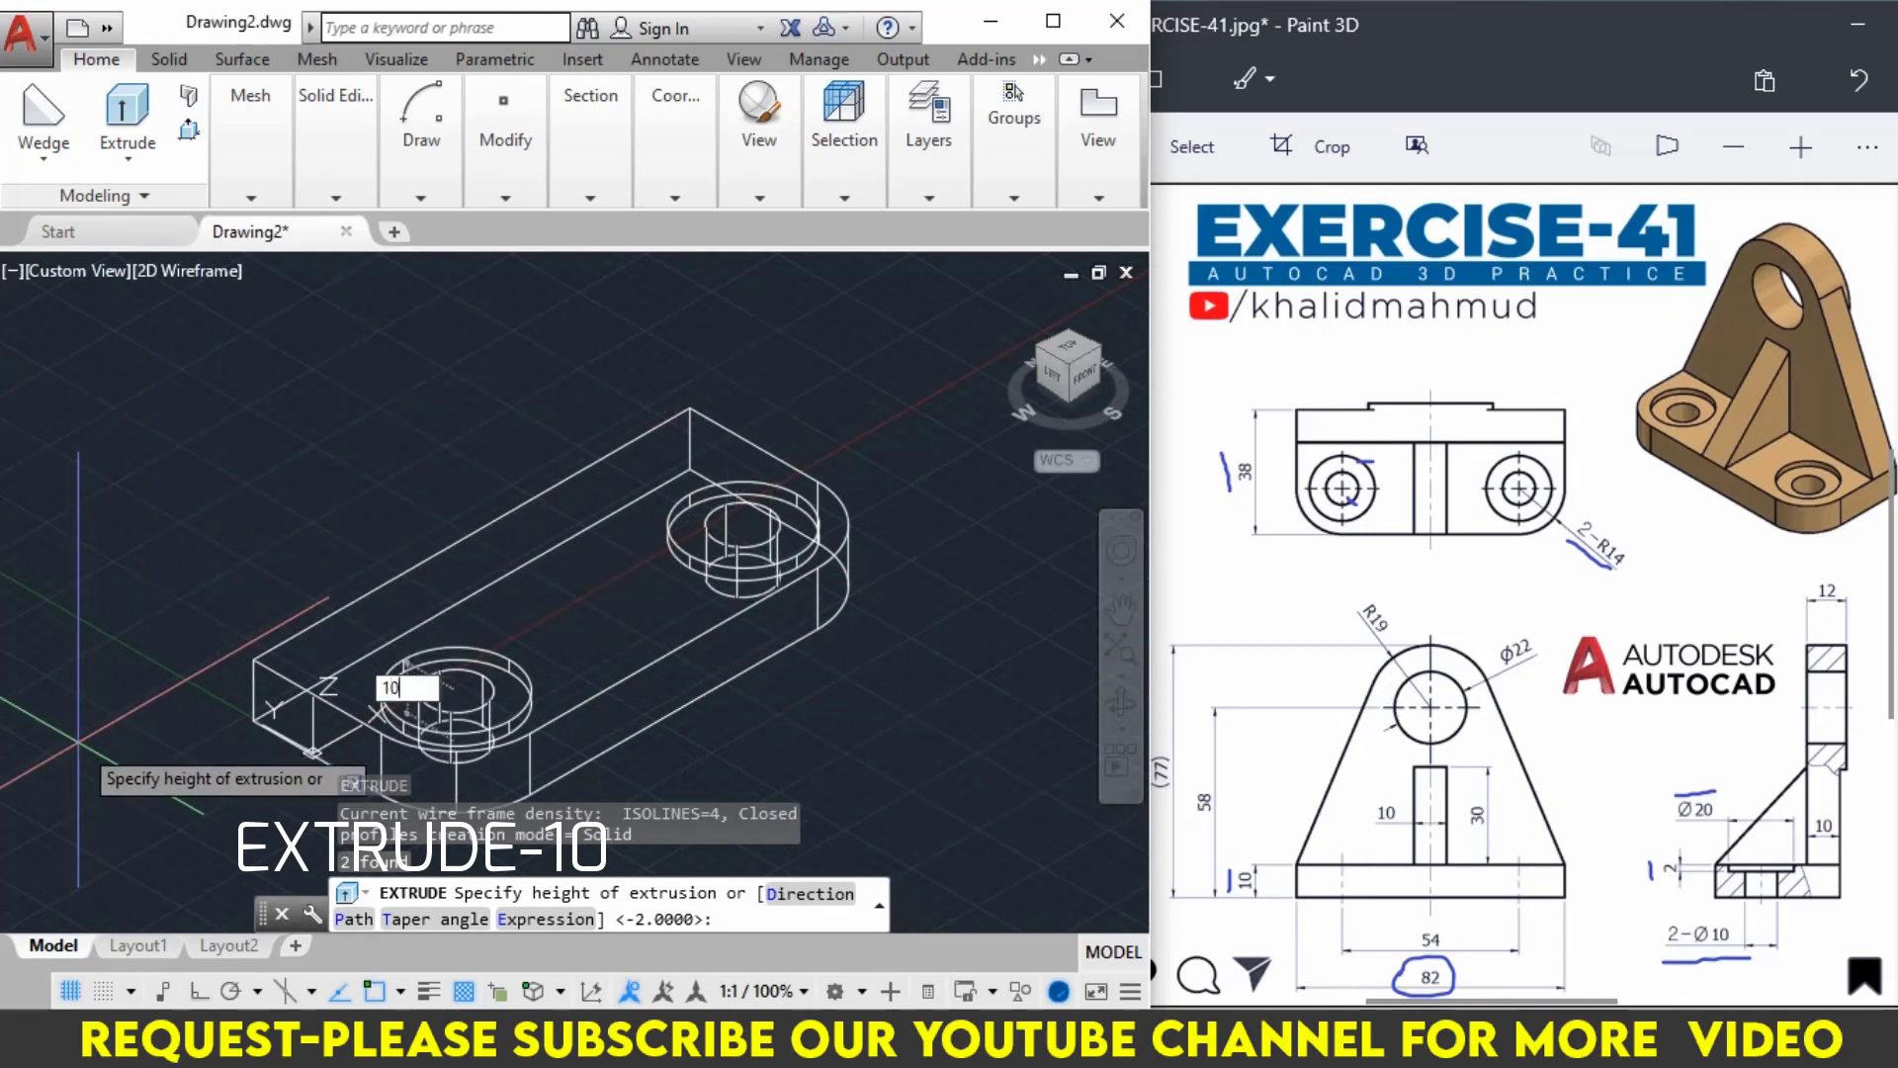
{"action": "key", "text": "Return"}
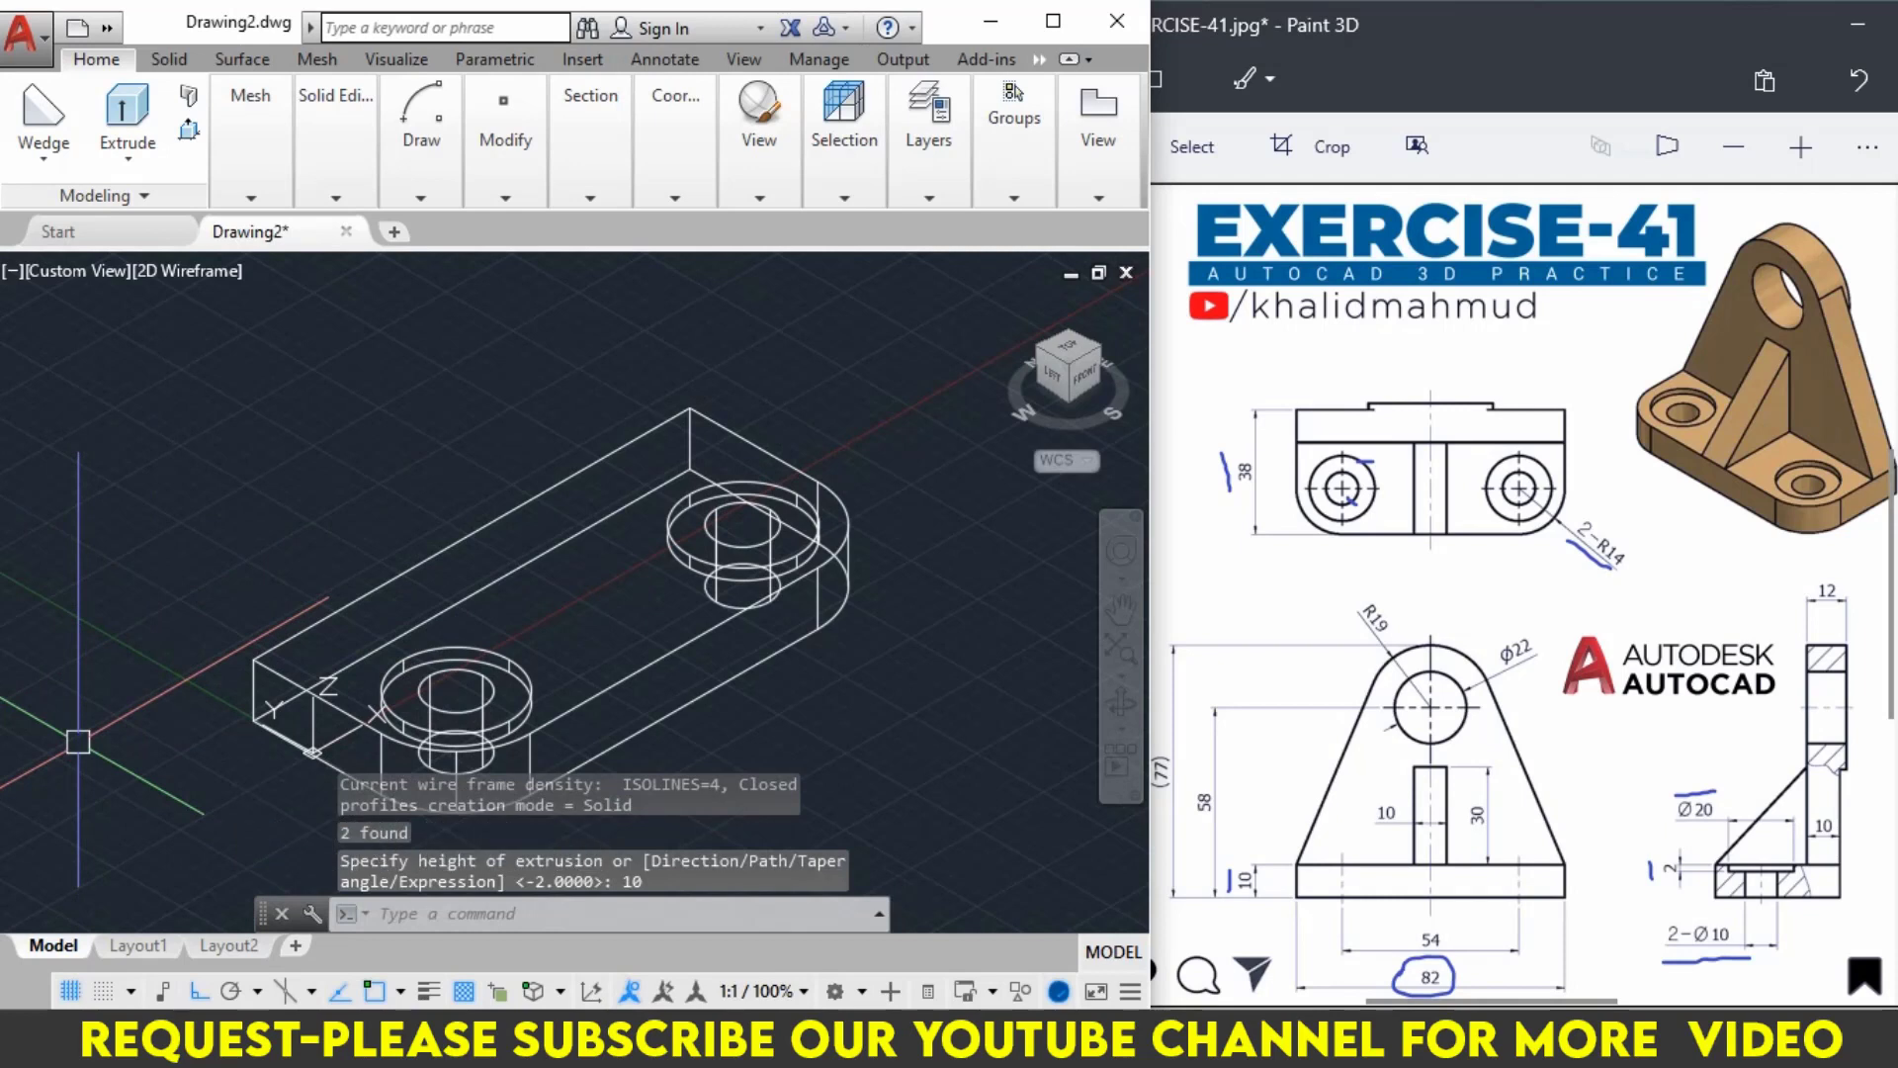
{"action": "middle_click_drag", "start_coordinate": [252, 576], "coordinate": [269, 513]}
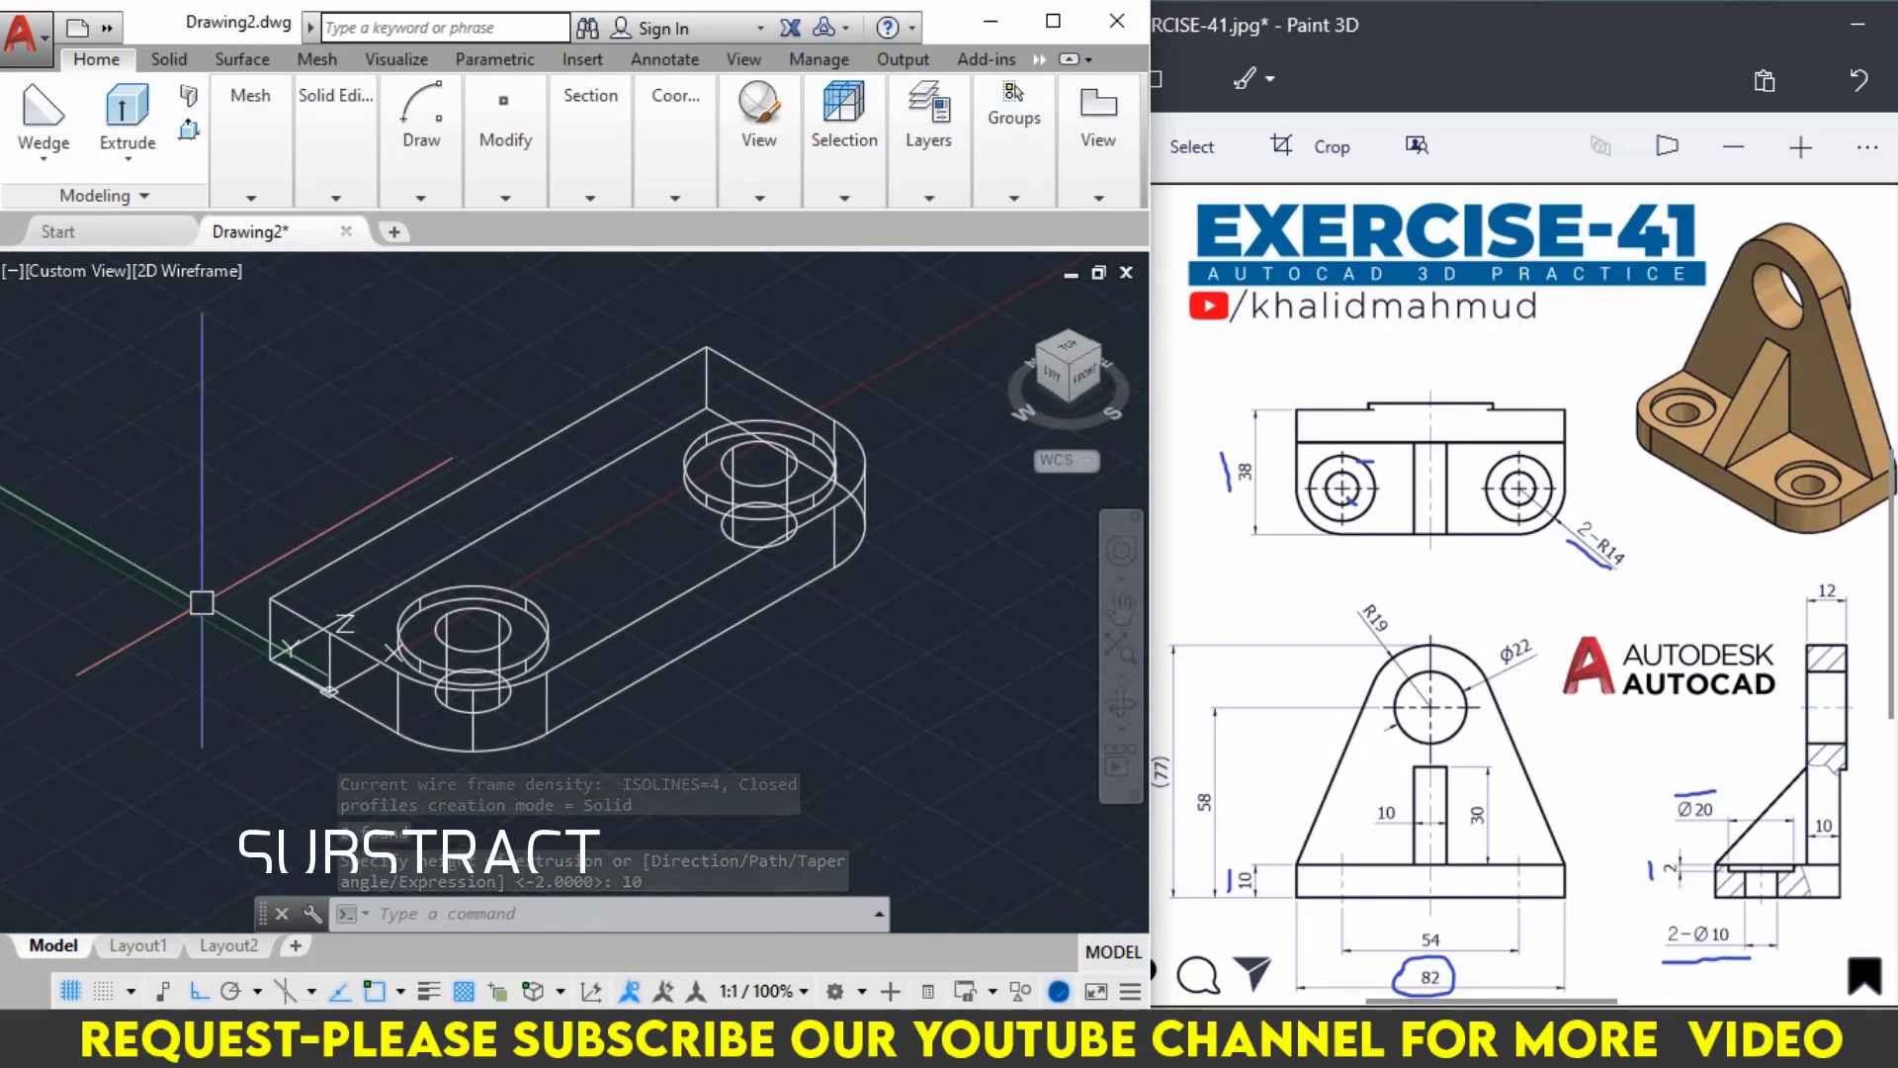
Subtract the four counterbore and hole cylinders from the base plate.
{"action": "type", "text": "su"}
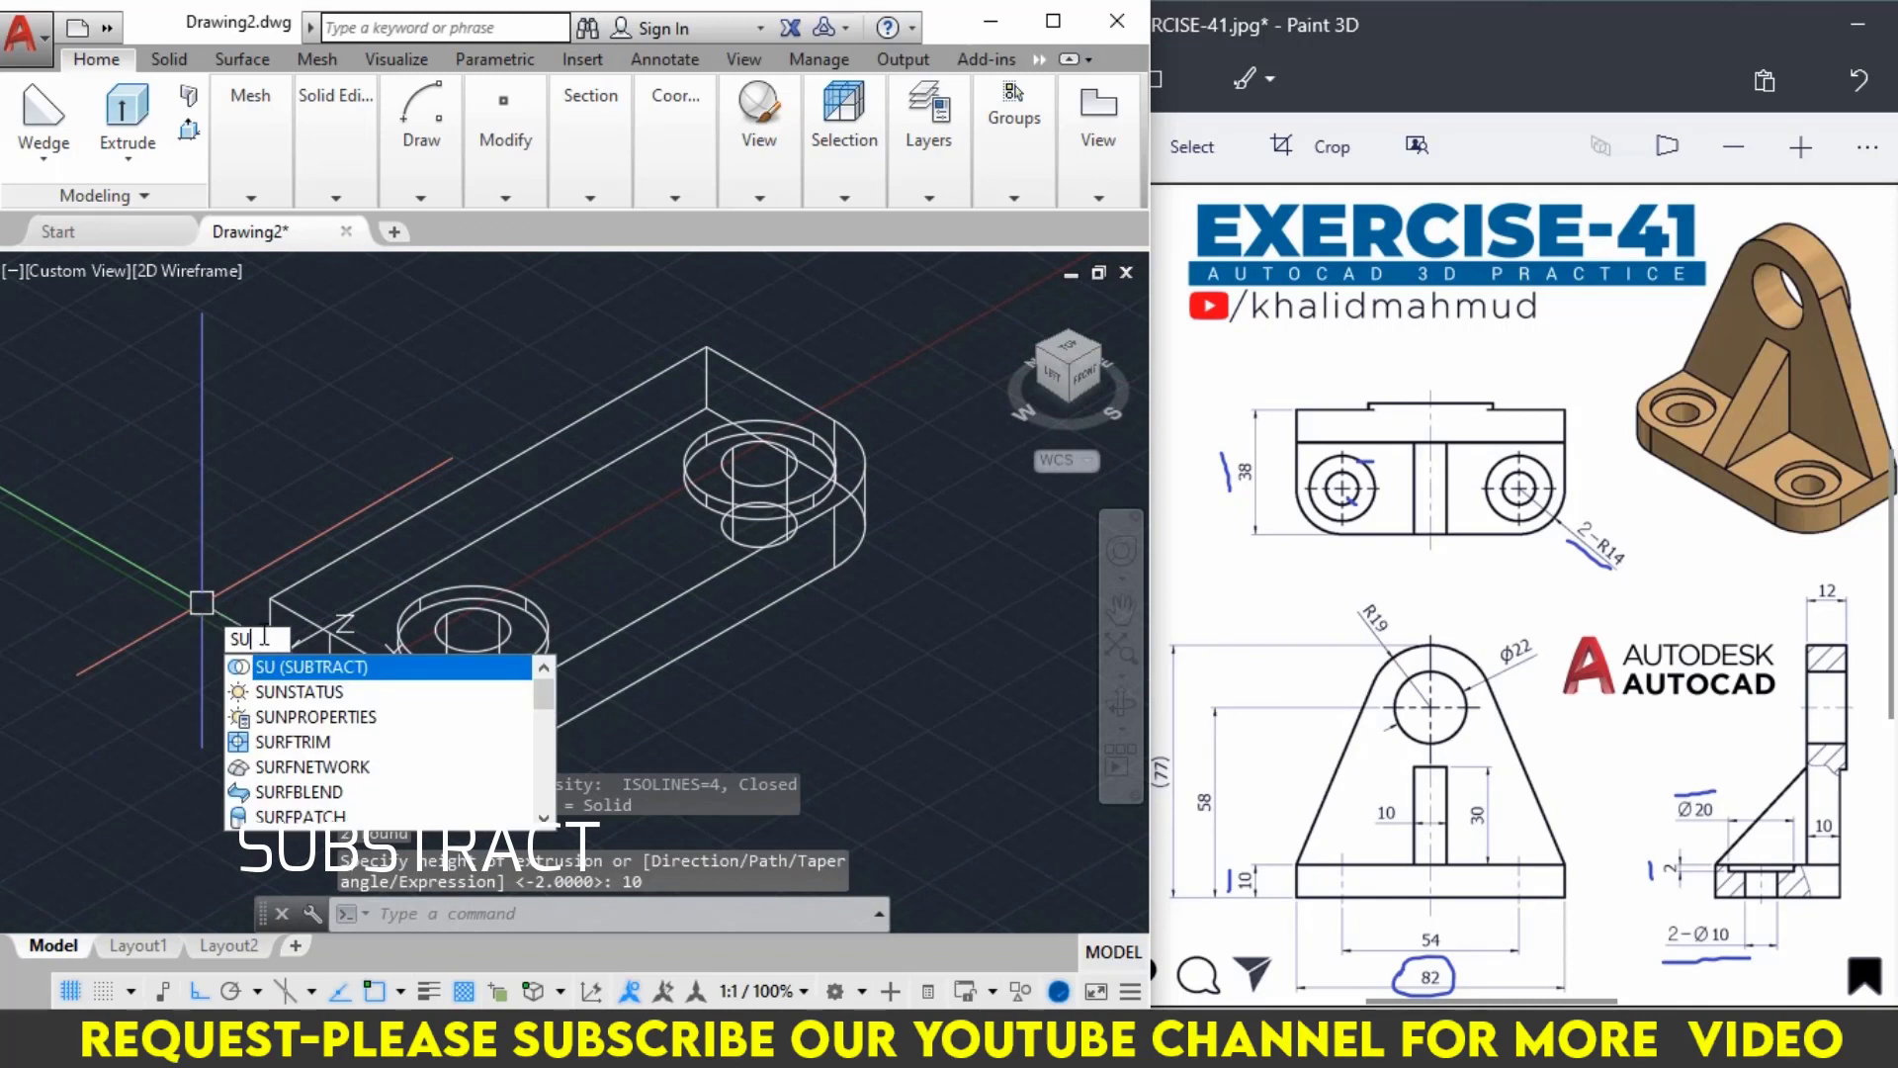
{"action": "key", "text": "Return"}
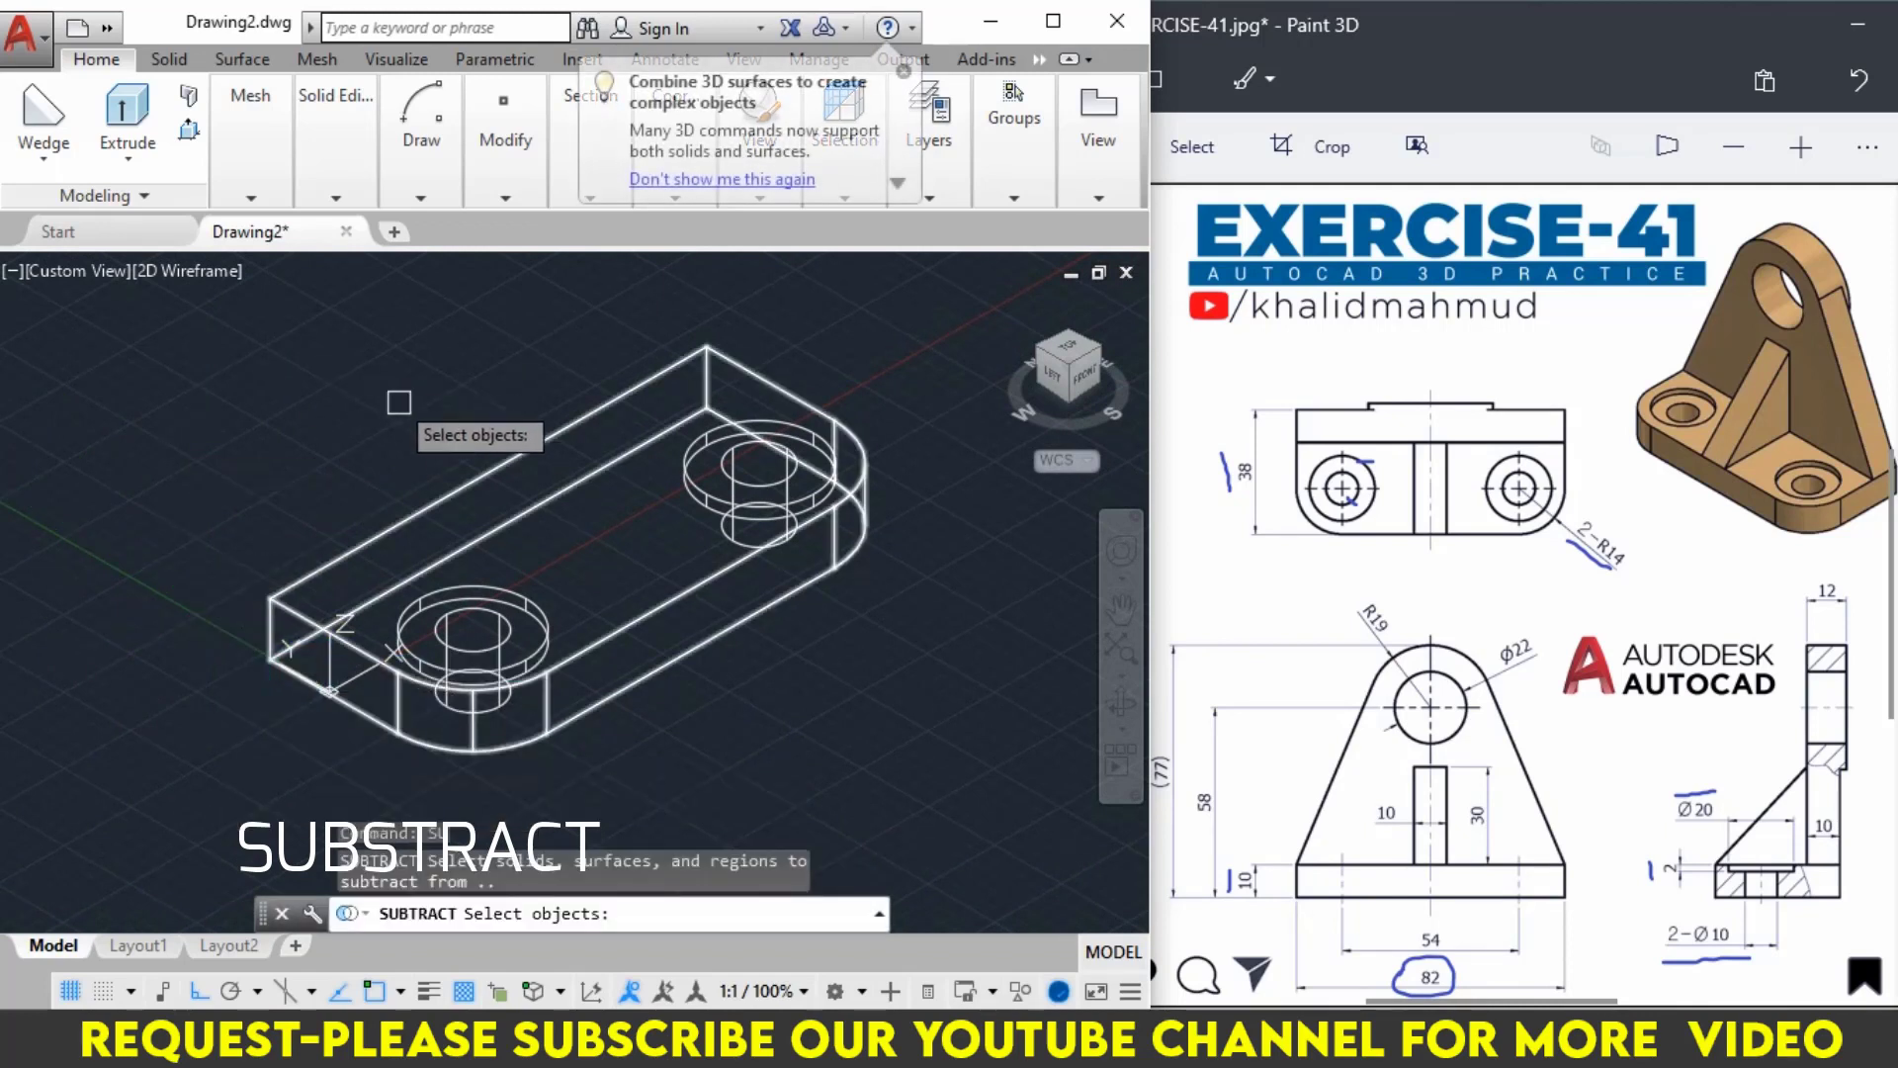
{"action": "left_click", "coordinate": [422, 509]}
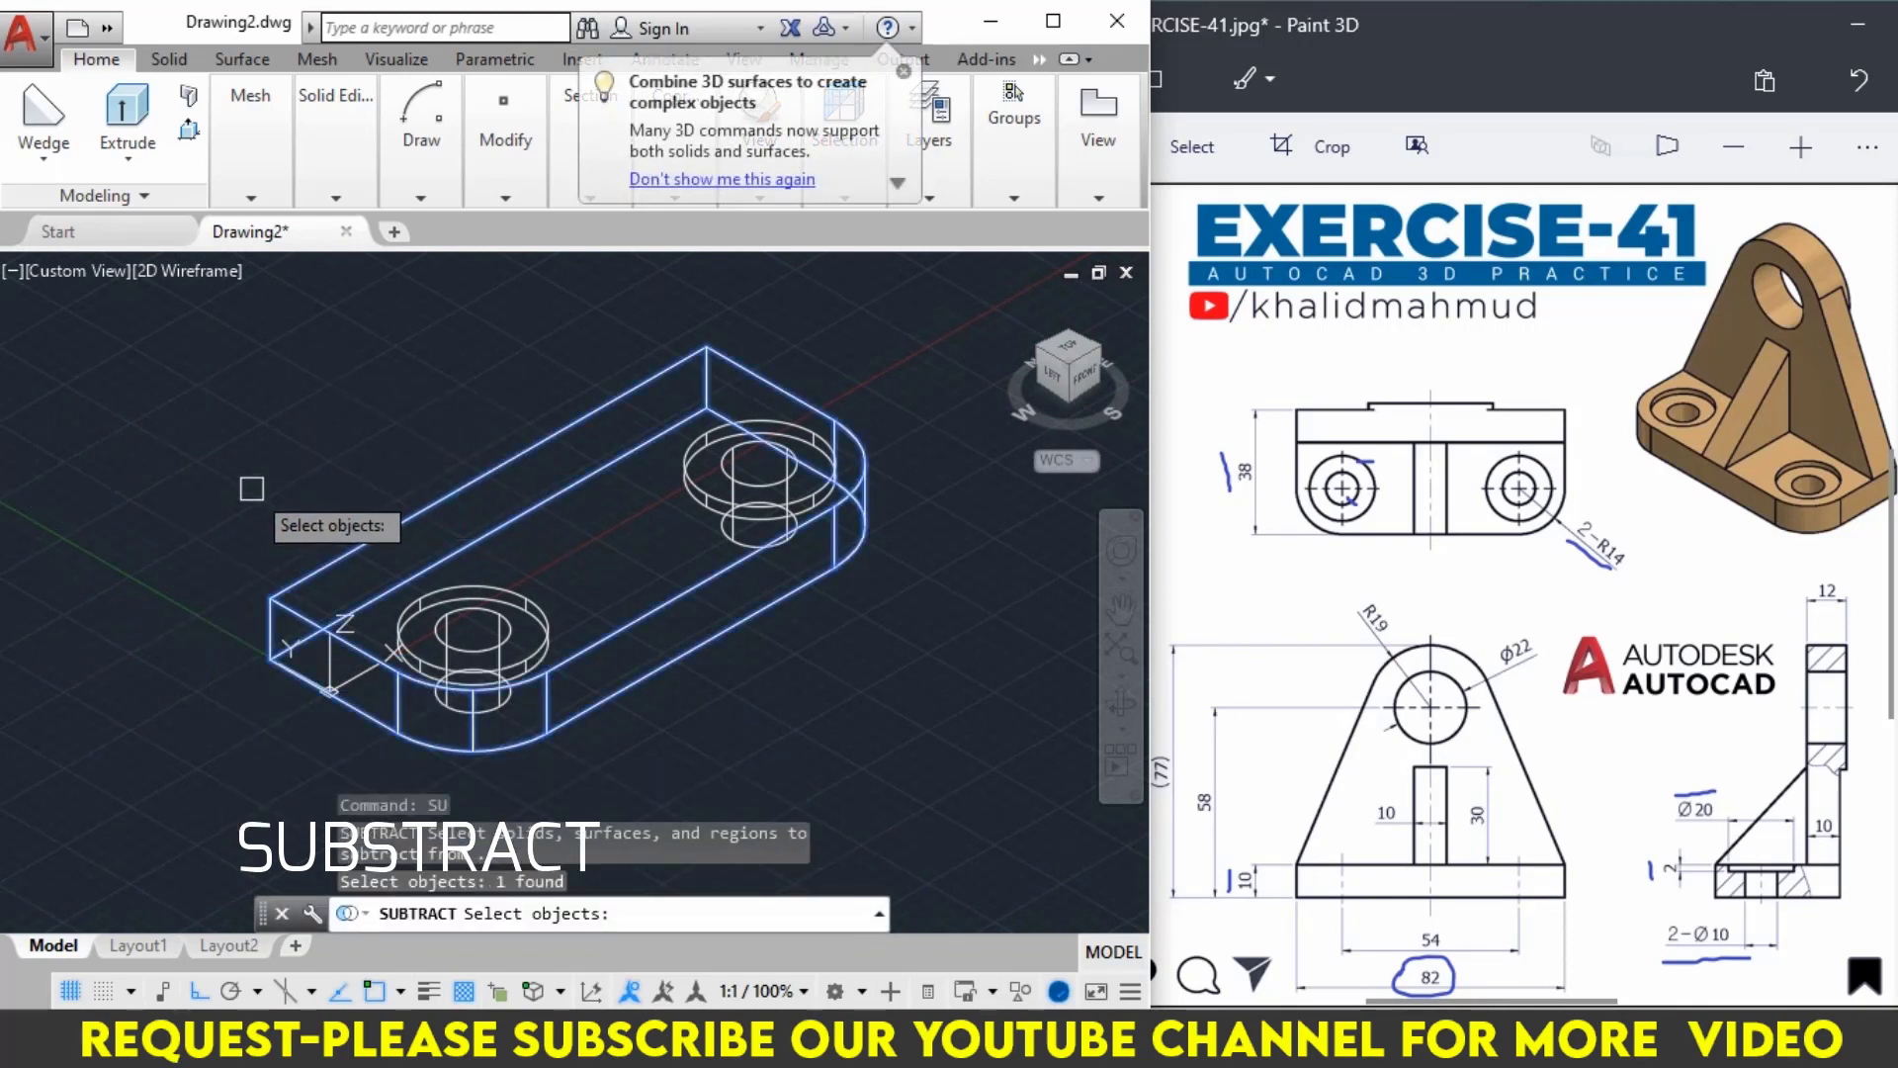
{"action": "key", "text": "Return"}
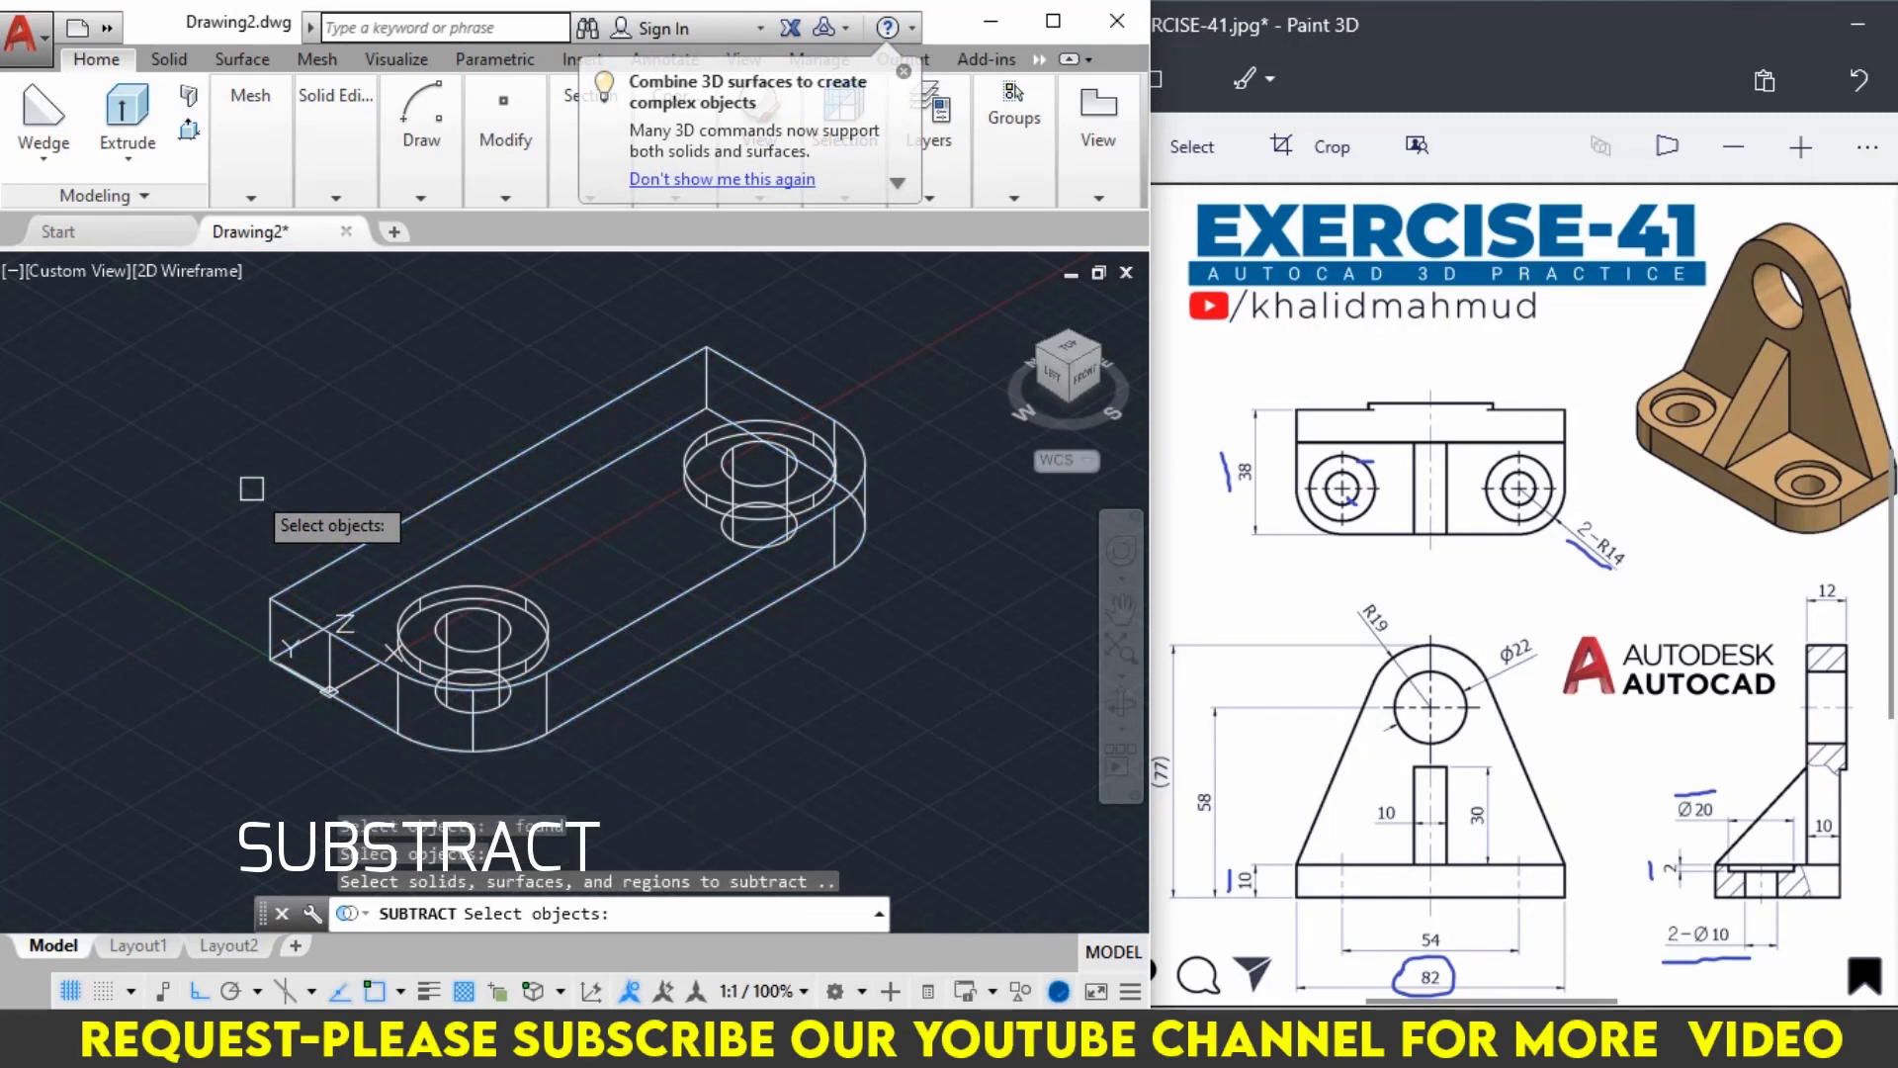
{"action": "left_click", "coordinate": [502, 615]}
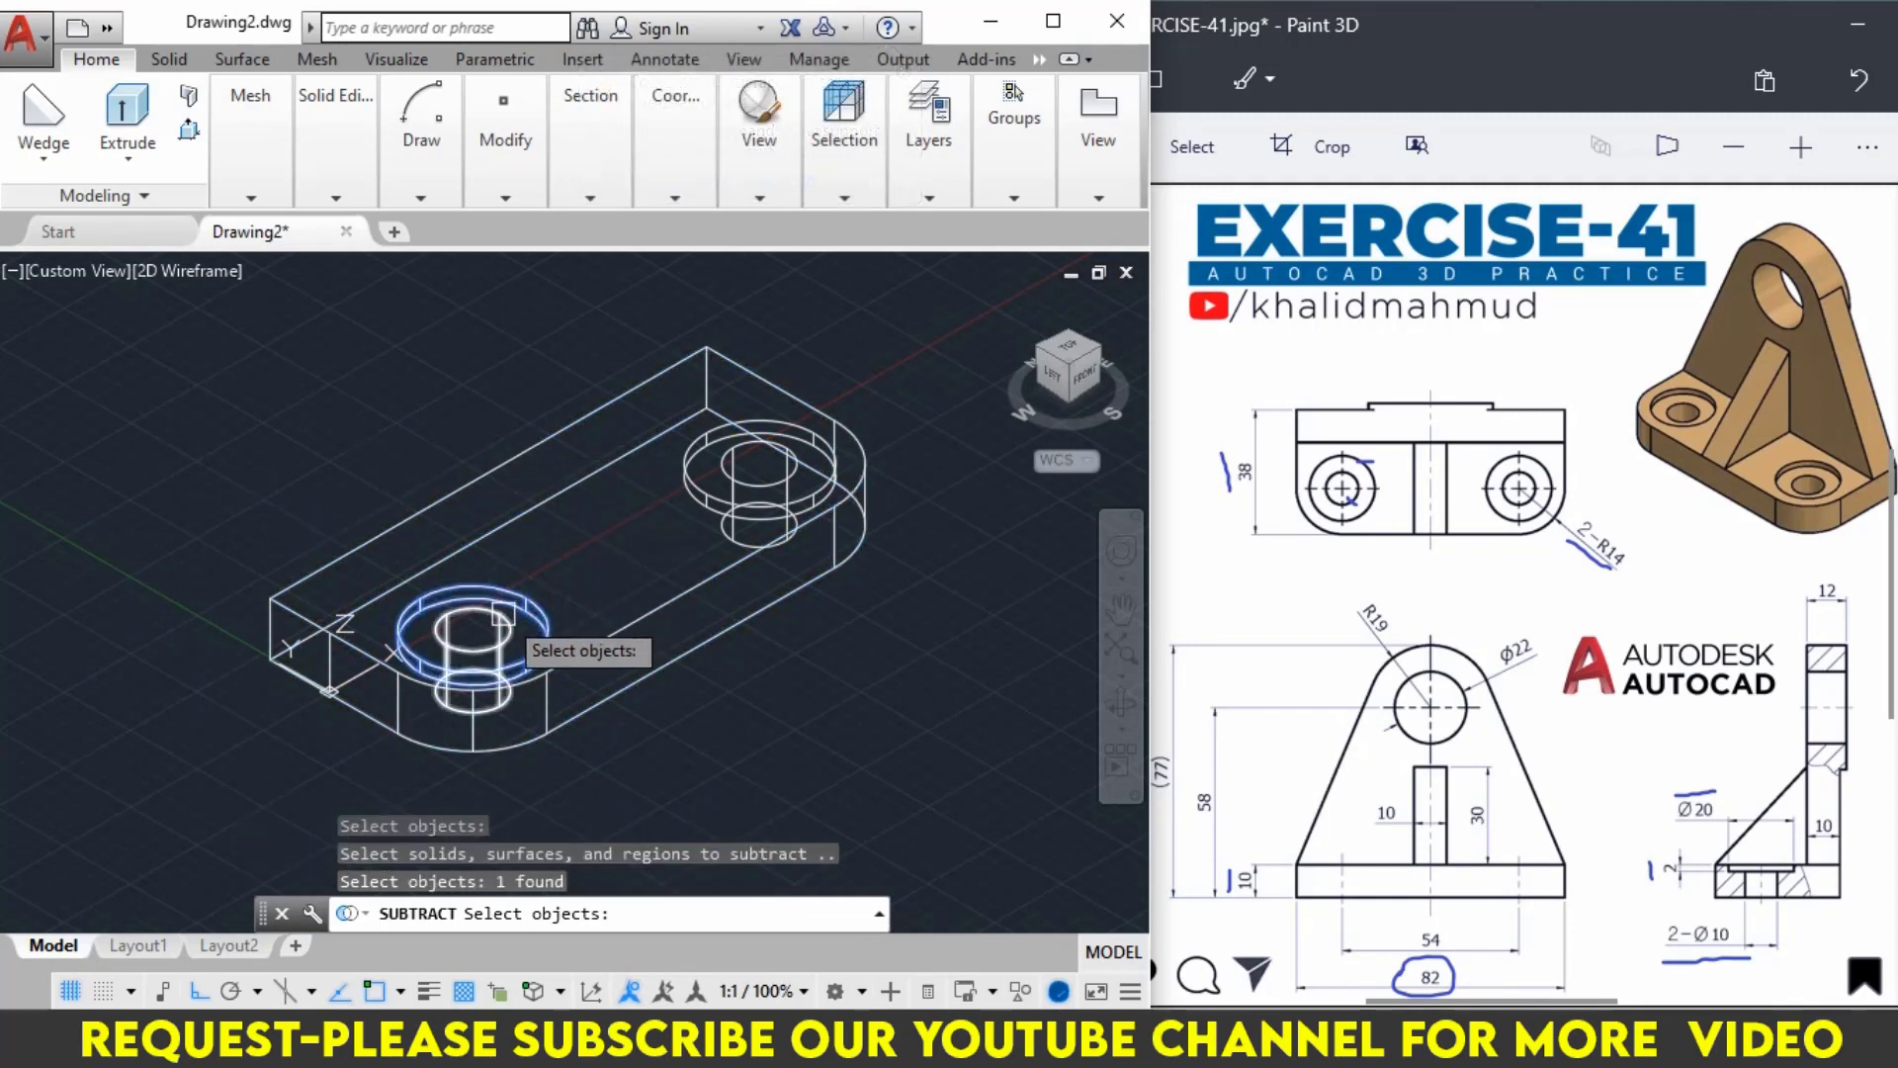
{"action": "left_click", "coordinate": [502, 615]}
{"action": "left_click", "coordinate": [745, 483]}
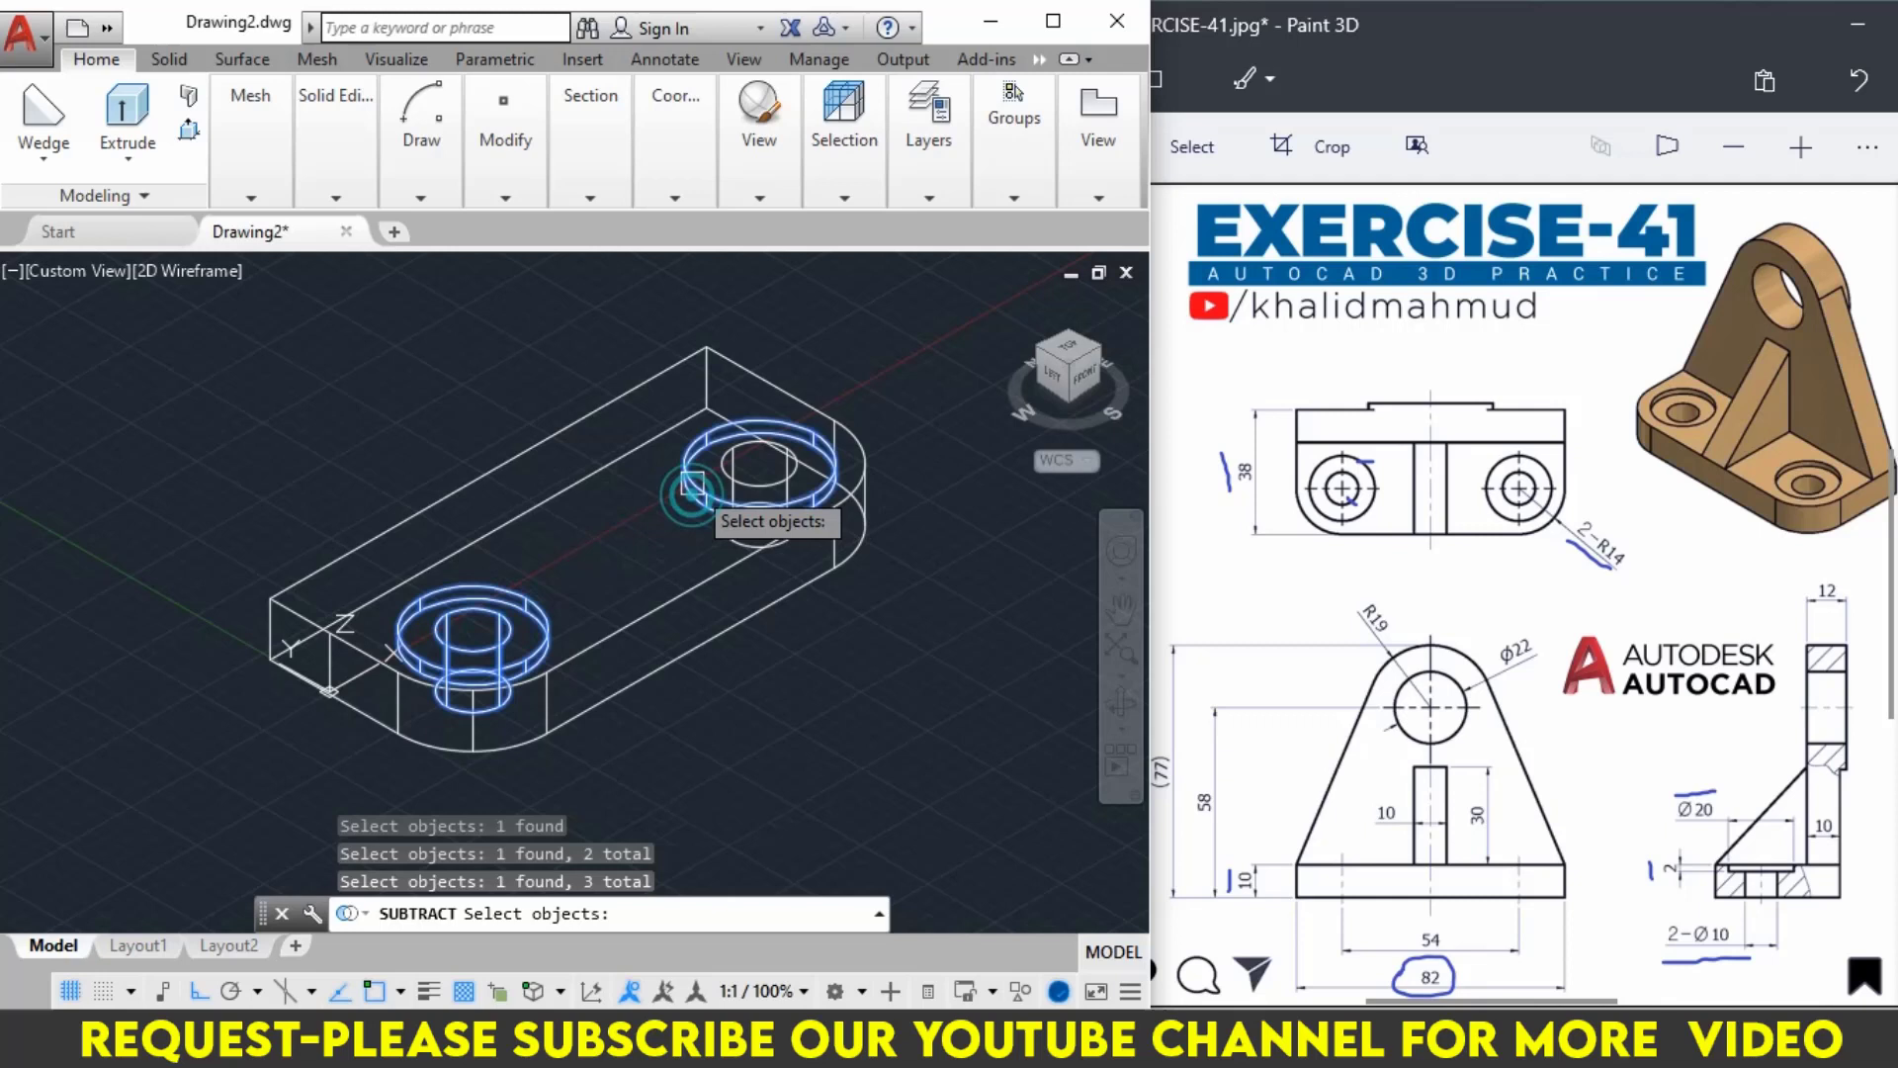
{"action": "left_click", "coordinate": [744, 482]}
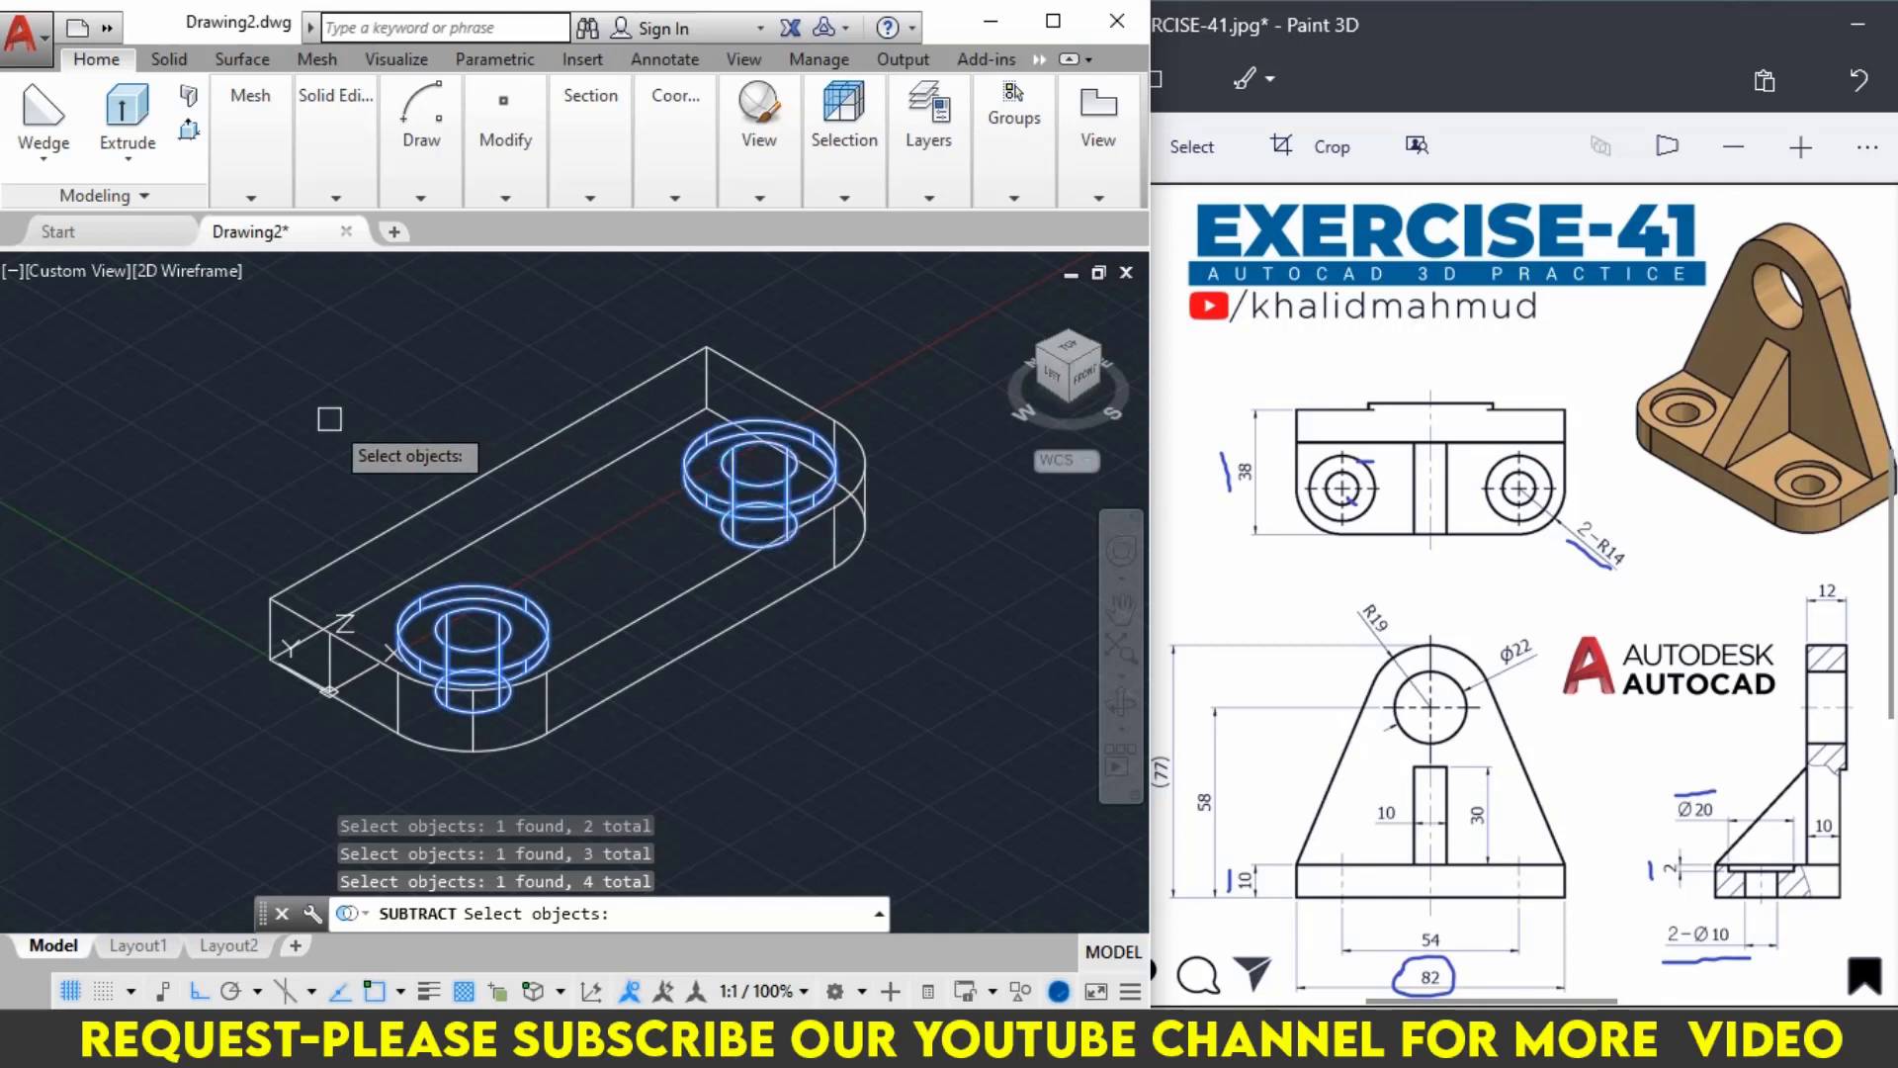
{"action": "key", "text": "Return"}
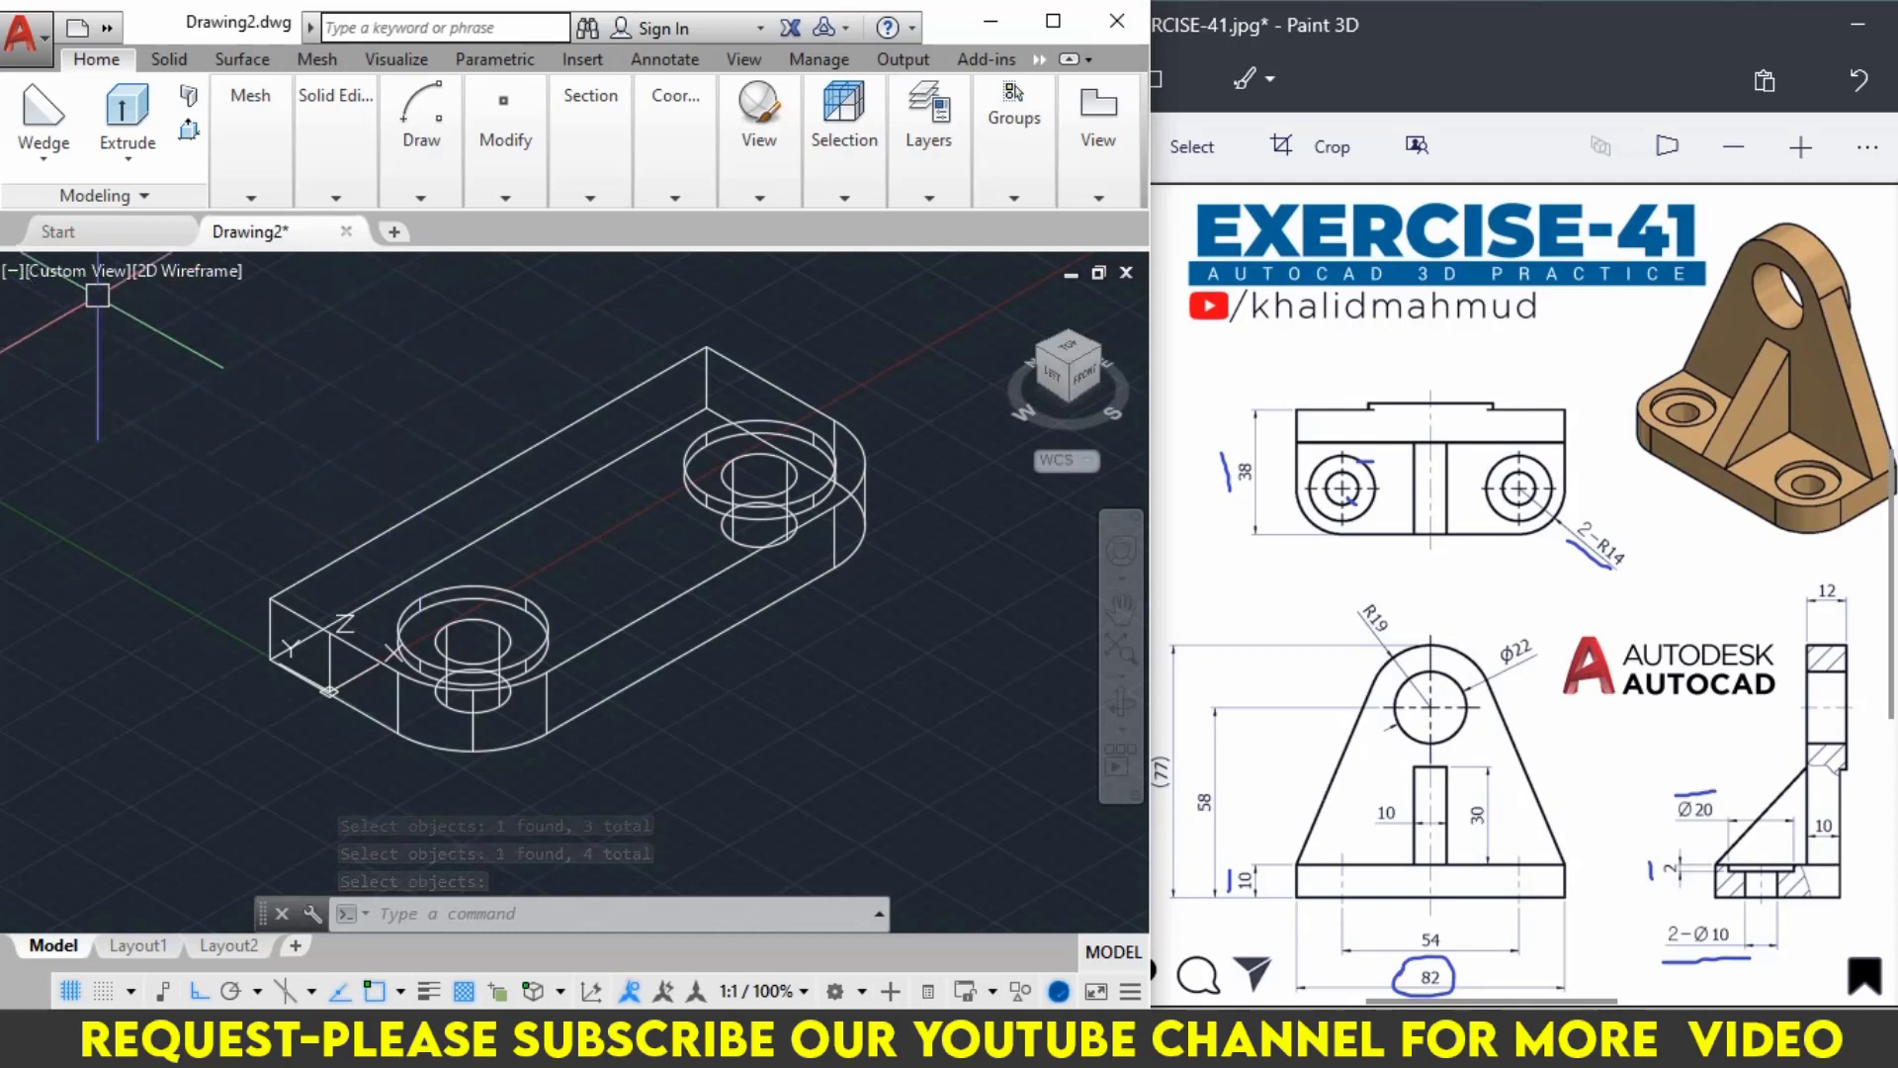
{"action": "left_click", "coordinate": [74, 270]}
Preview the holed plate in Shaded with edges, then switch back to 2D Wireframe.
{"action": "key", "text": "Escape"}
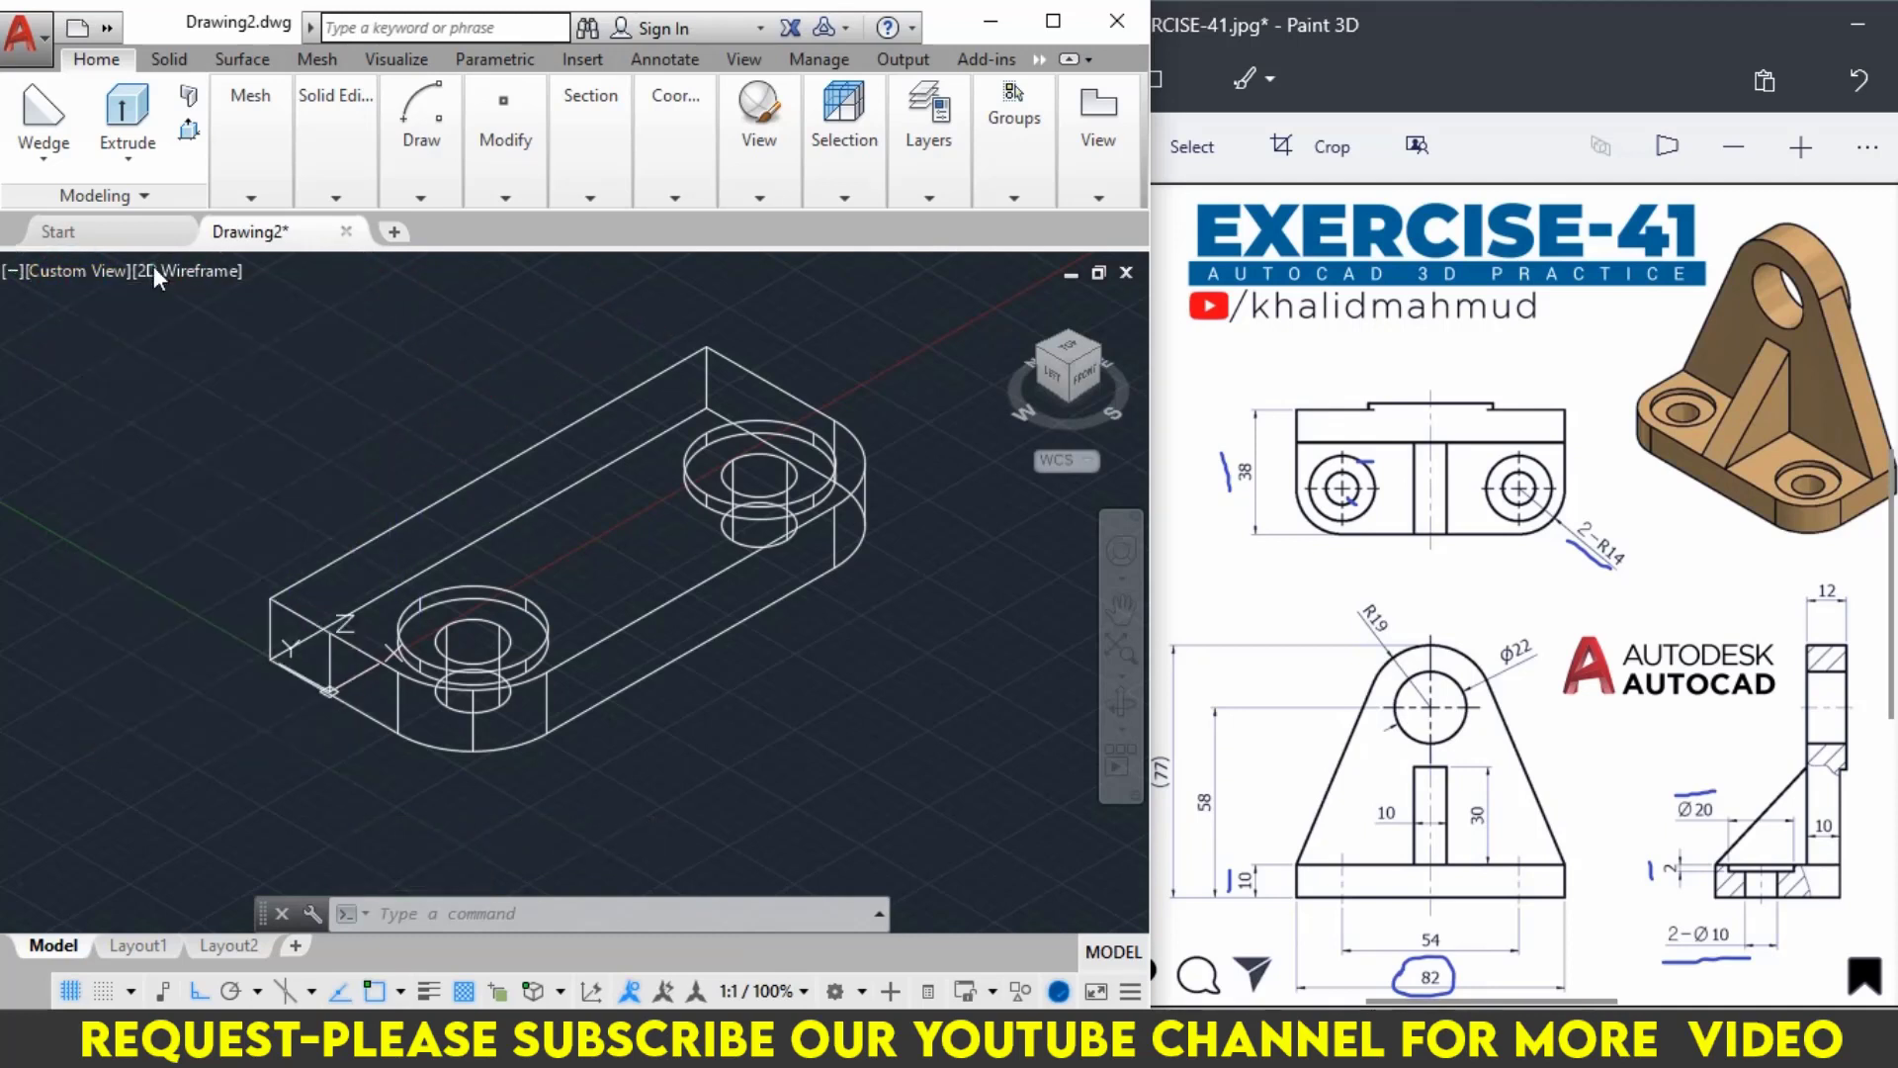
{"action": "left_click", "coordinate": [155, 273]}
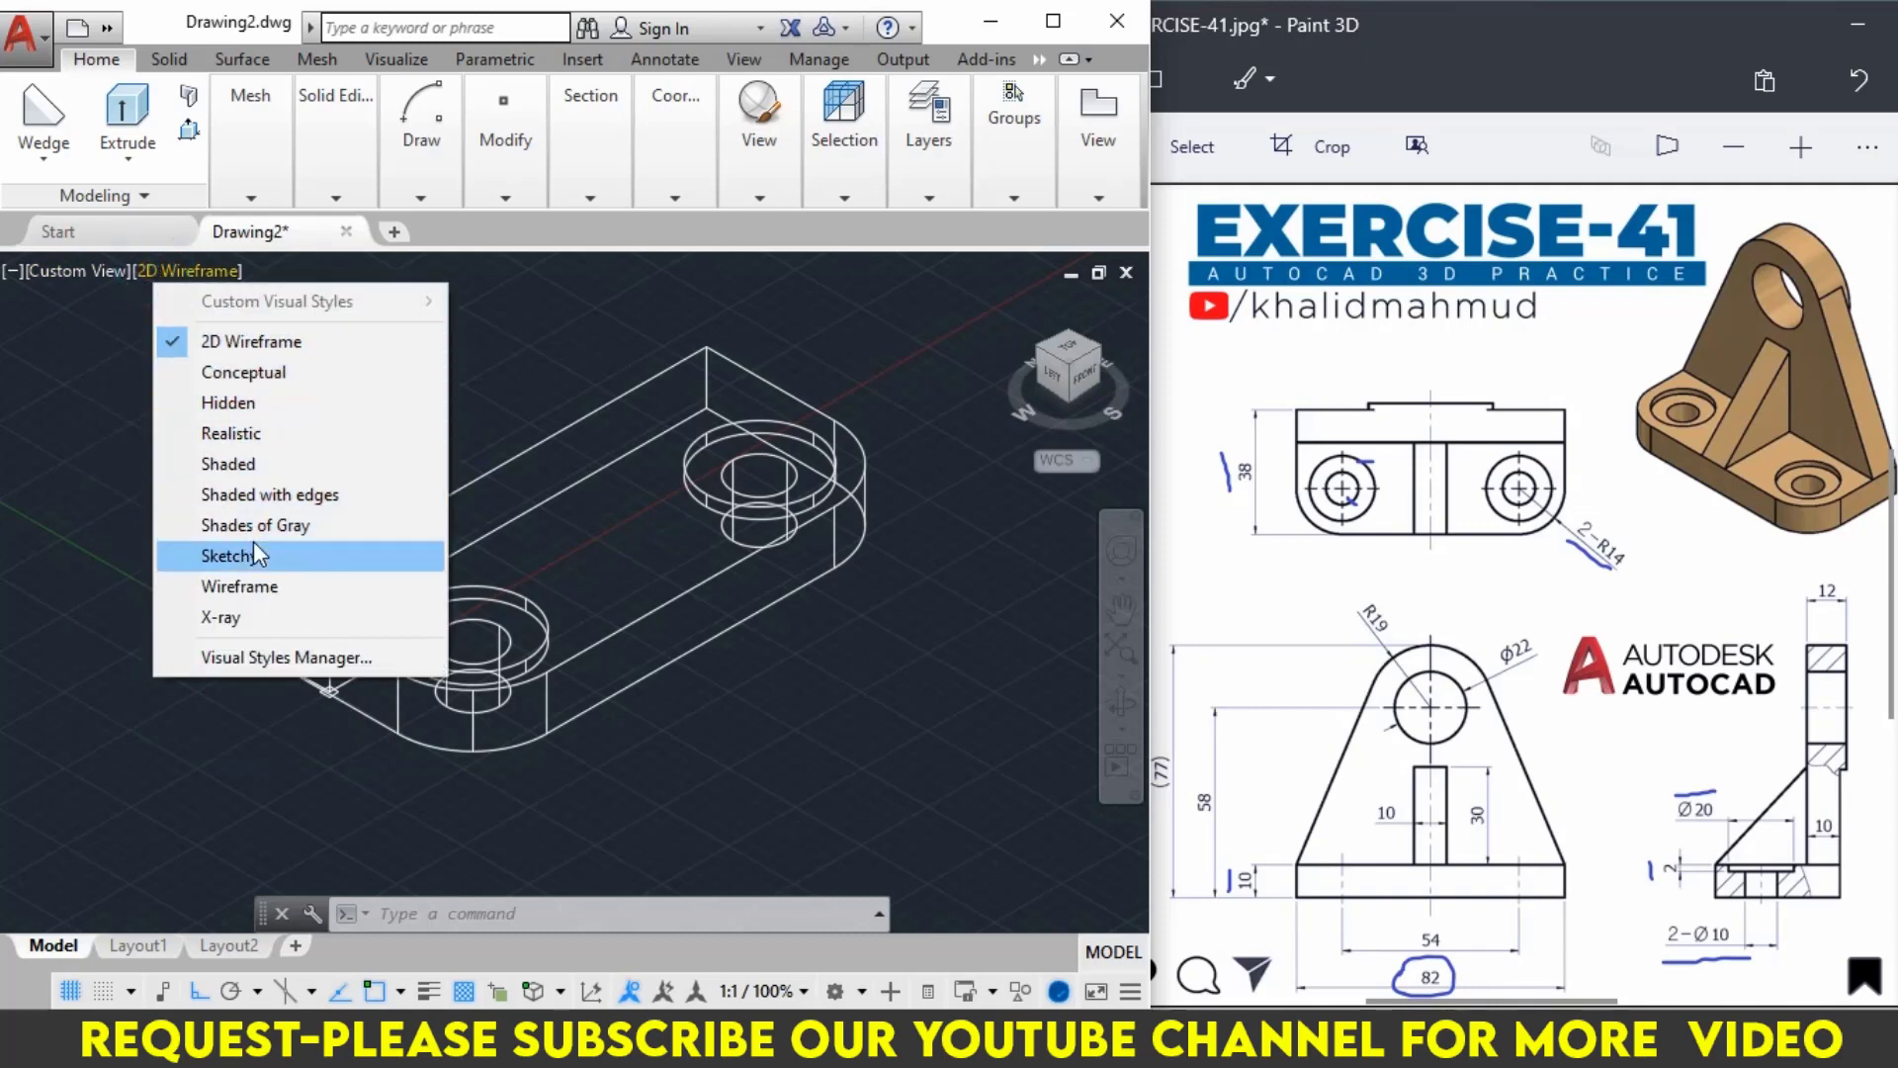
{"action": "left_click", "coordinate": [259, 495]}
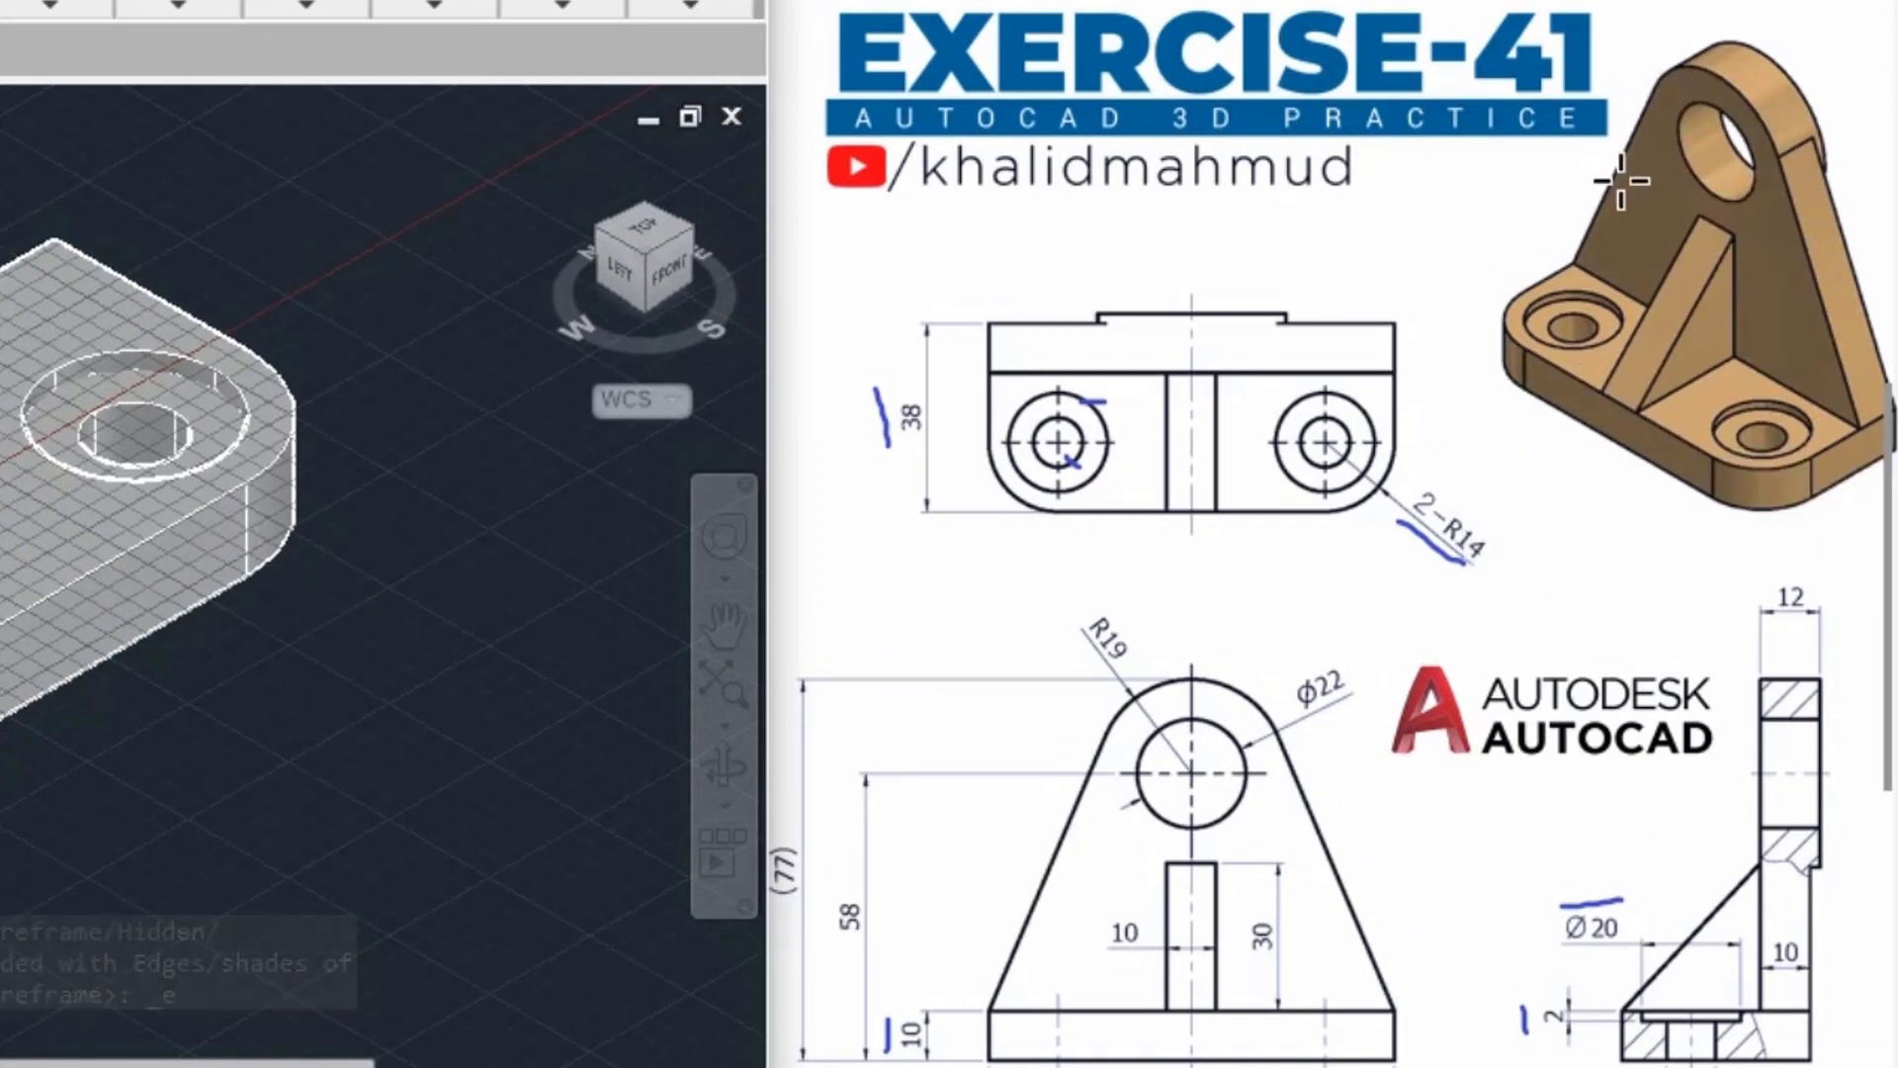
{"action": "left_click", "coordinate": [1483, 180]}
{"action": "left_click_drag", "start_coordinate": [1483, 180], "coordinate": [1486, 206]}
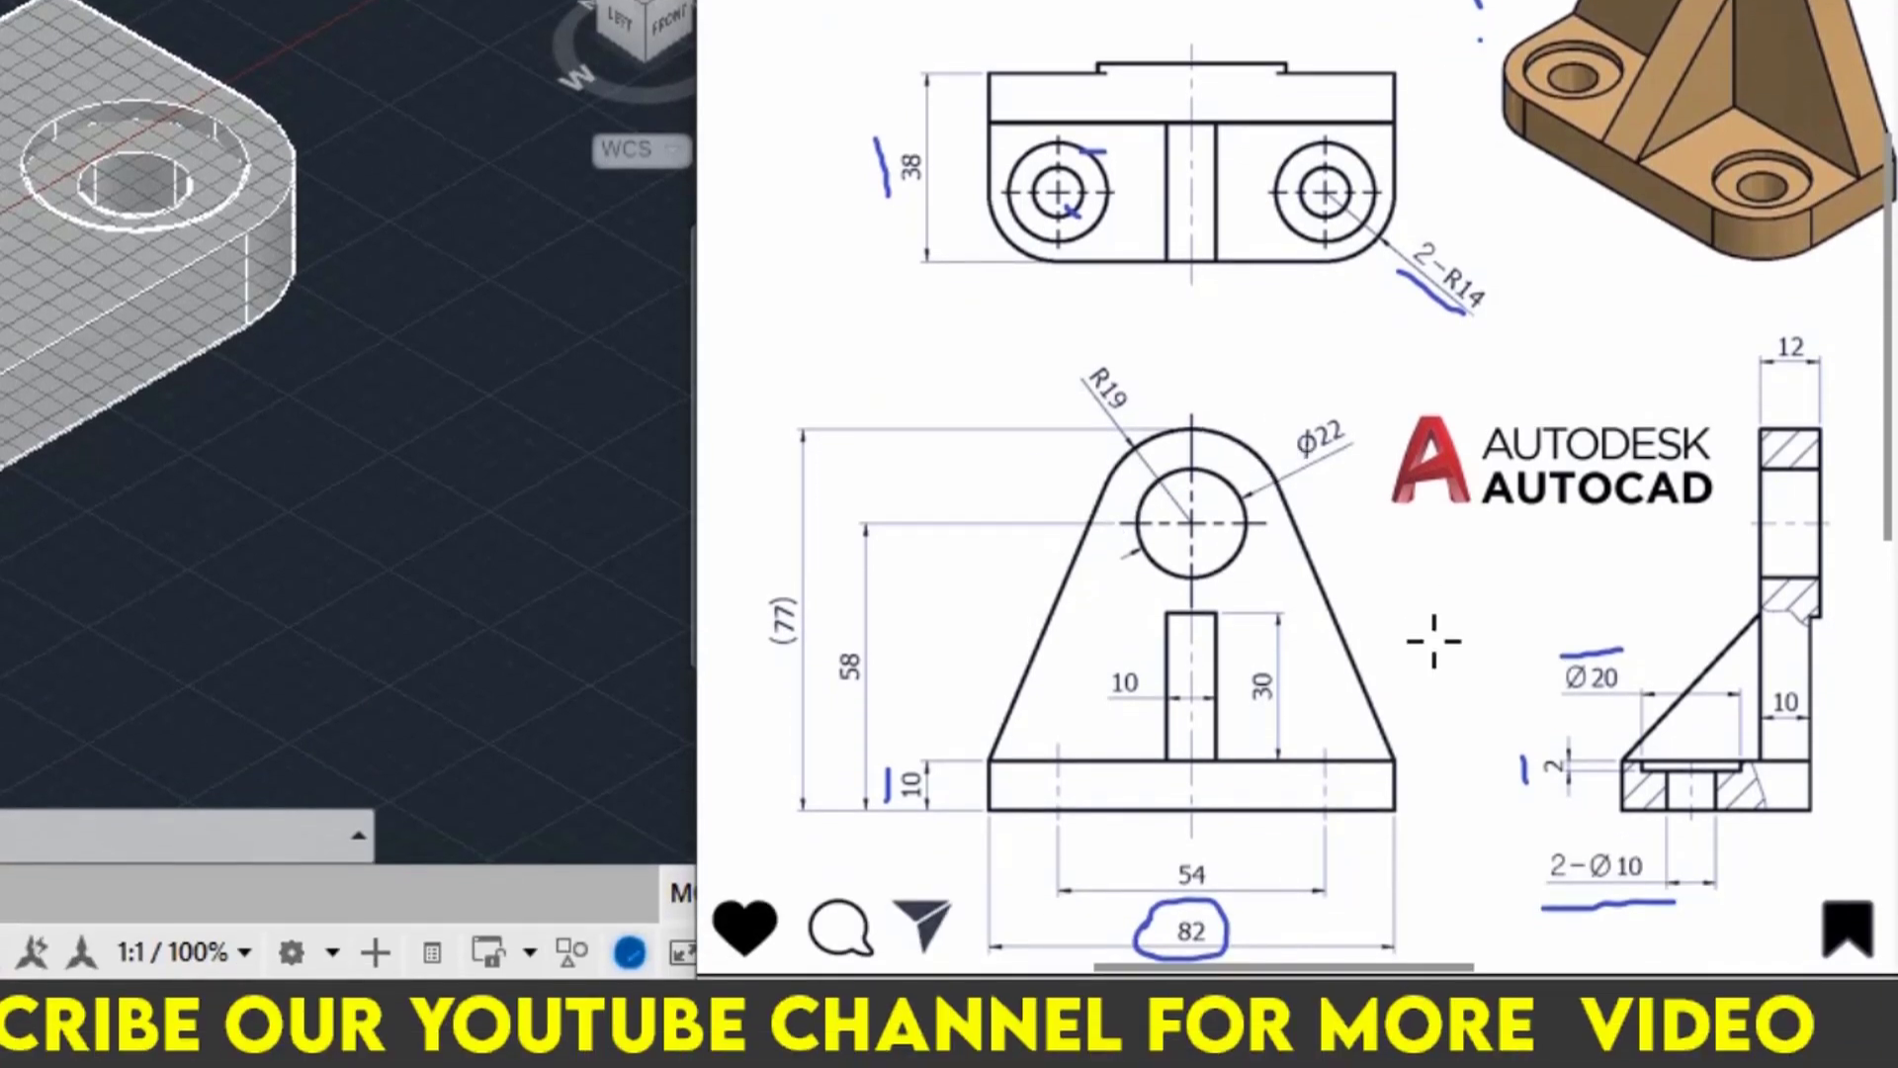
{"action": "left_click", "coordinate": [263, 506]}
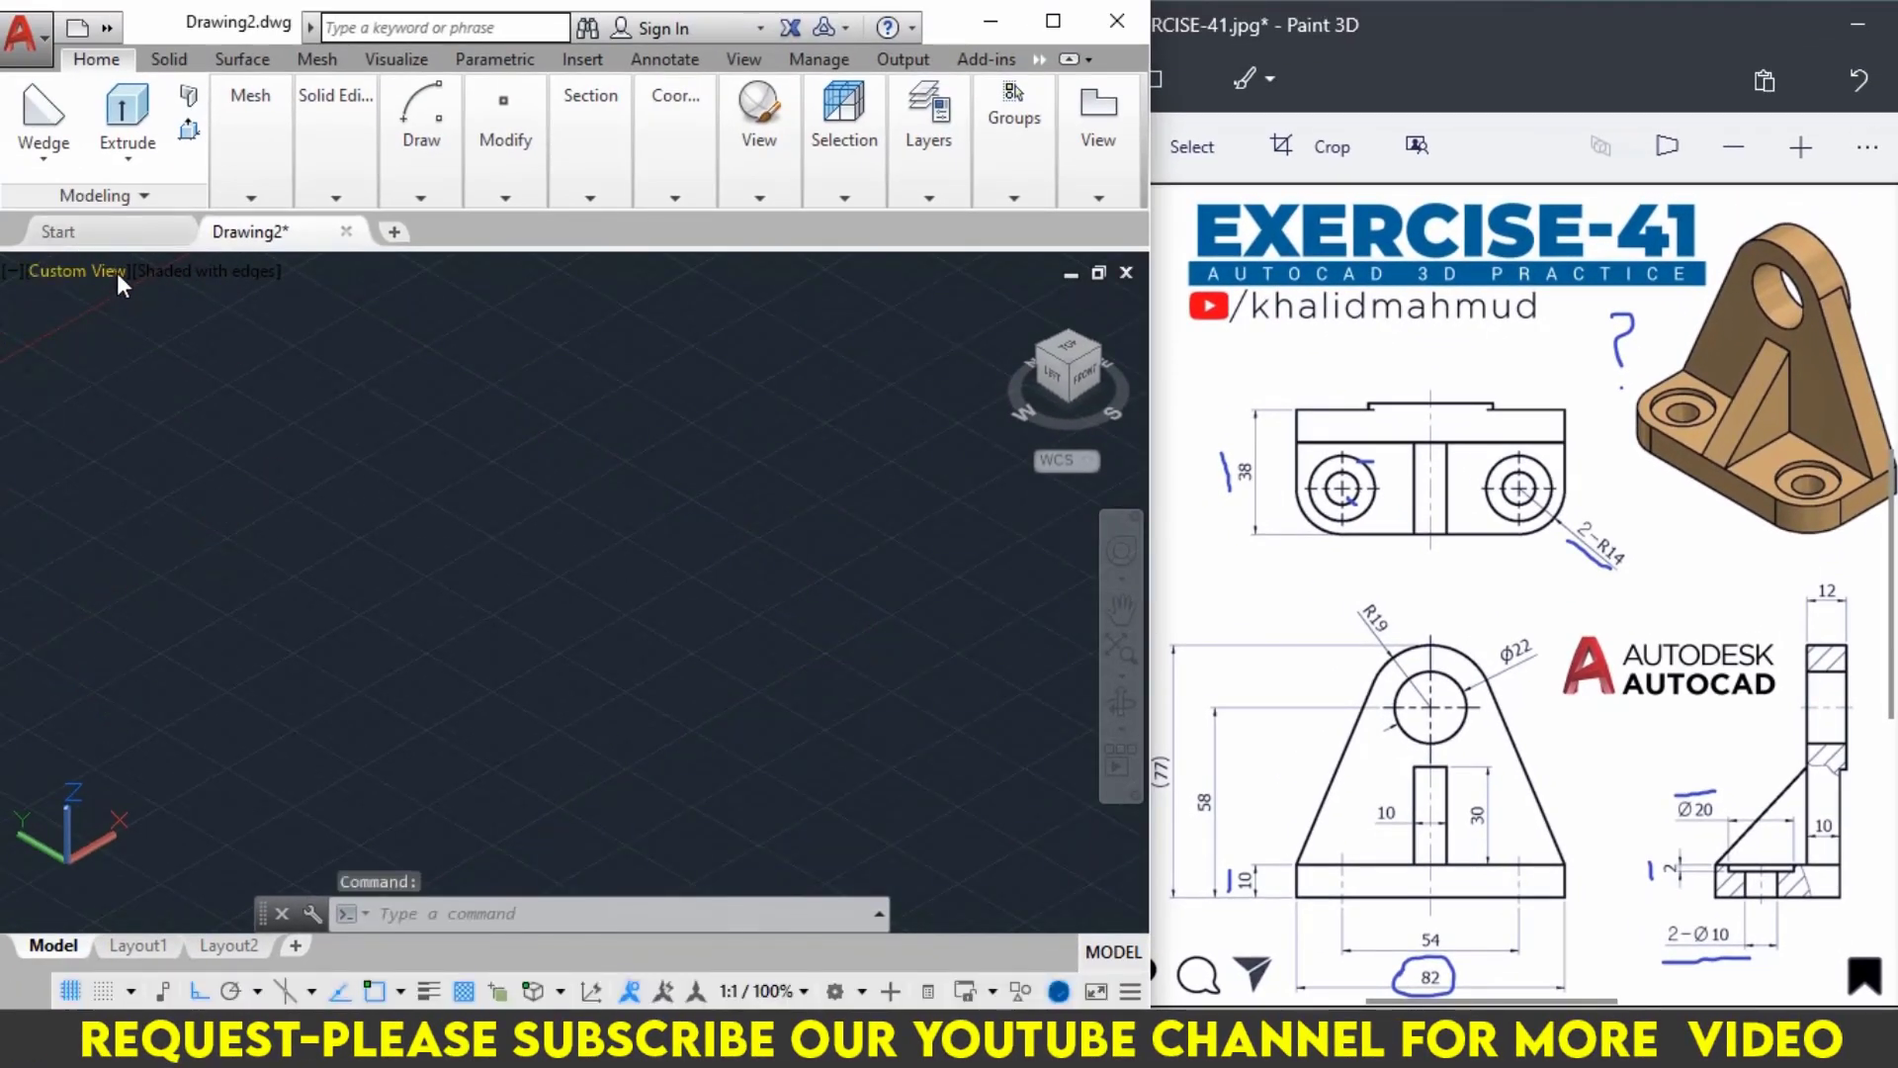
{"action": "left_click", "coordinate": [156, 274]}
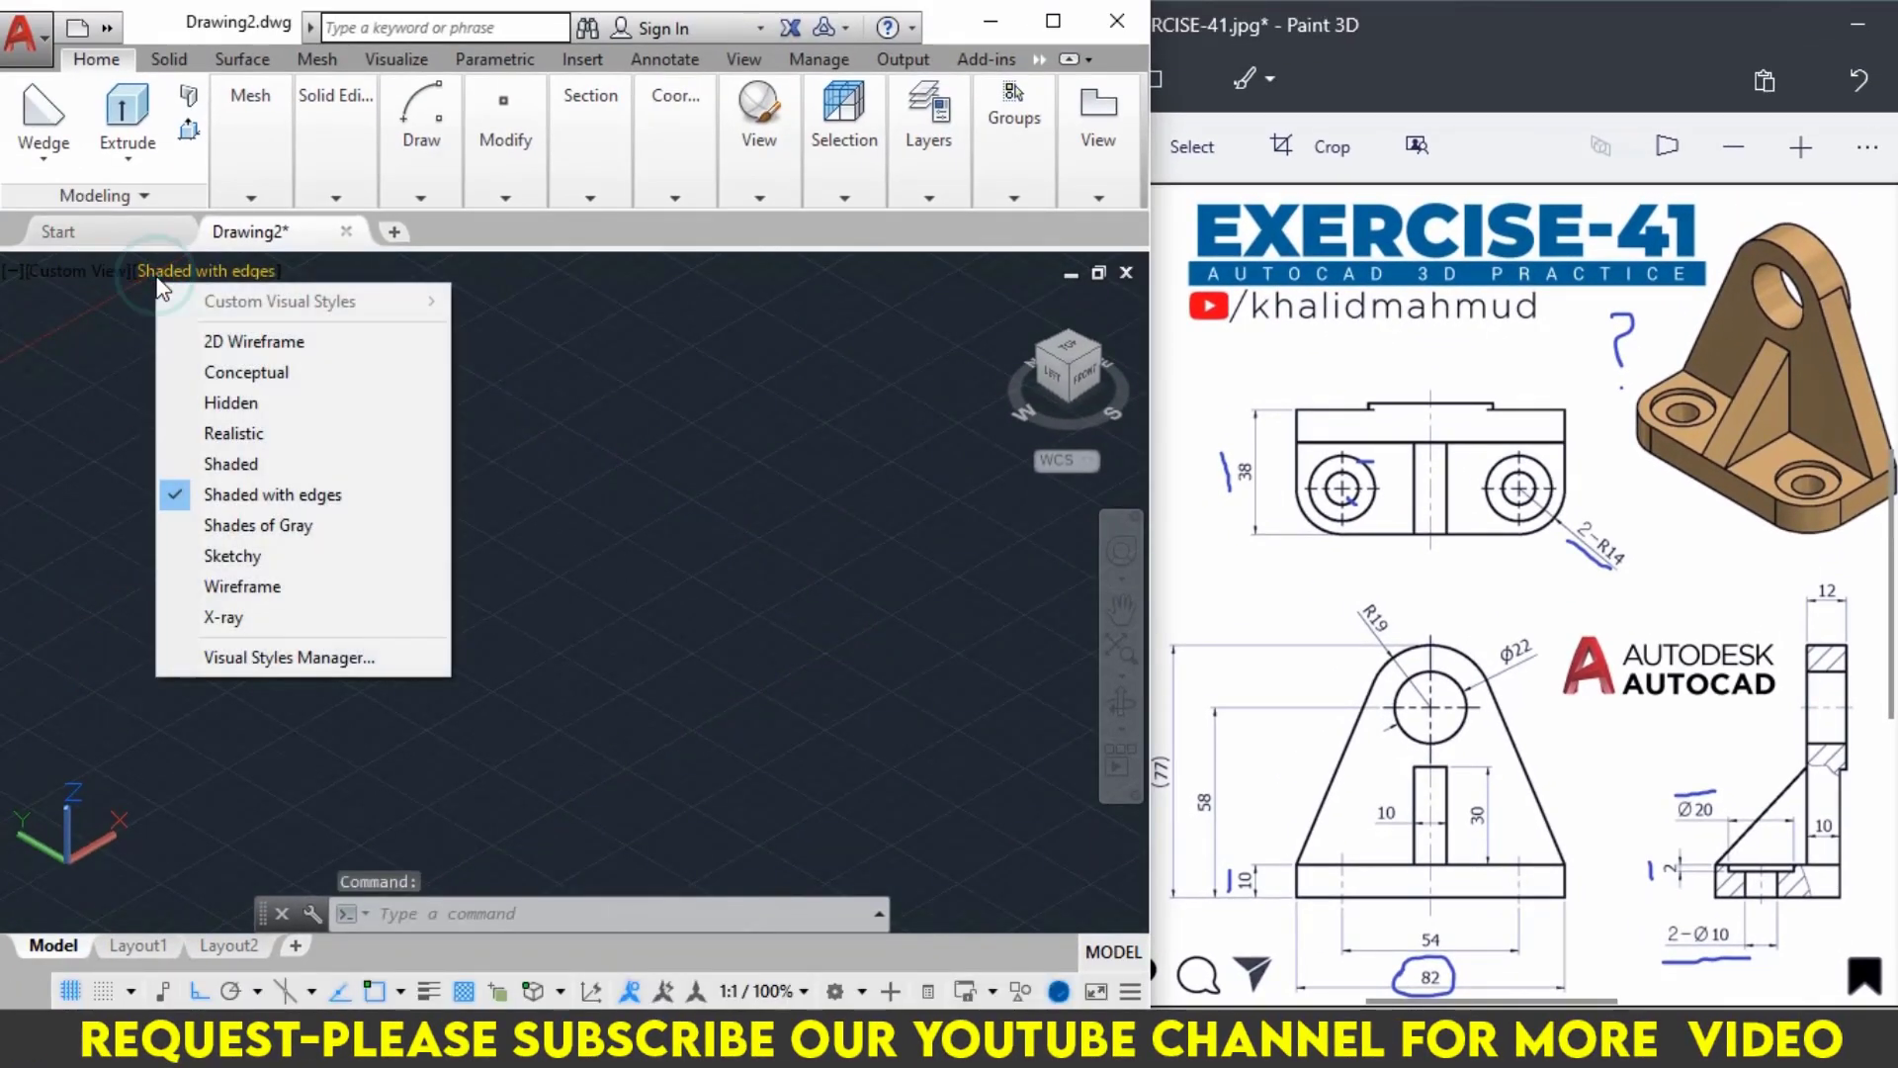
{"action": "left_click", "coordinate": [197, 346]}
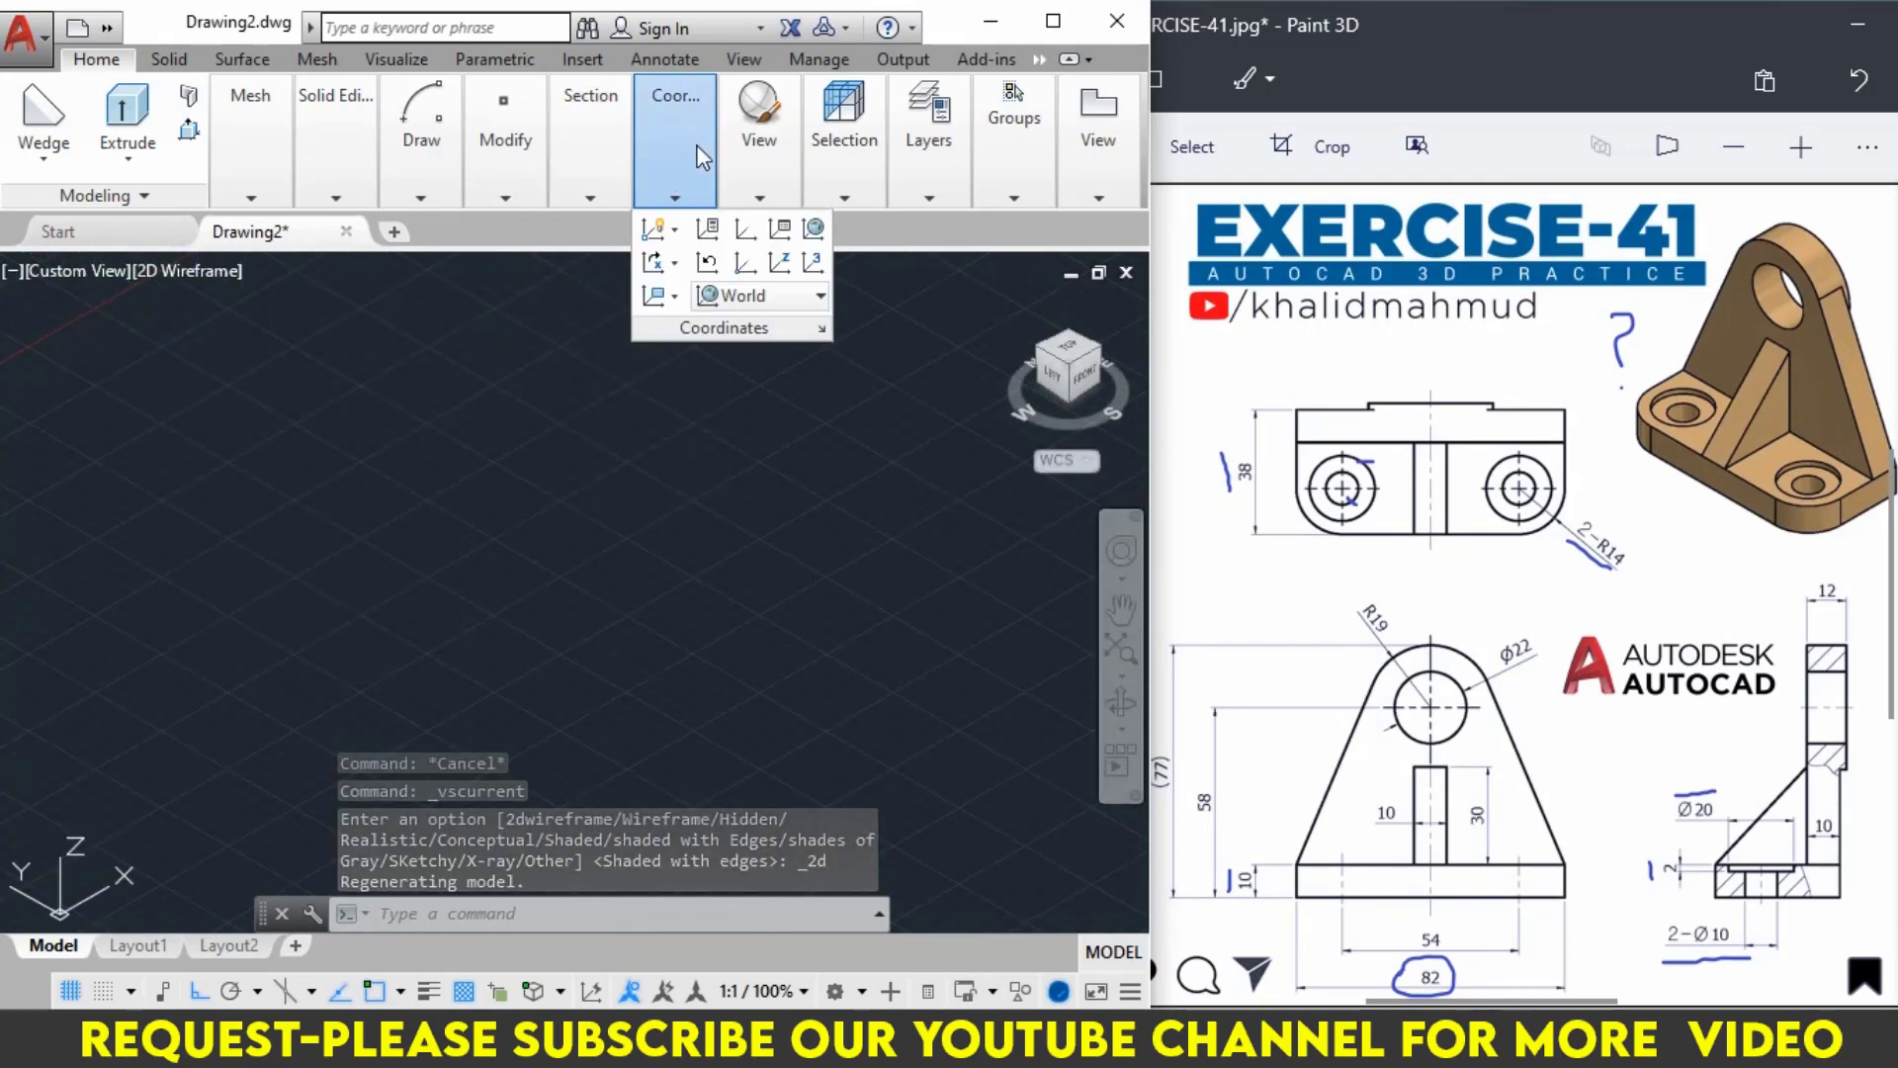
{"action": "mouse_move", "coordinate": [674, 140]}
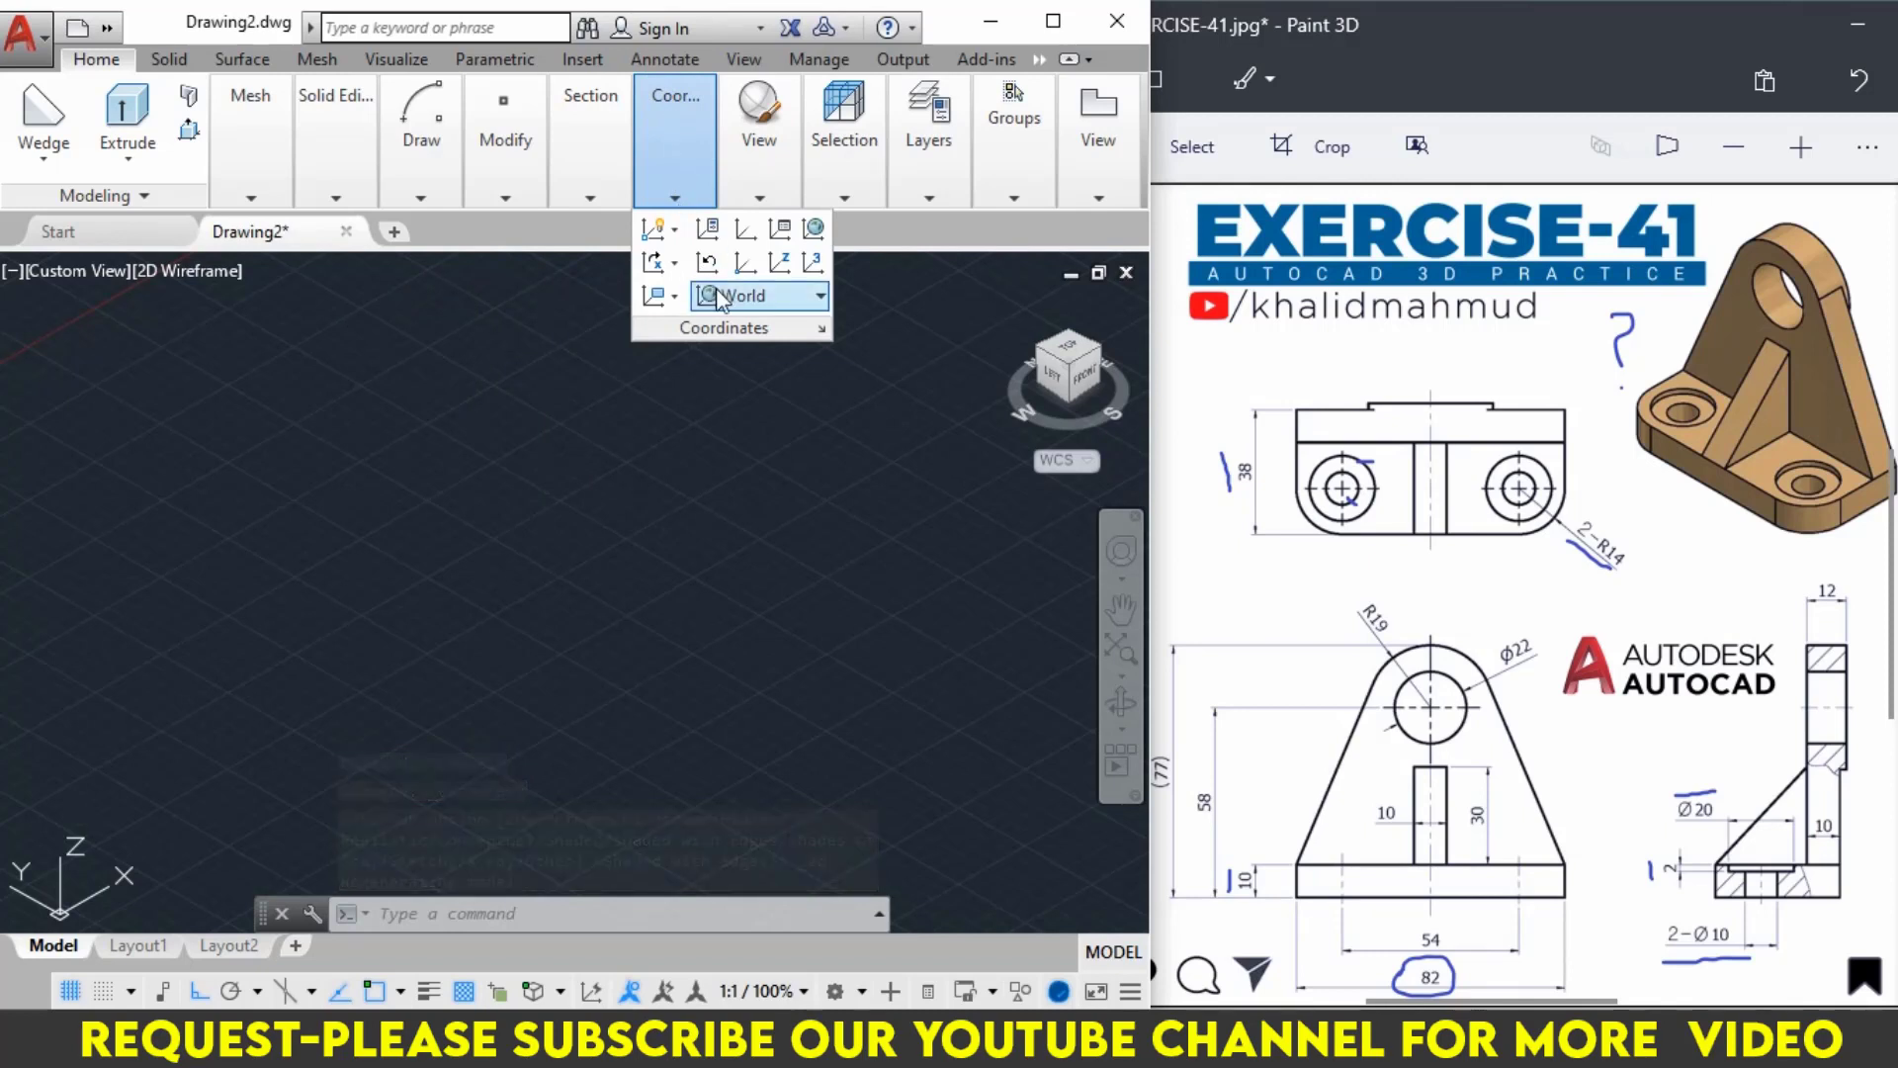
Set the UCS to Front and view the model straight from the front, panned aside.
{"action": "left_click", "coordinate": [729, 297]}
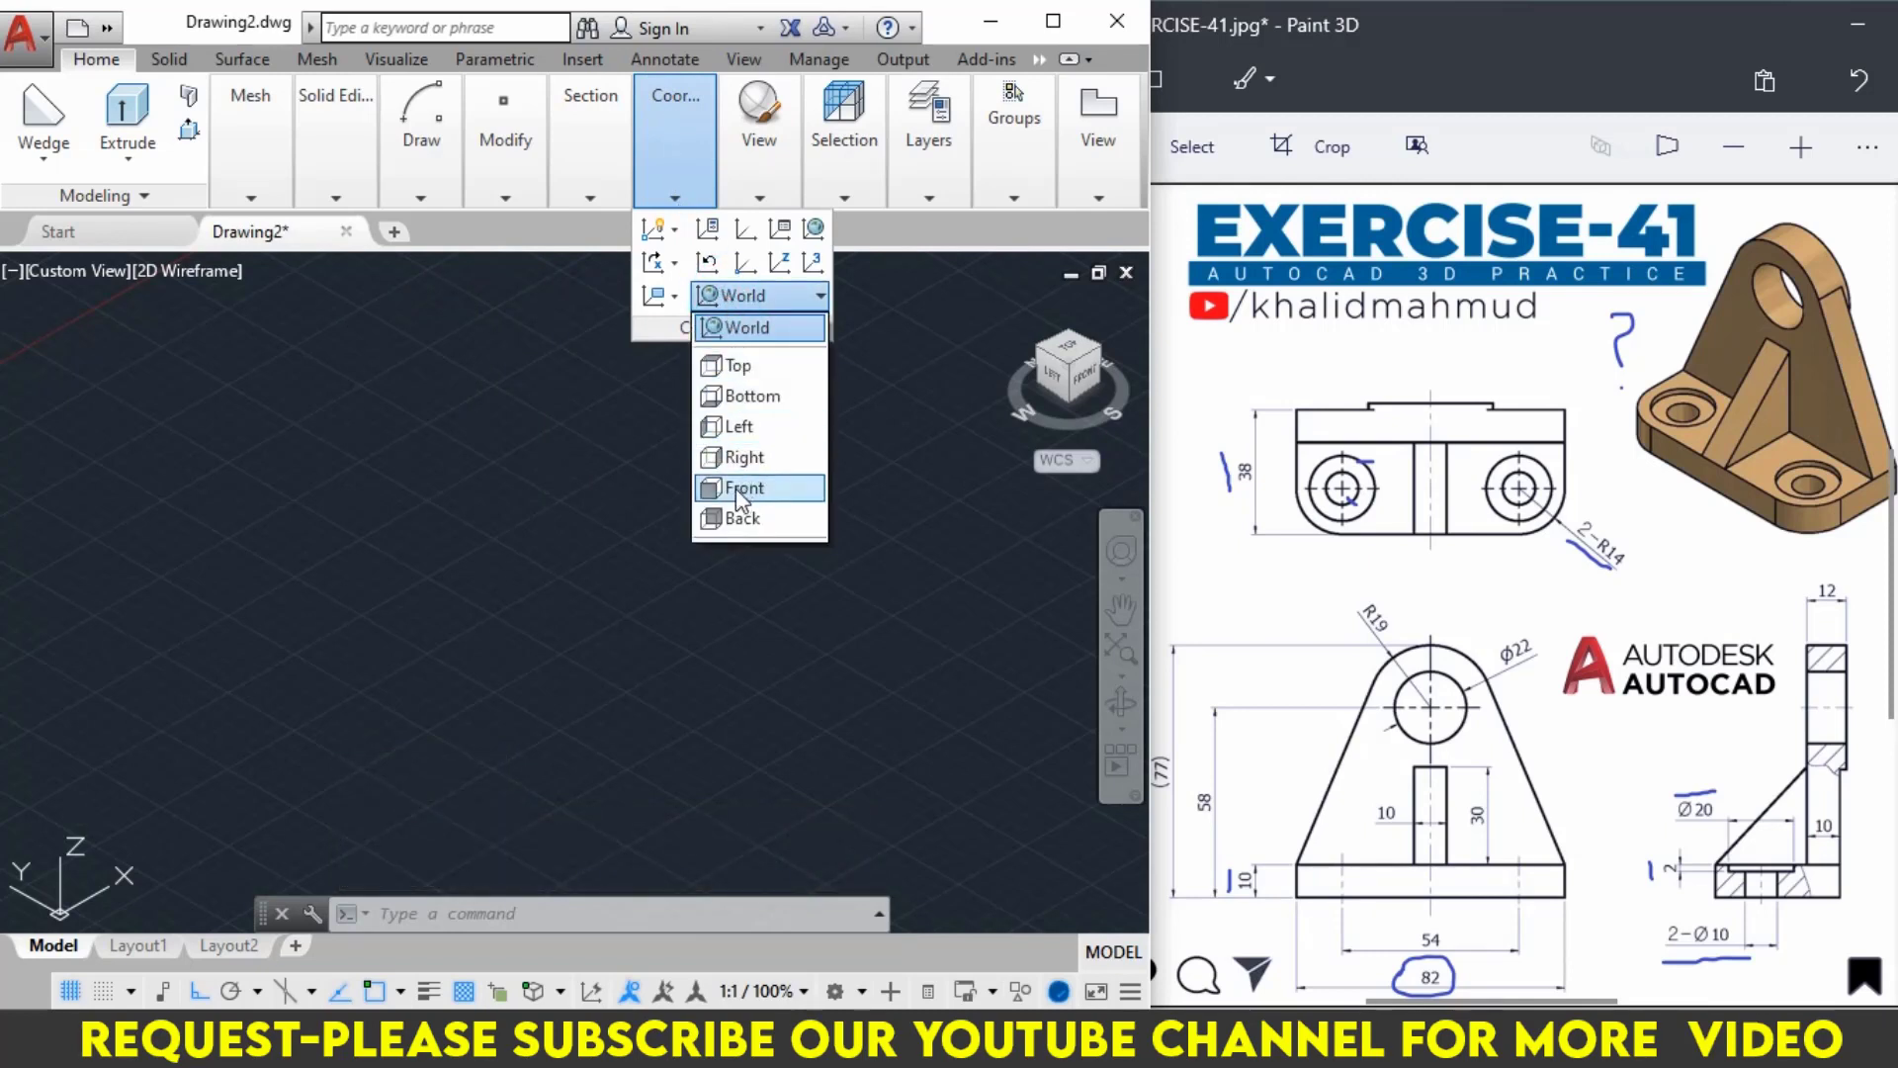
{"action": "left_click", "coordinate": [780, 499]}
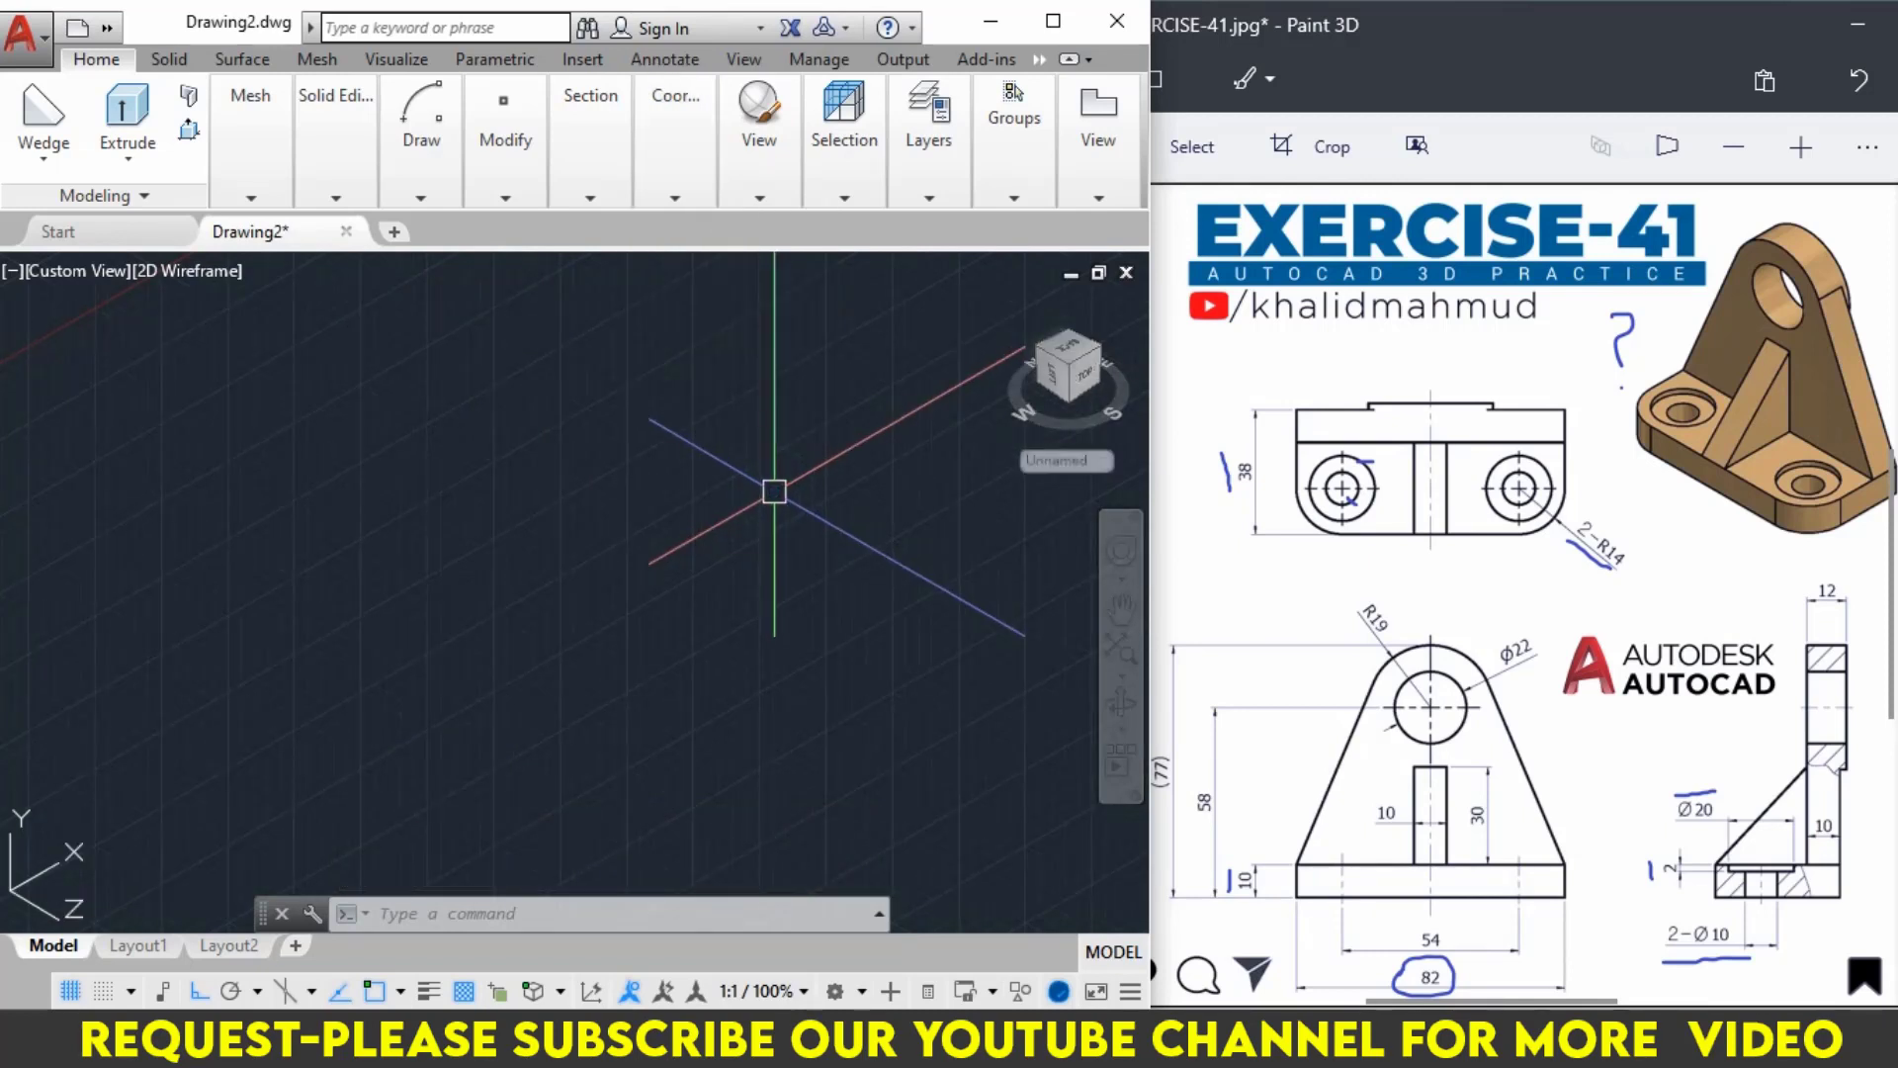
{"action": "mouse_move", "coordinate": [1068, 368]}
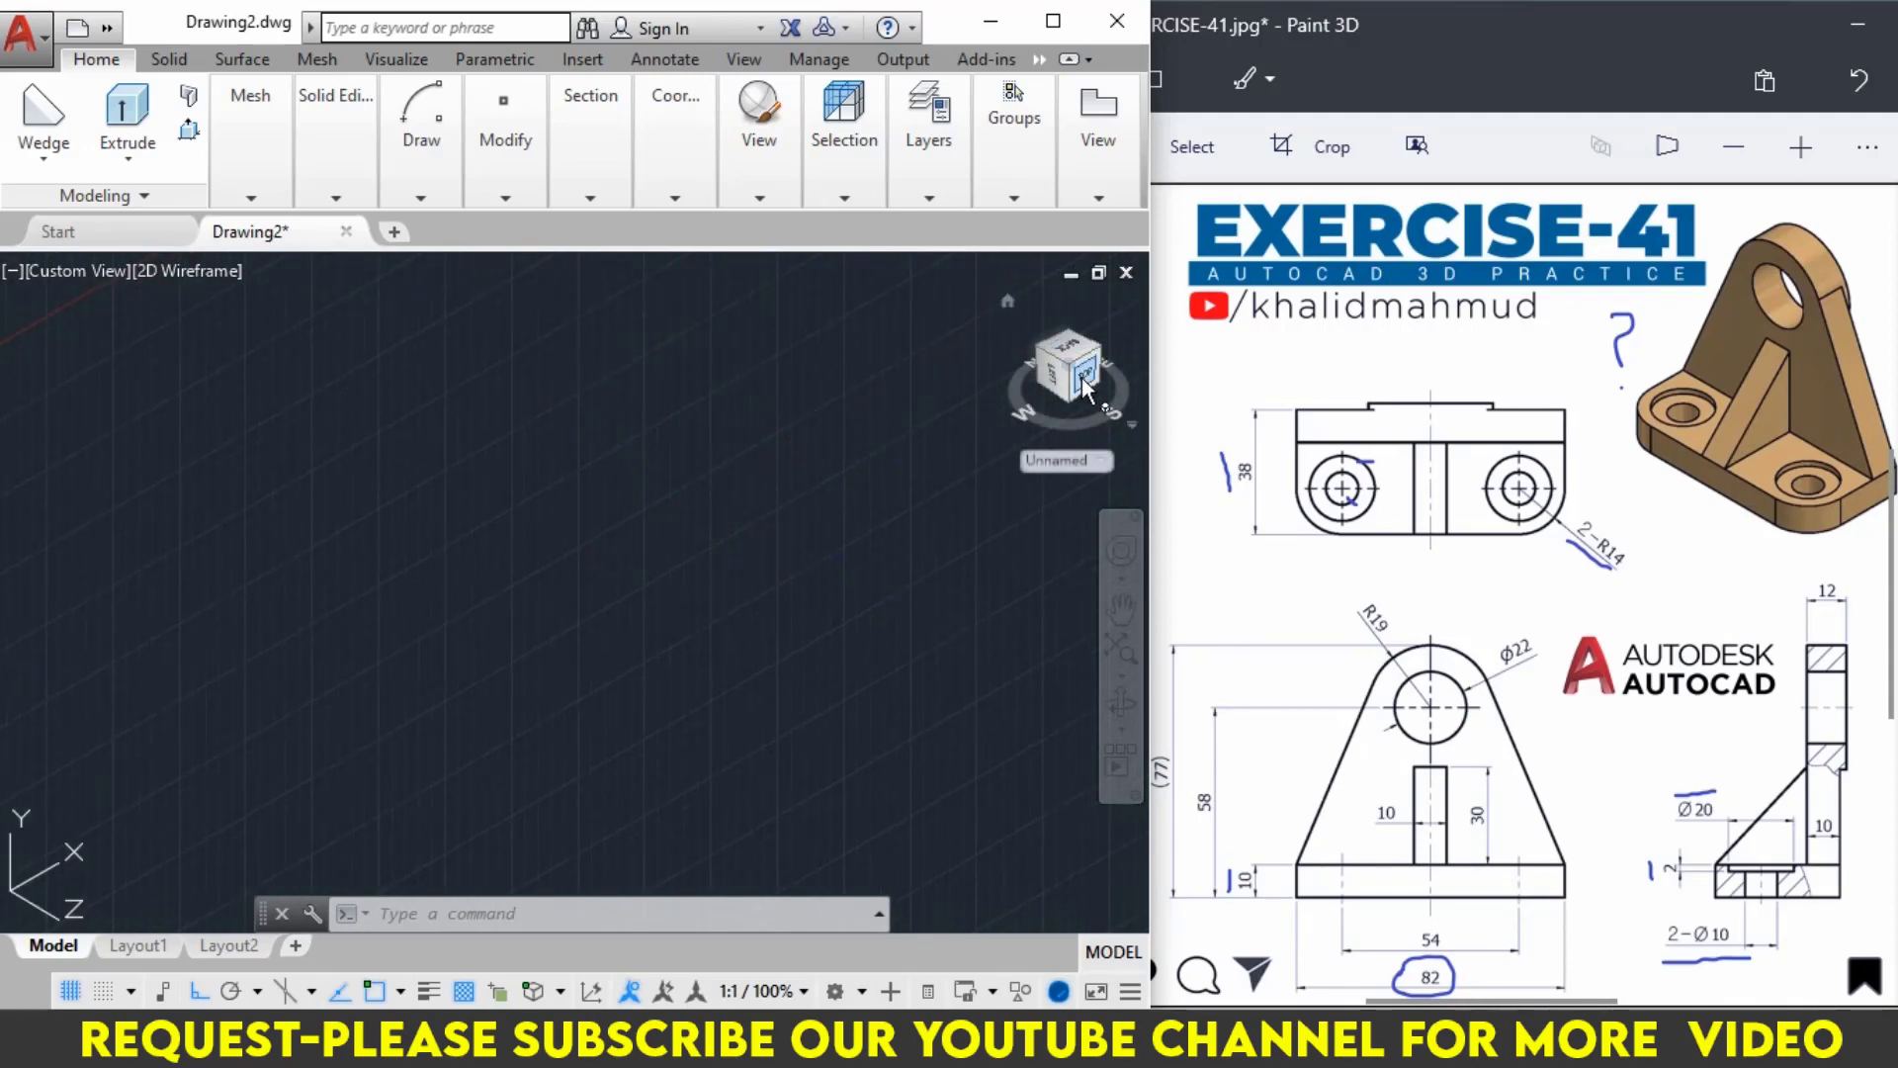
{"action": "left_click", "coordinate": [1084, 378]}
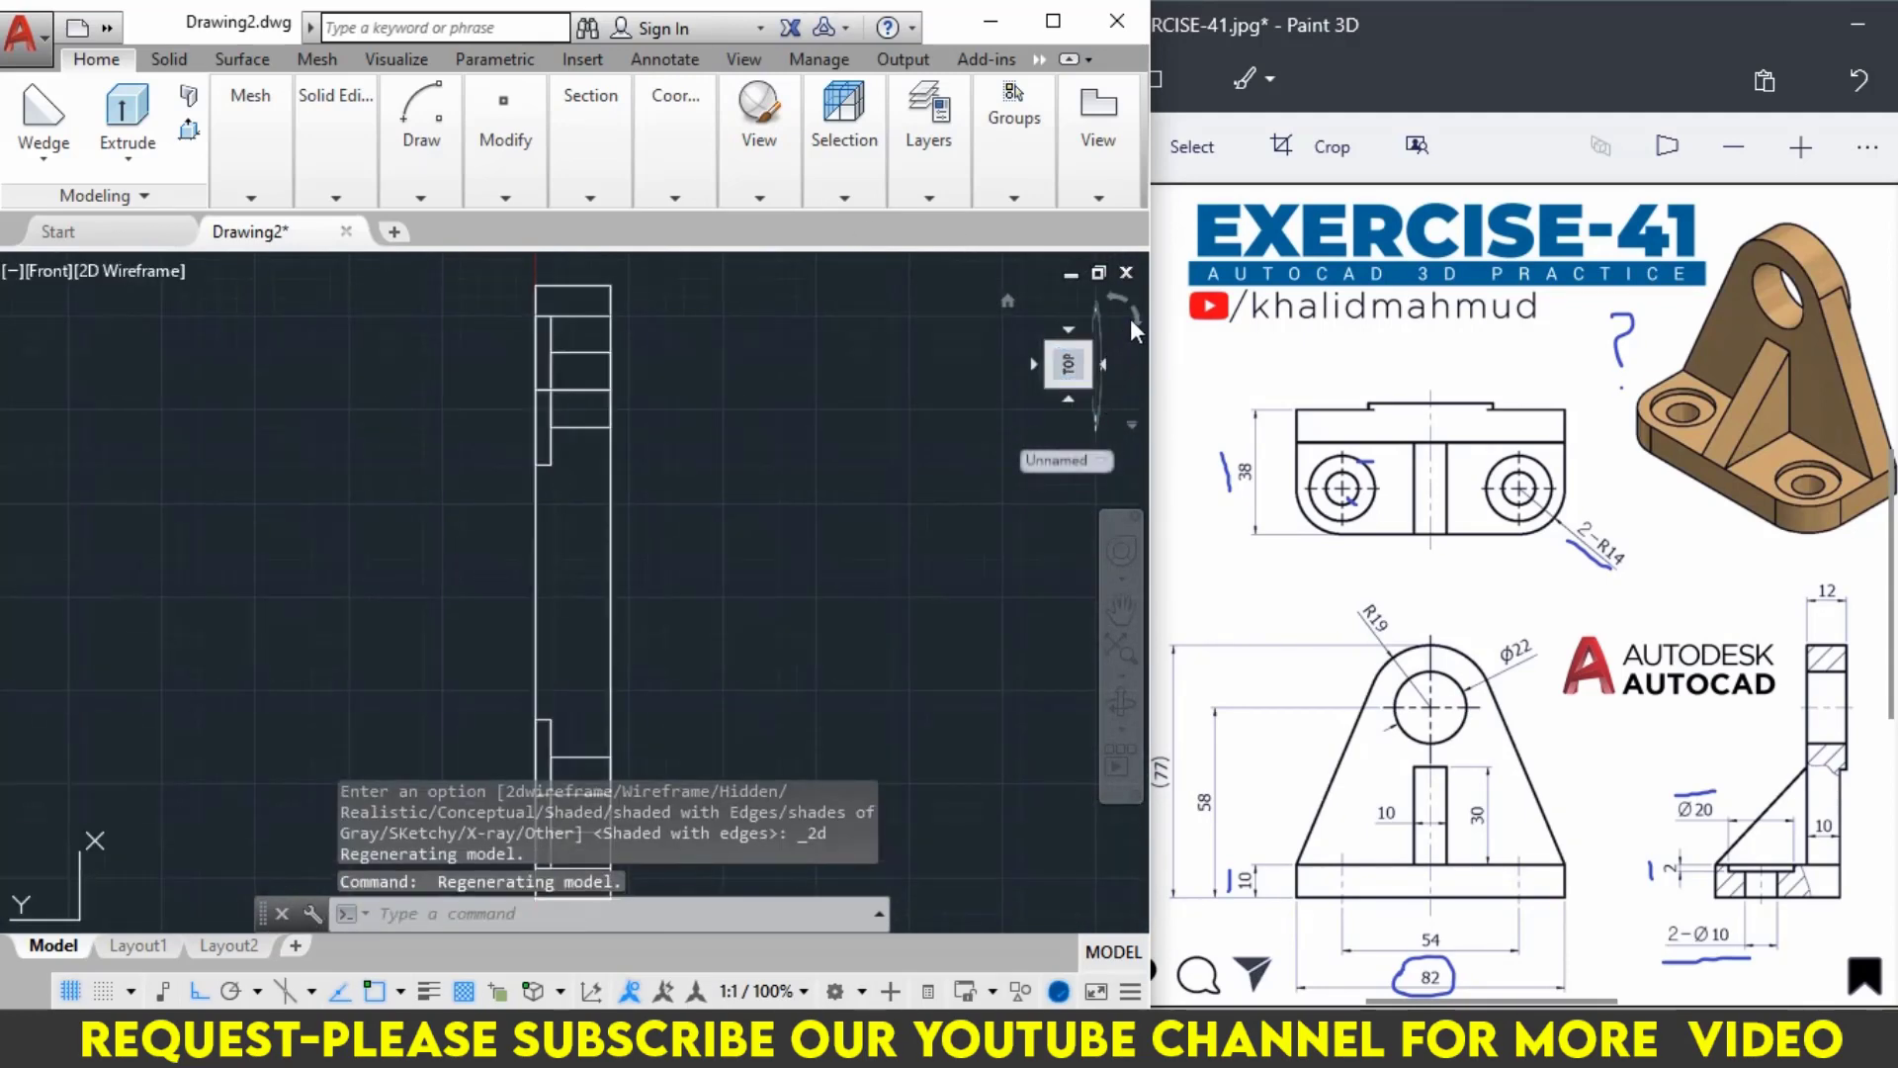
{"action": "left_click", "coordinate": [1133, 318]}
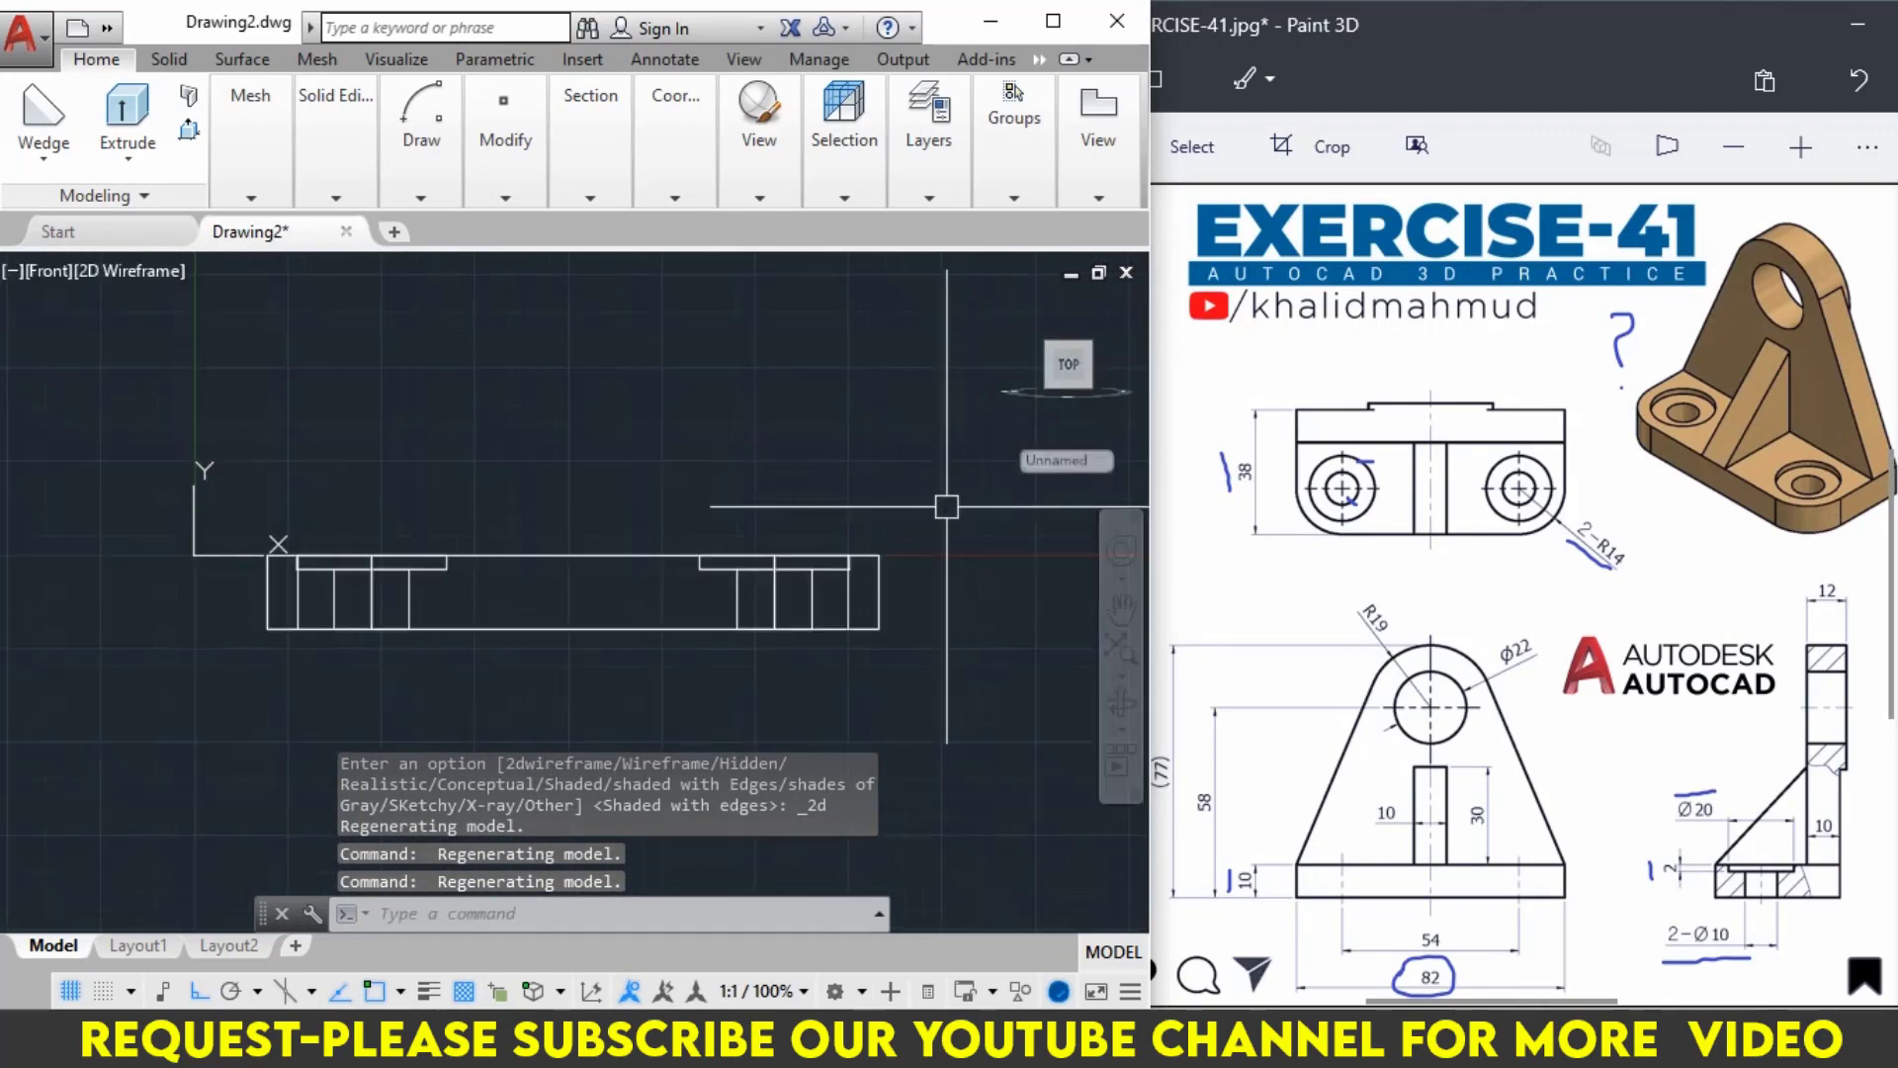
{"action": "middle_click_drag", "start_coordinate": [948, 531], "coordinate": [11, 536]}
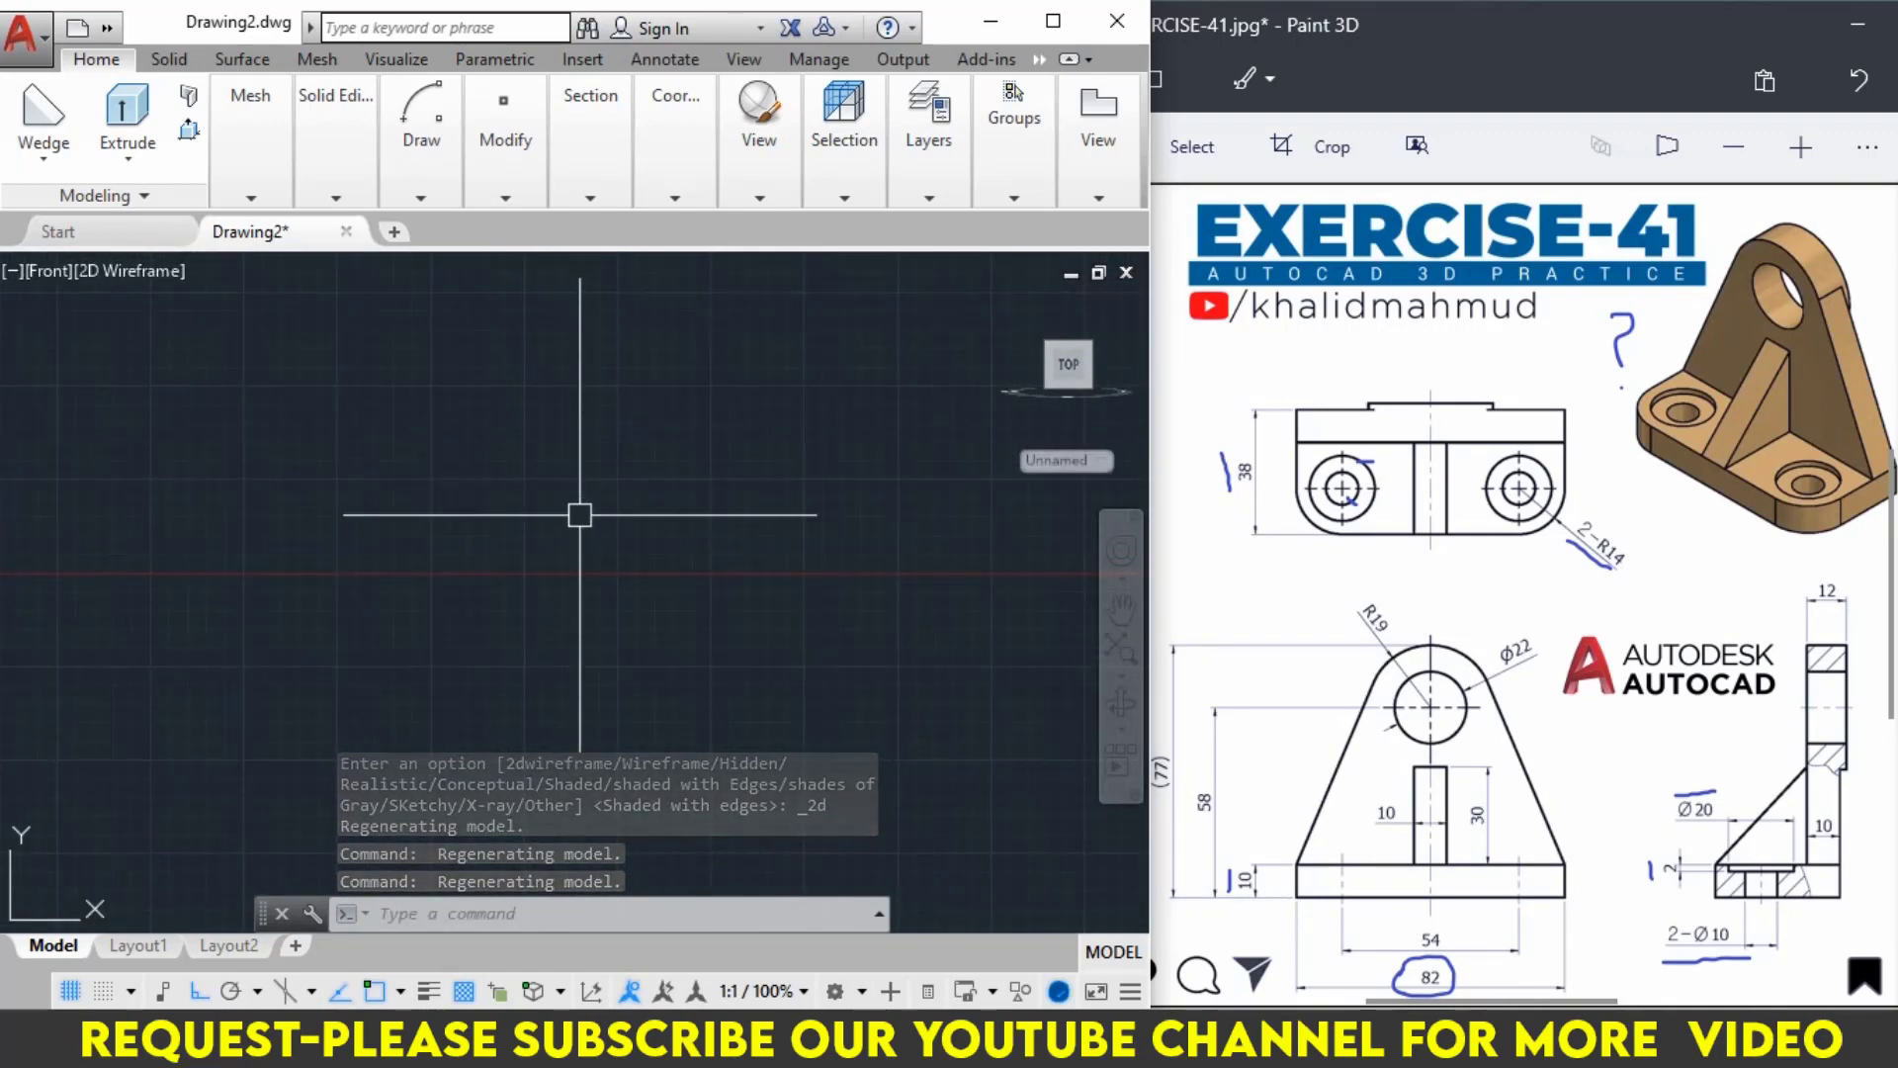
{"action": "type", "text": "REC"}
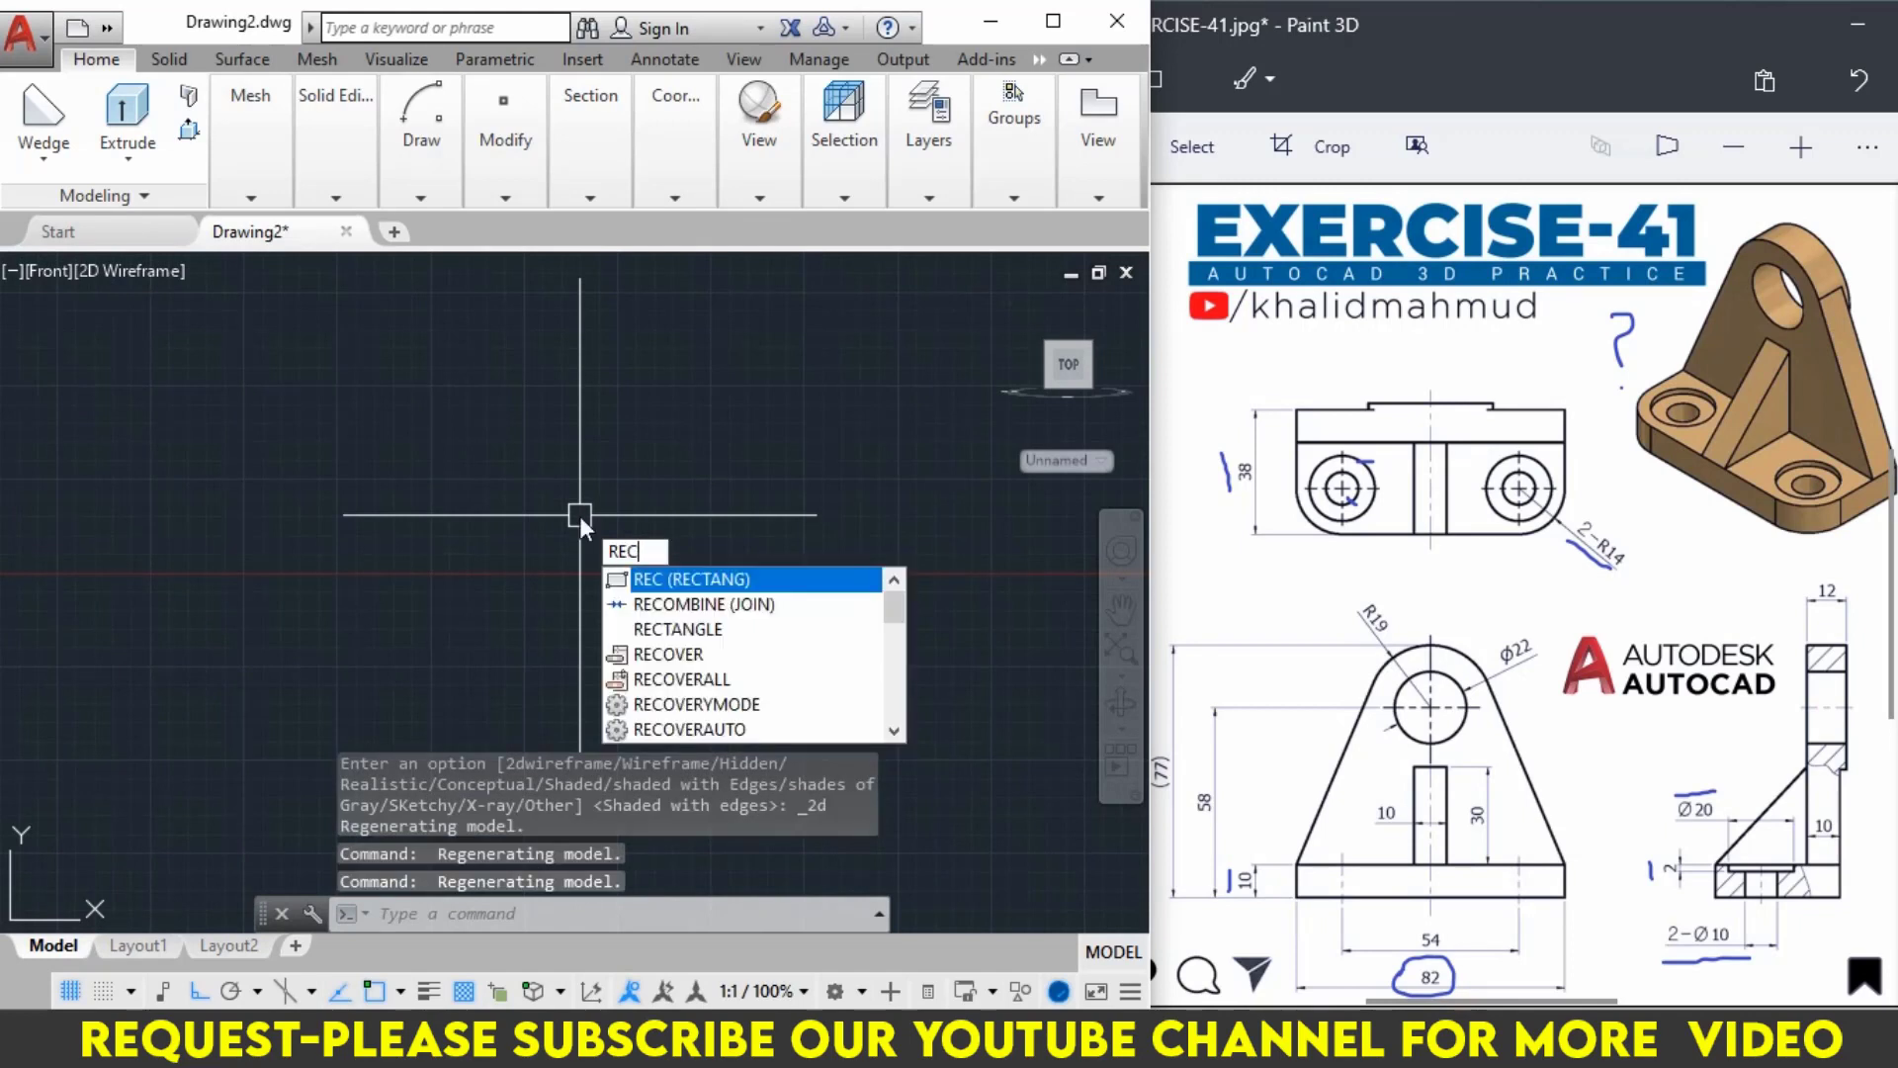
Draw an 82 × 10 rectangle with the Dimensions option, then circle the 58 dimension on the reference.
{"action": "key", "text": "Return"}
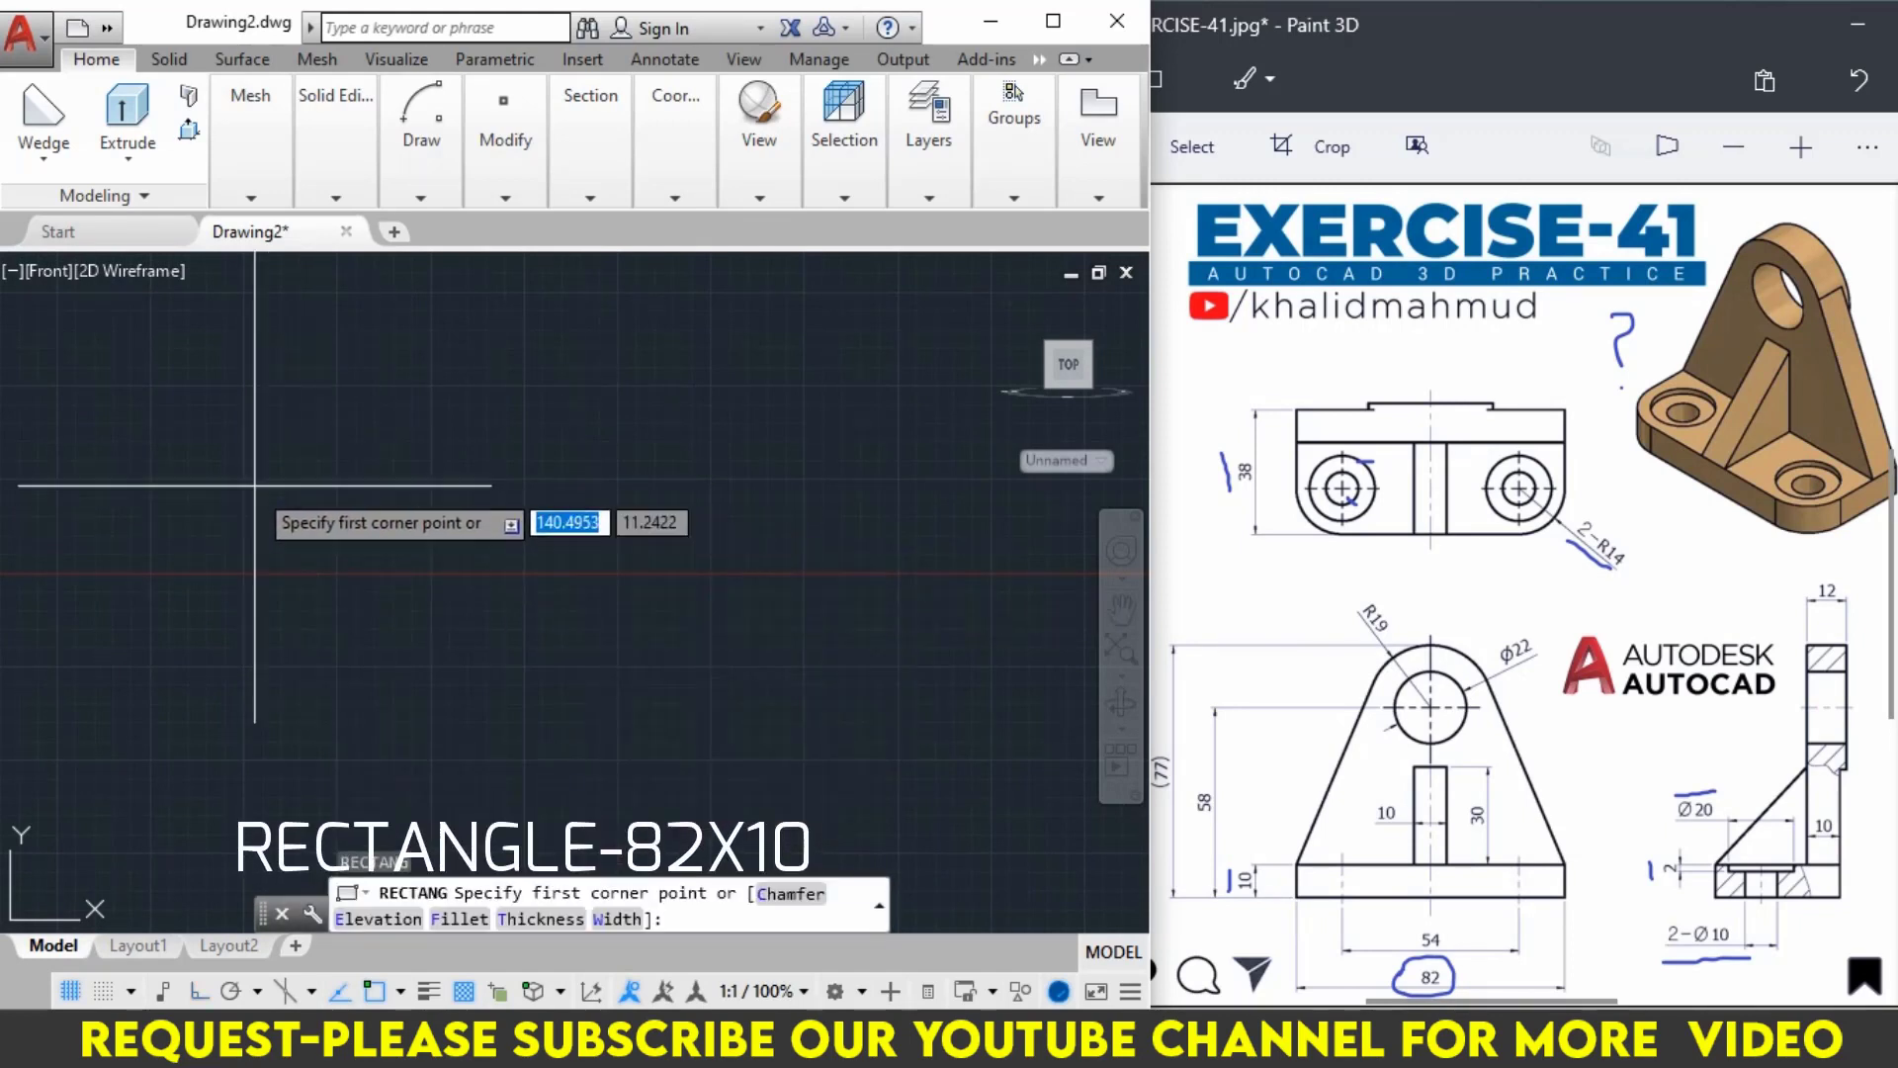
{"action": "left_click", "coordinate": [209, 483]}
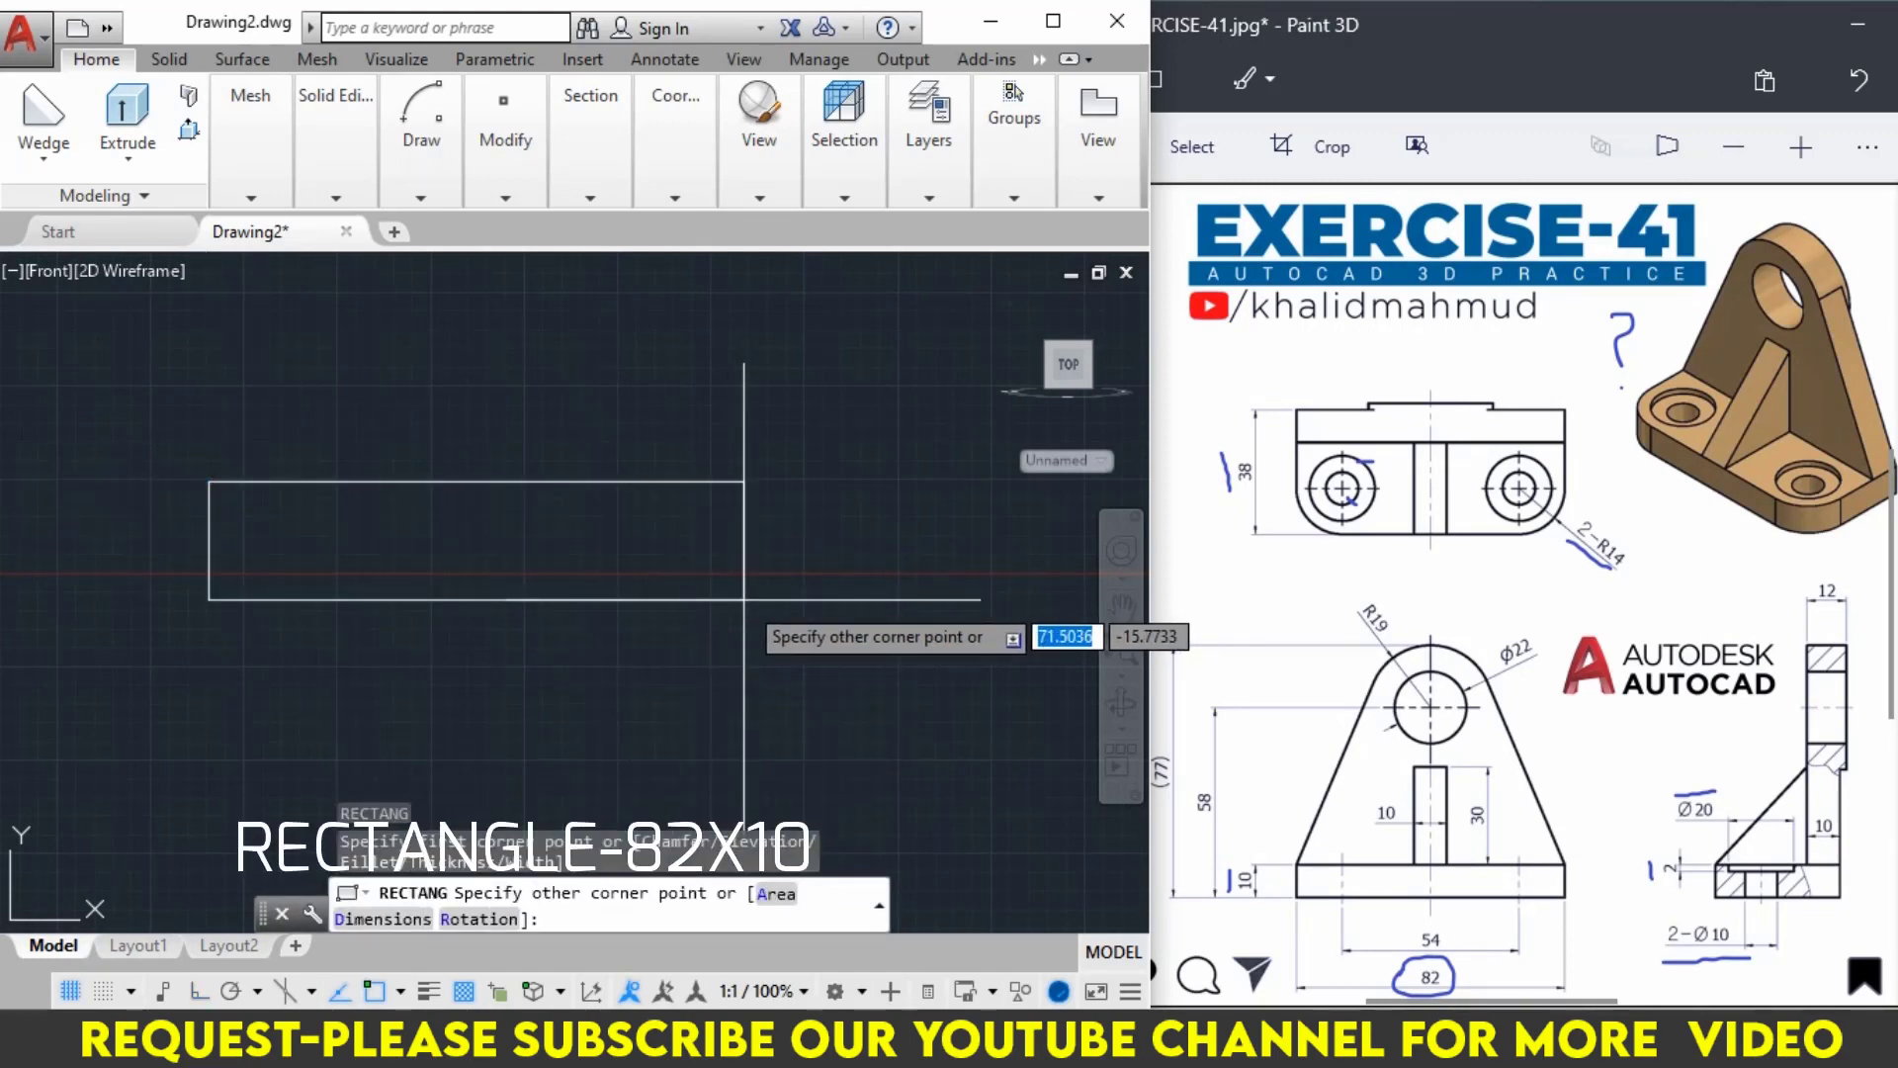
{"action": "type", "text": "d"}
{"action": "key", "text": "Return"}
{"action": "type", "text": "8"}
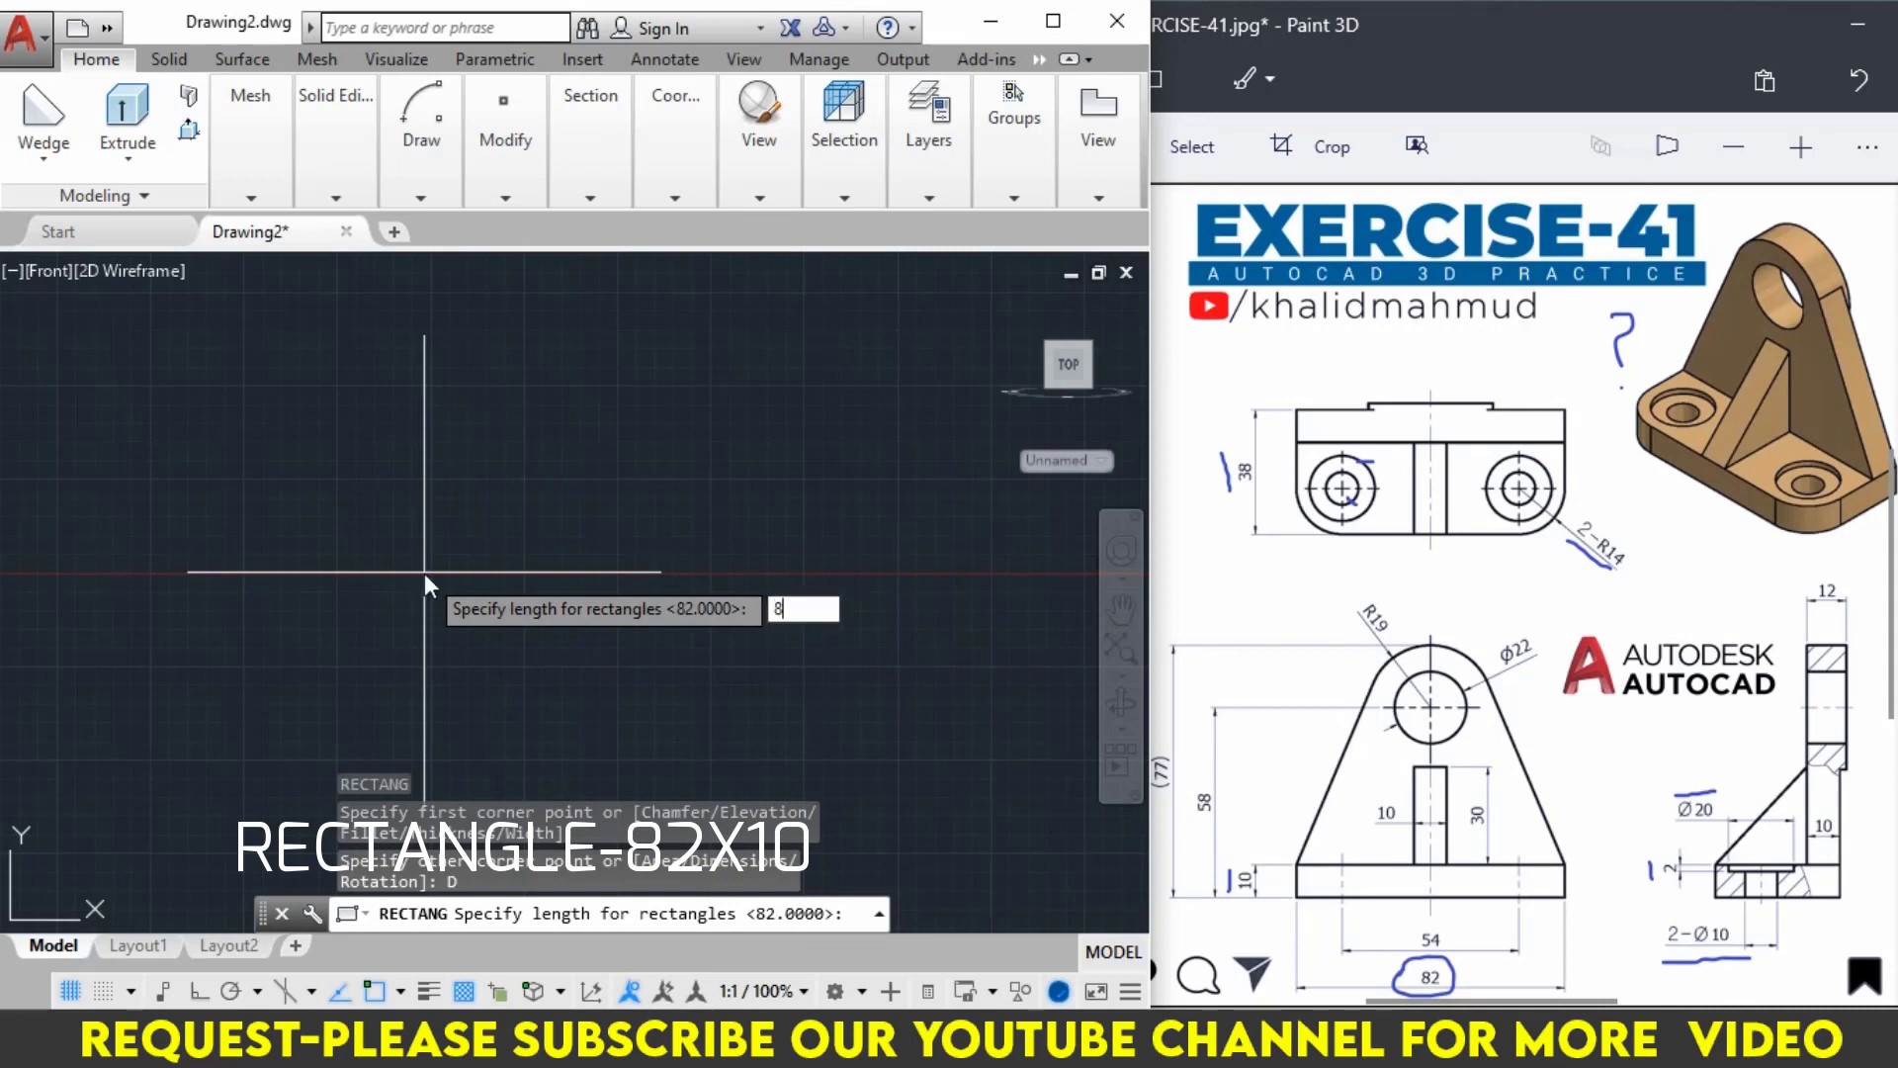
{"action": "type", "text": "2"}
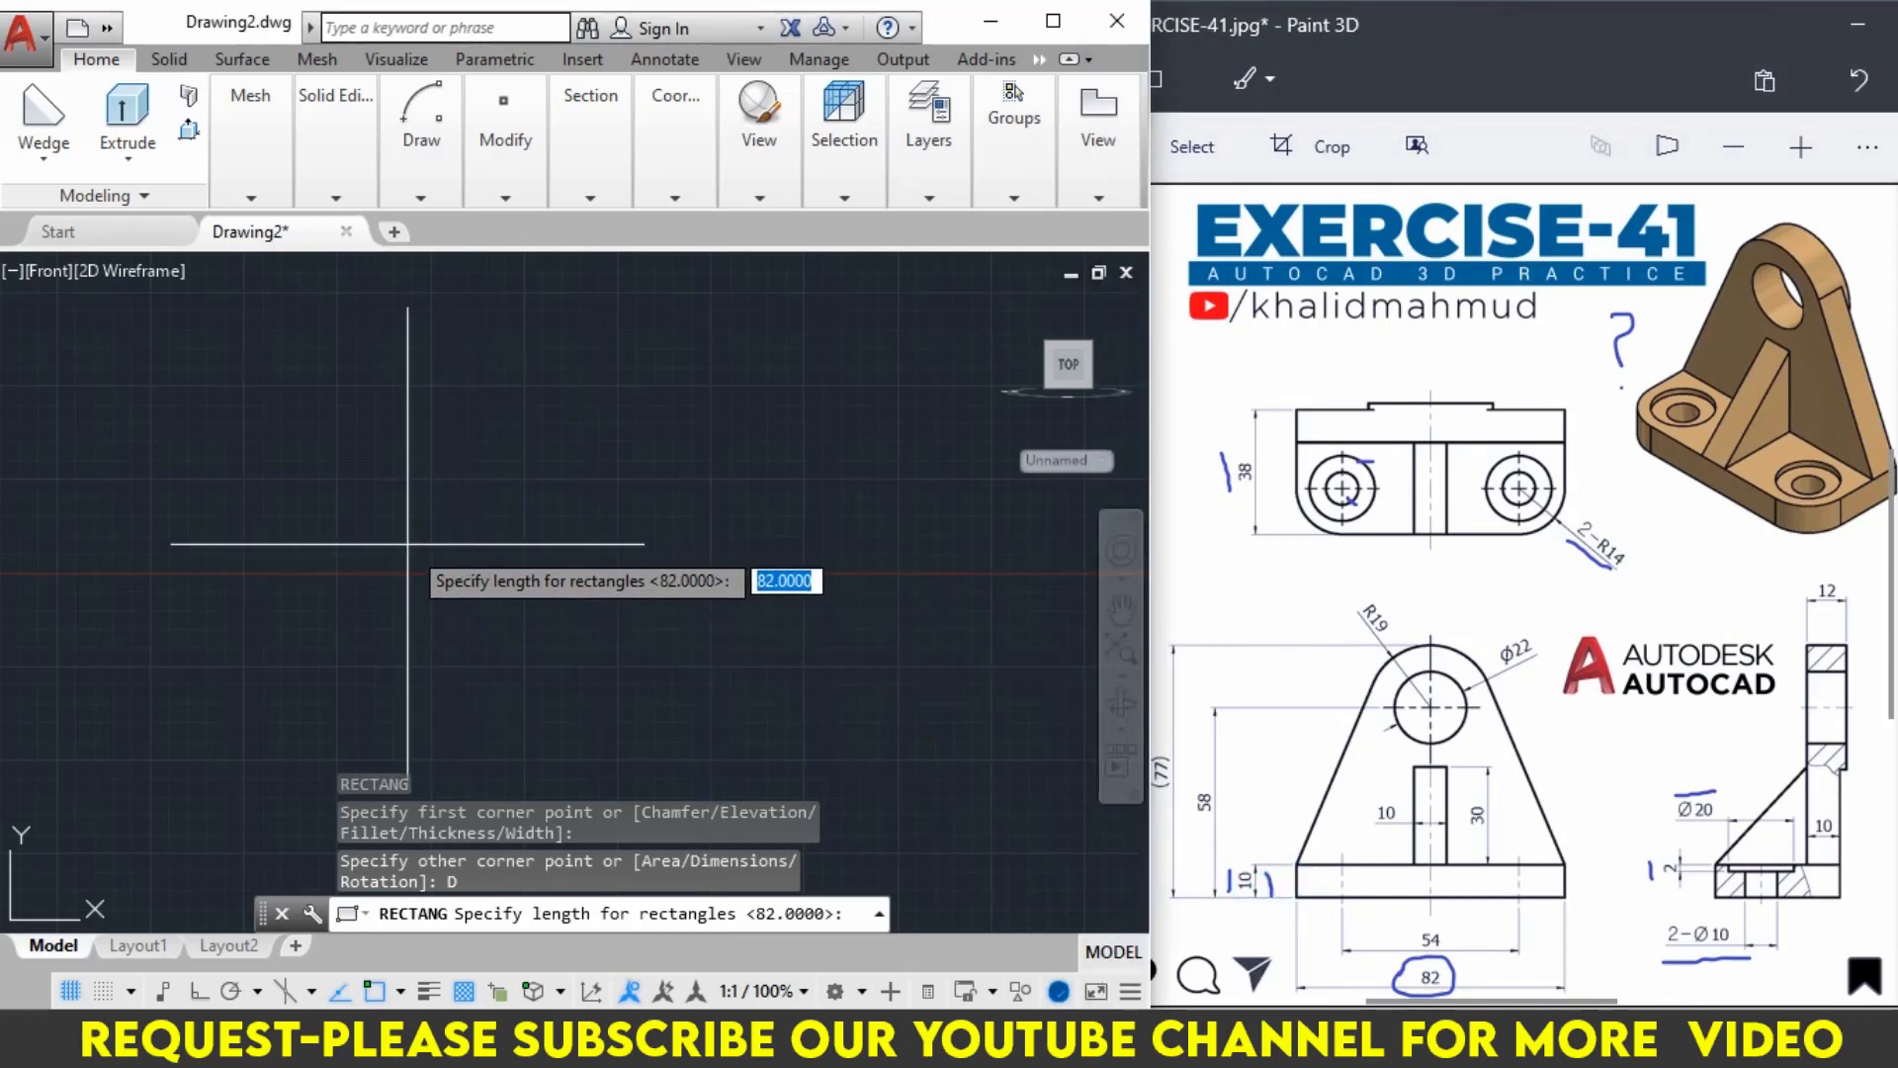
{"action": "key", "text": "Return"}
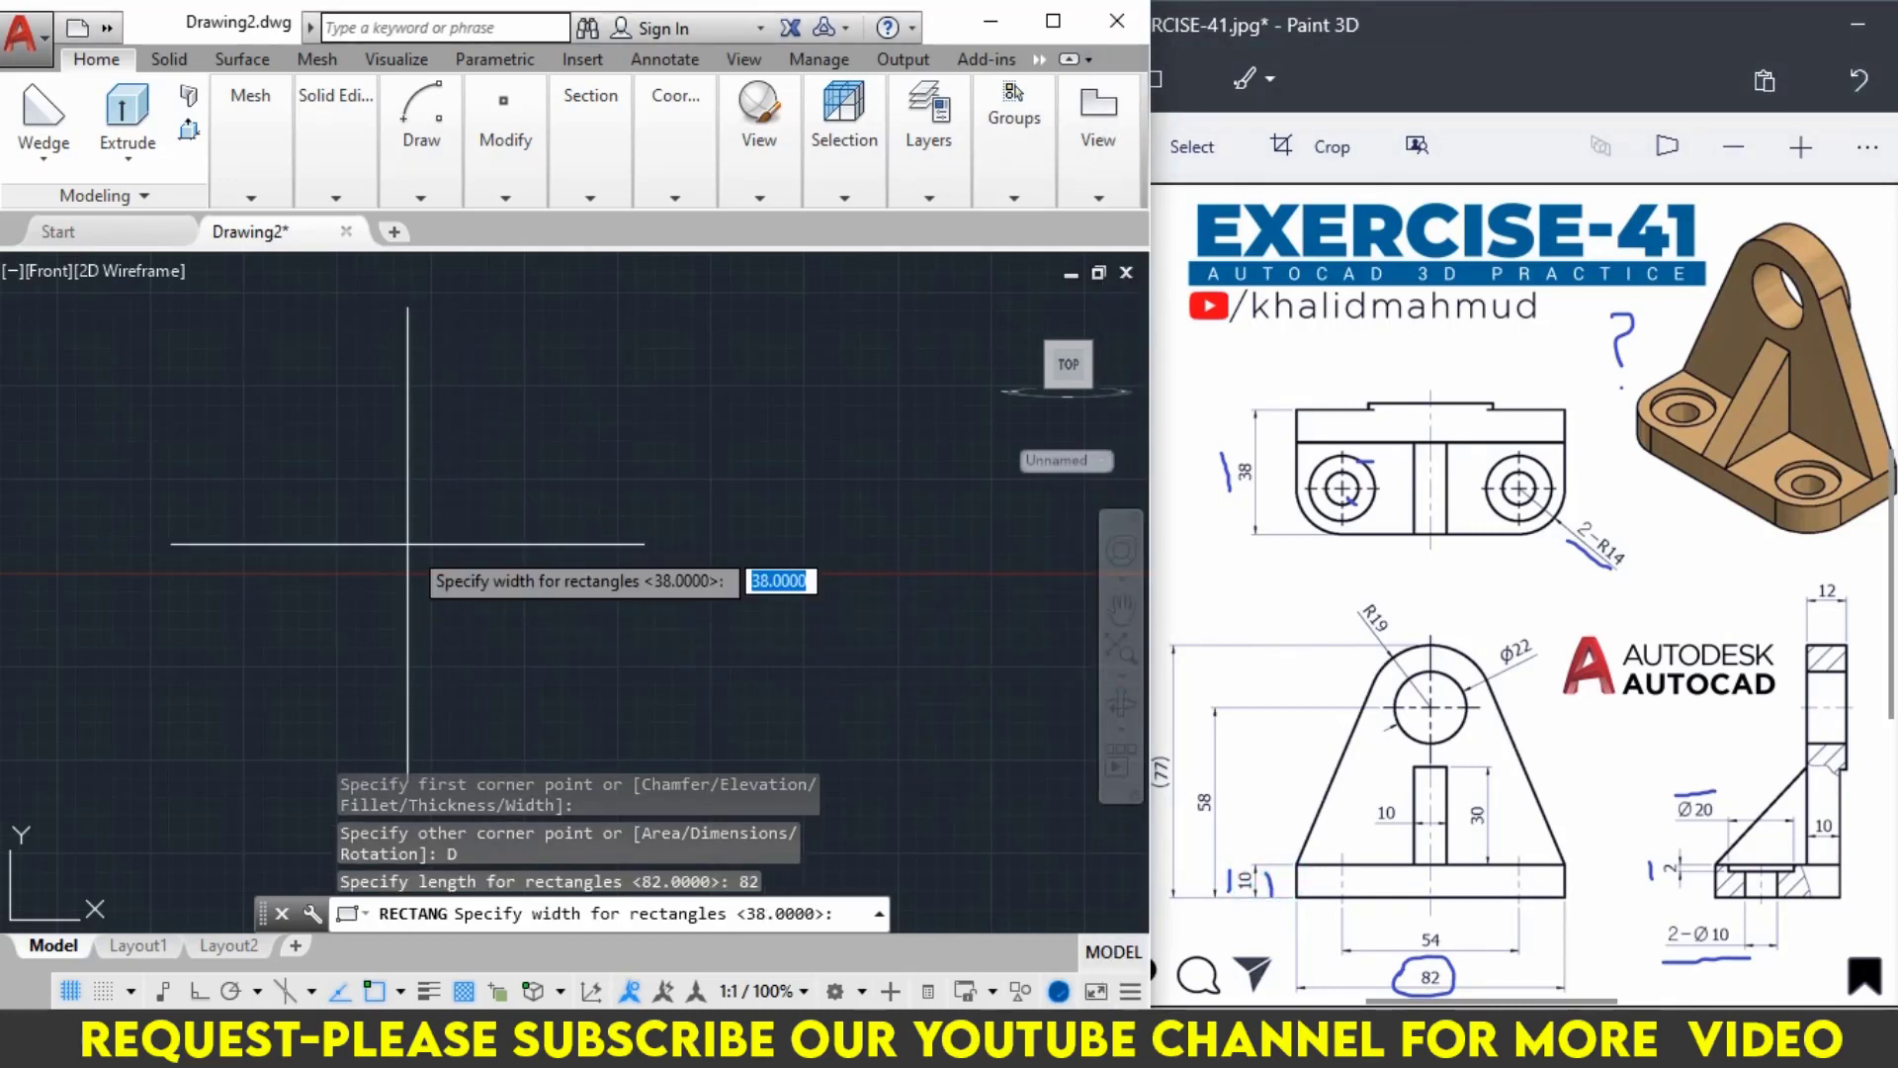
{"action": "type", "text": "10"}
{"action": "key", "text": "Return"}
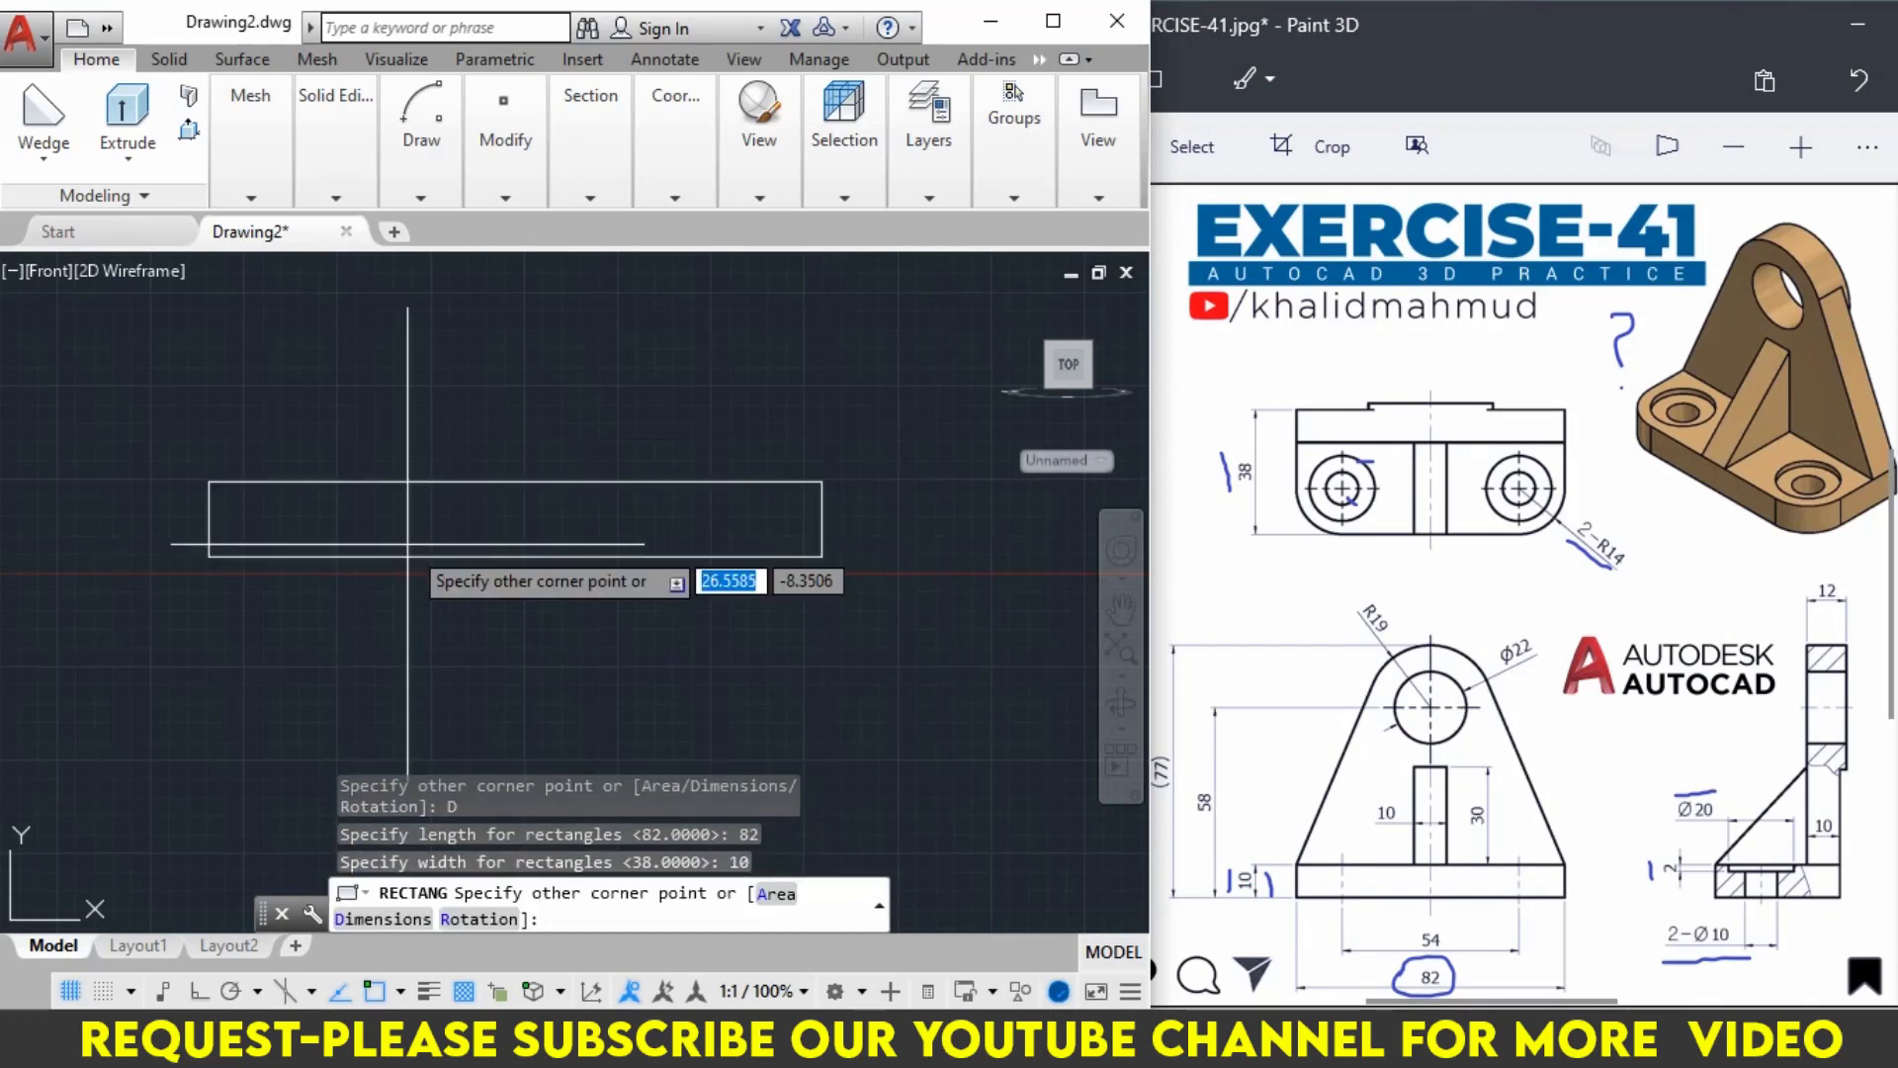
{"action": "left_click", "coordinate": [438, 587]}
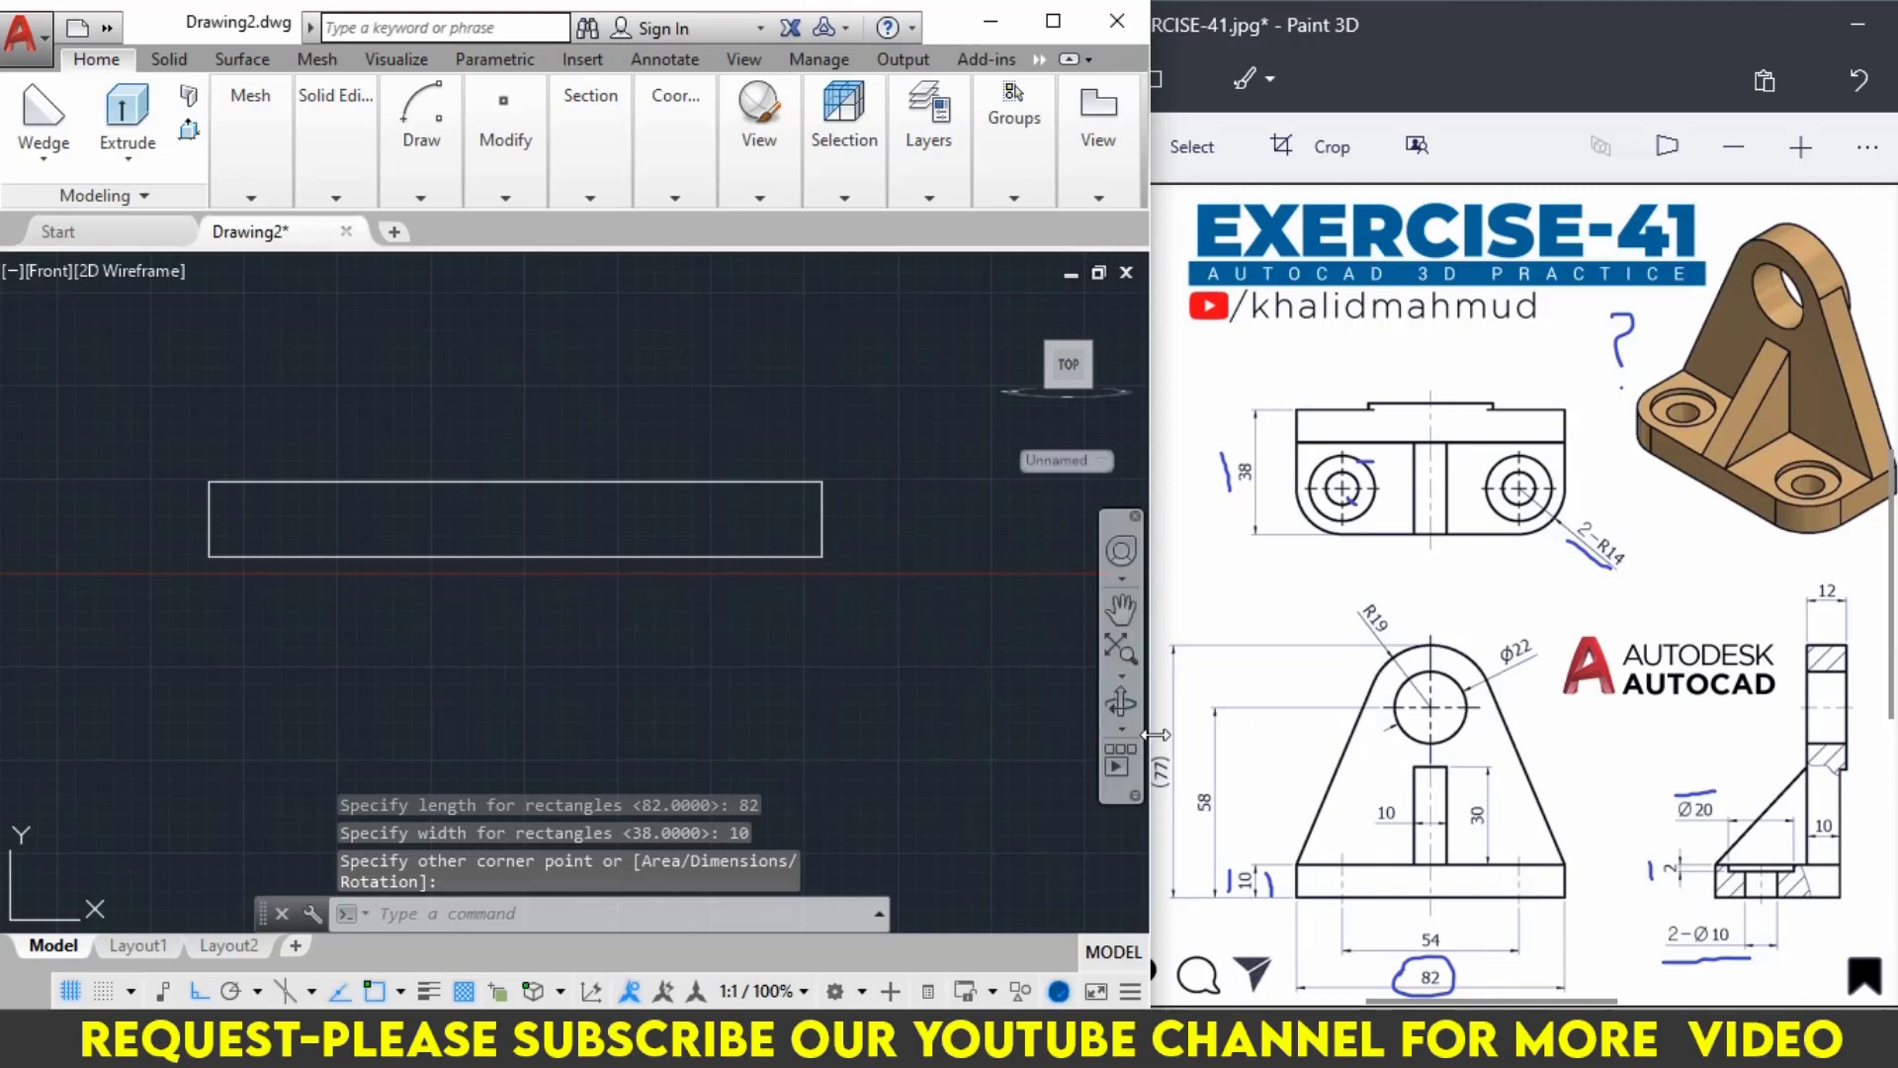
{"action": "left_click", "coordinate": [1192, 791]}
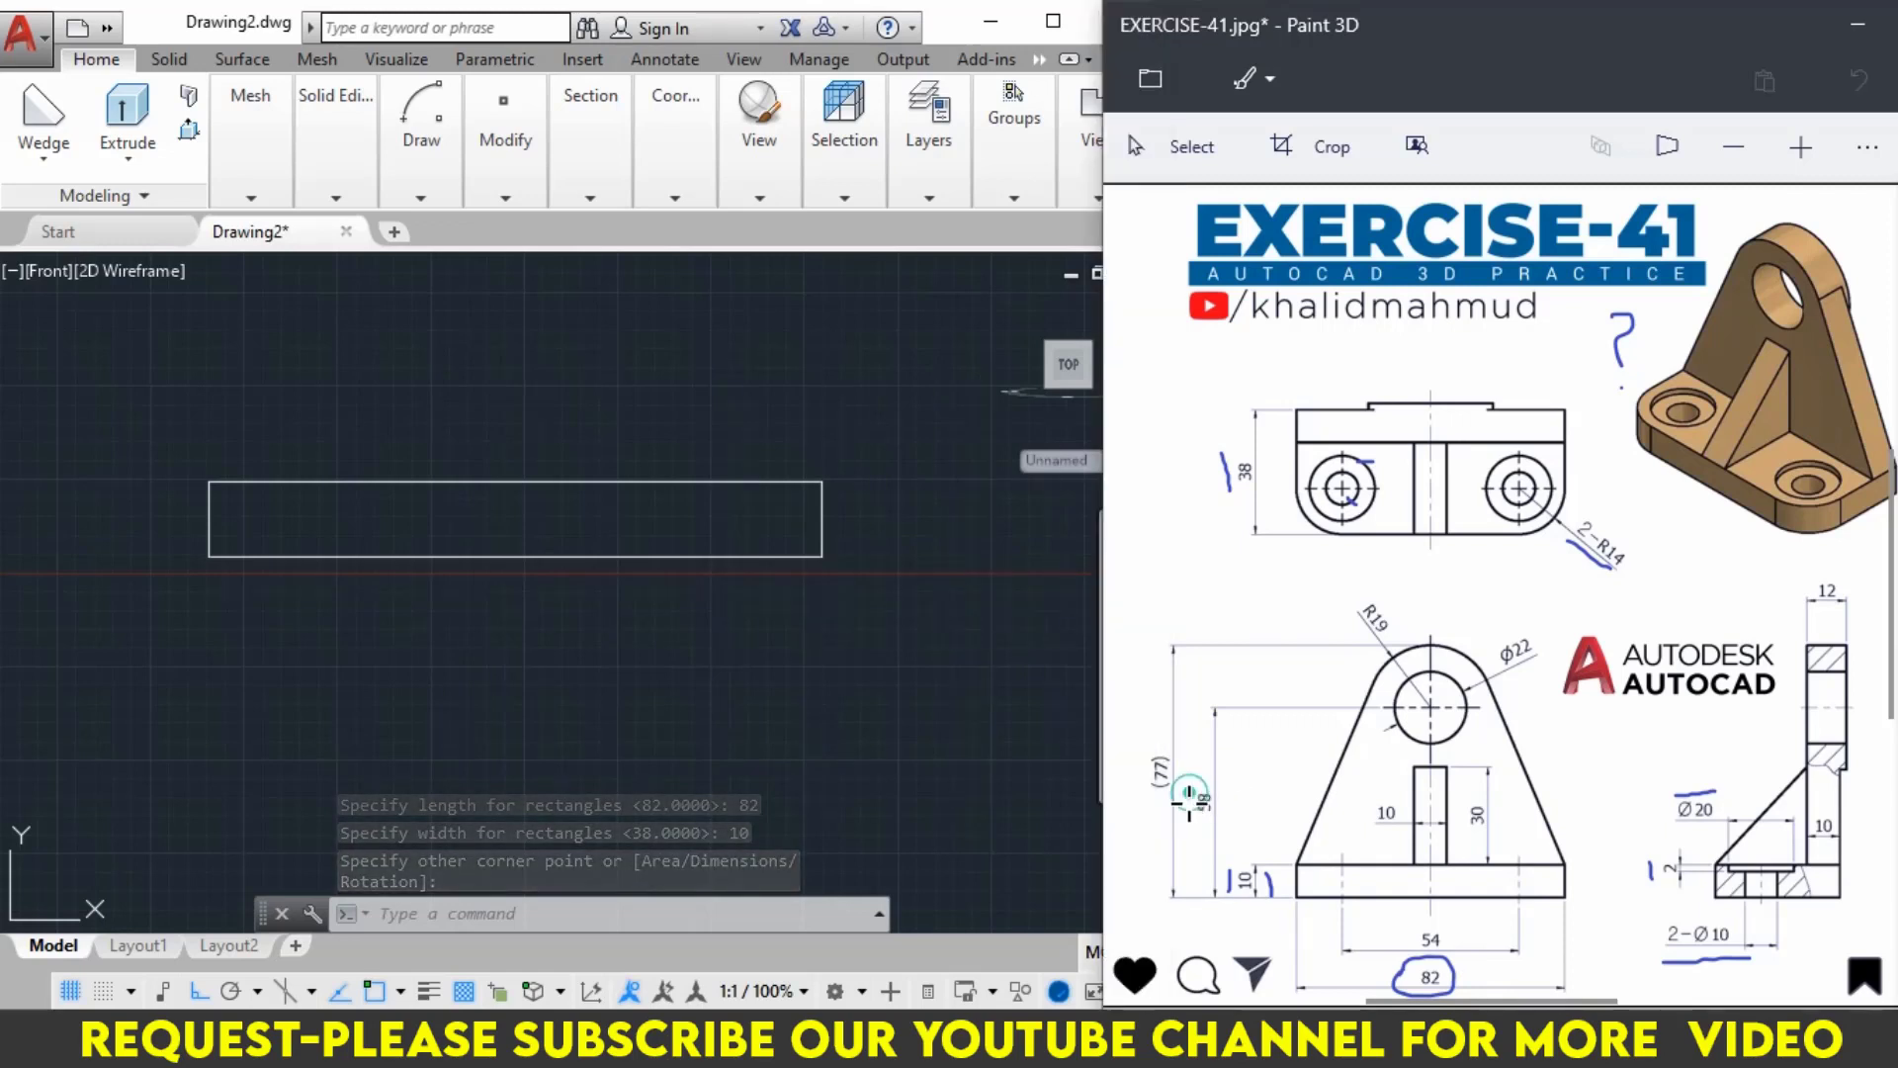
{"action": "left_click_drag", "start_coordinate": [1206, 776], "coordinate": [1210, 781]}
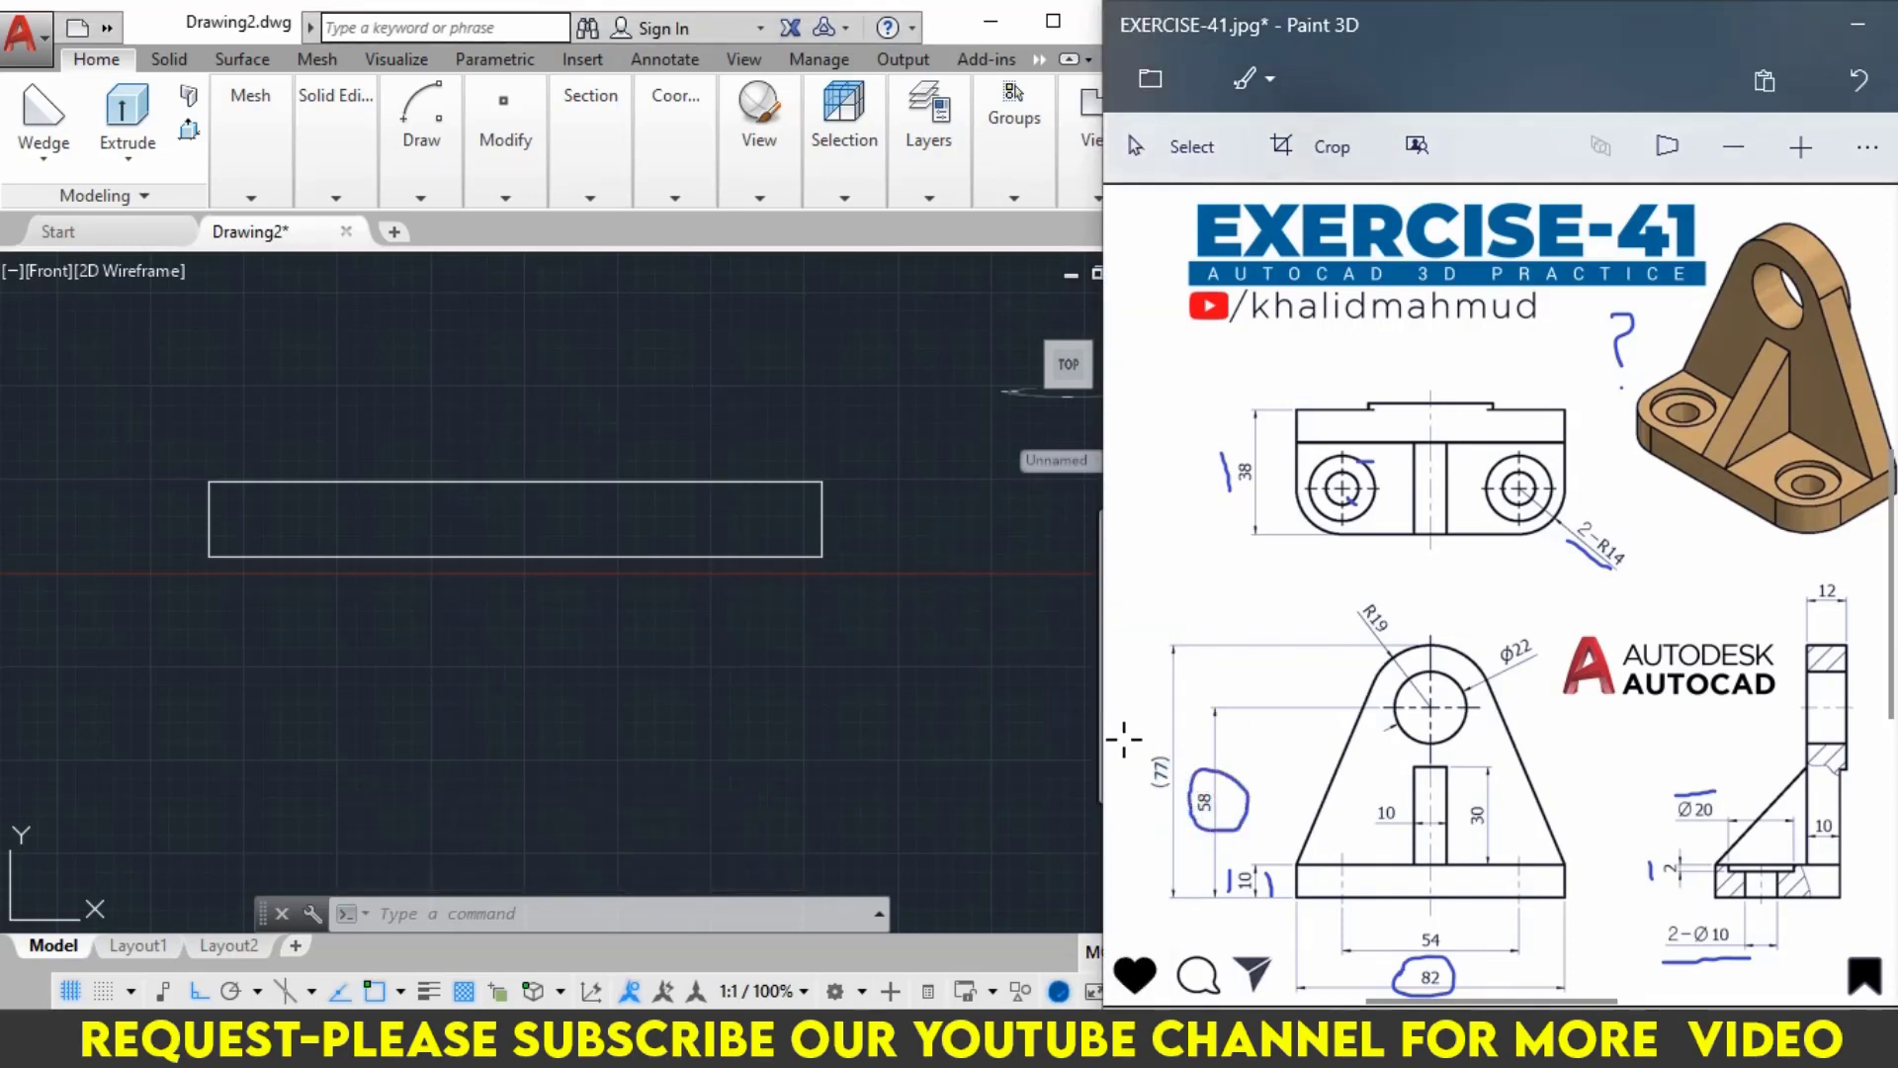
Draw a 58-unit vertical guide line upward from the top-edge midpoint of the 82 × 10 rectangle.
{"action": "left_click", "coordinate": [668, 647]}
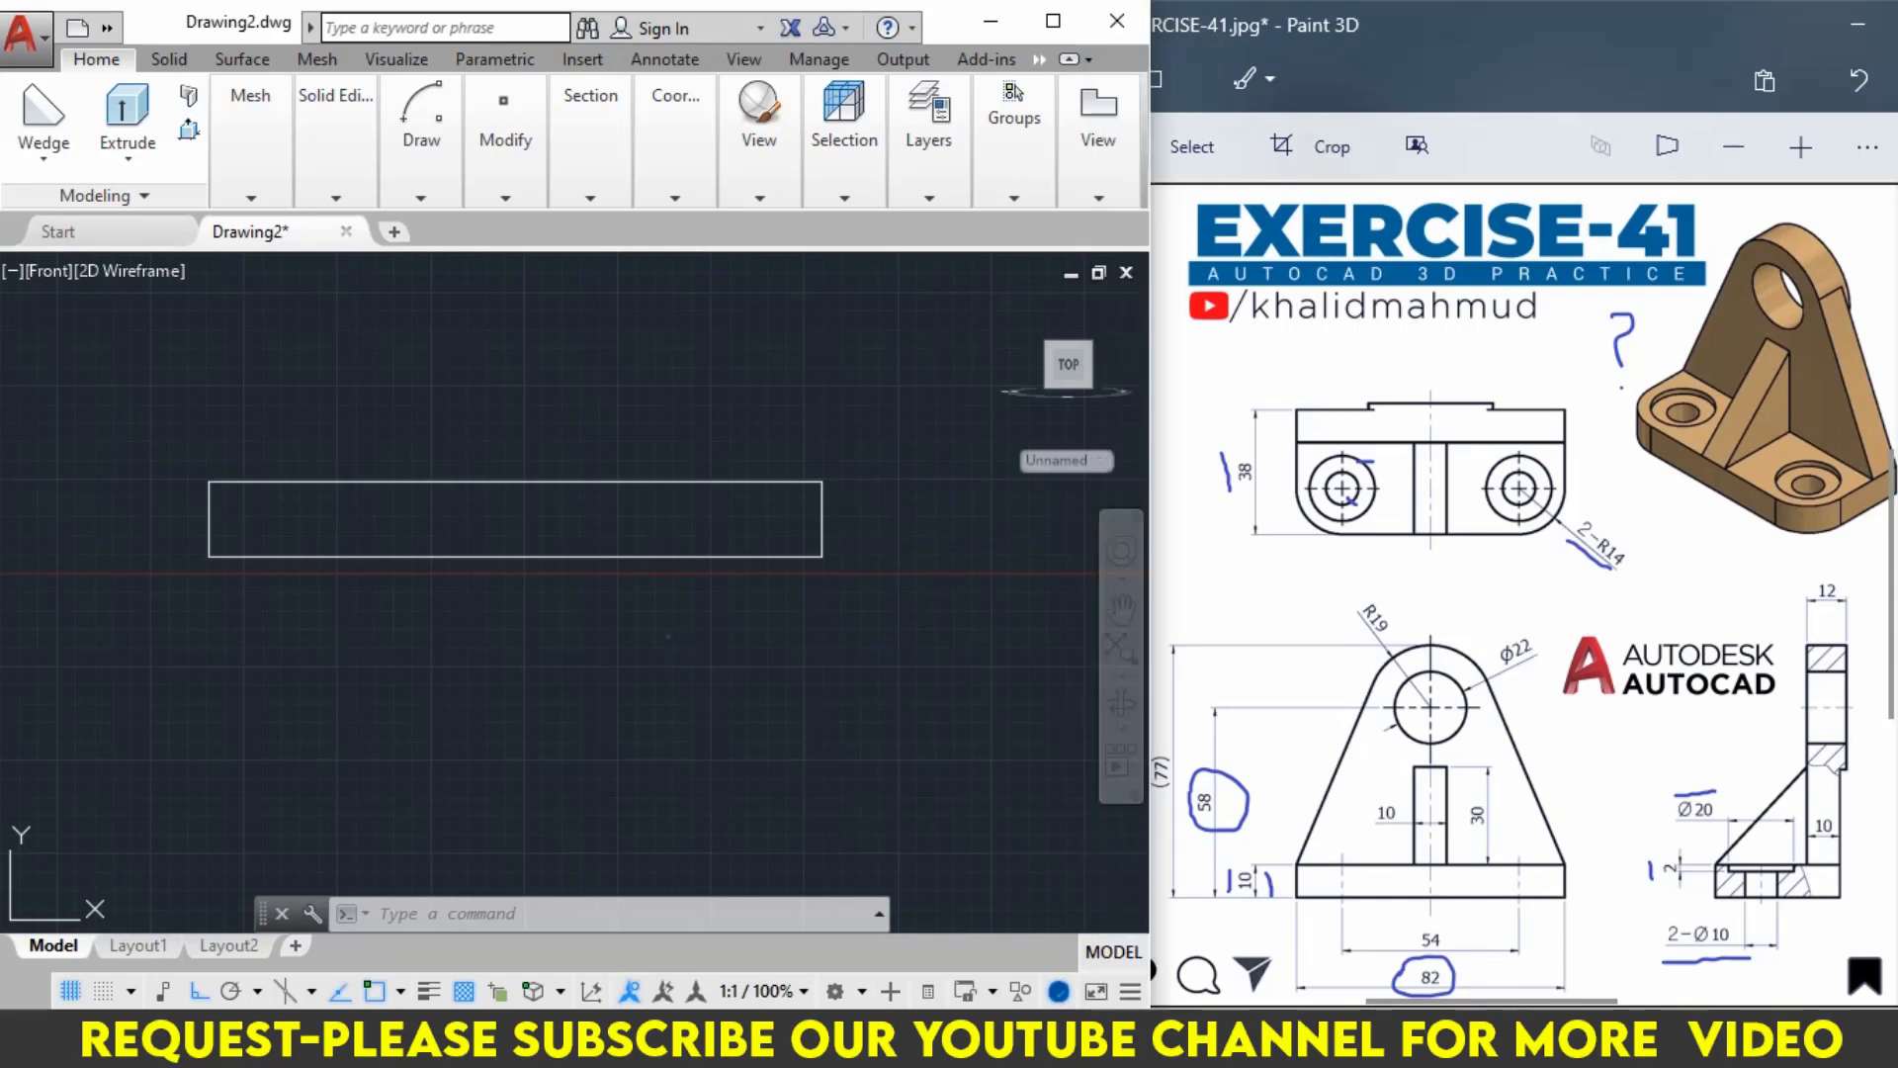
{"action": "middle_click_drag", "start_coordinate": [517, 550], "coordinate": [521, 787]}
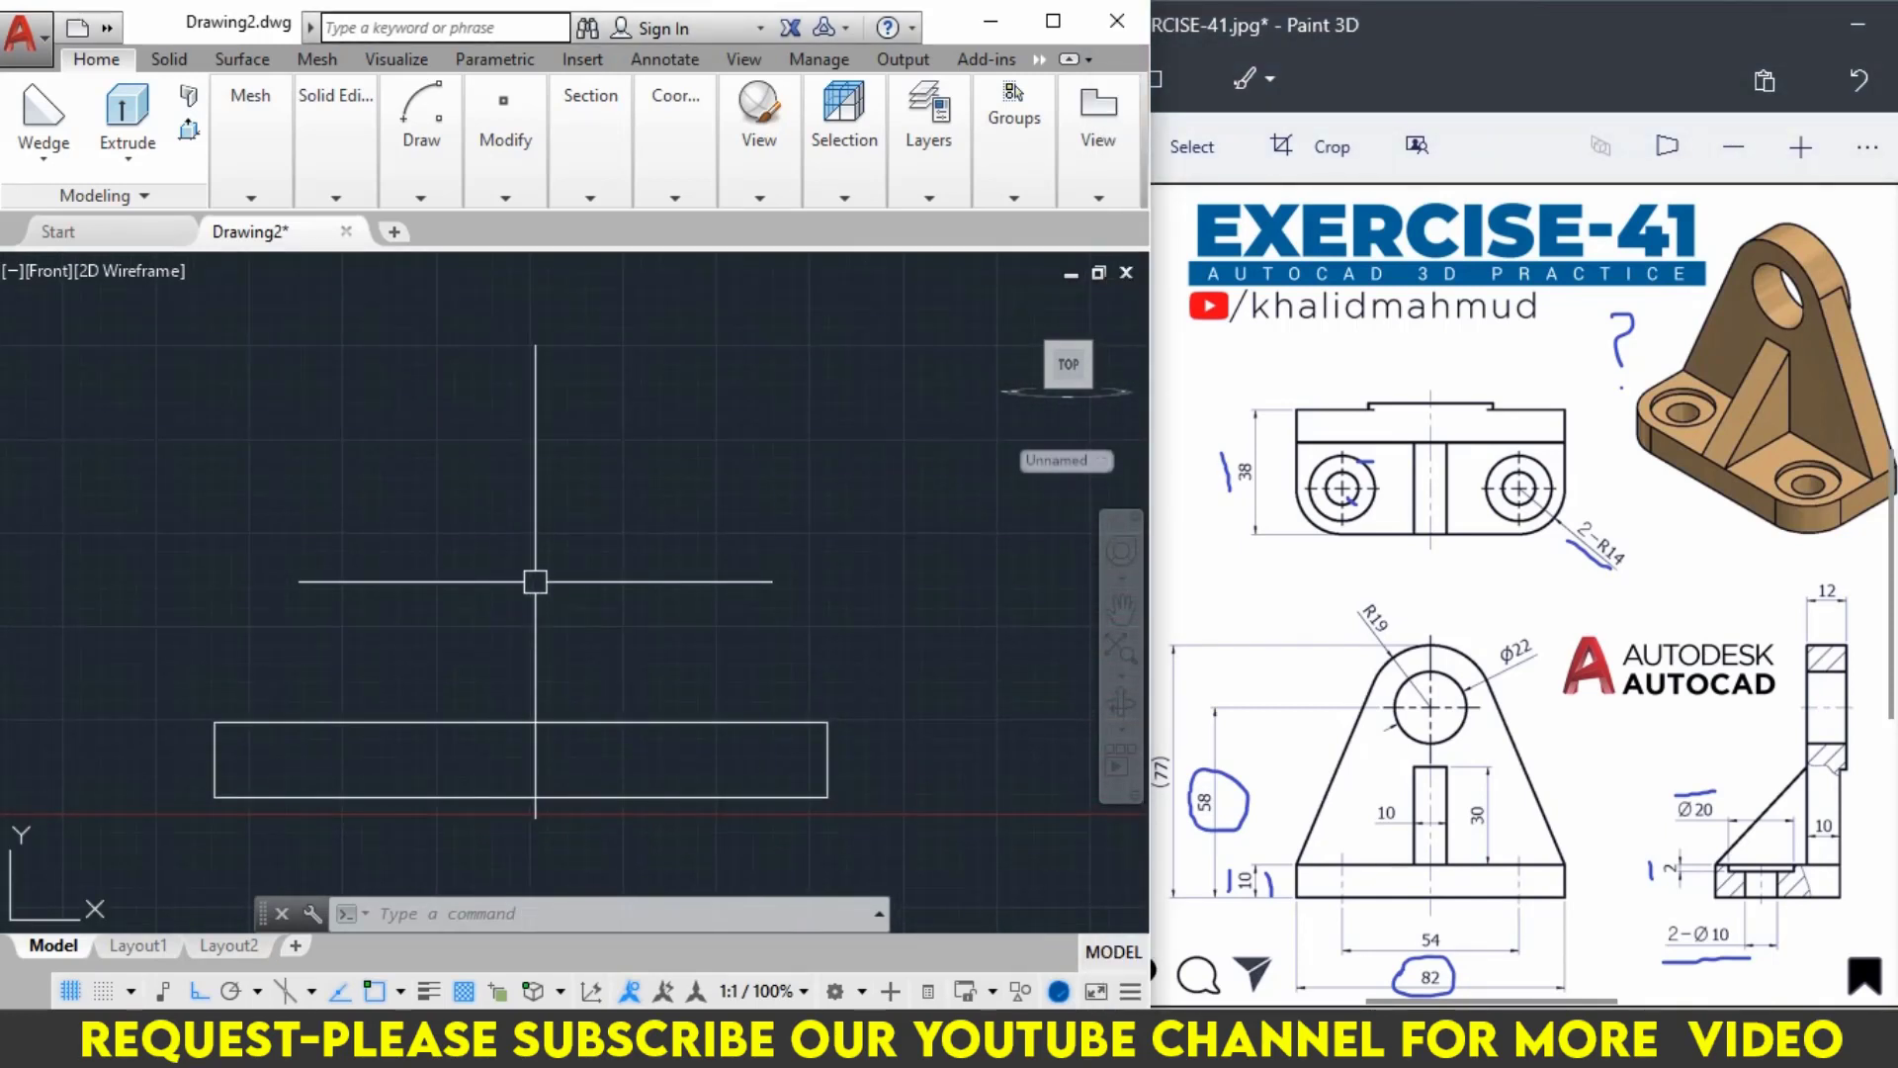
{"action": "type", "text": "L"}
{"action": "key", "text": "Return"}
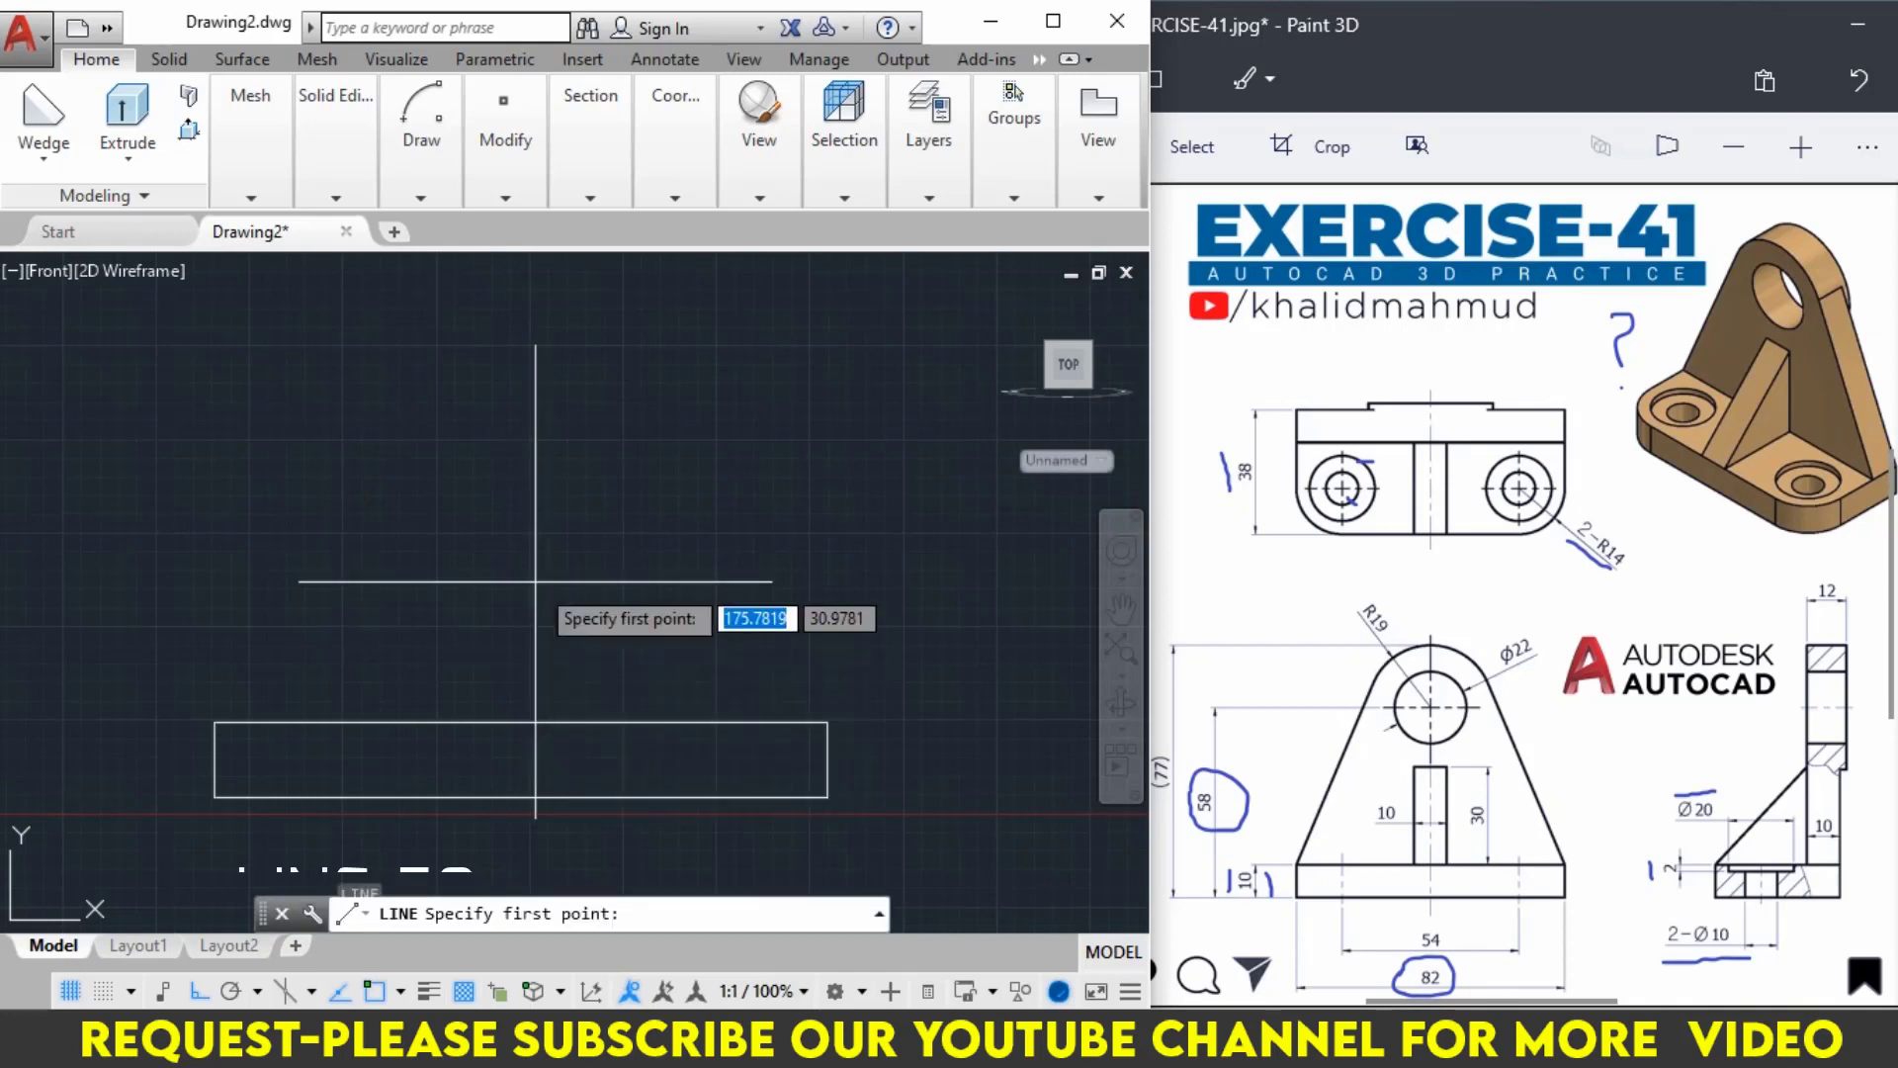
{"action": "left_click", "coordinate": [521, 723]}
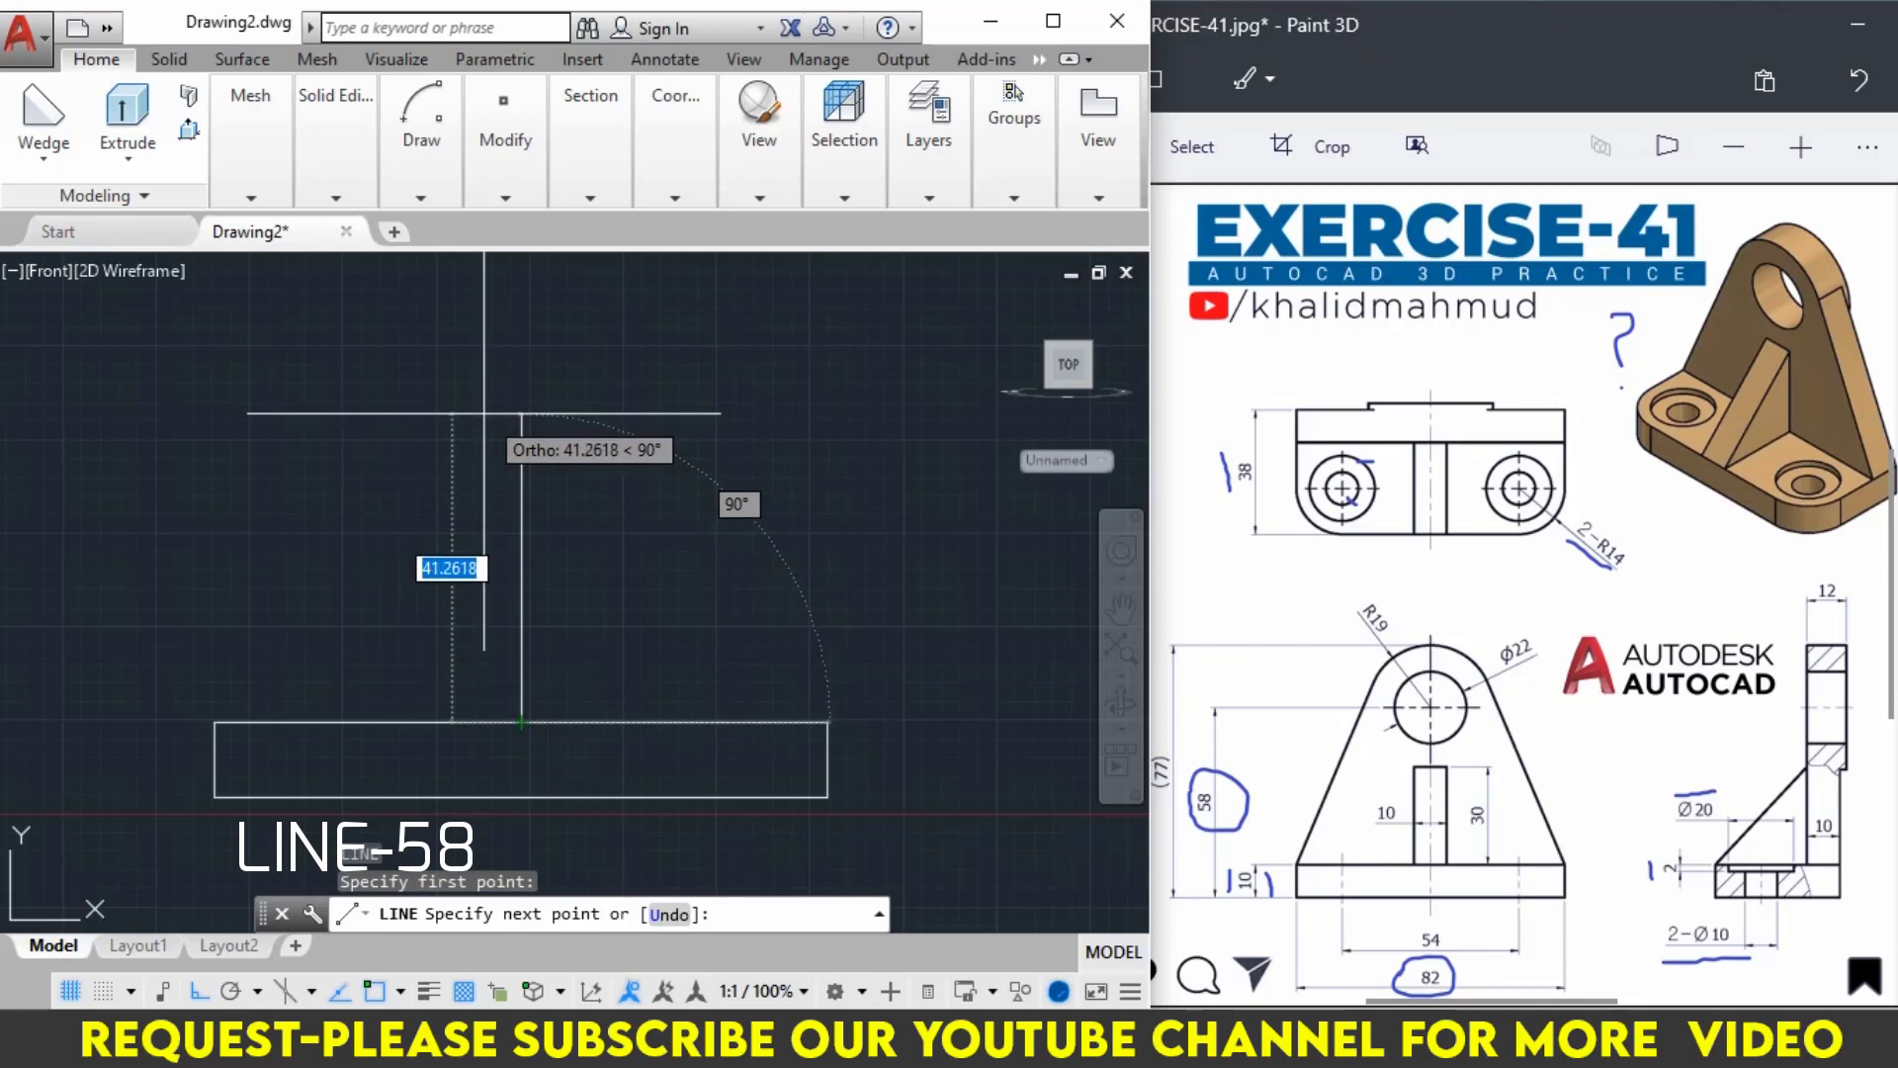
{"action": "type", "text": "58"}
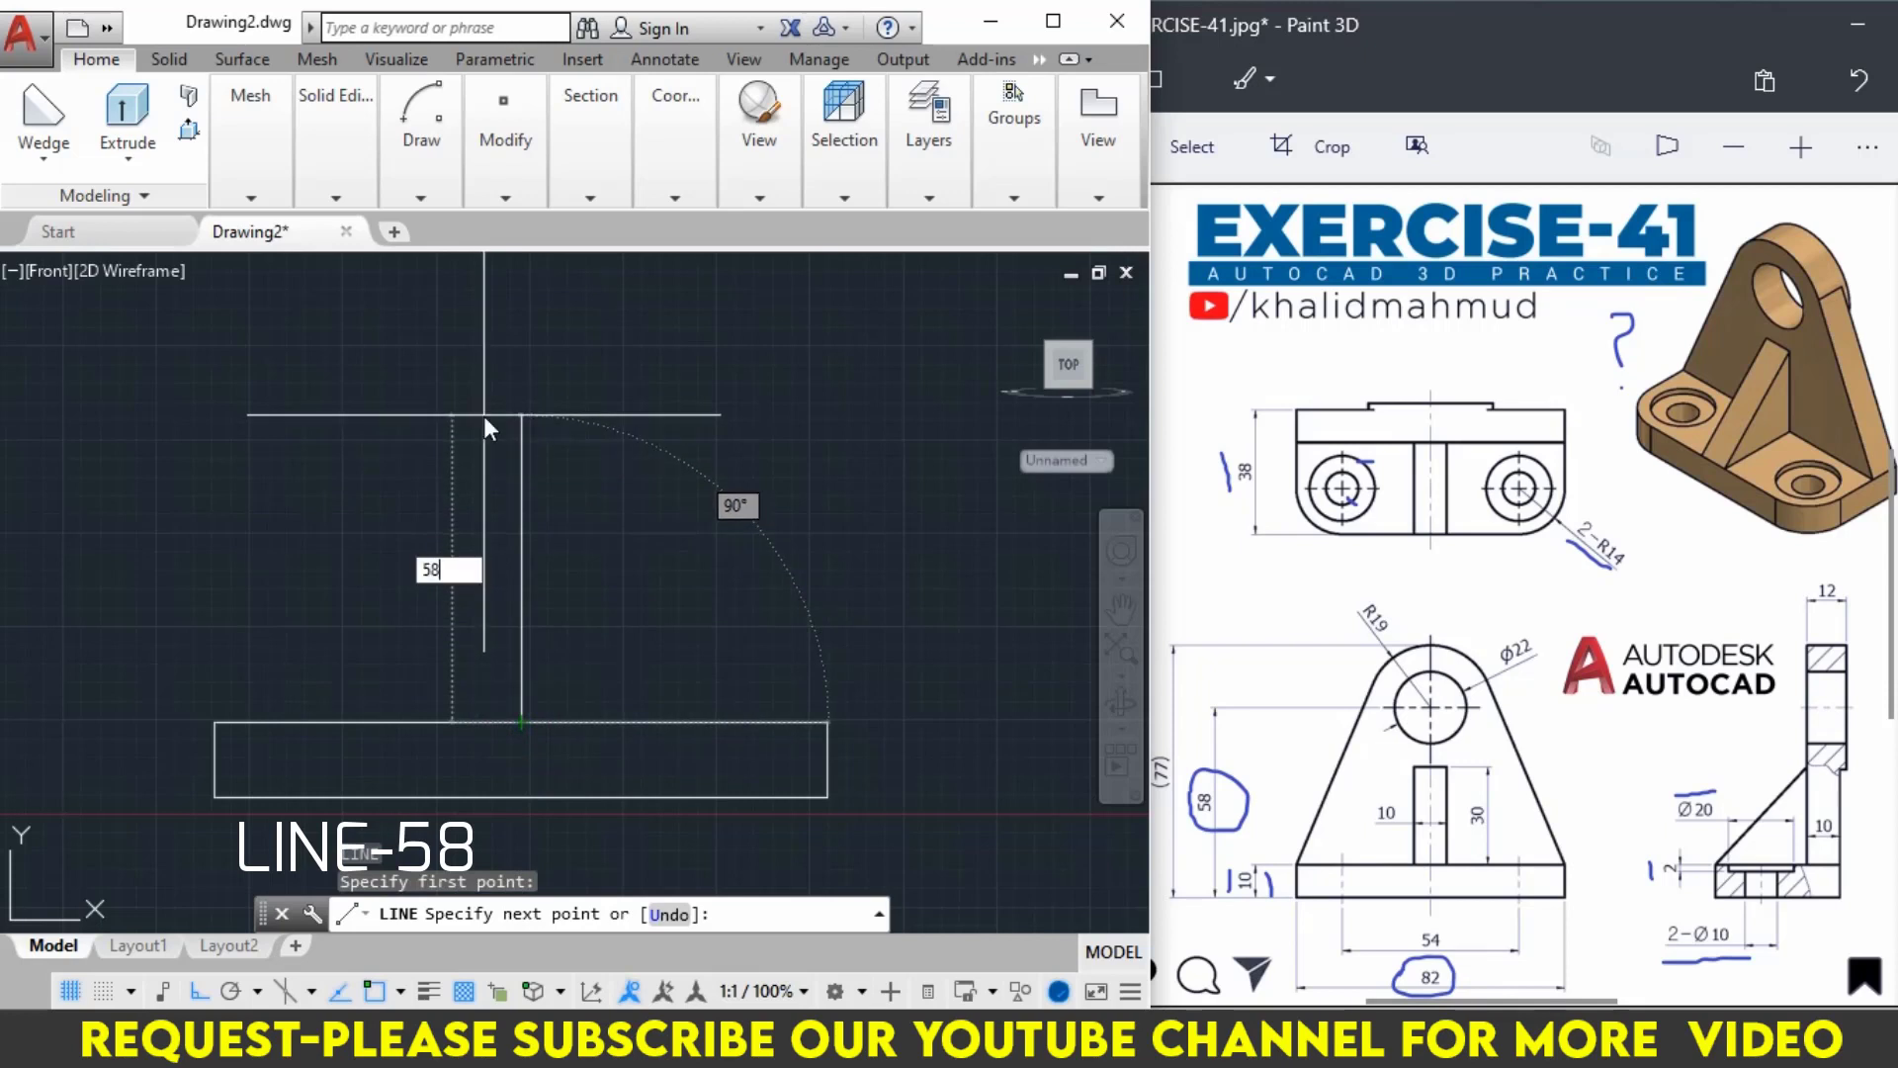
{"action": "key", "text": "Return"}
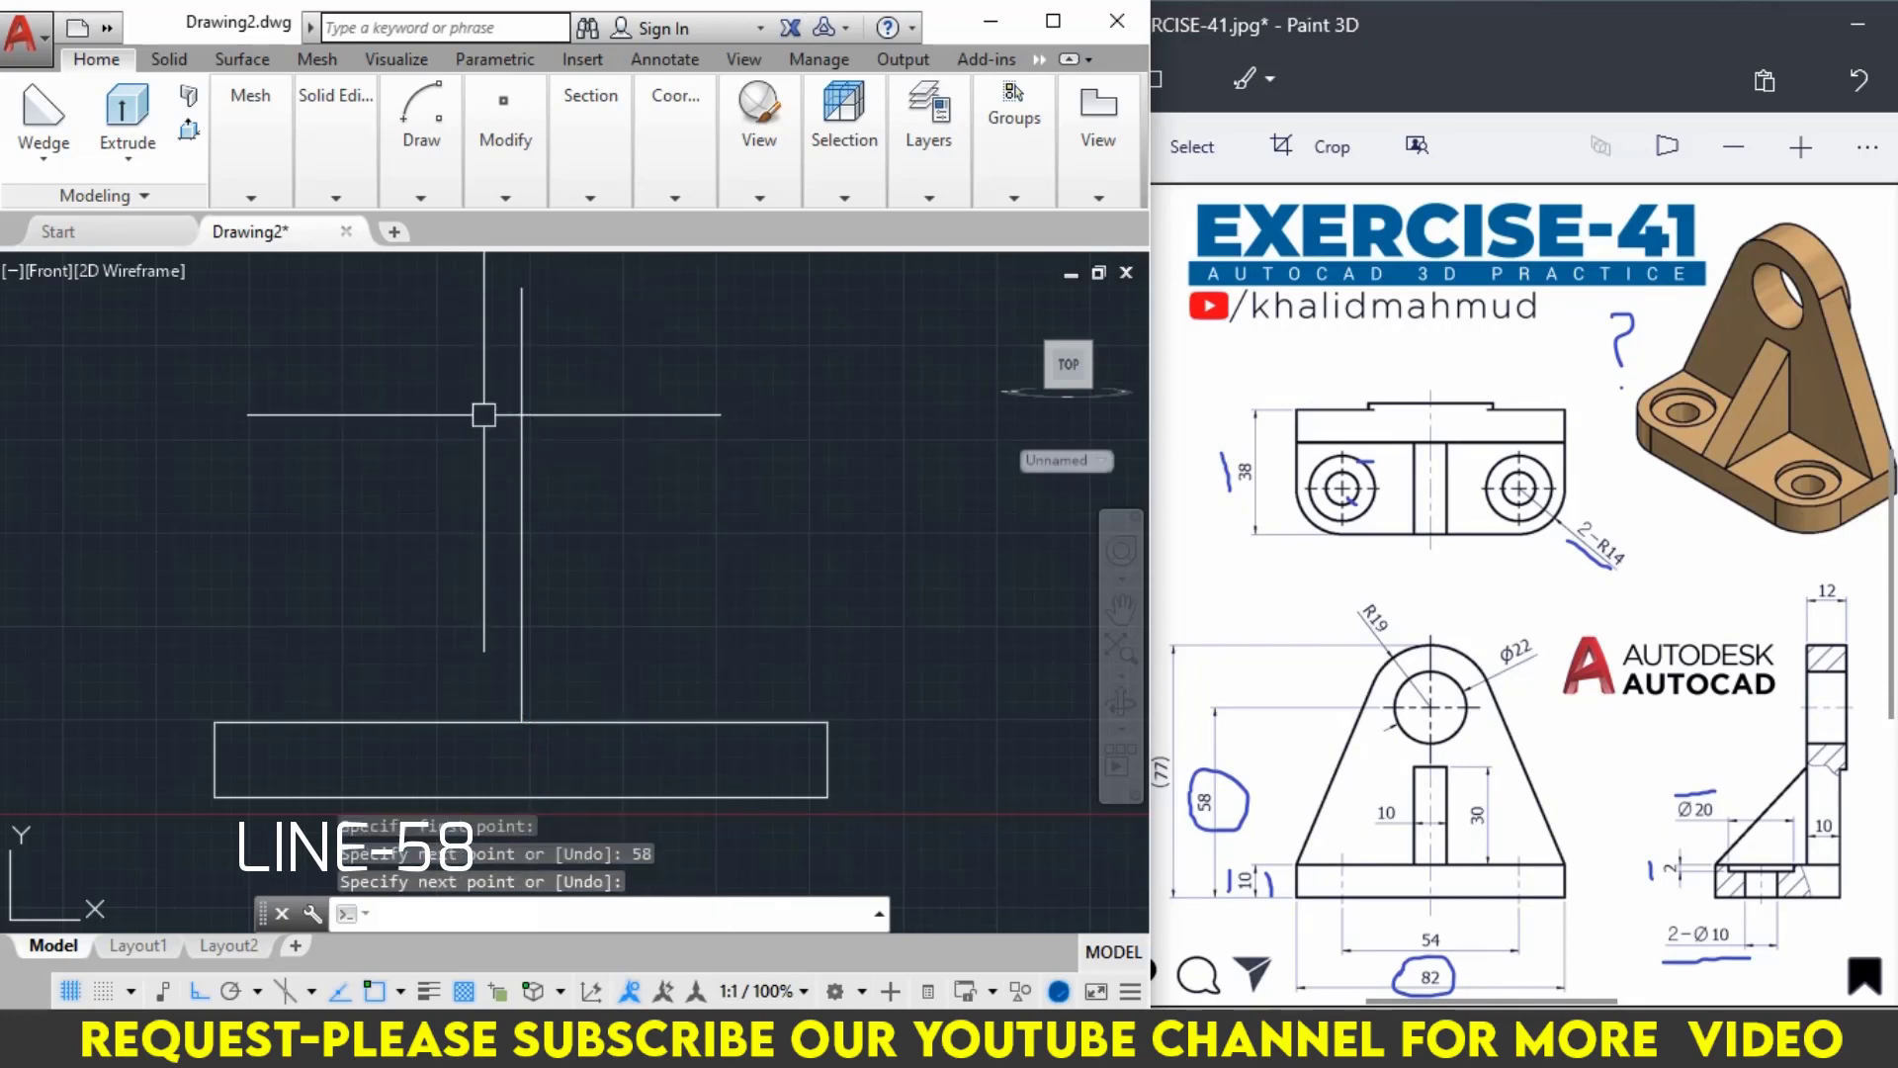
{"action": "key", "text": "Return"}
{"action": "scroll", "coordinate": [701, 711], "scroll_direction": "down", "scroll_amount": 2}
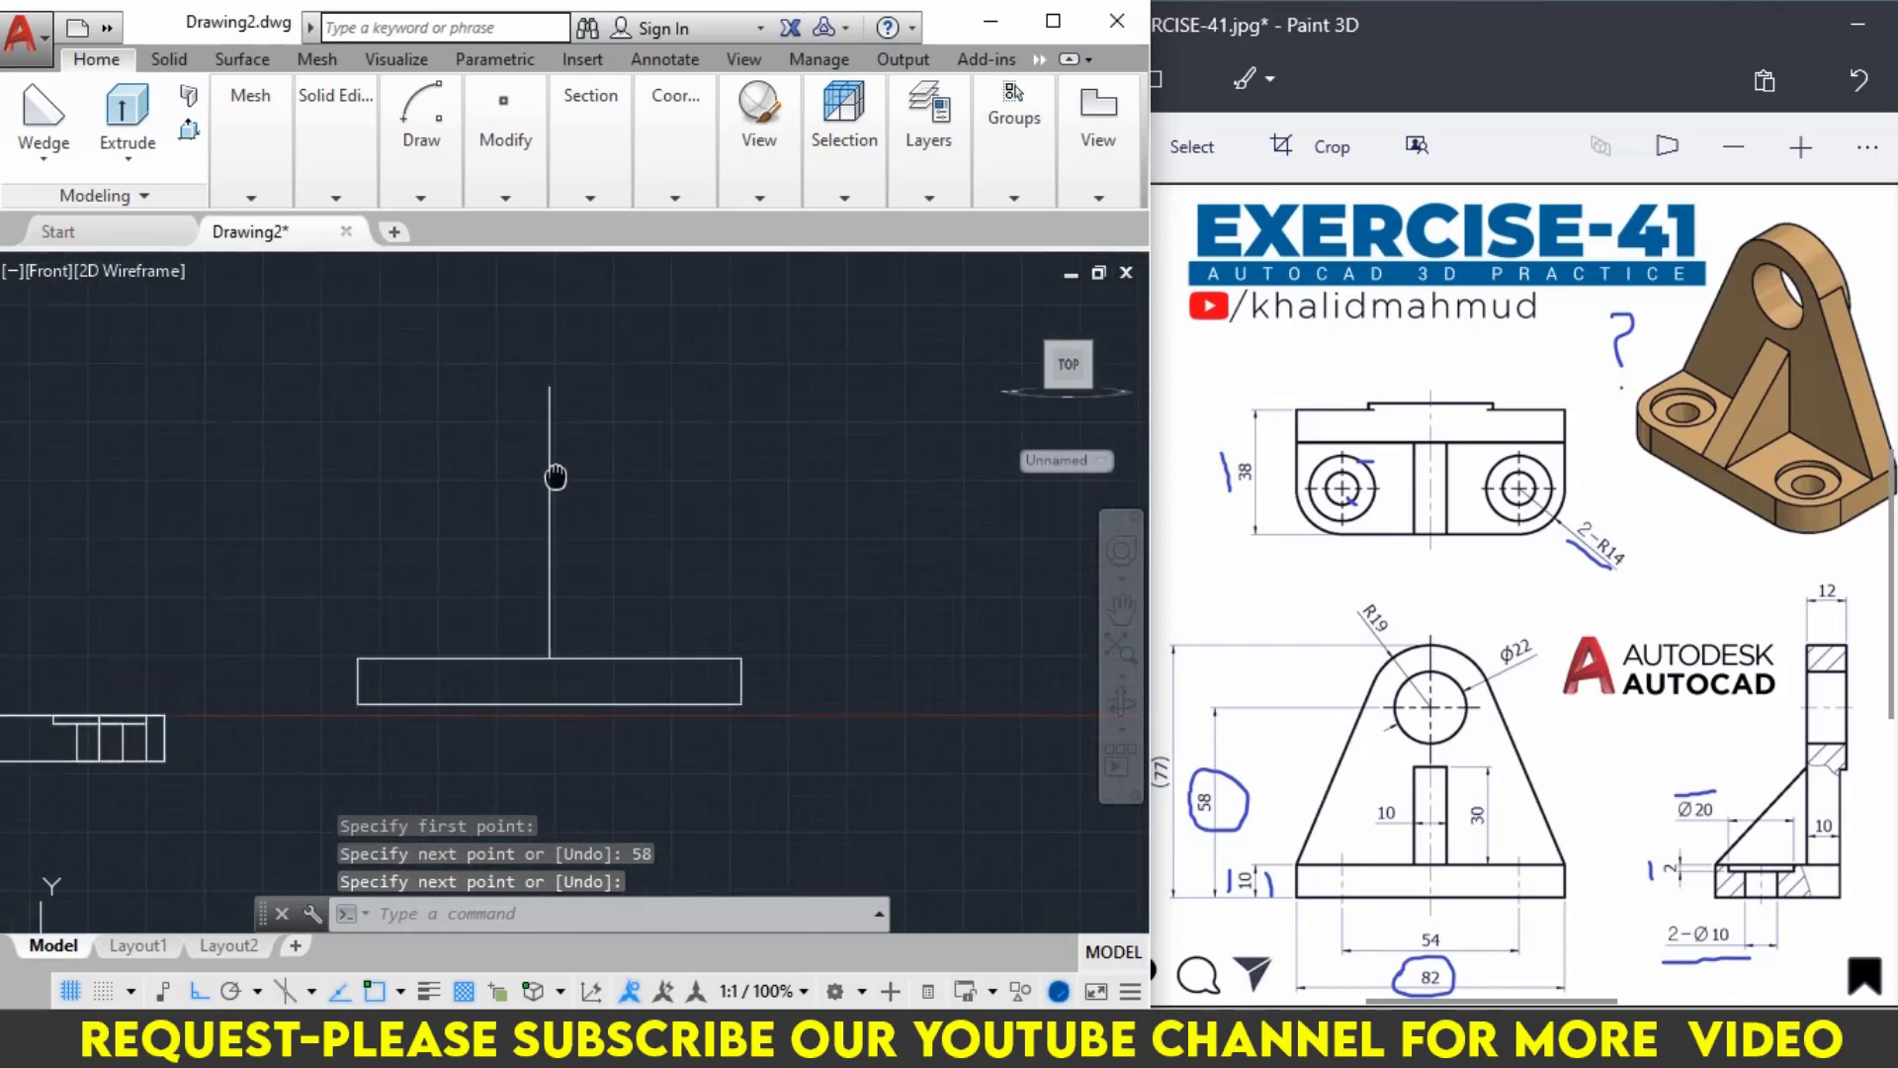
{"action": "scroll", "coordinate": [701, 710], "scroll_direction": "down", "scroll_amount": 1}
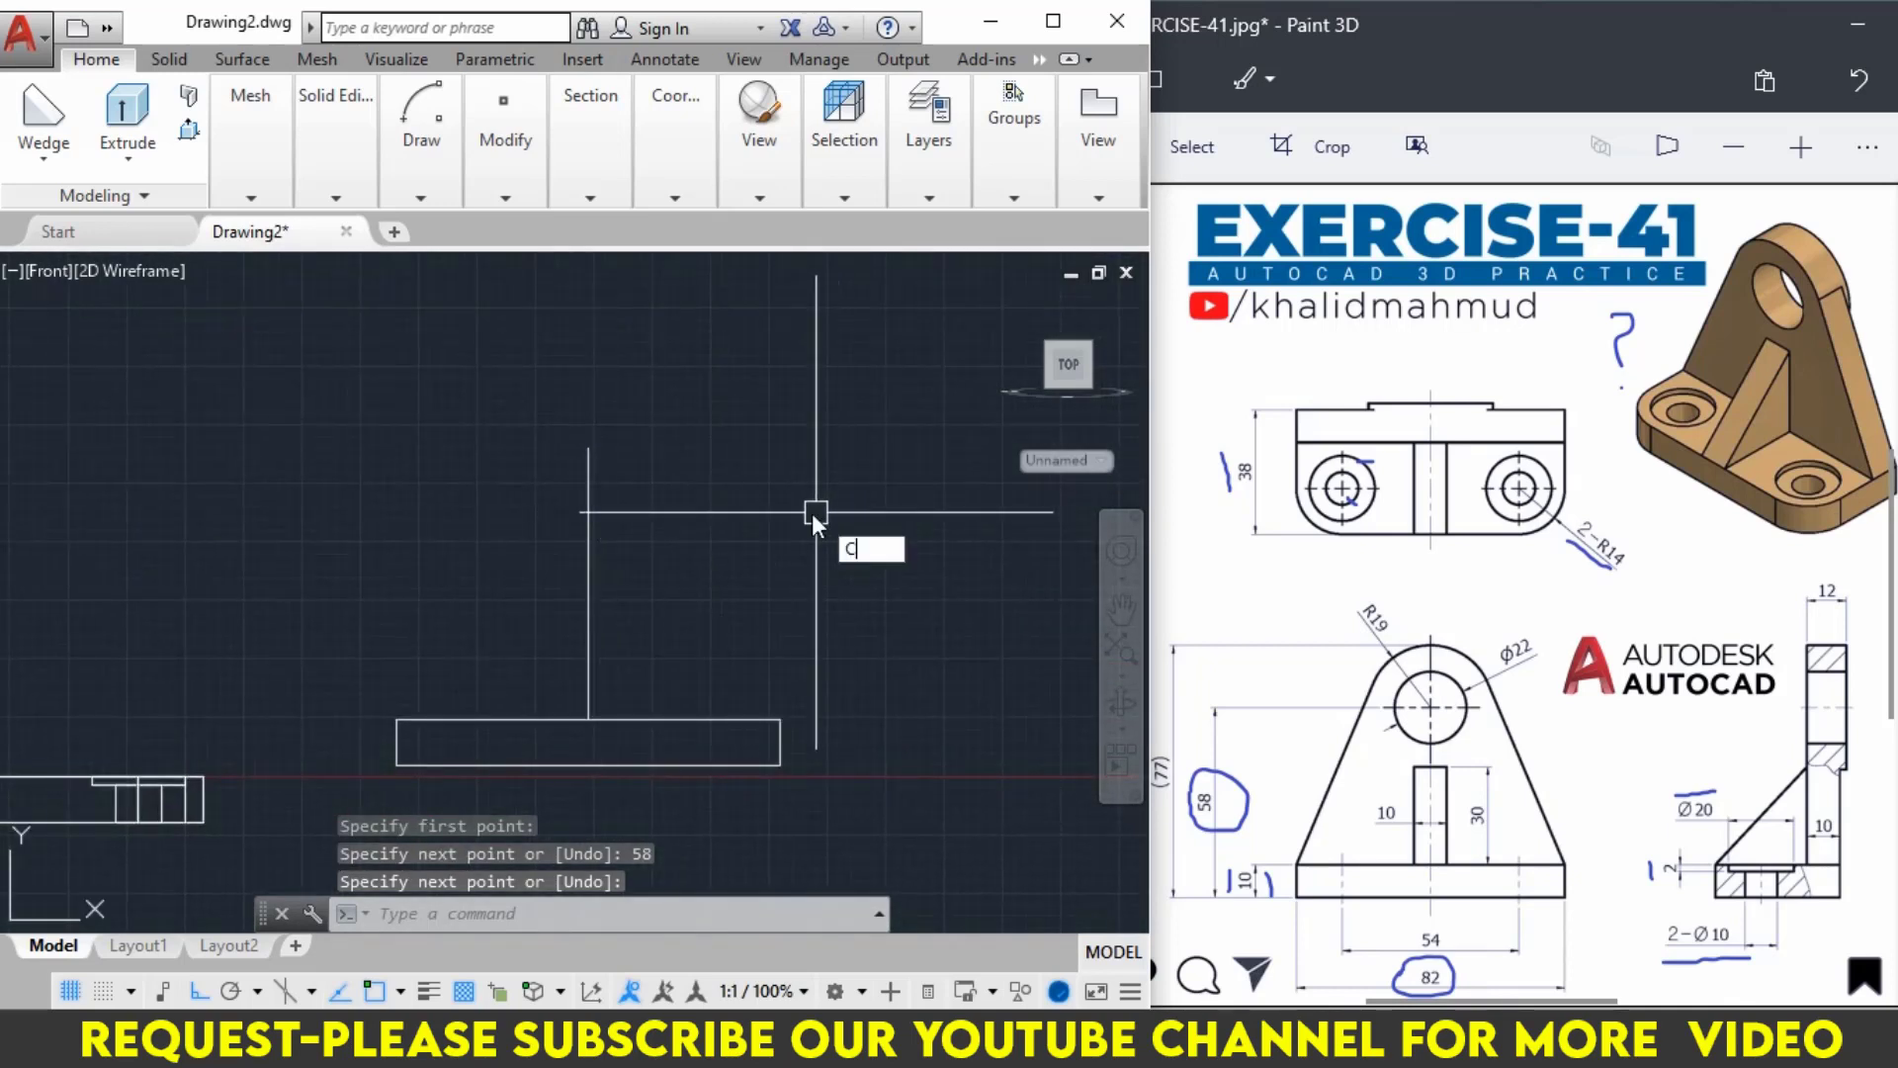
Draw a radius-19 circle centred on the top end of the 58-unit line.
{"action": "type", "text": "c"}
{"action": "left_click", "coordinate": [900, 577]}
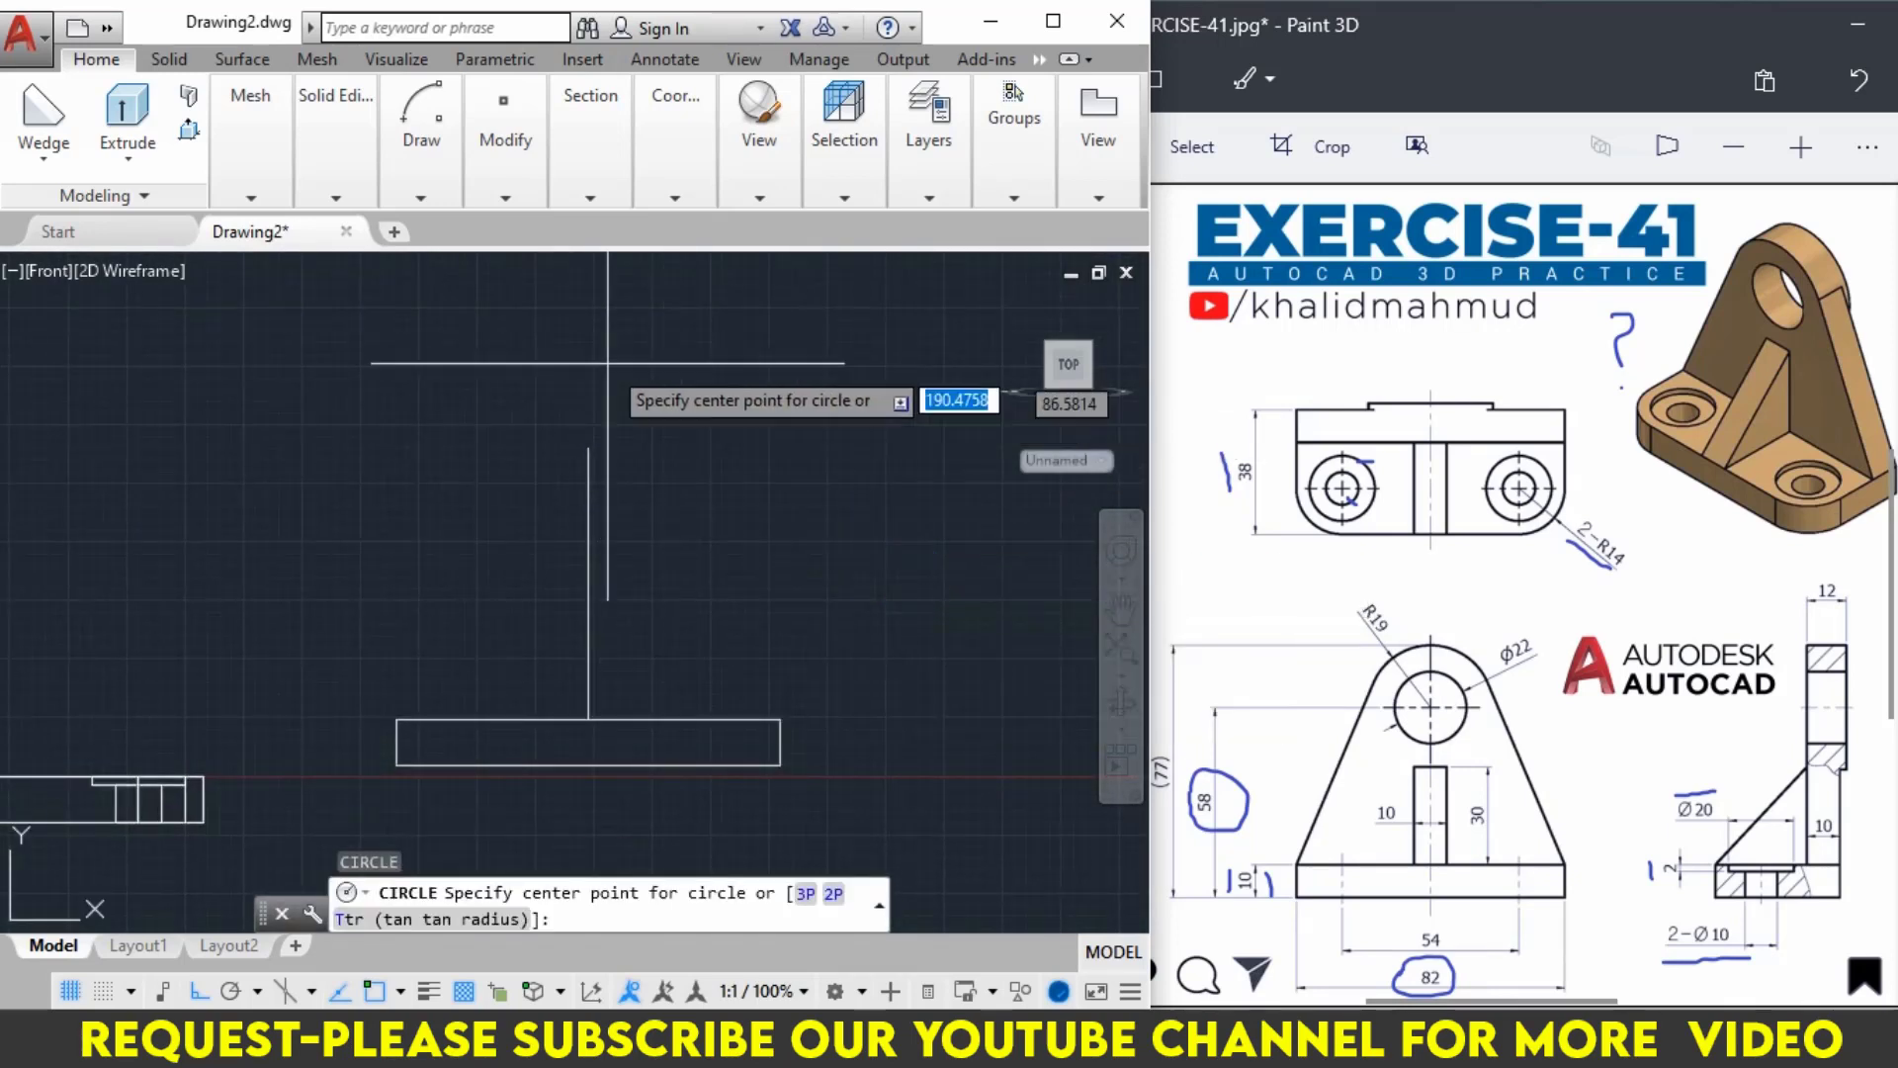
{"action": "left_click", "coordinate": [588, 448]}
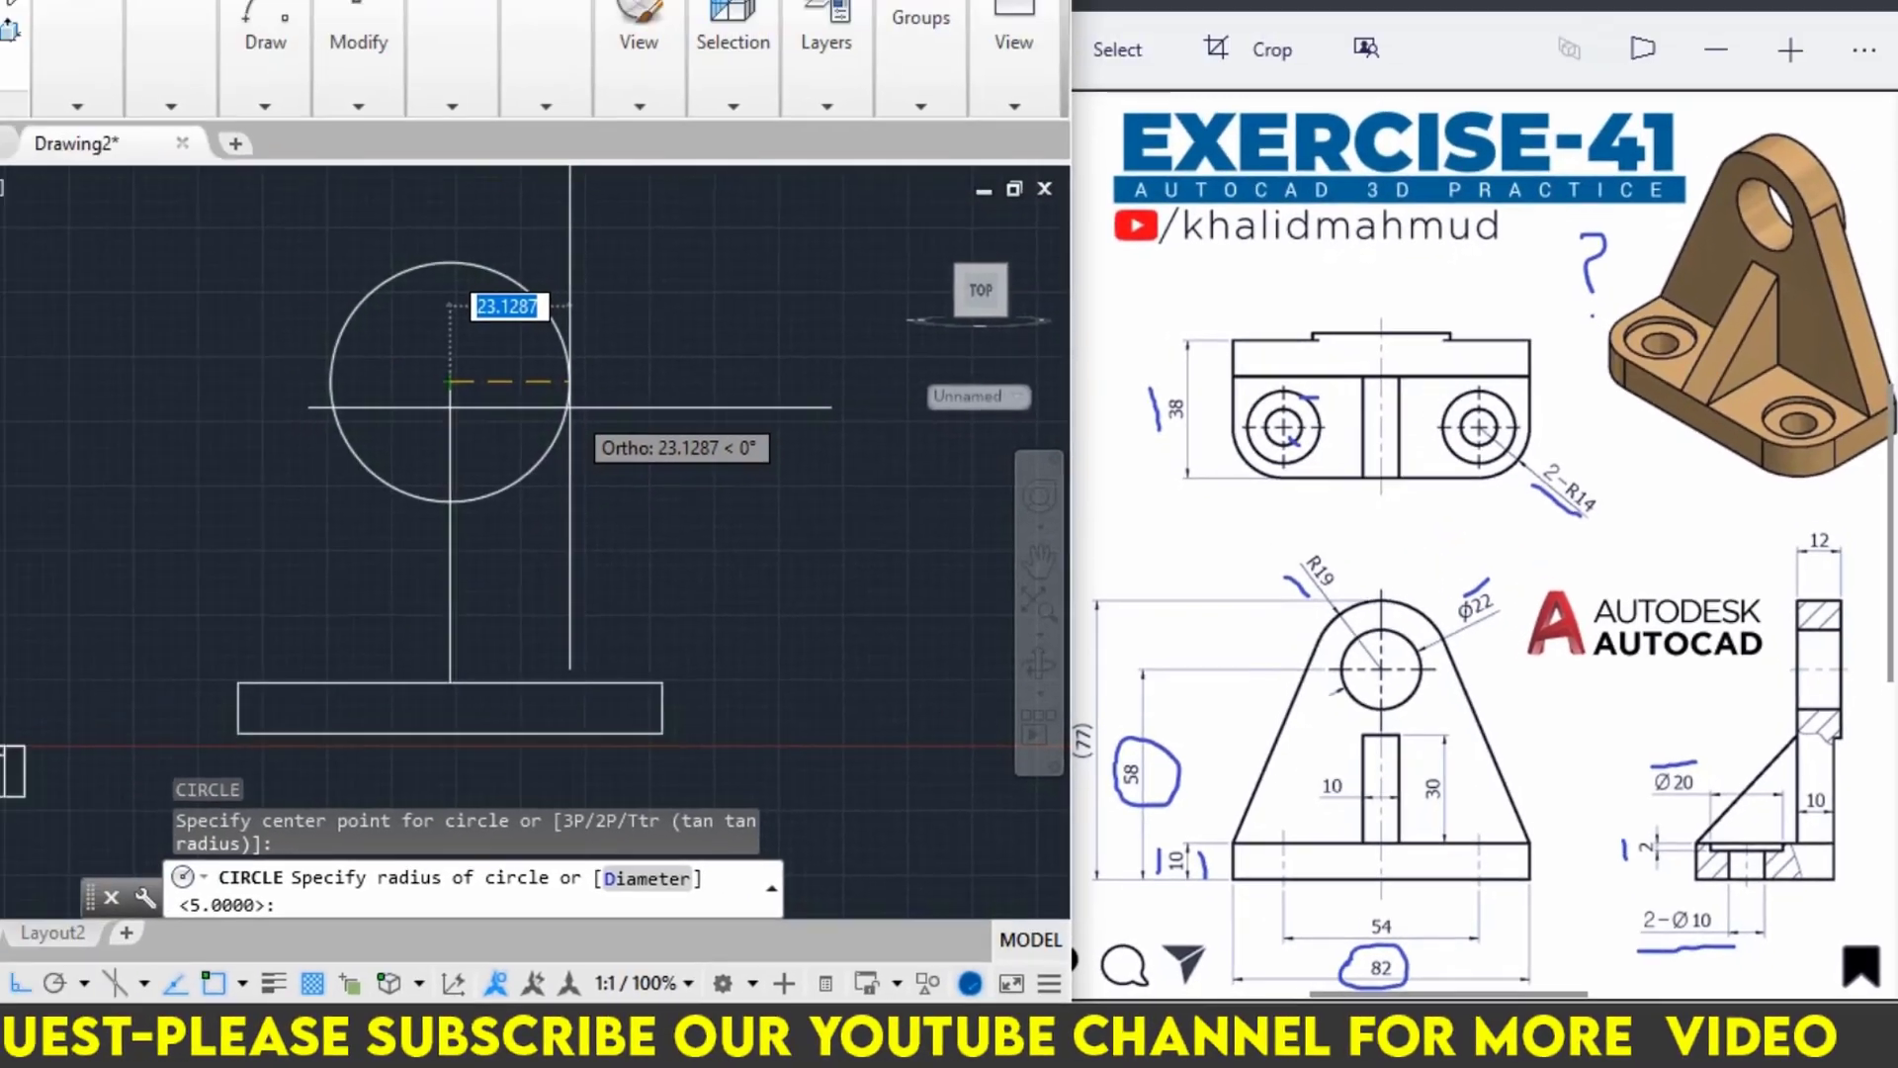
{"action": "type", "text": "19"}
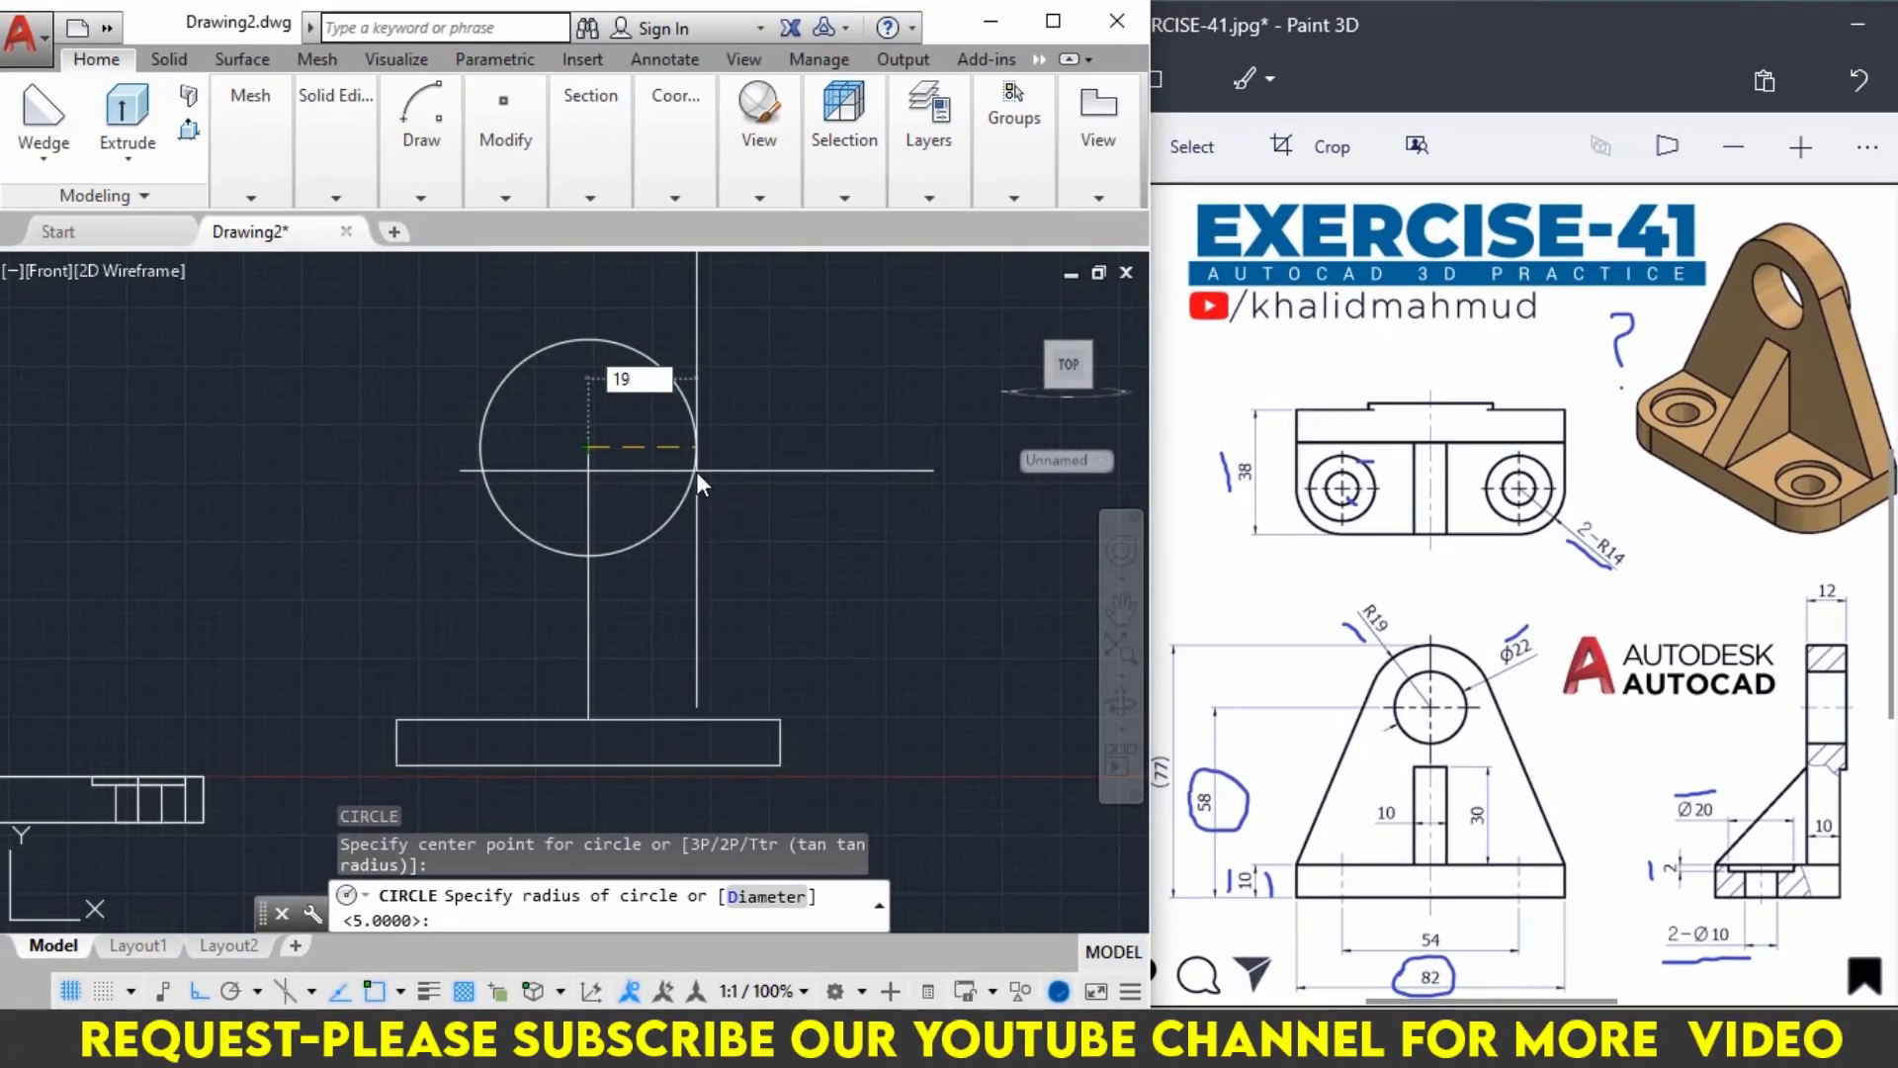
{"action": "key", "text": "Return"}
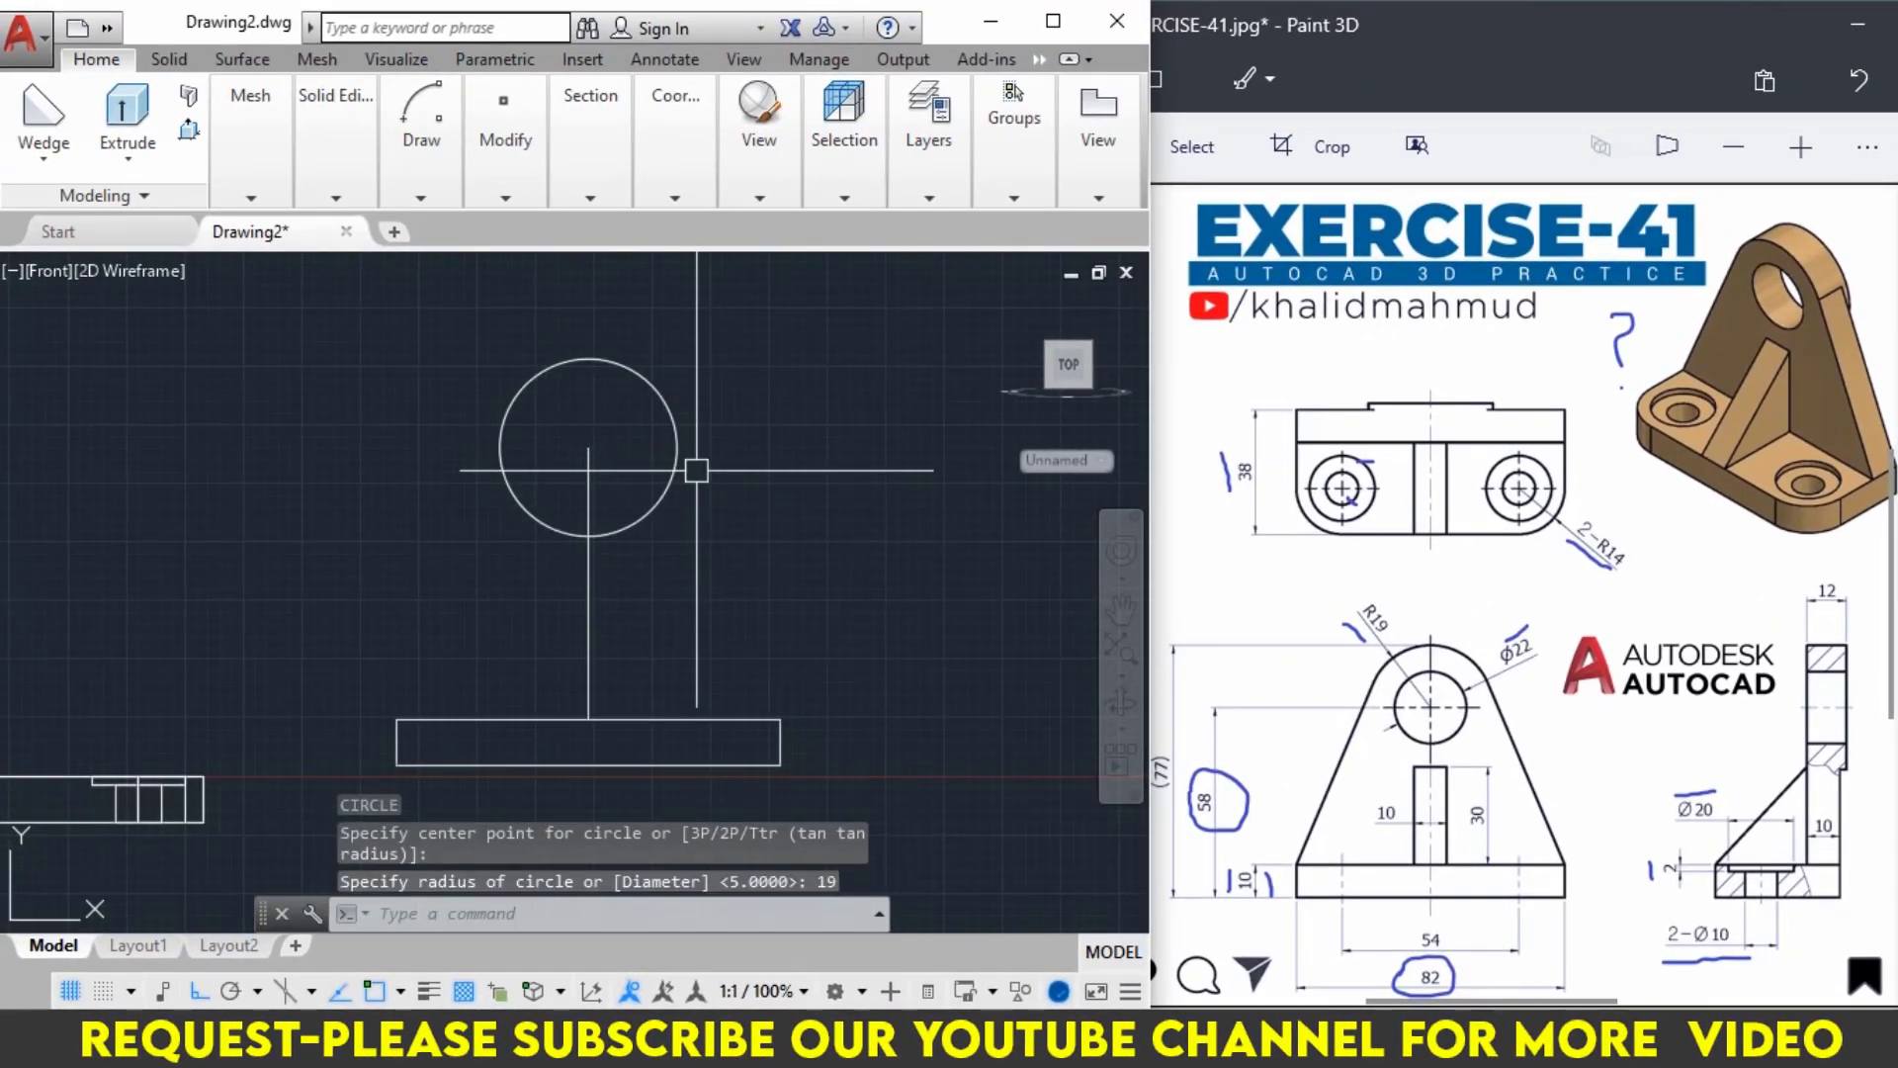
Add a concentric 22-diameter circle at the same centre.
{"action": "type", "text": "c"}
{"action": "key", "text": "Return"}
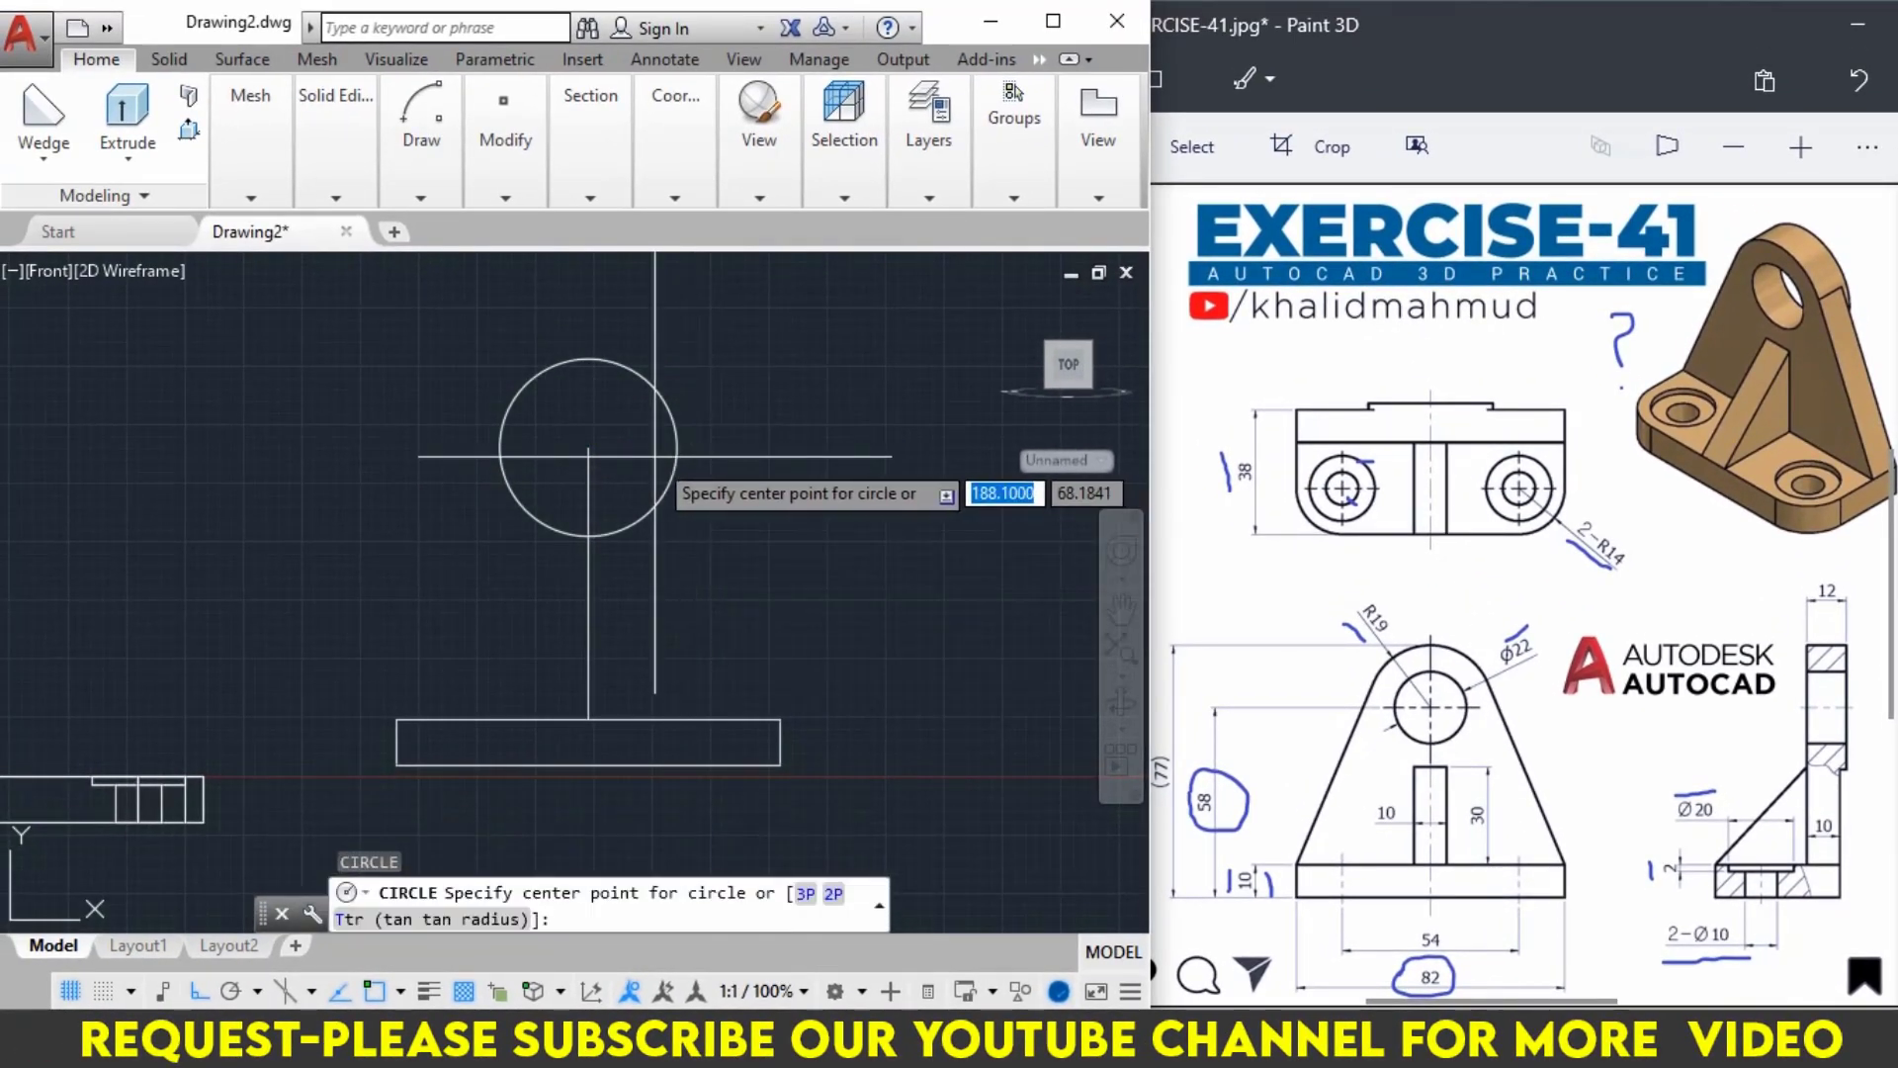
{"action": "left_click", "coordinate": [588, 448]}
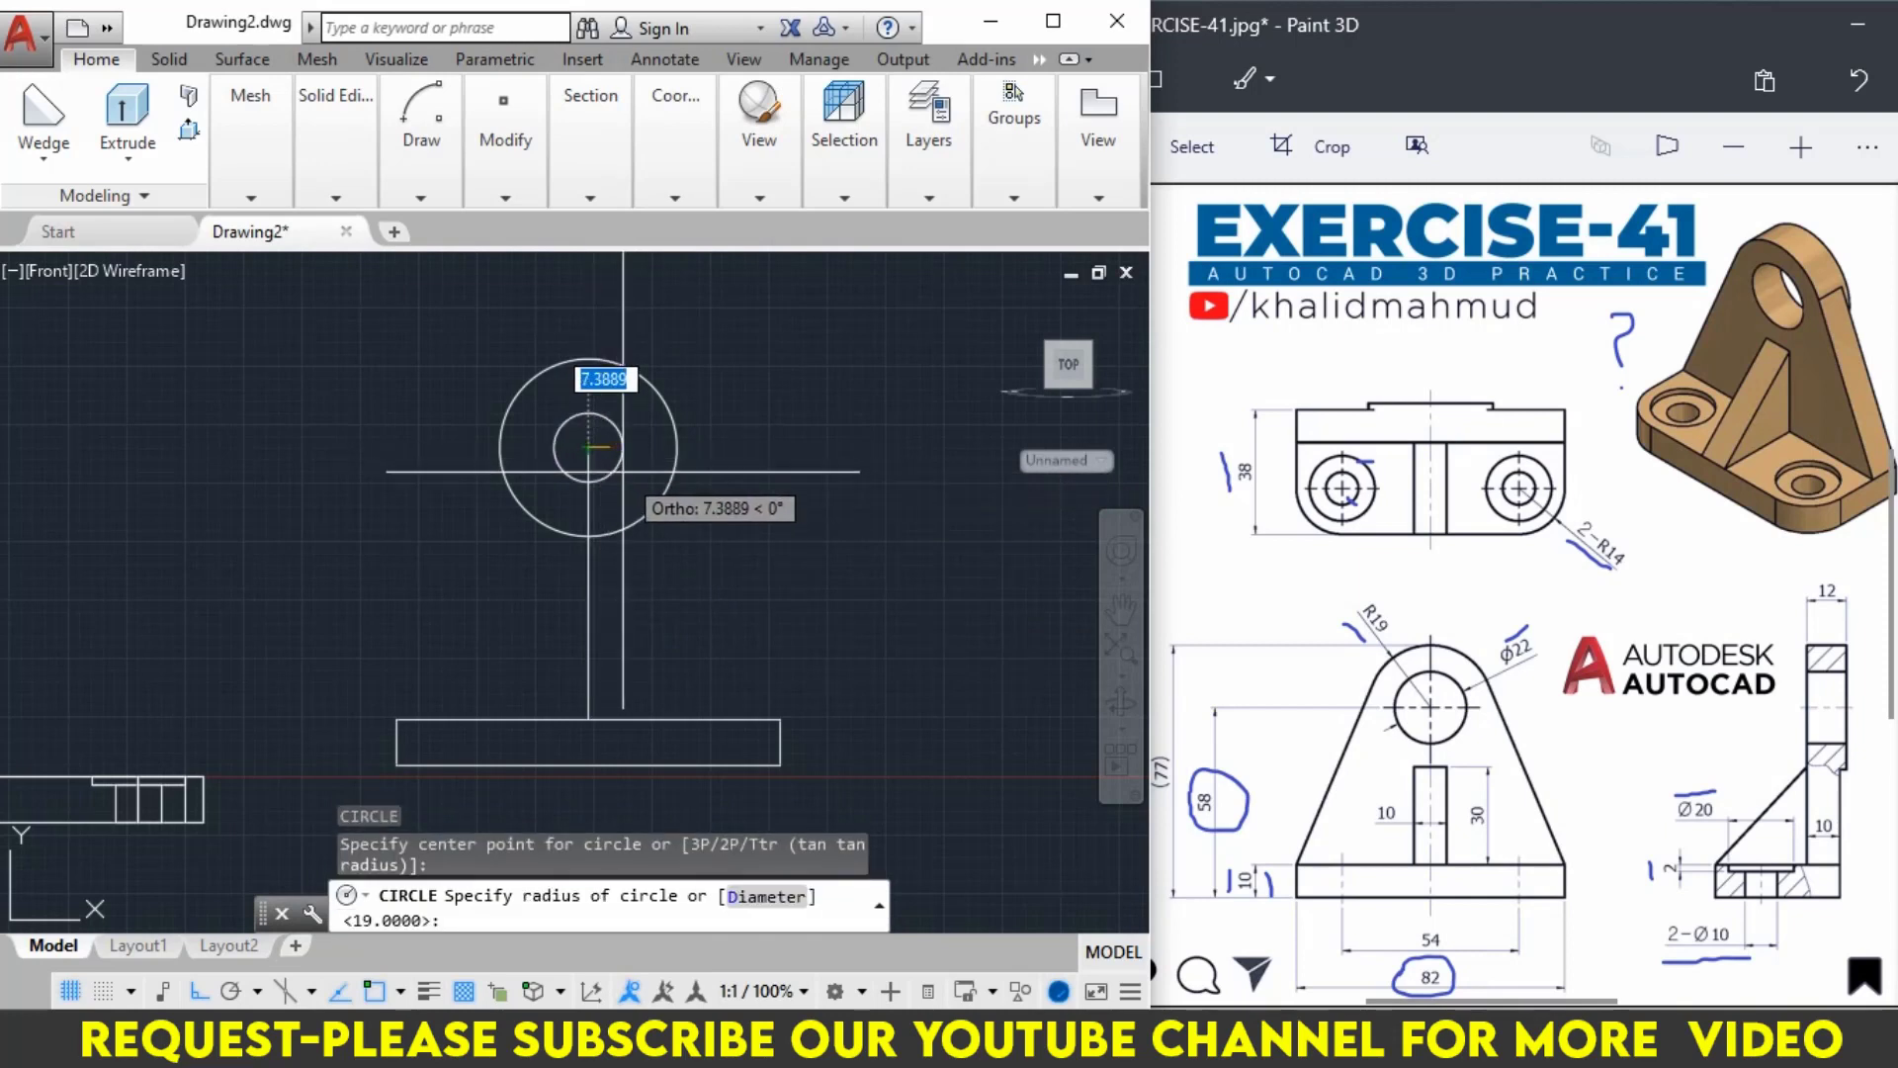
{"action": "type", "text": "D"}
{"action": "key", "text": "Return"}
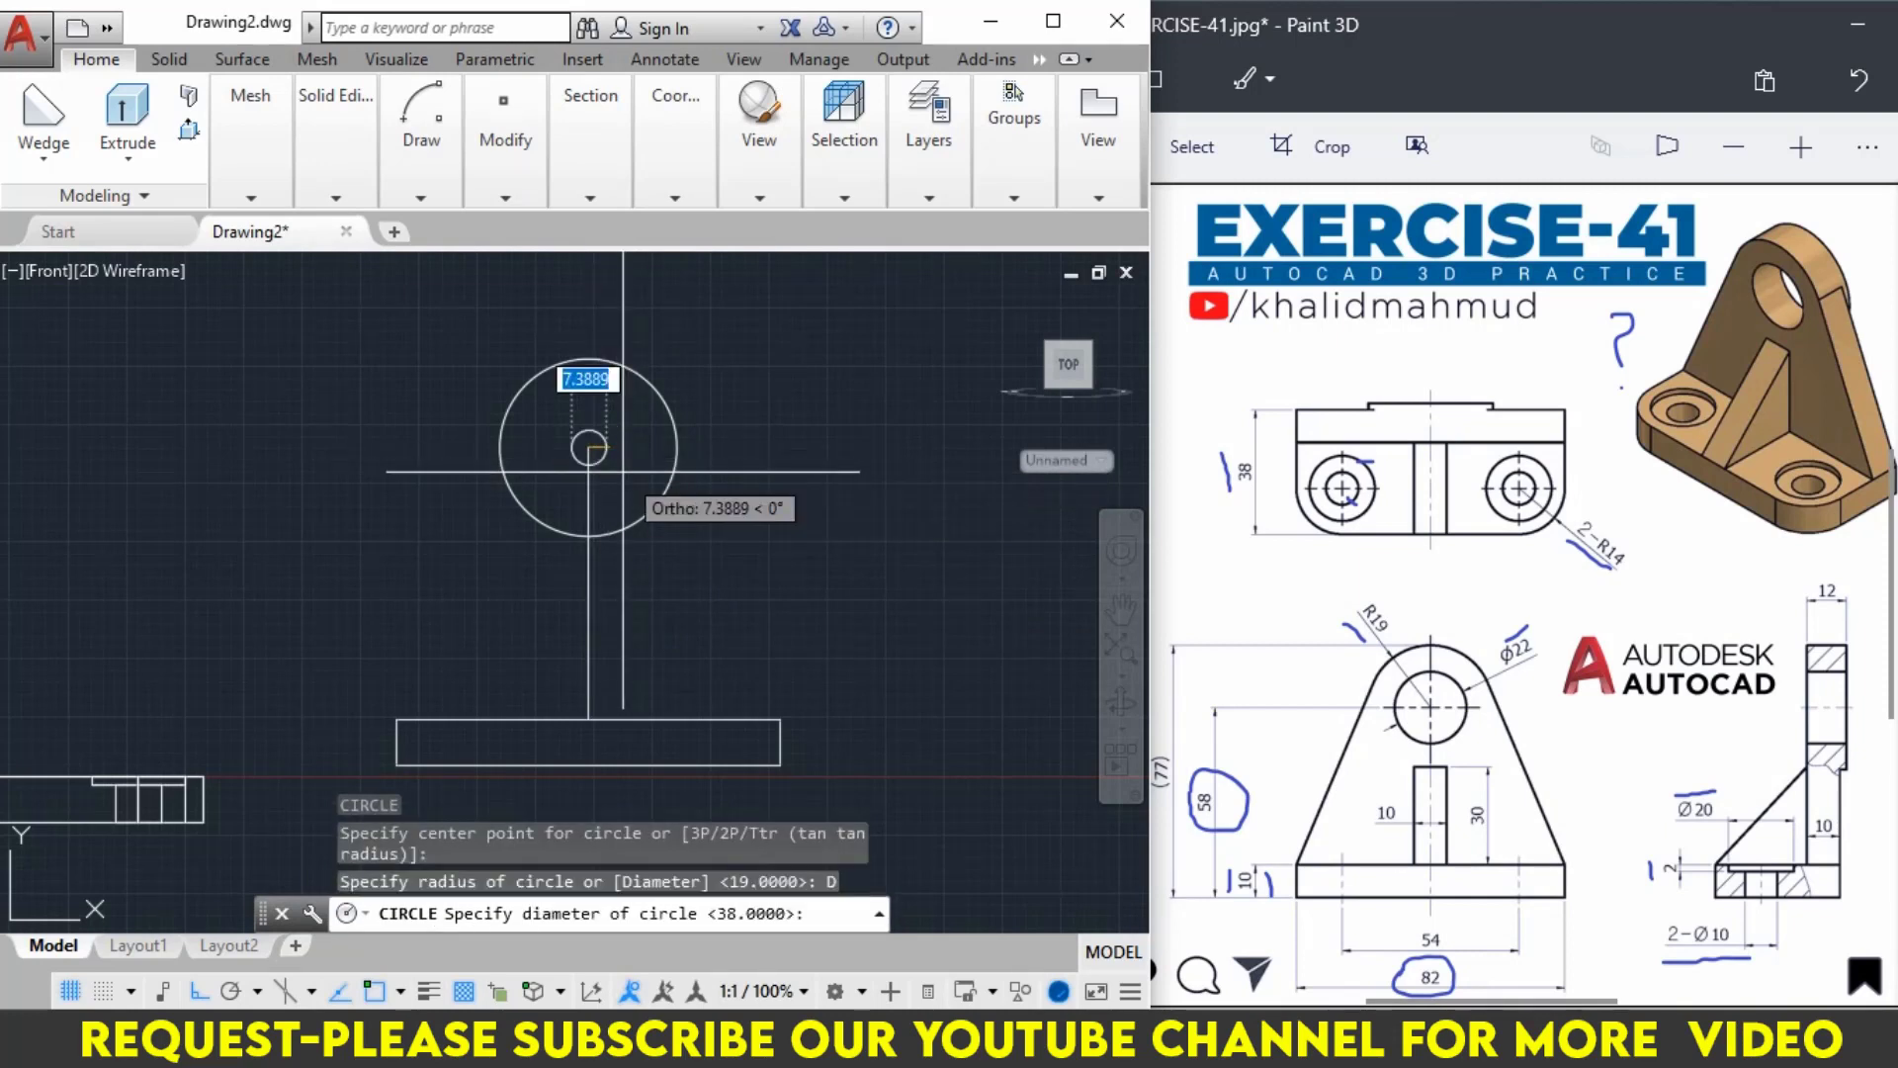
{"action": "type", "text": "22"}
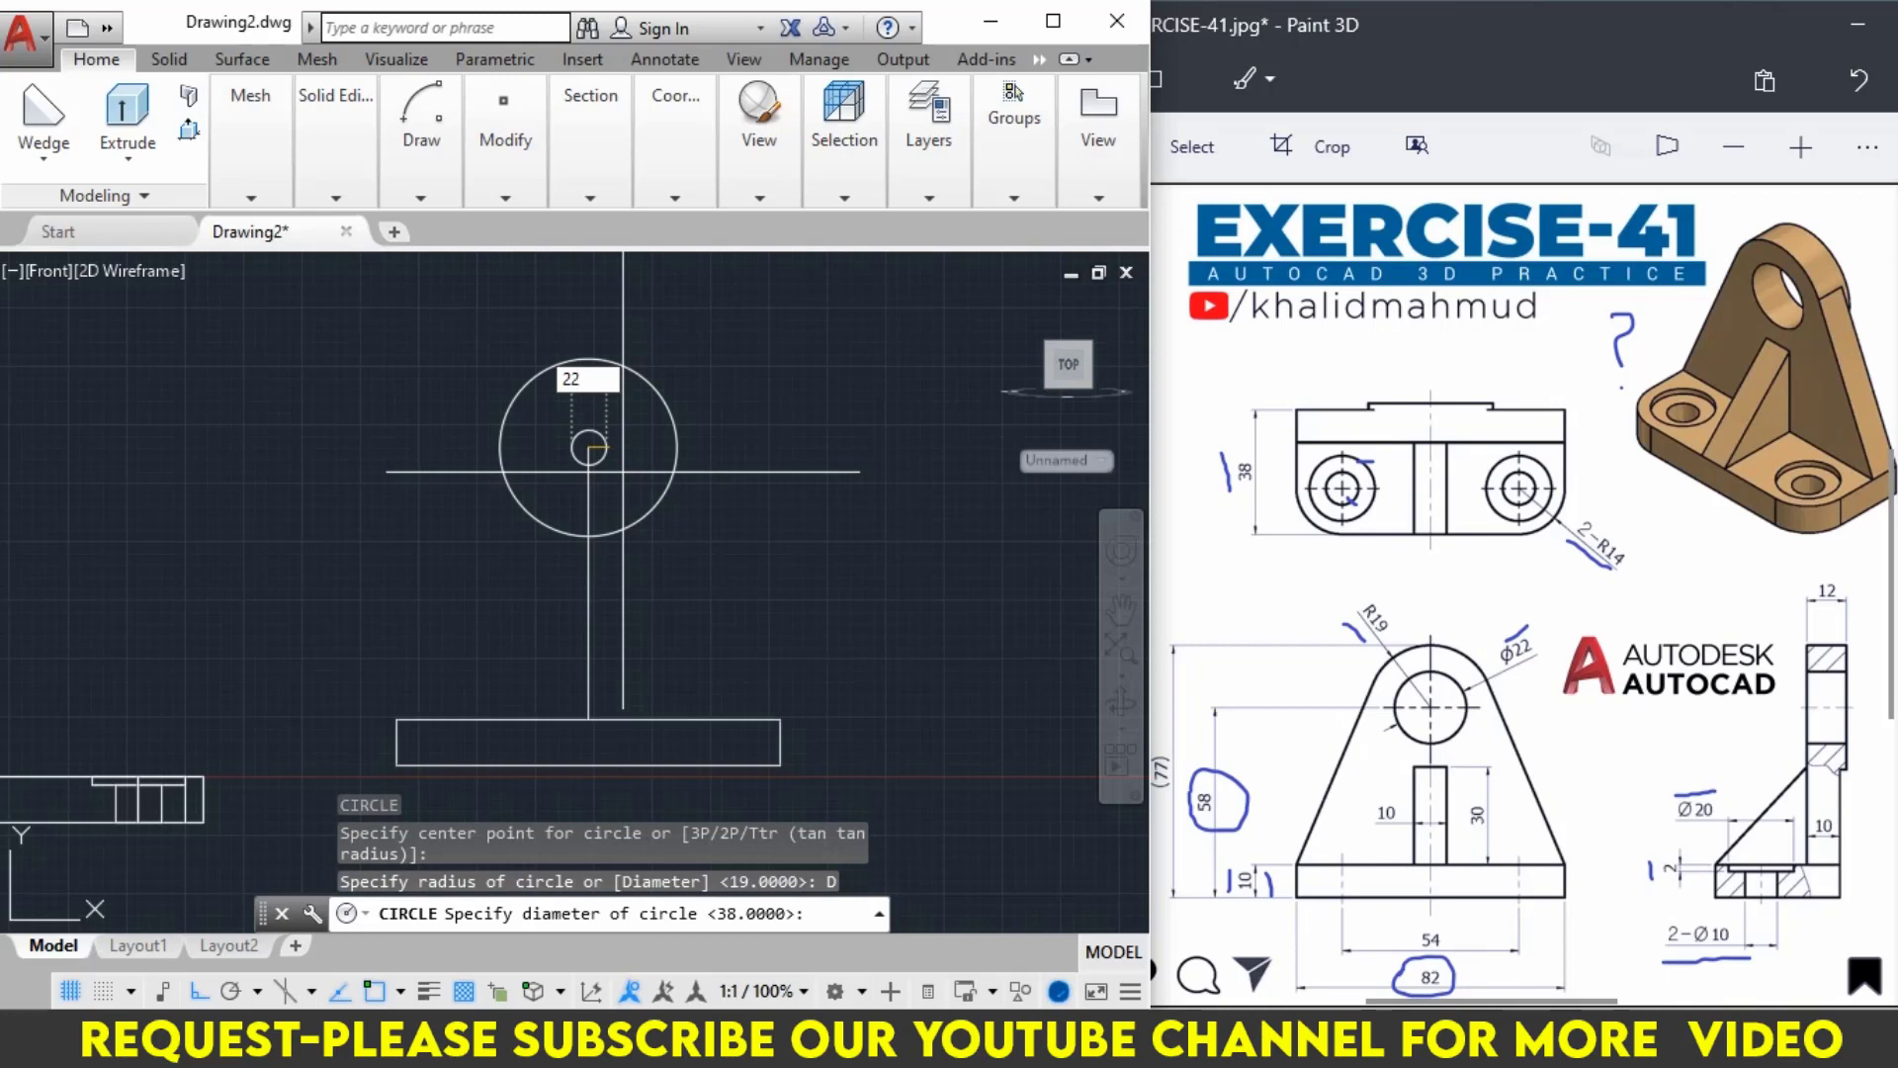
{"action": "key", "text": "Return"}
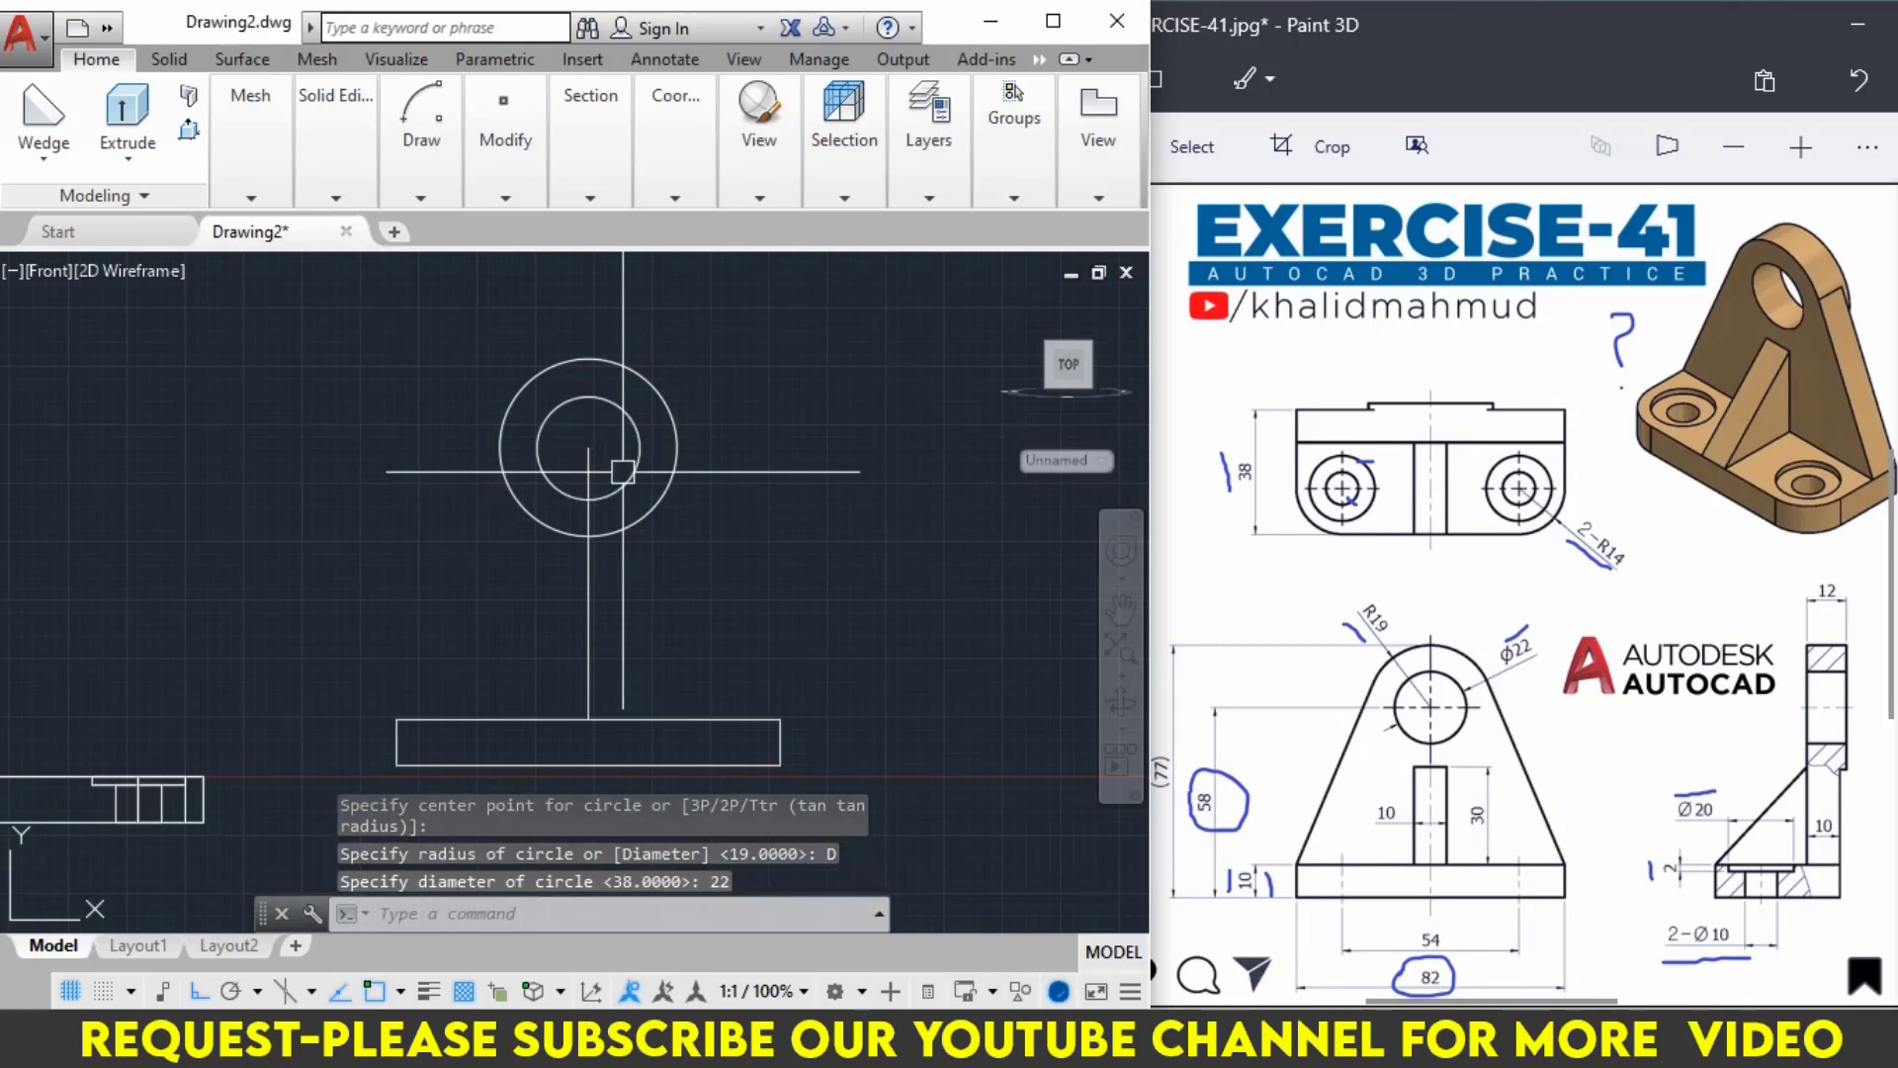
{"action": "type", "text": "L"}
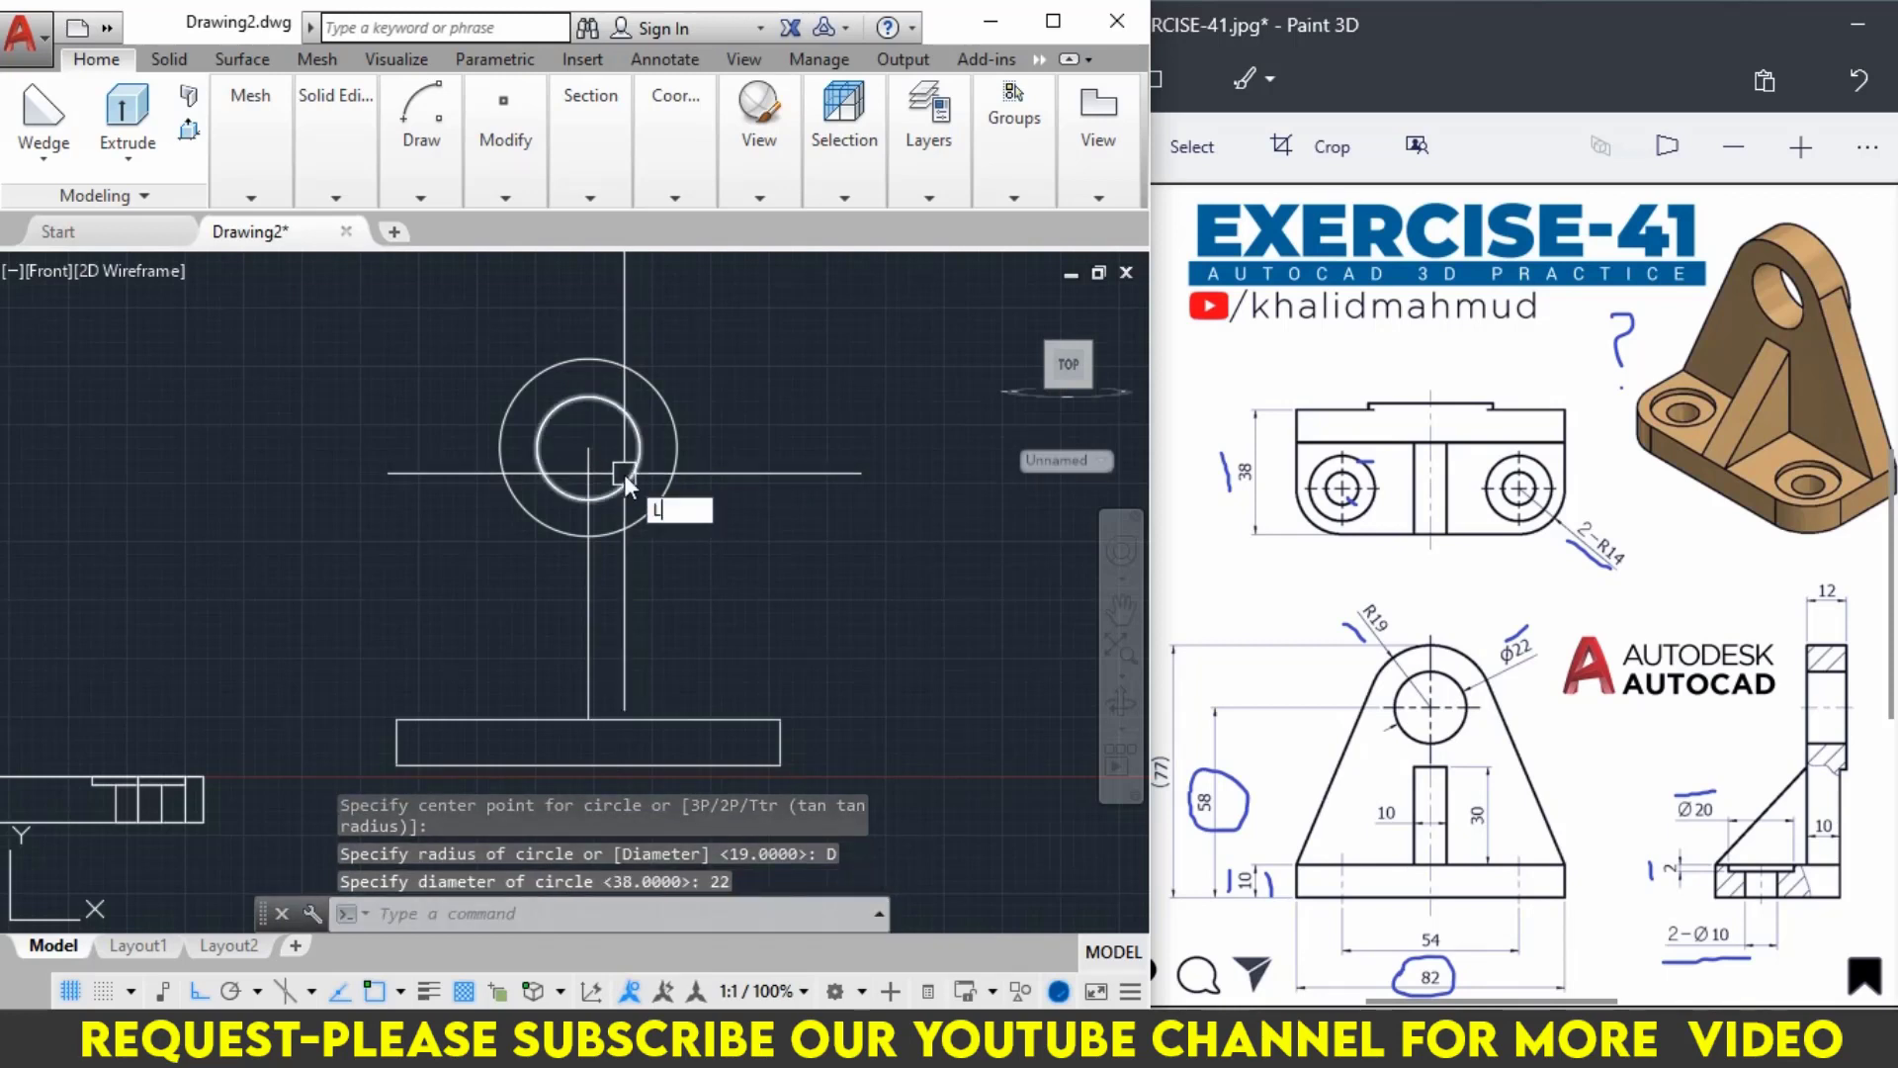
{"action": "key", "text": "Return"}
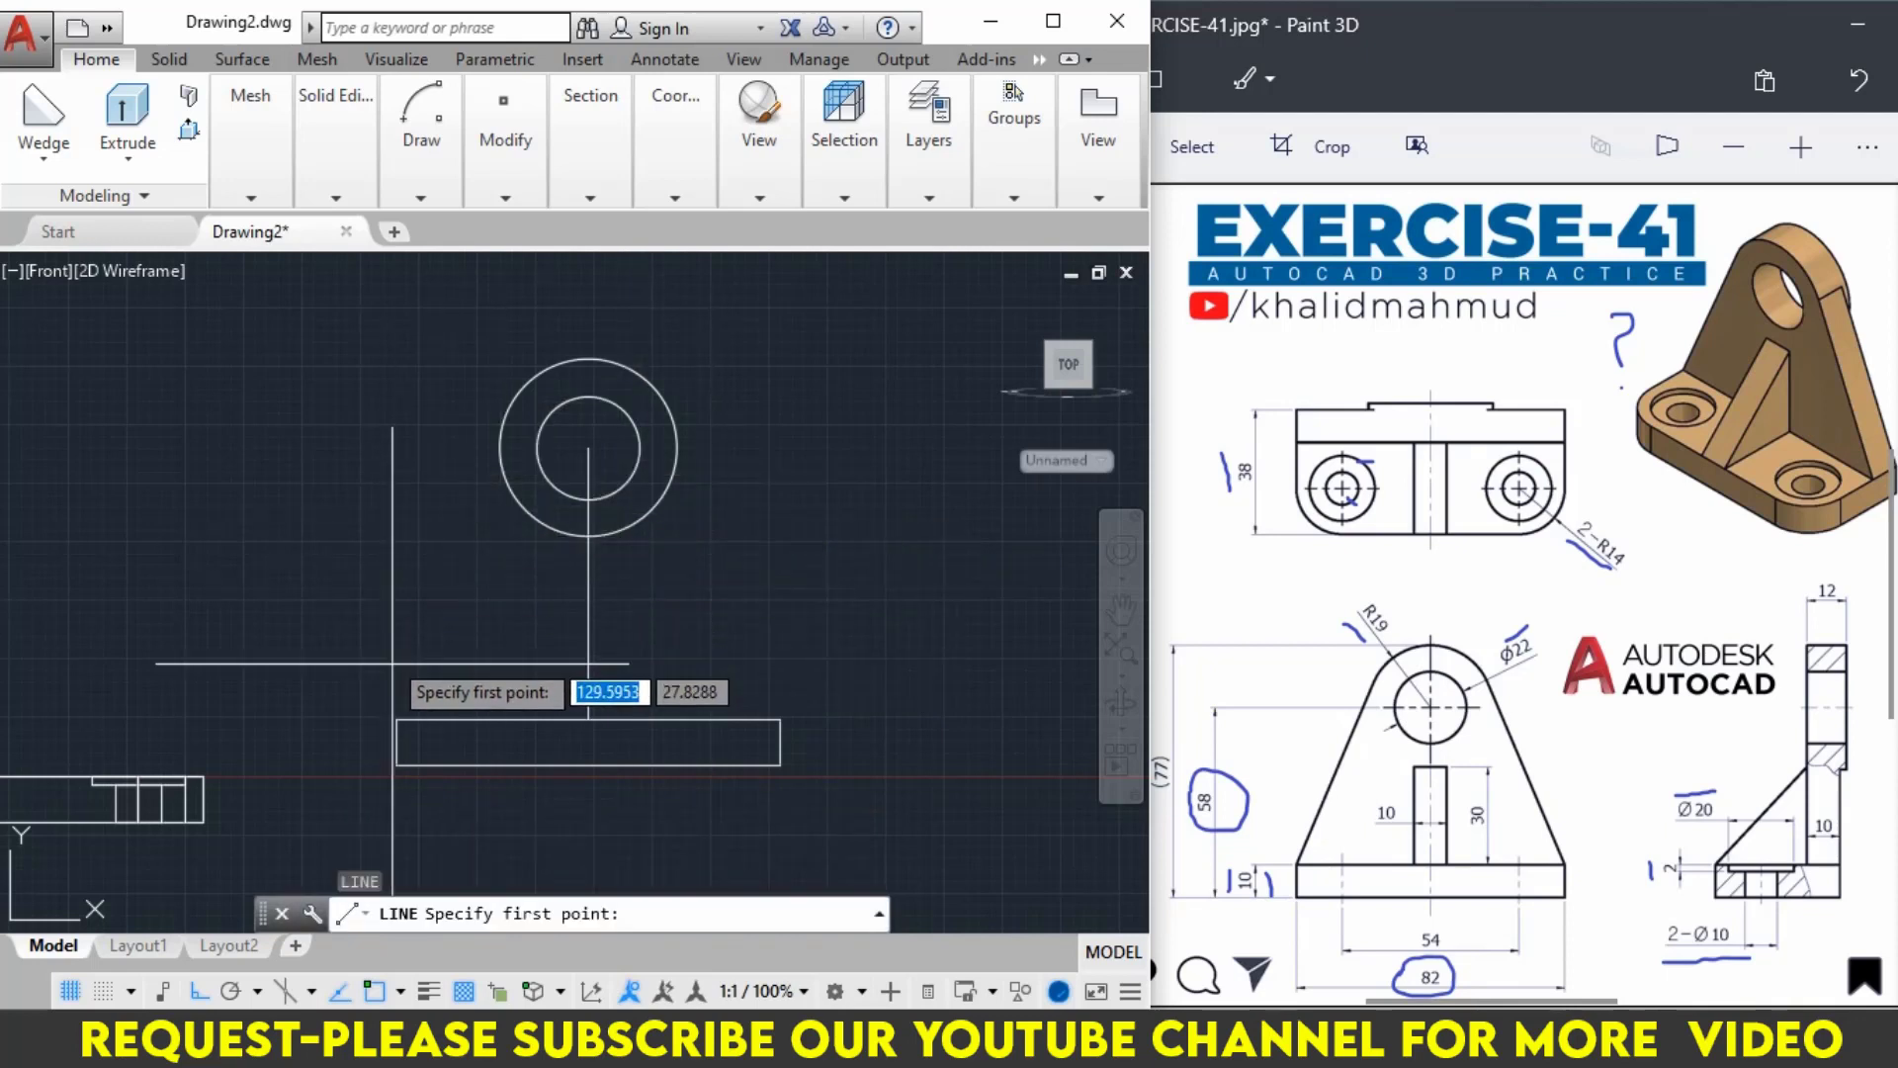
Draw a slanted line from the rectangle's top-left corner tangent to the R19 circle.
{"action": "left_click", "coordinate": [397, 720]}
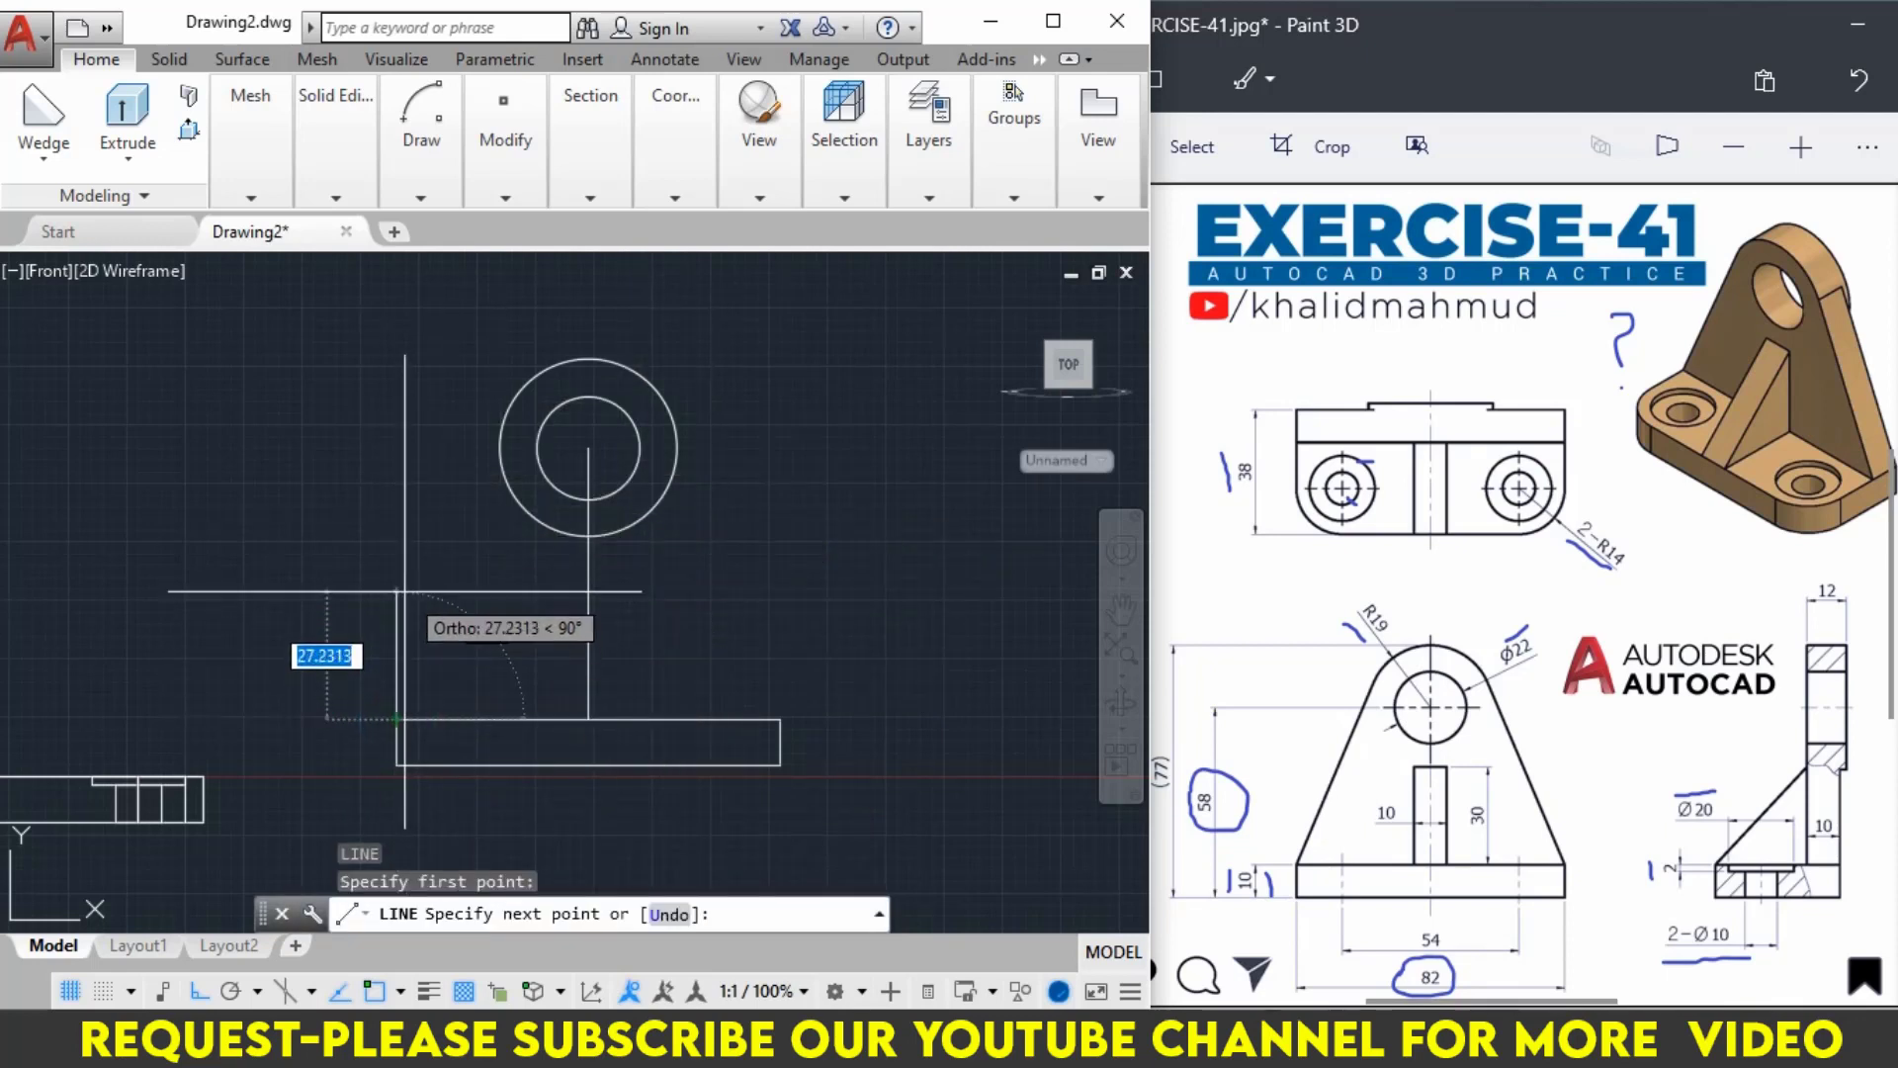
{"action": "key", "text": "F8"}
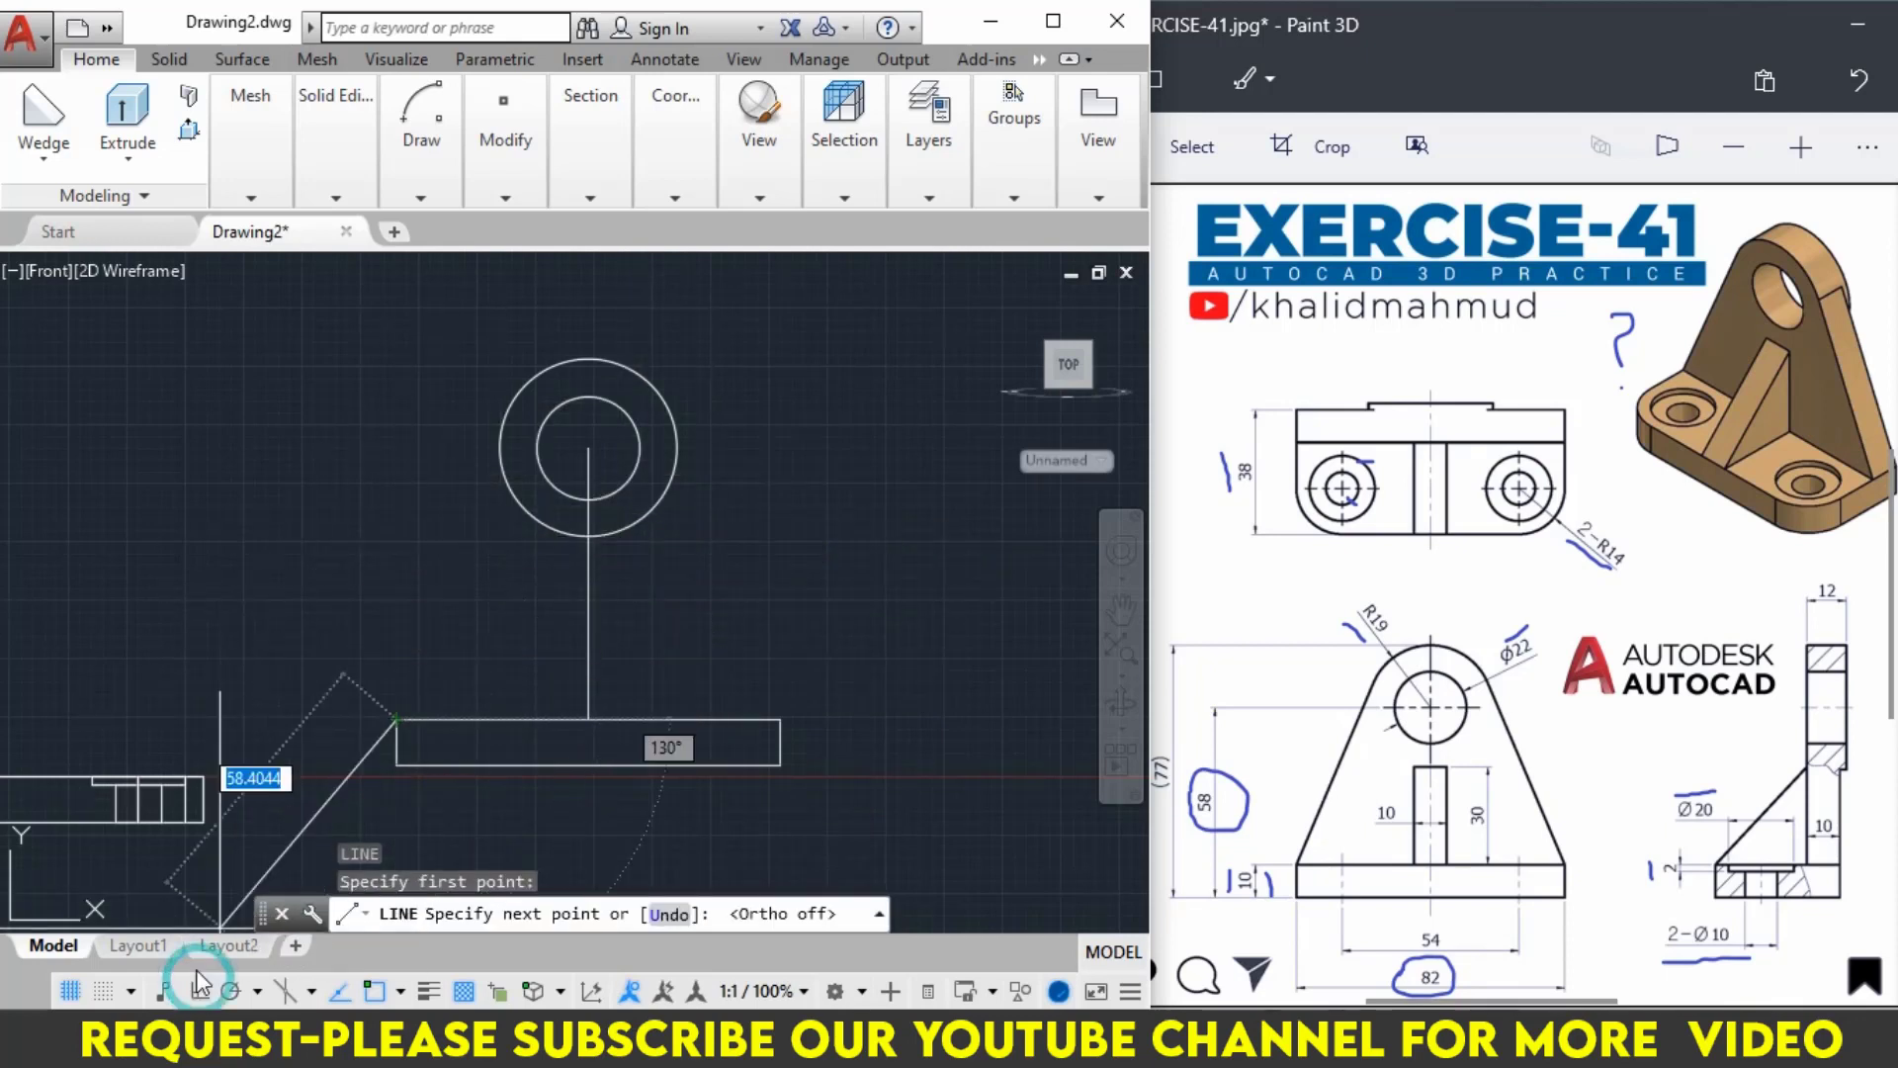
{"action": "right_click", "coordinate": [447, 415], "text": "shift"}
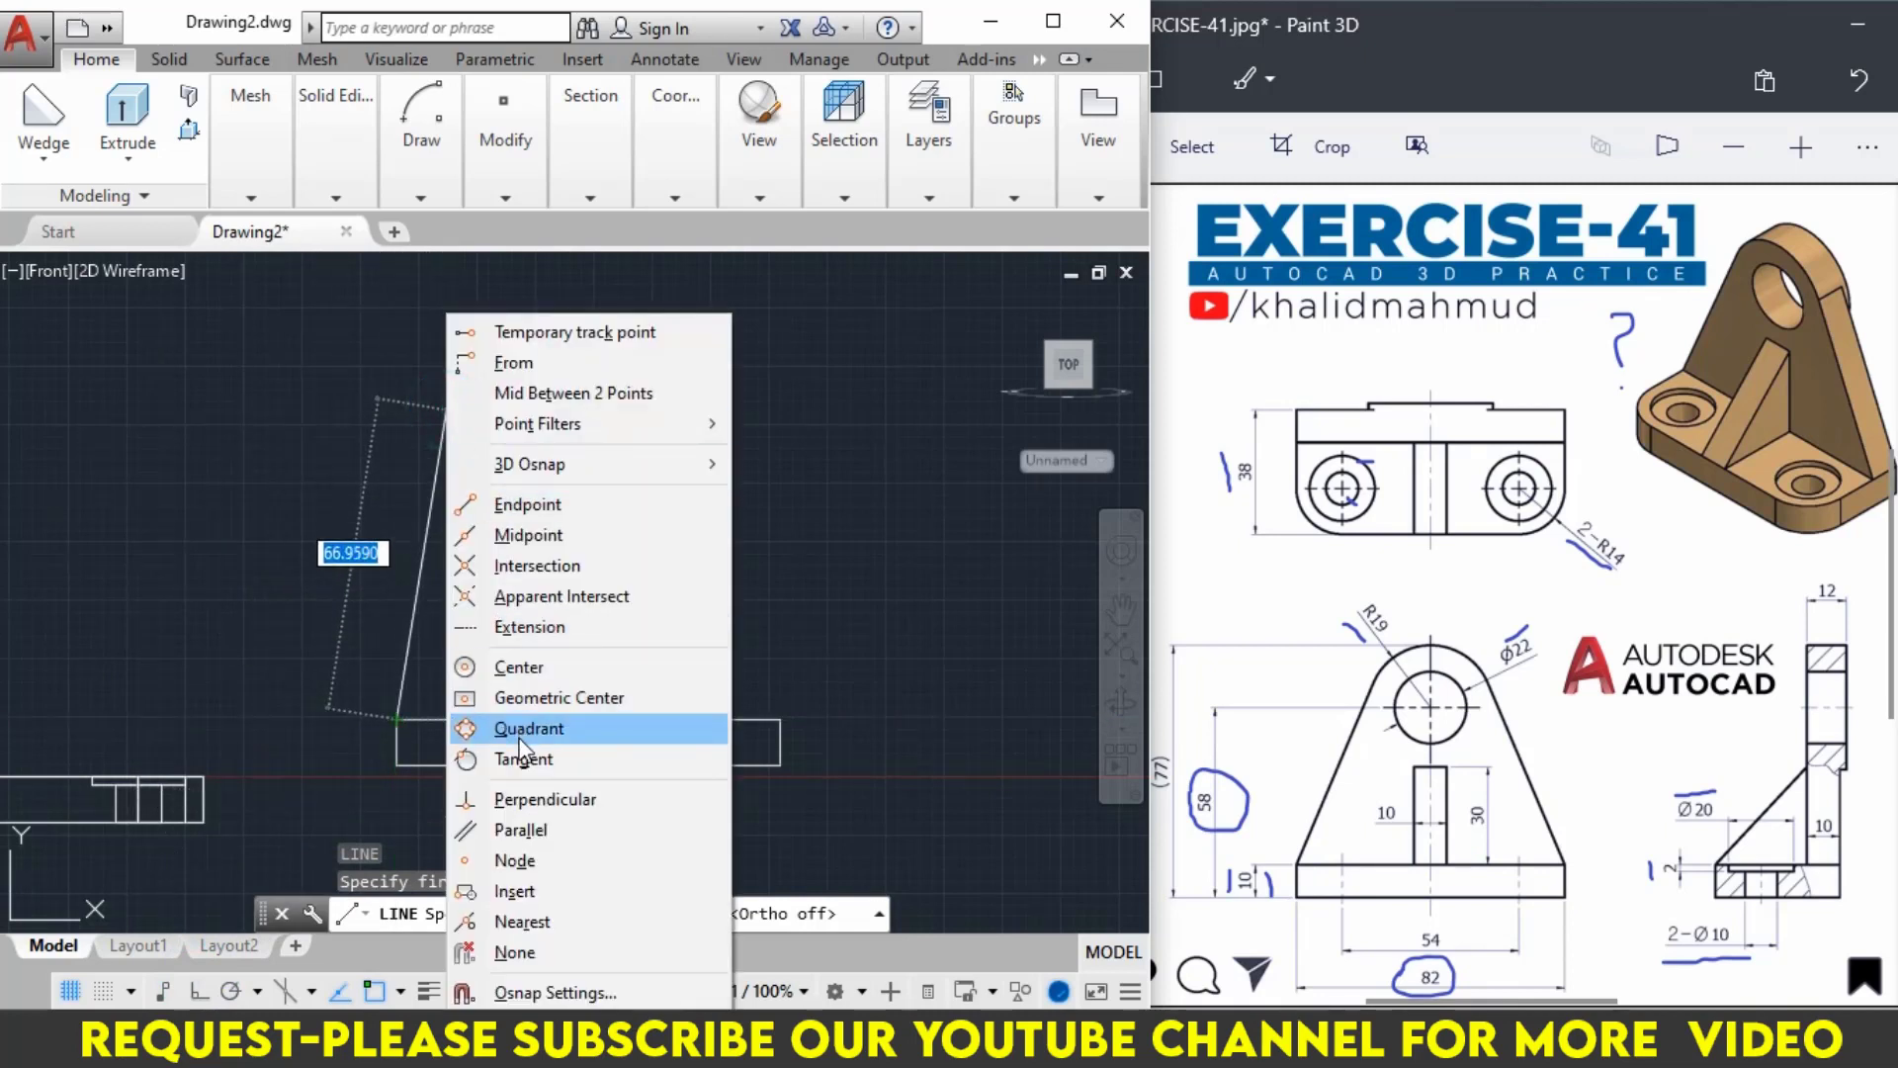
{"action": "left_click", "coordinate": [573, 759]}
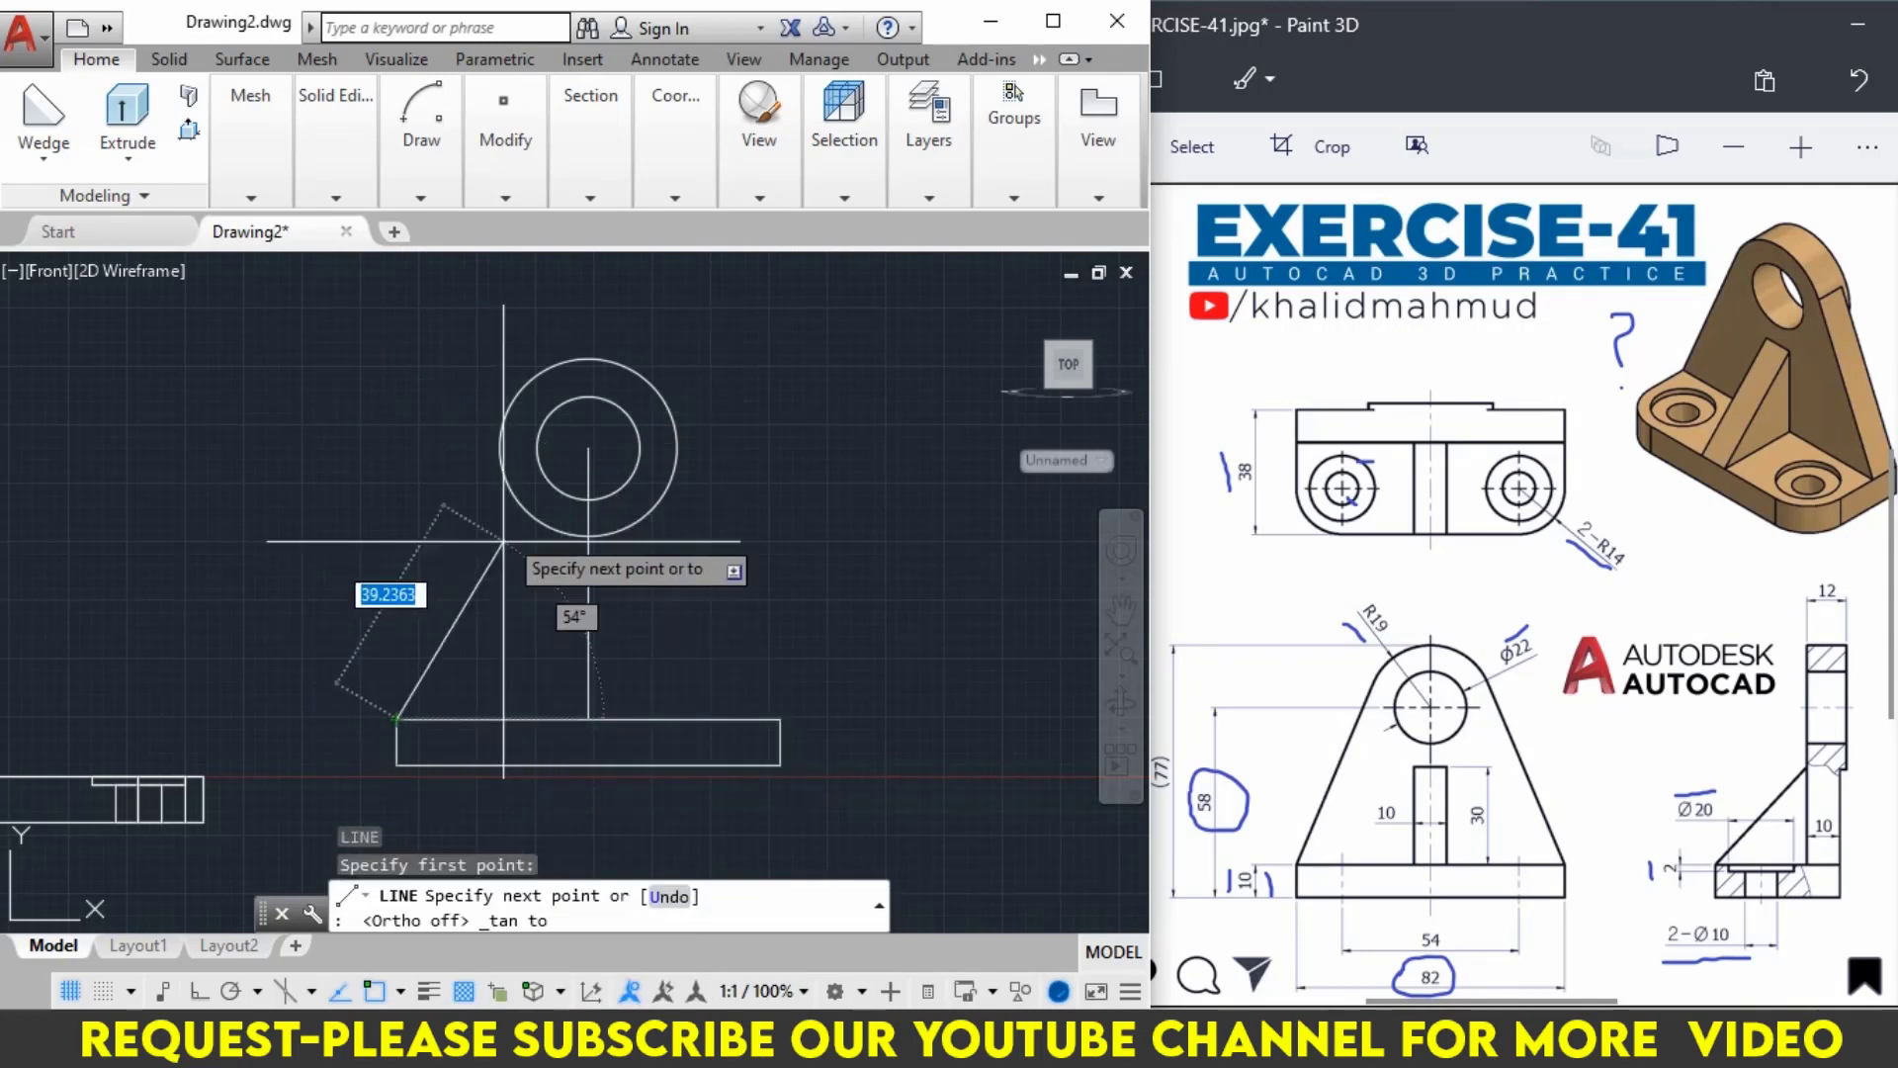
{"action": "left_click", "coordinate": [500, 420]}
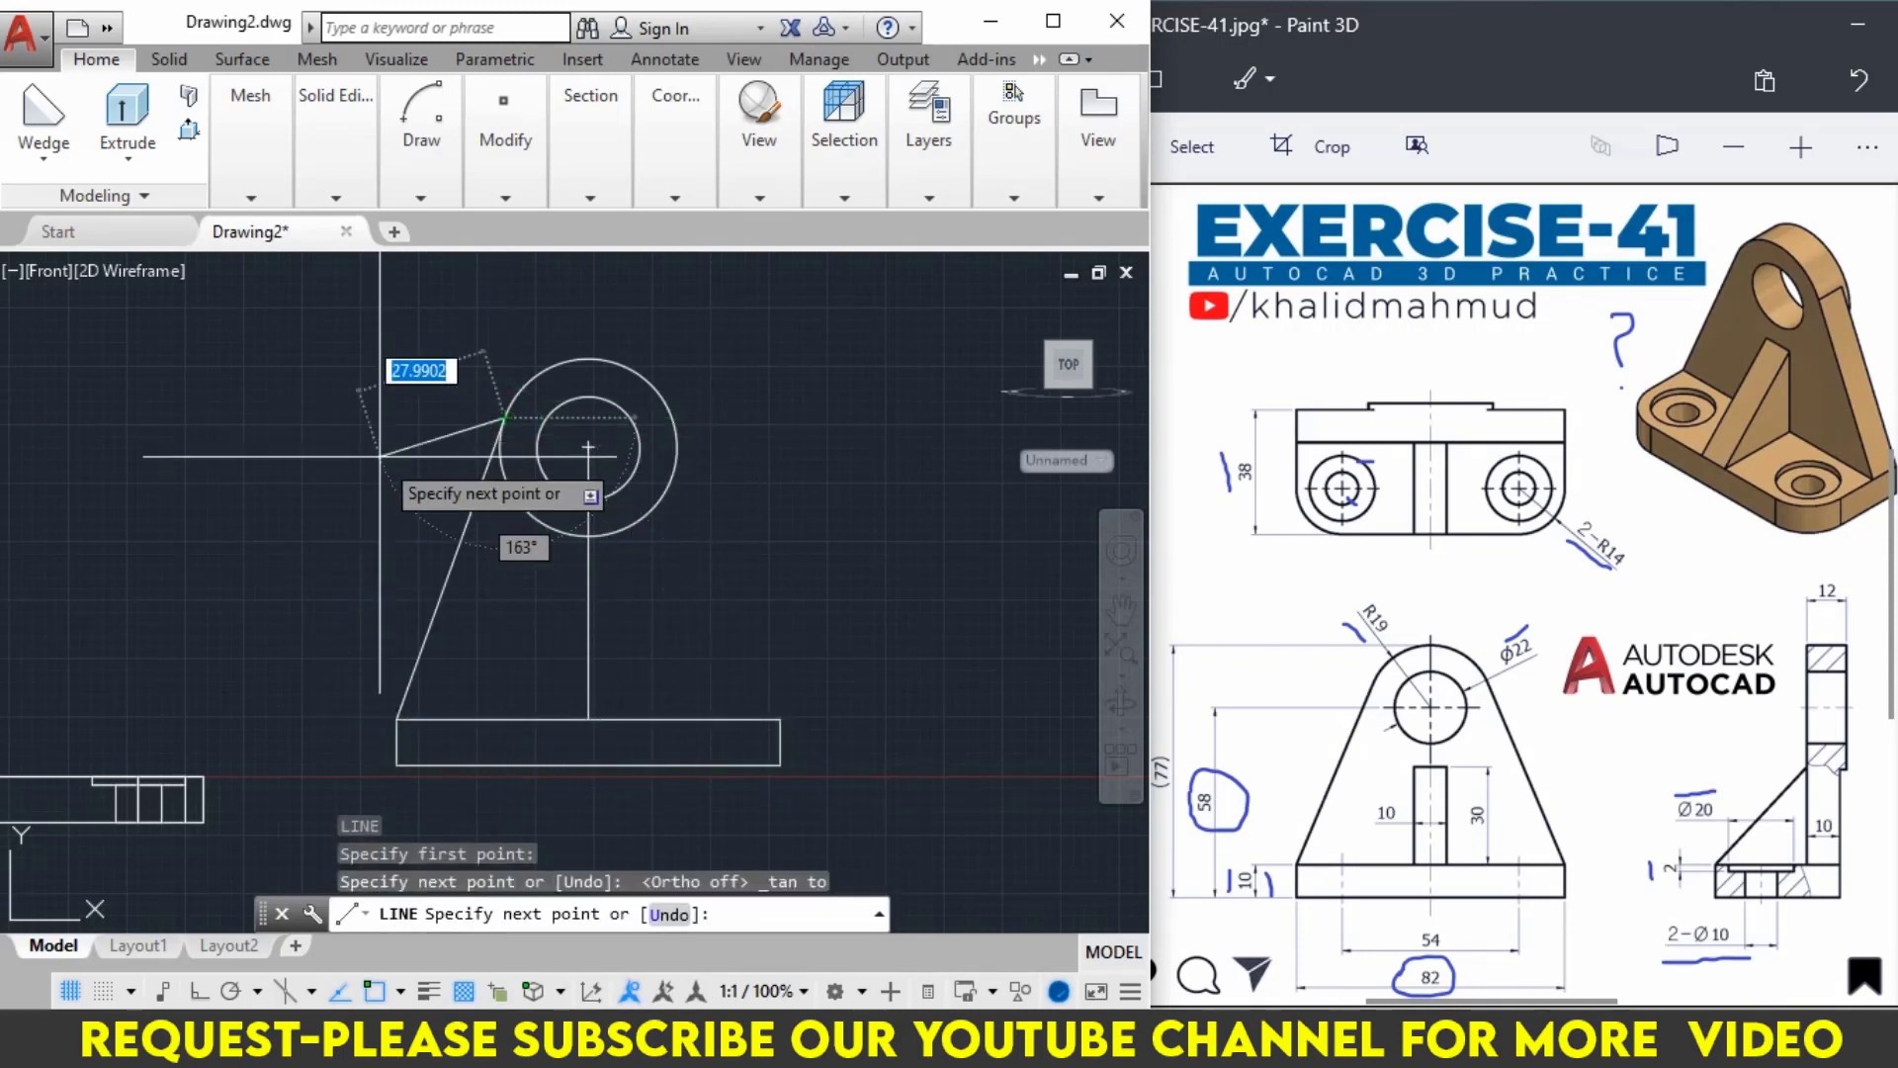
{"action": "key", "text": "Return"}
Mirror the tangent line about the vertical axis through the circle centre.
{"action": "type", "text": "MI"}
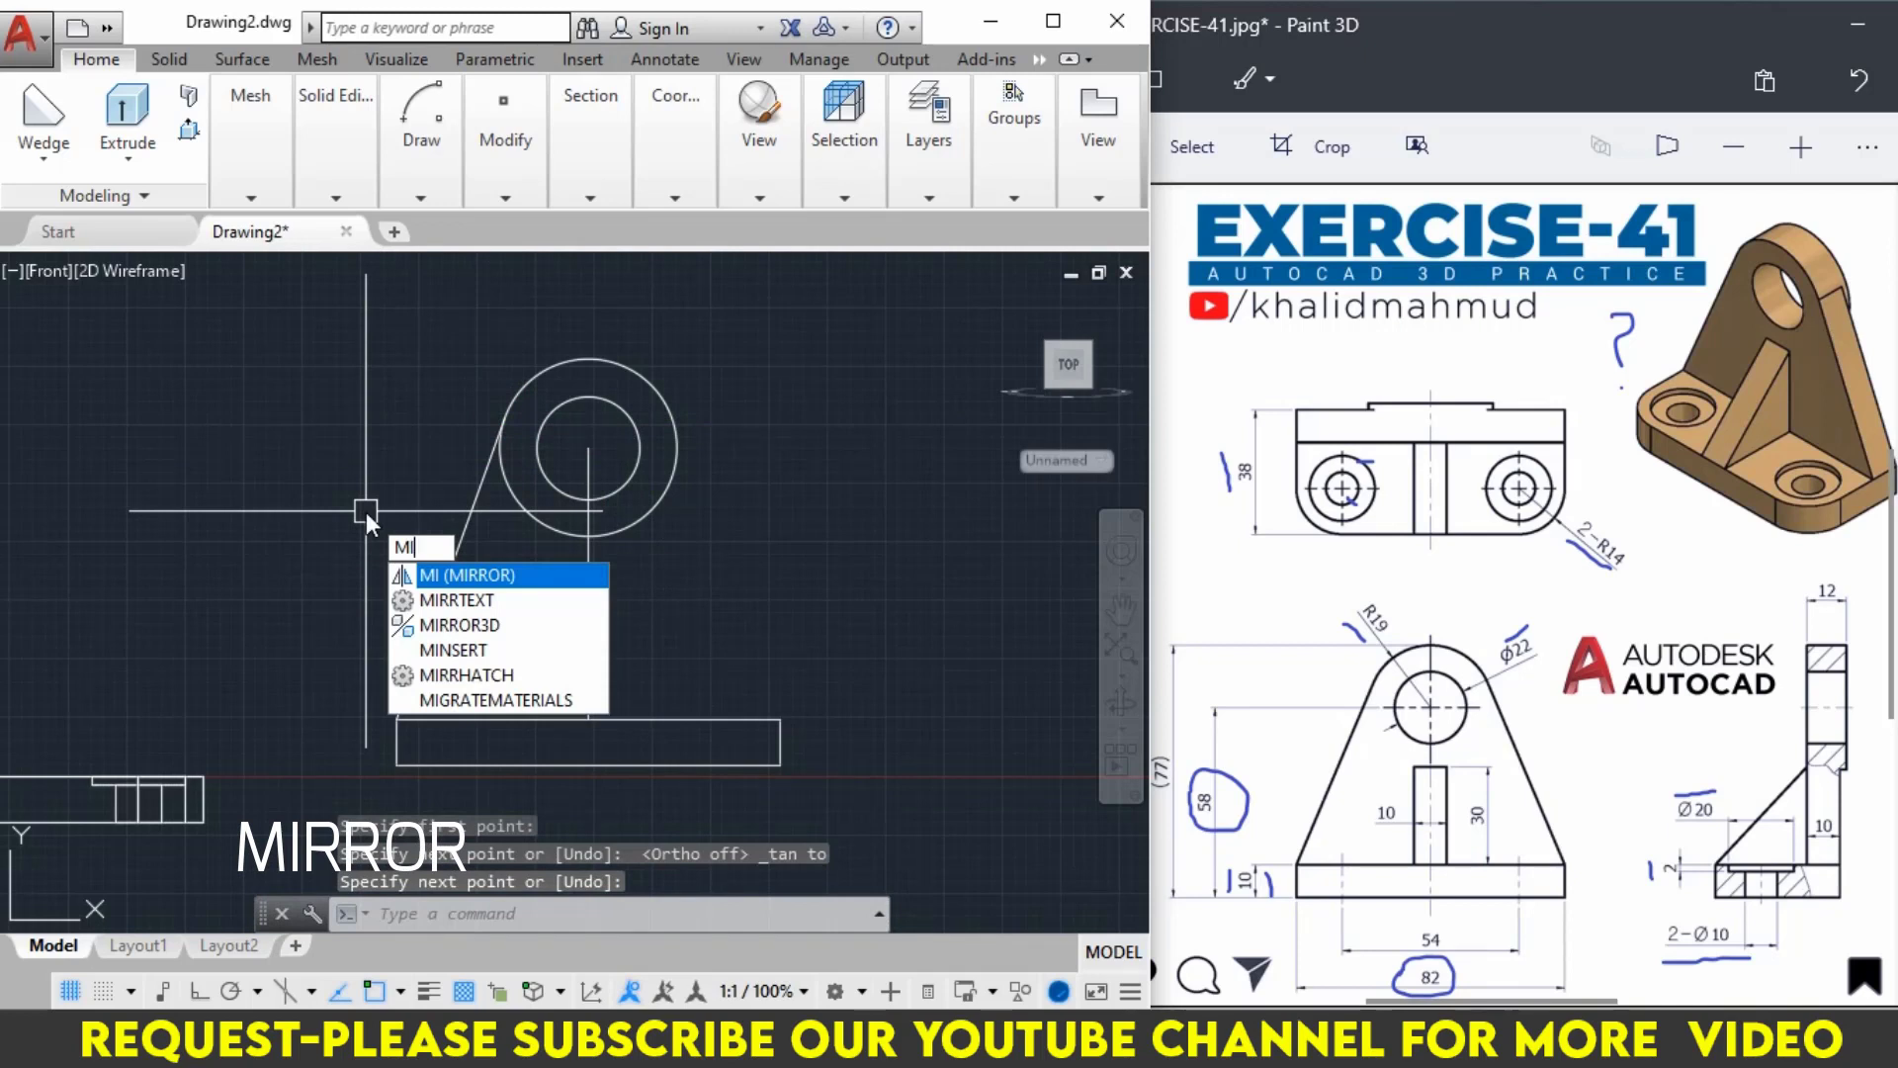
{"action": "key", "text": "Return"}
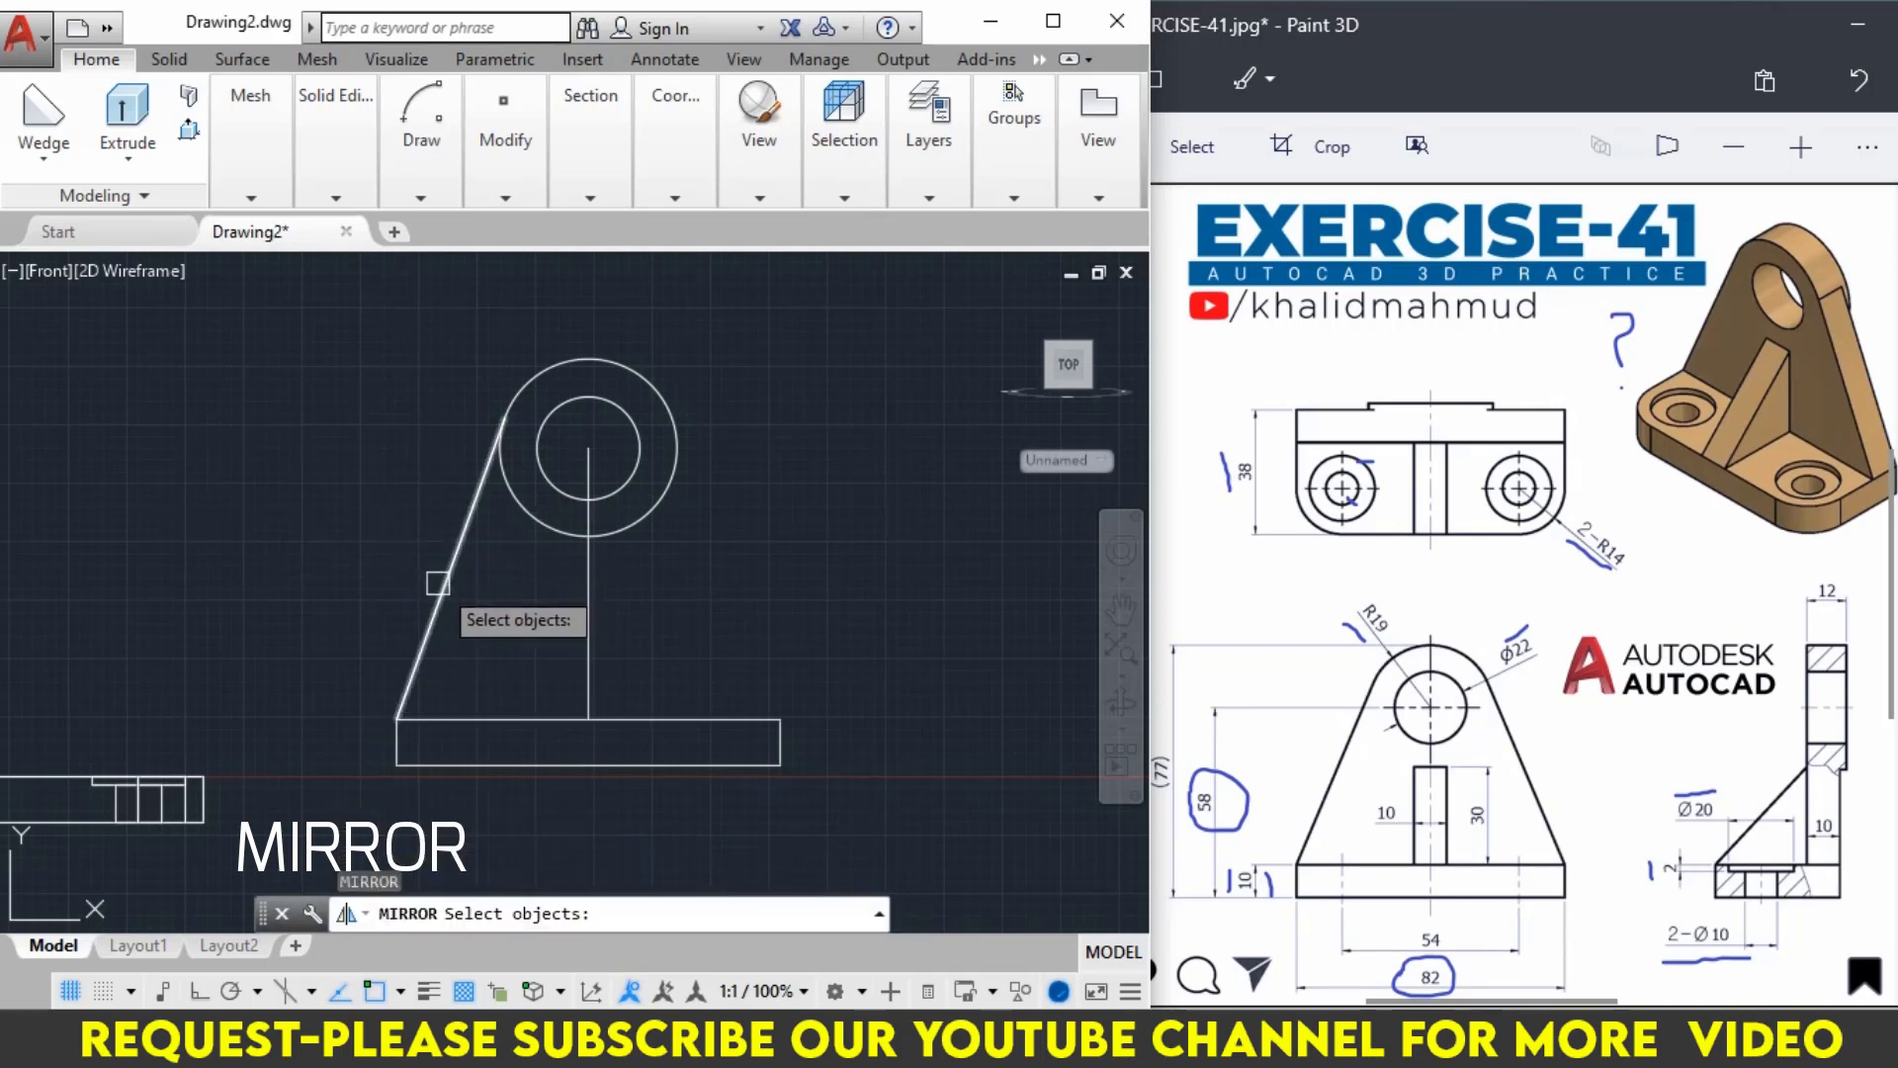
{"action": "left_click", "coordinate": [445, 579]}
{"action": "key", "text": "Return"}
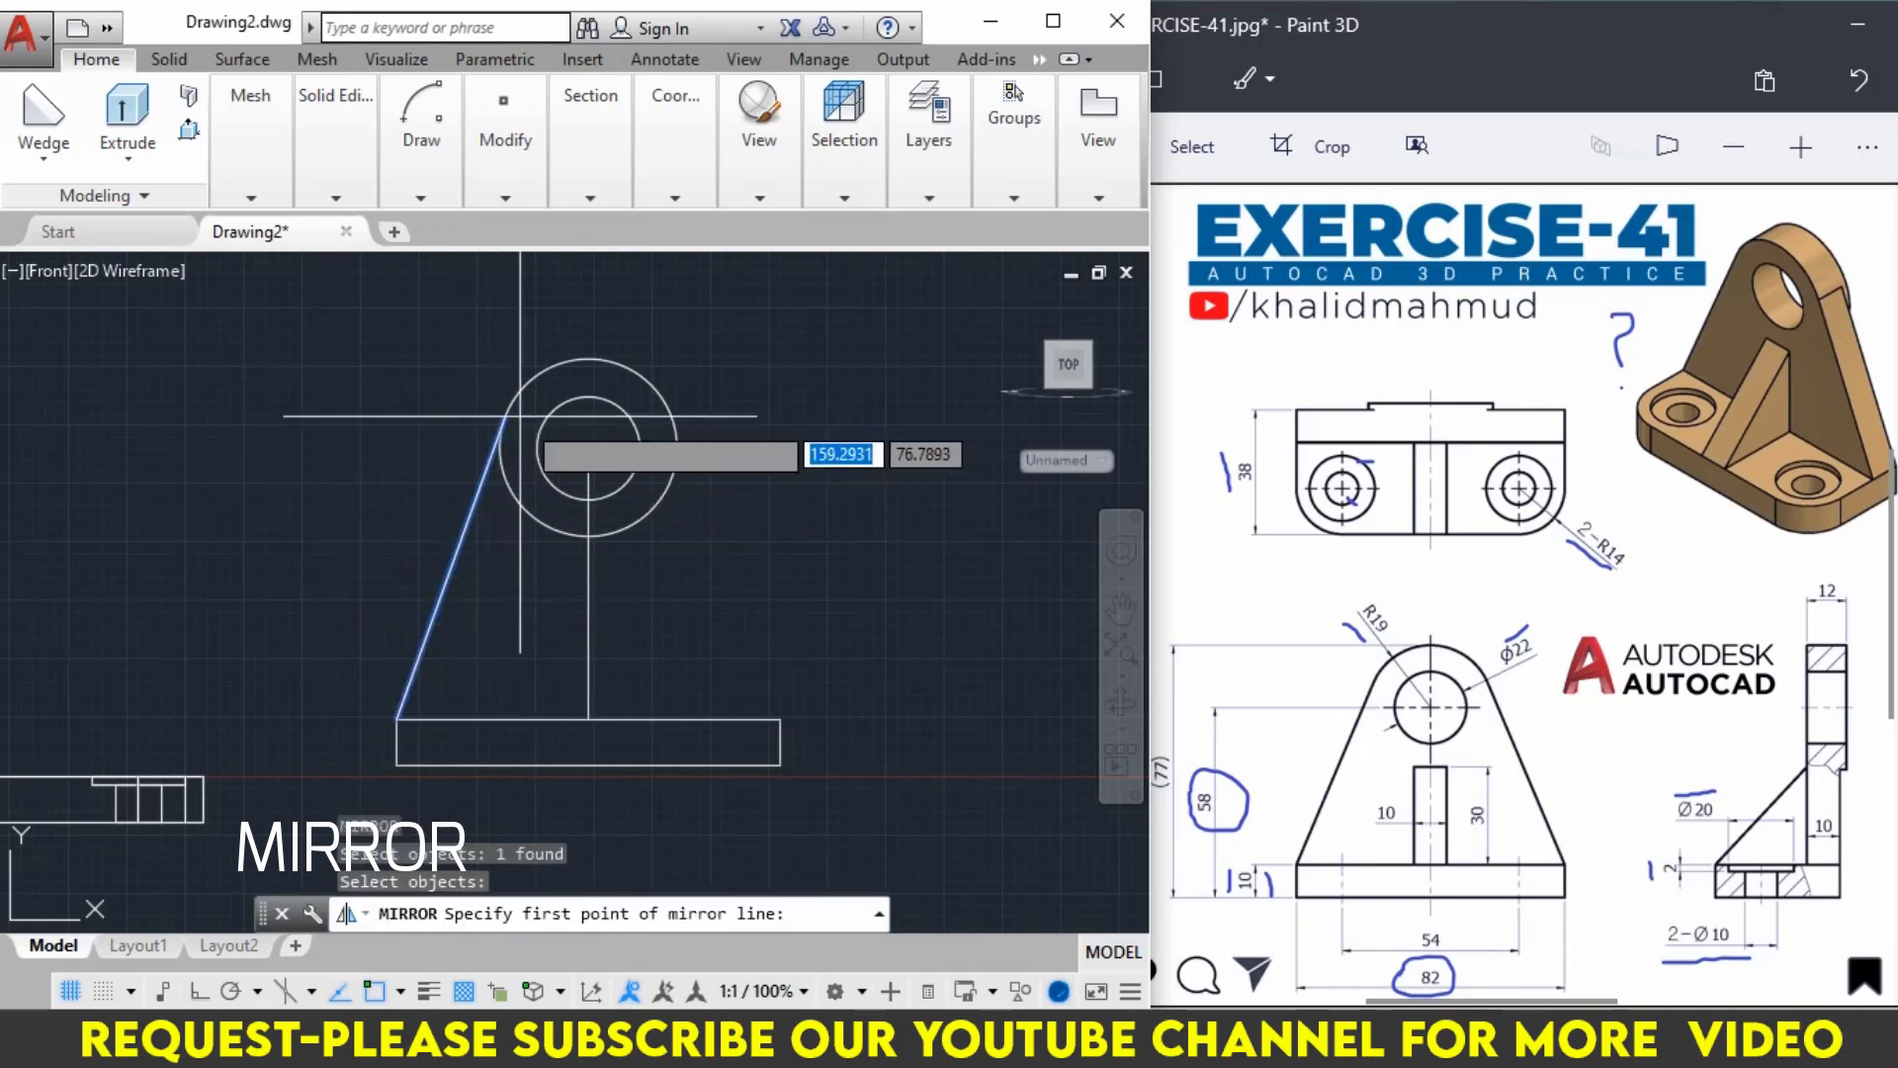
{"action": "left_click", "coordinate": [588, 447]}
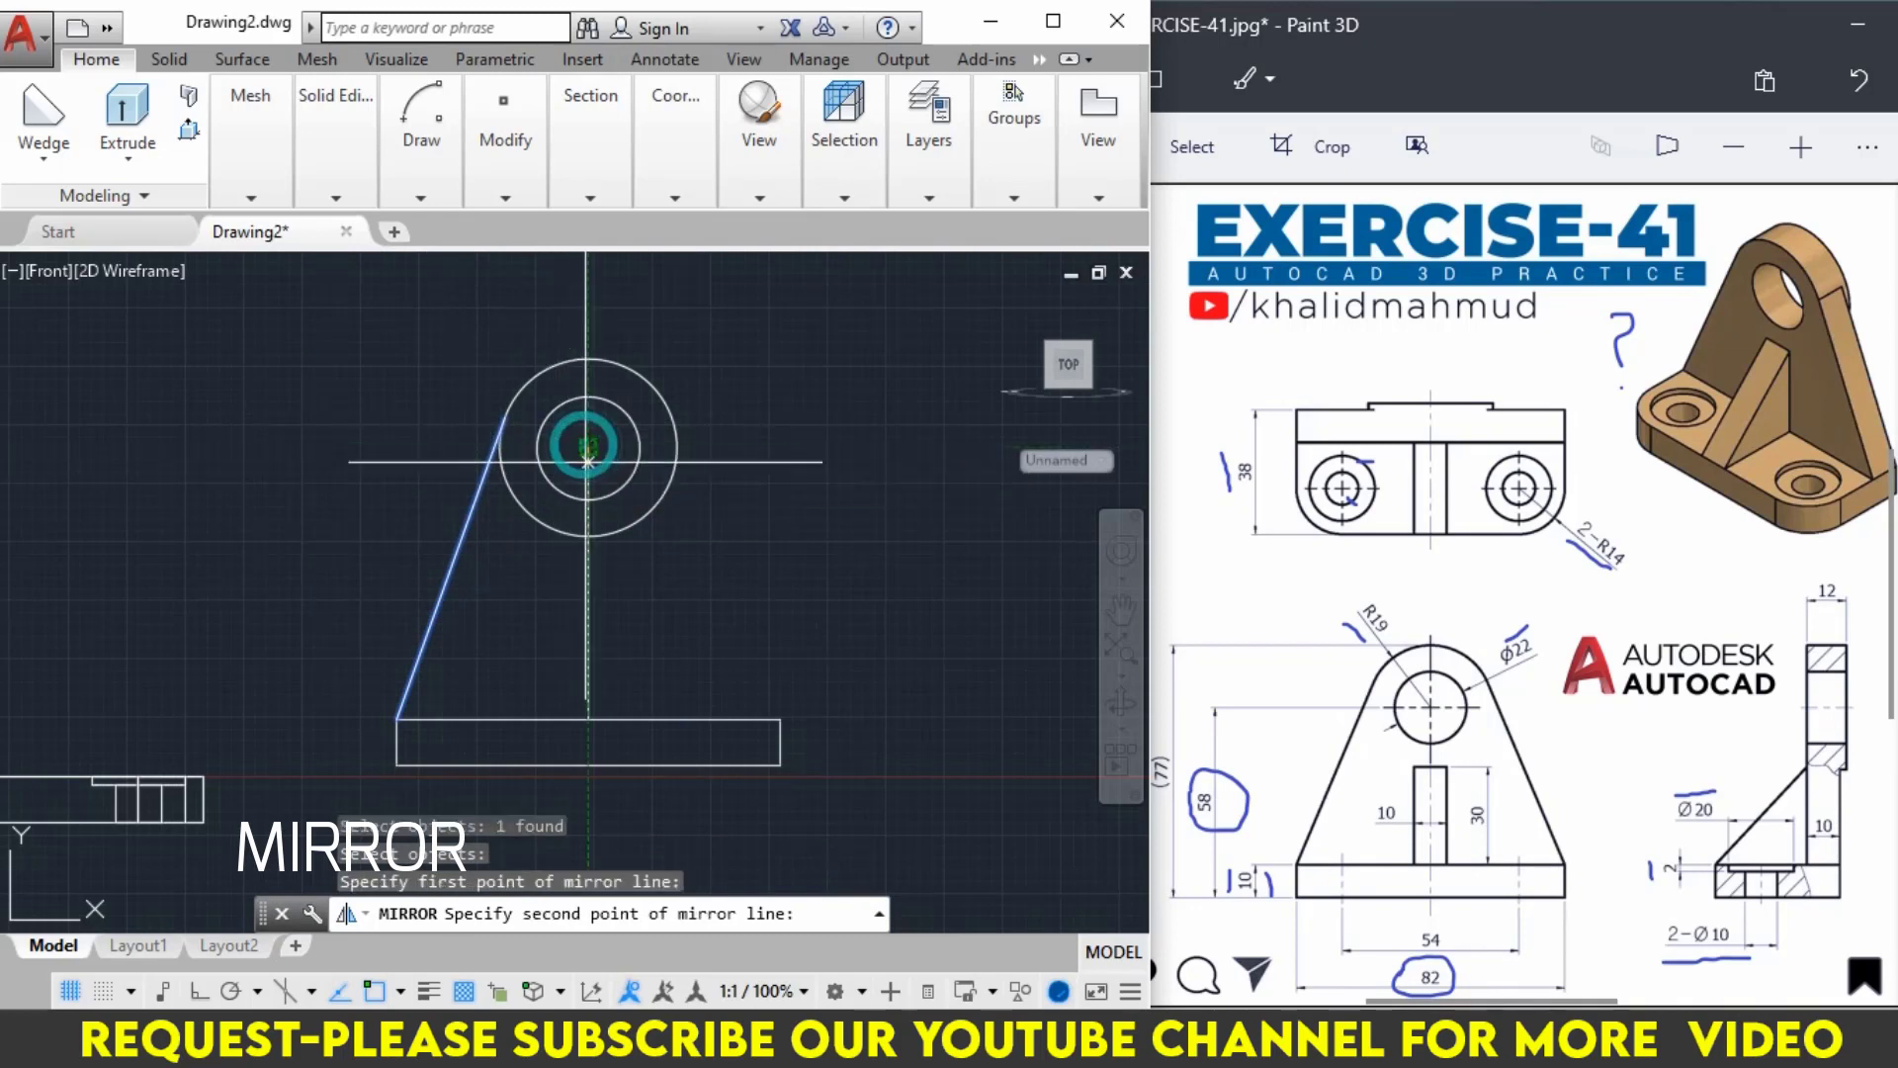
{"action": "left_click", "coordinate": [588, 498]}
{"action": "type", "text": "N"}
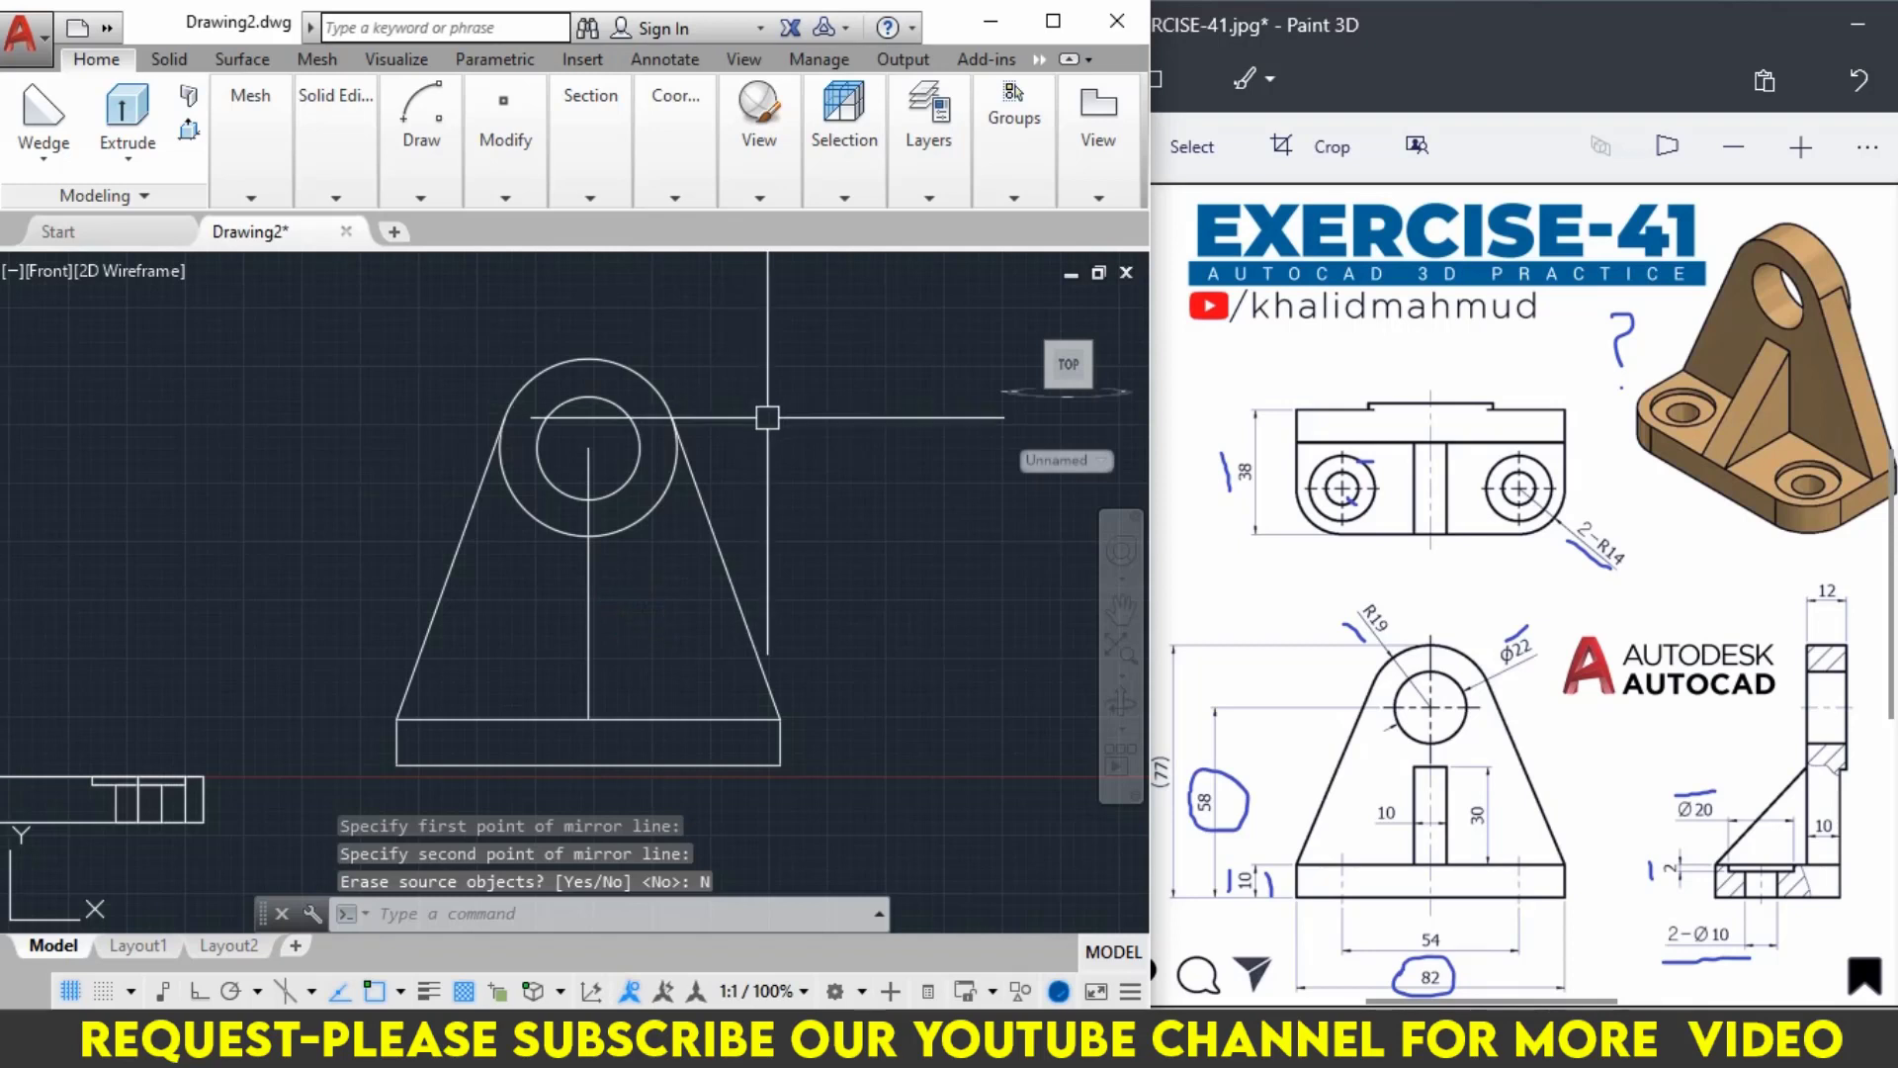
Erase the vertical centre line and switch to the SE Isometric view.
{"action": "left_click", "coordinate": [588, 584]}
{"action": "type", "text": "E"}
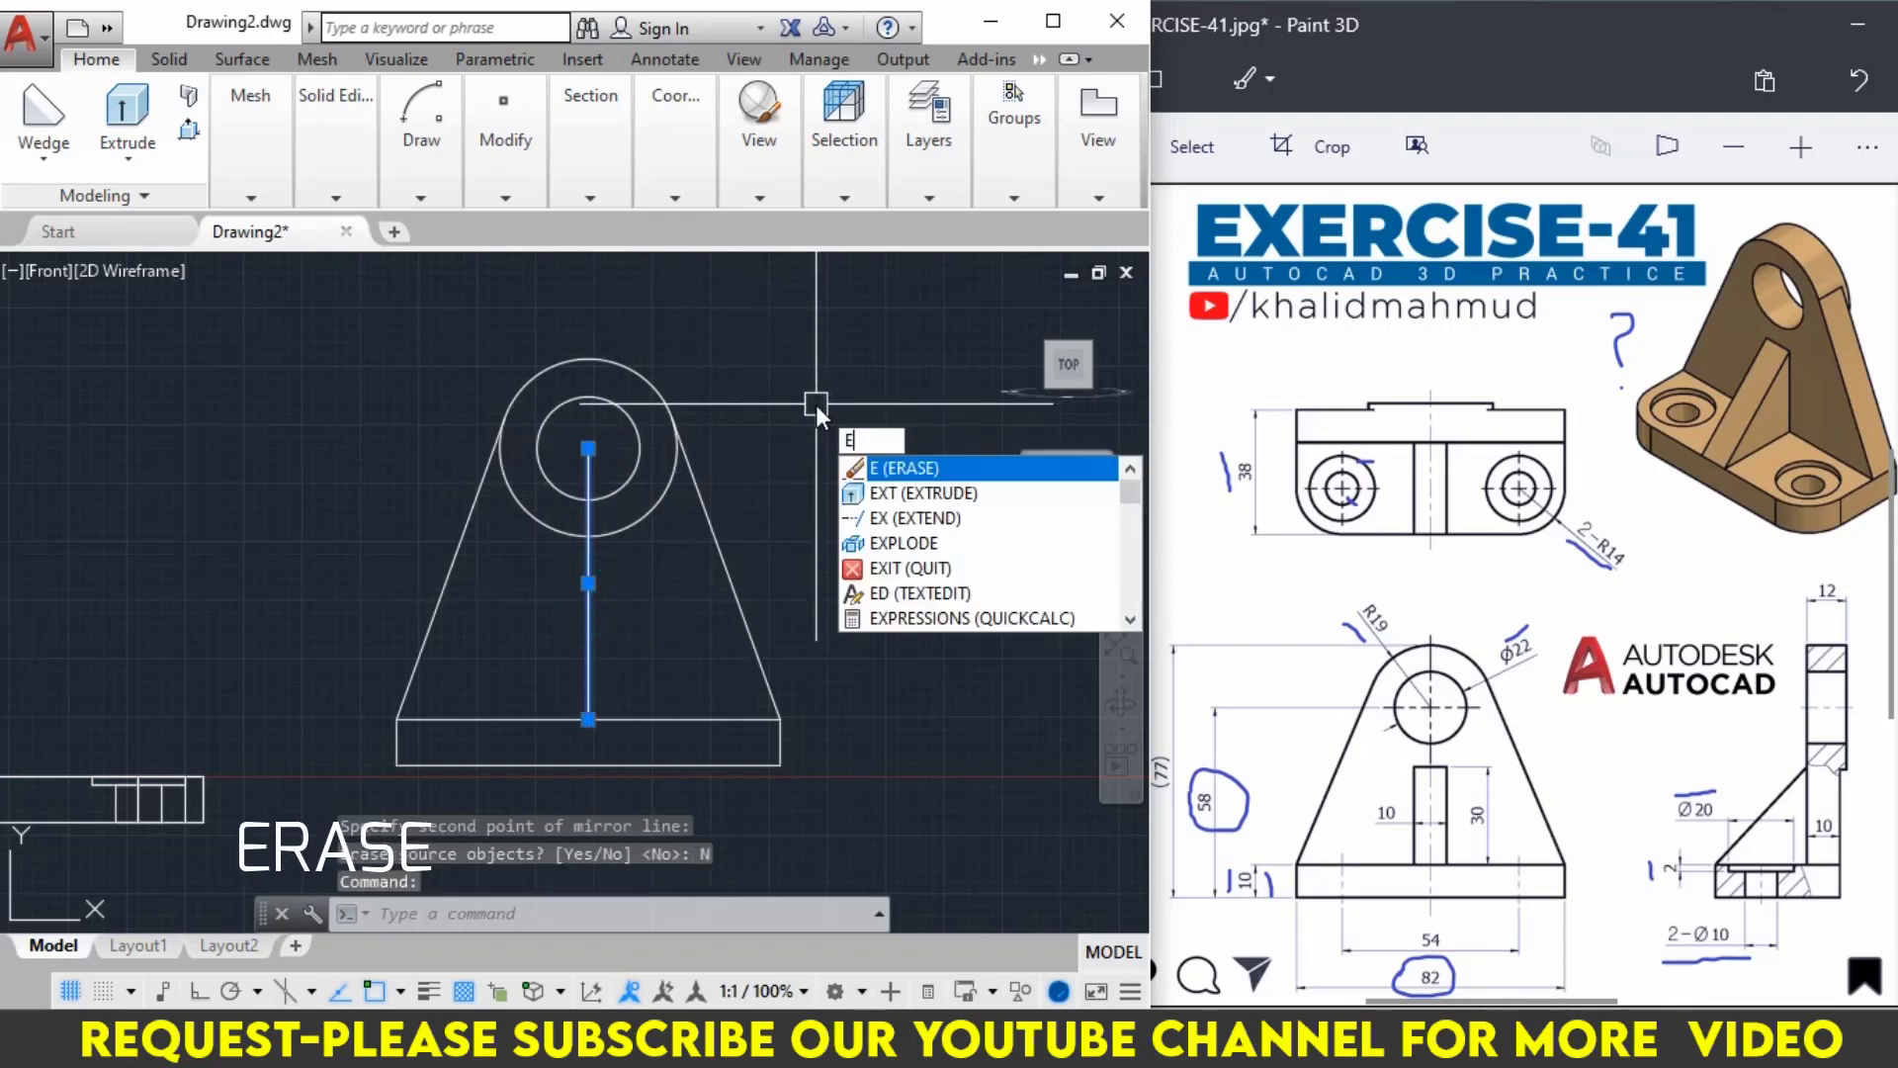
{"action": "key", "text": "Return"}
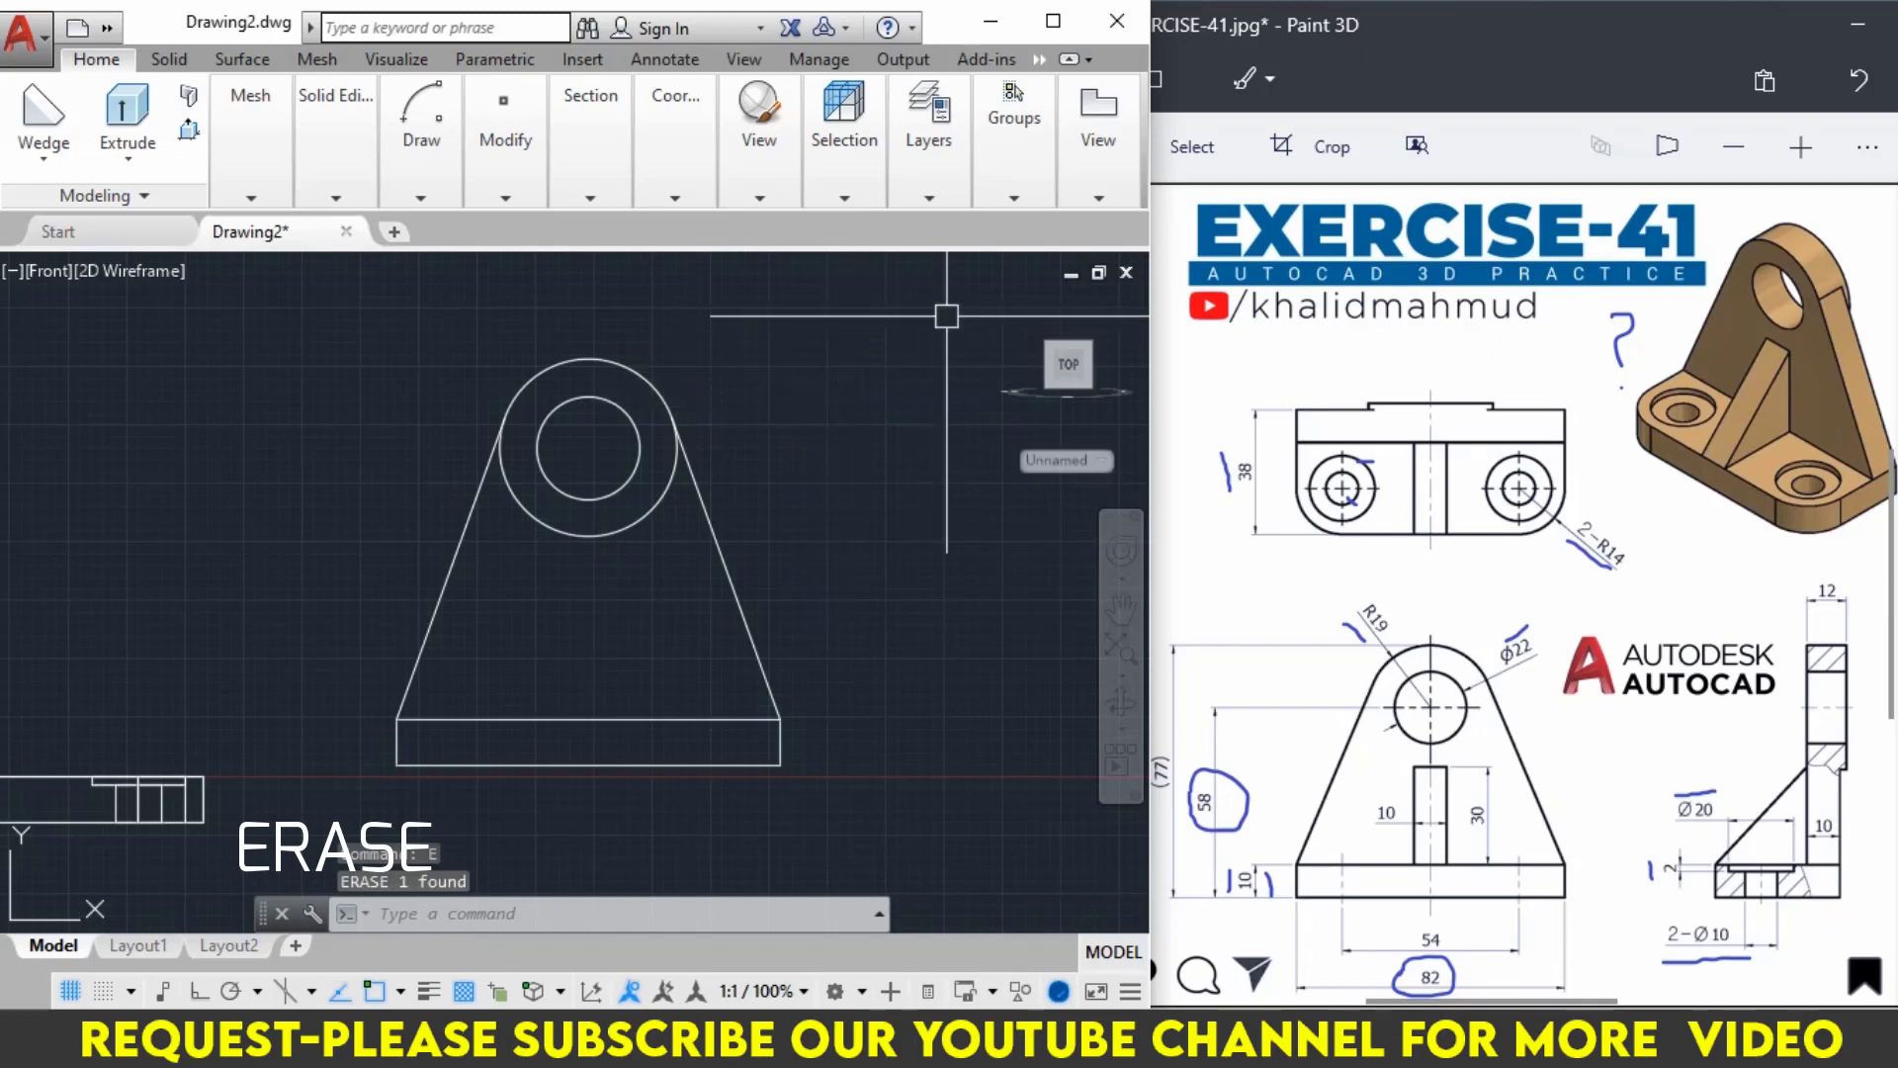
{"action": "left_click", "coordinate": [1017, 304]}
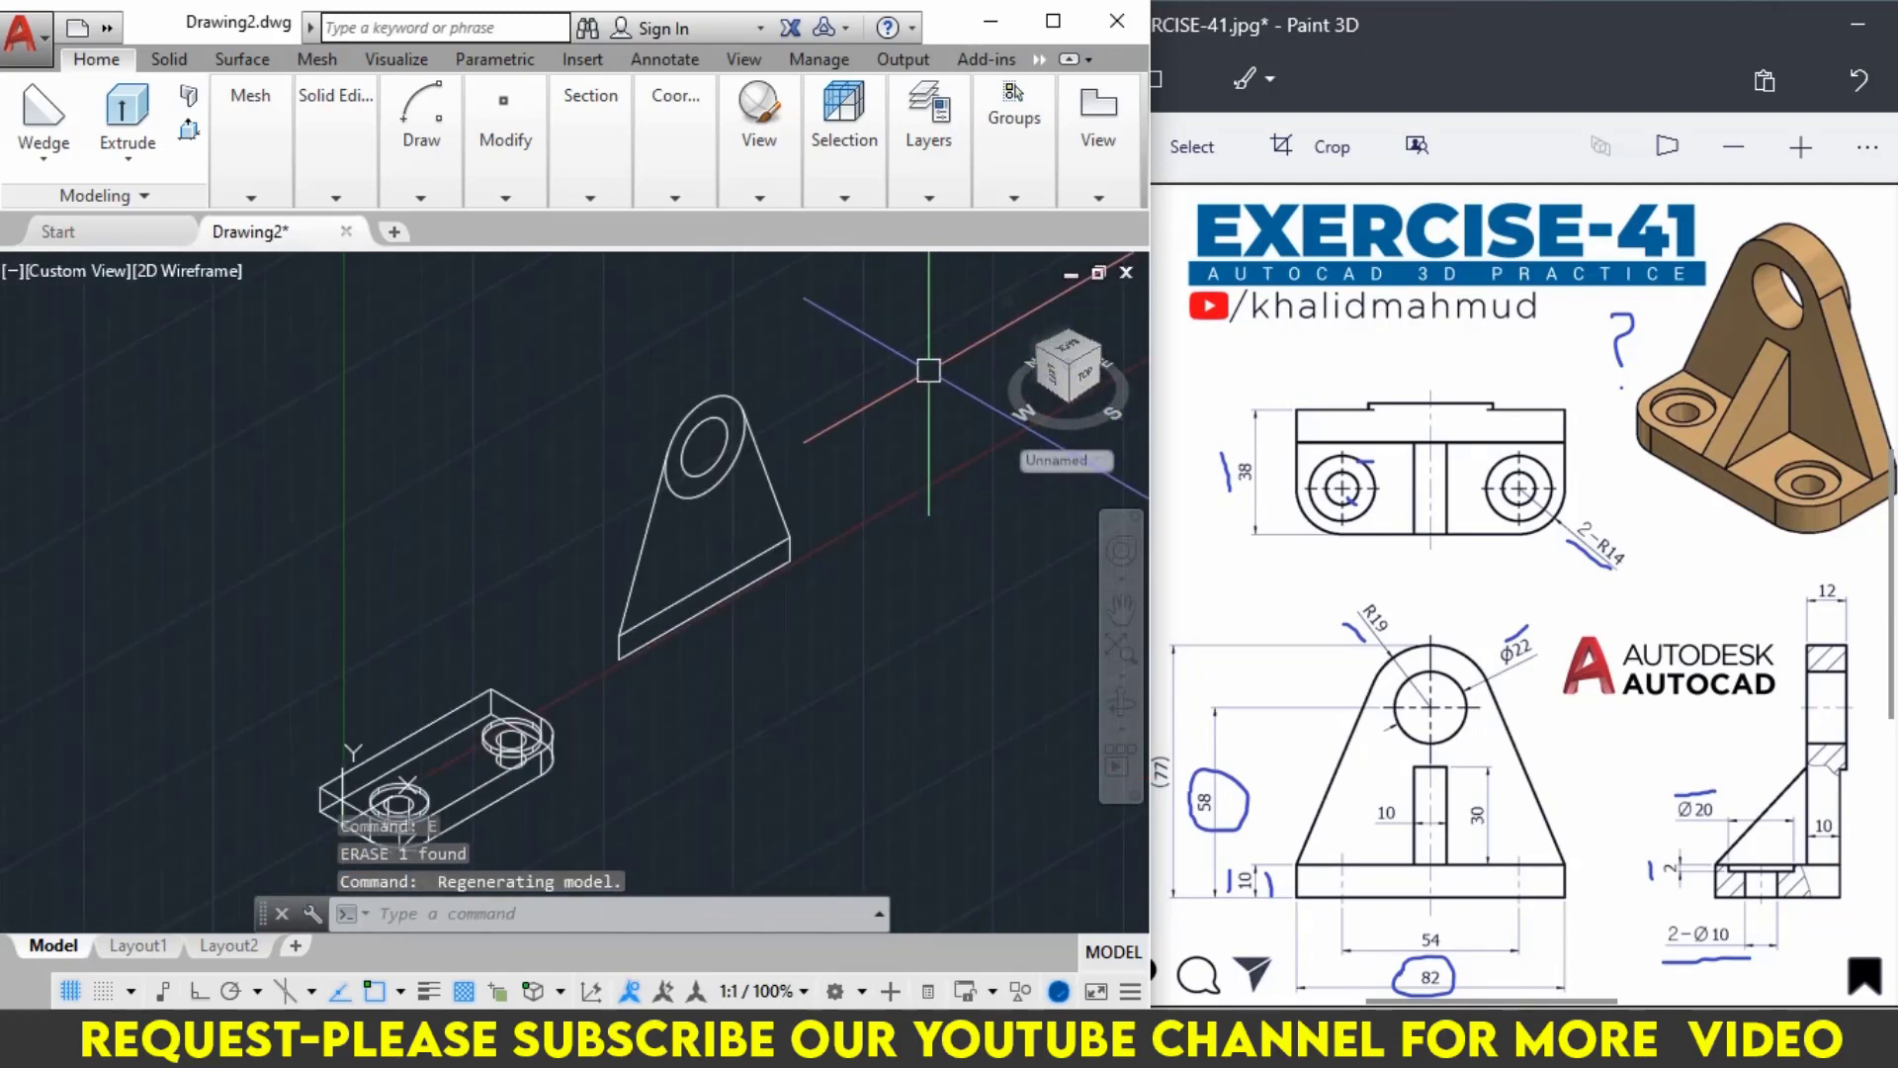
{"action": "mouse_move", "coordinate": [1068, 371]}
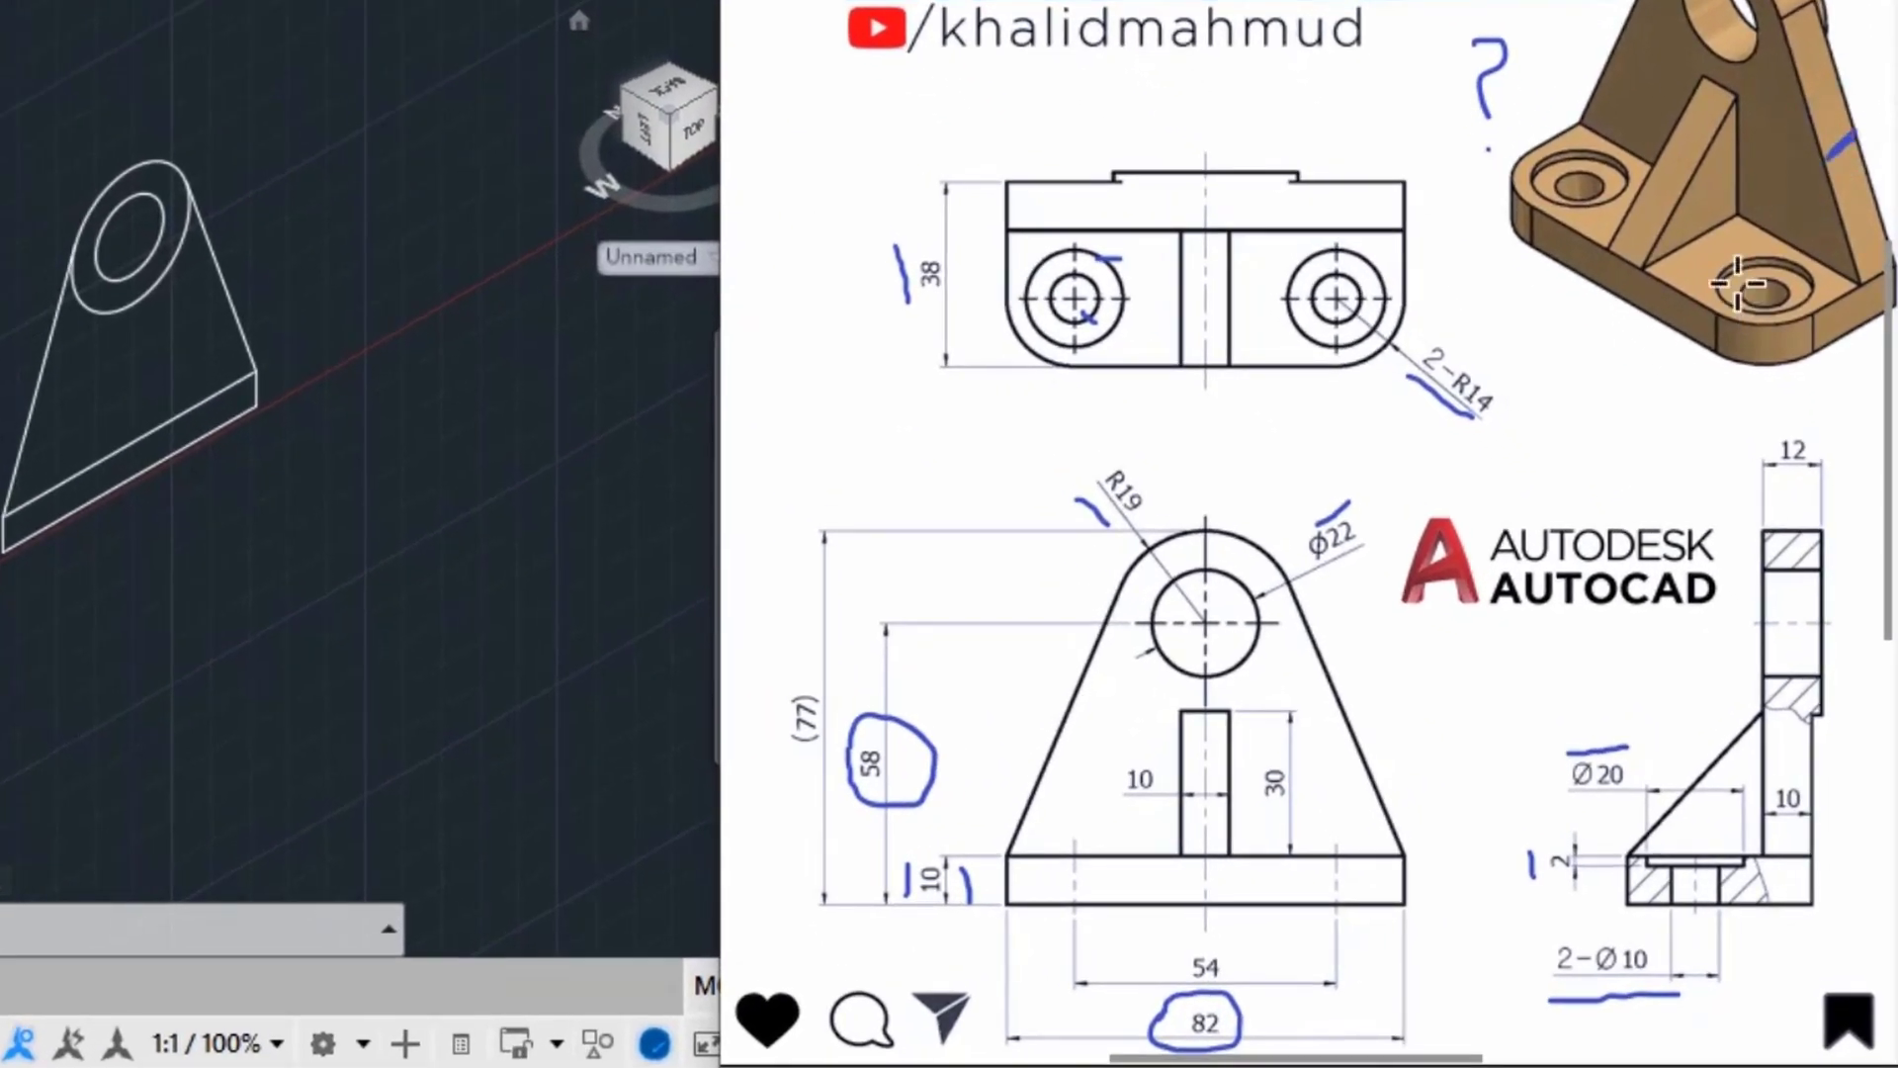
Press-pull the triangular upright area 10 units, matching the reference thickness.
{"action": "left_click_drag", "start_coordinate": [1774, 833], "coordinate": [1802, 822]}
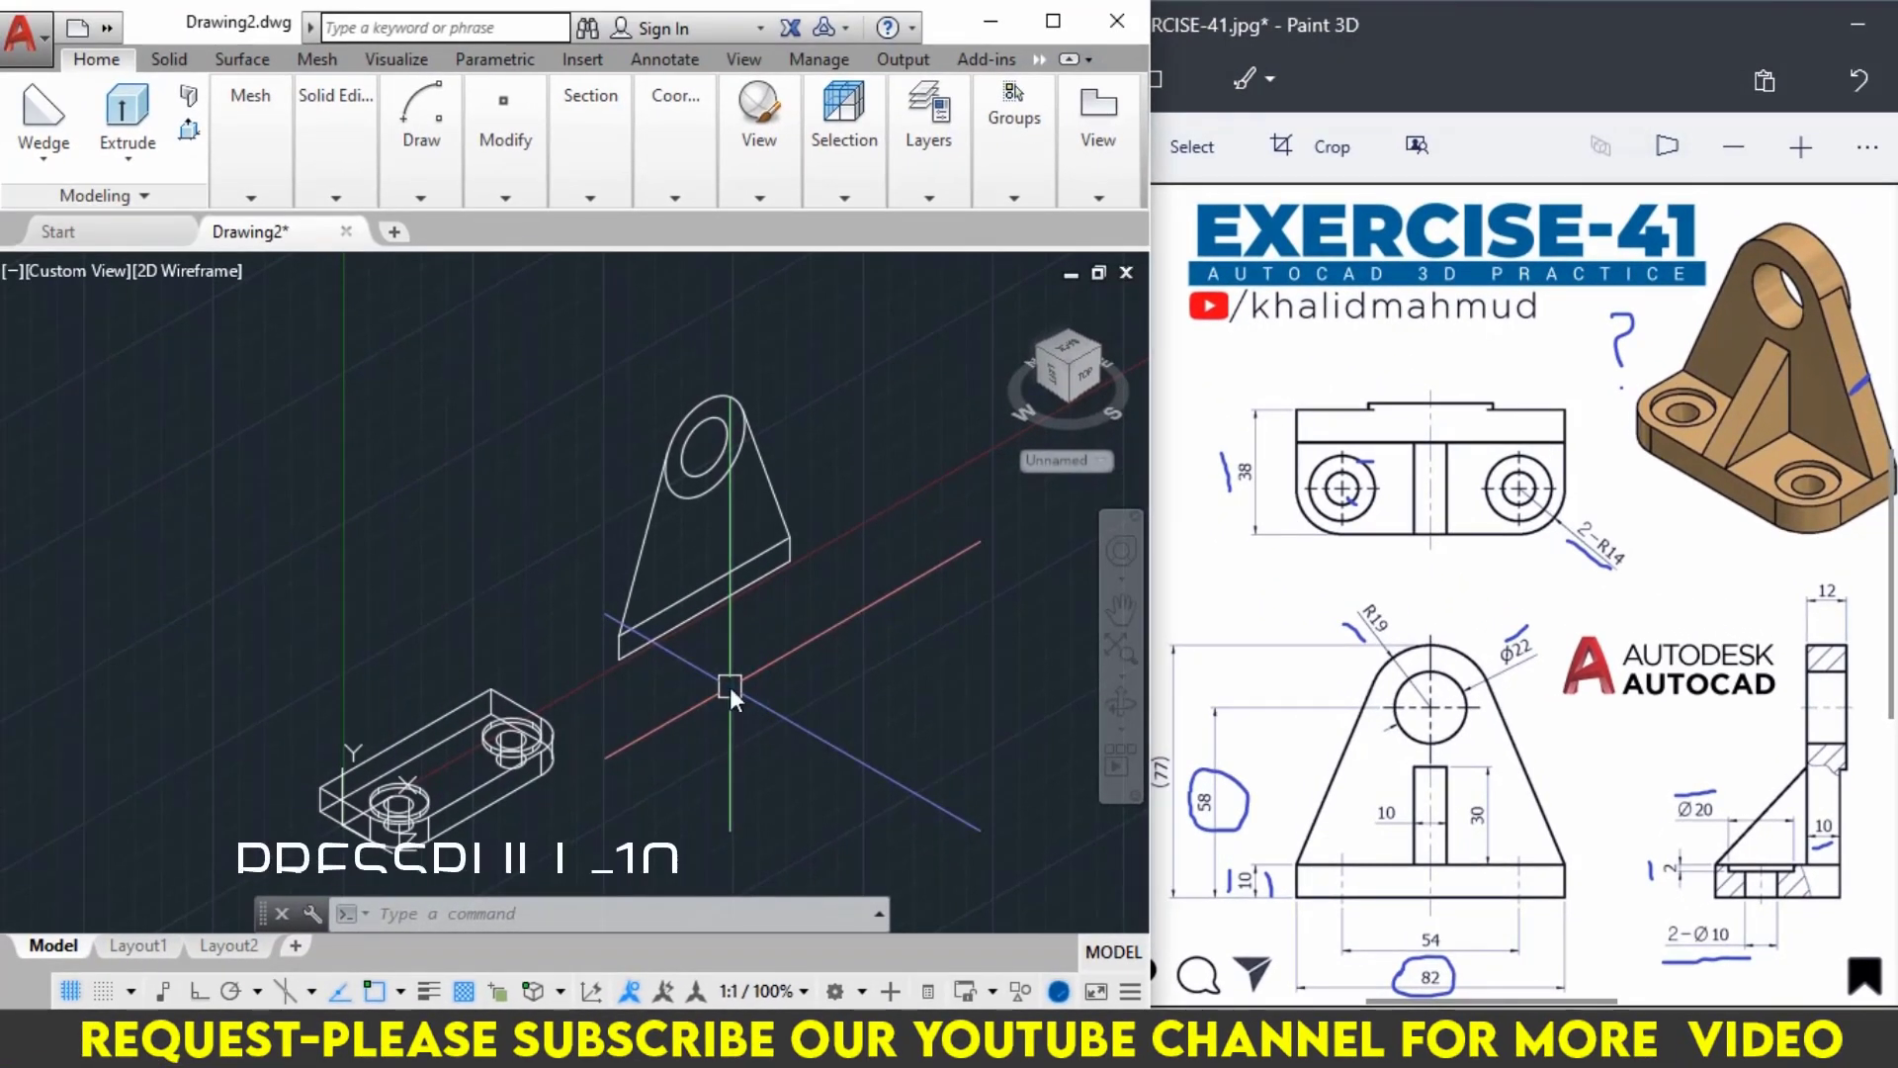
{"action": "type", "text": "PRESS"}
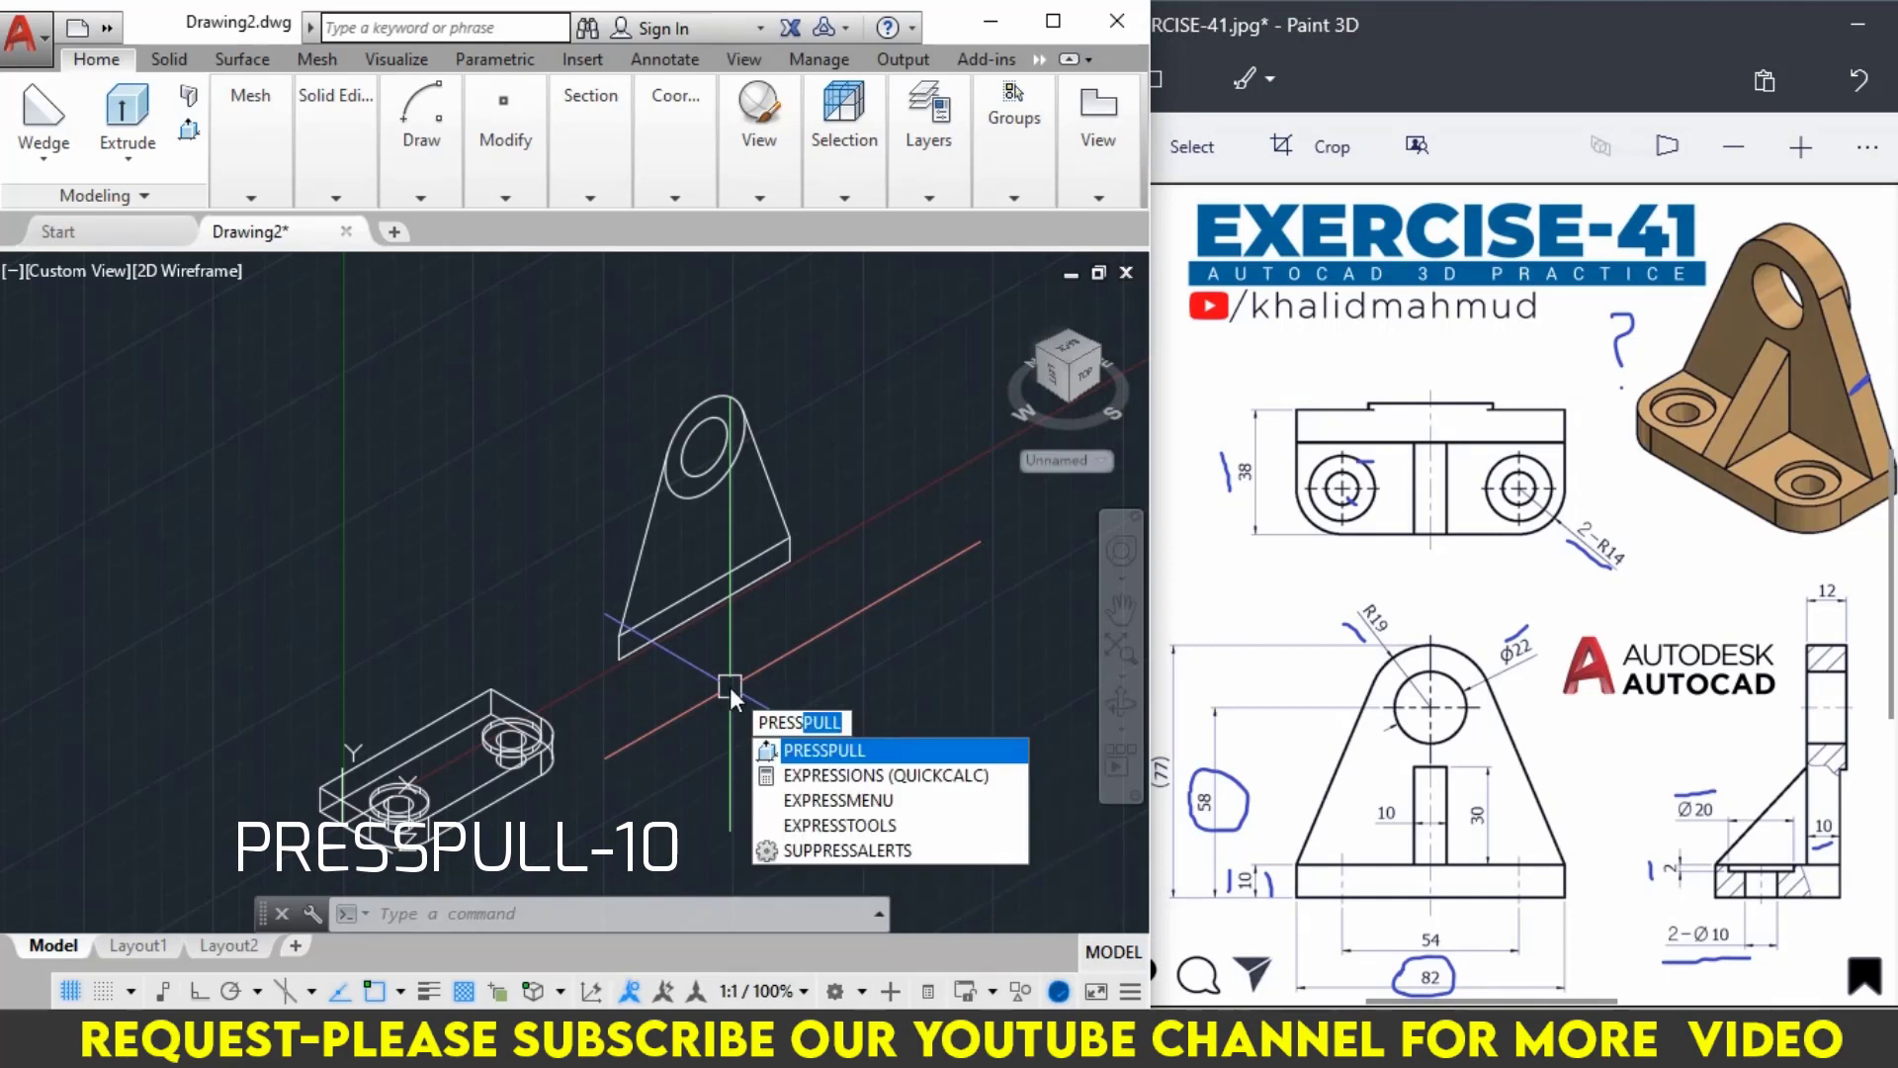
{"action": "key", "text": "Return"}
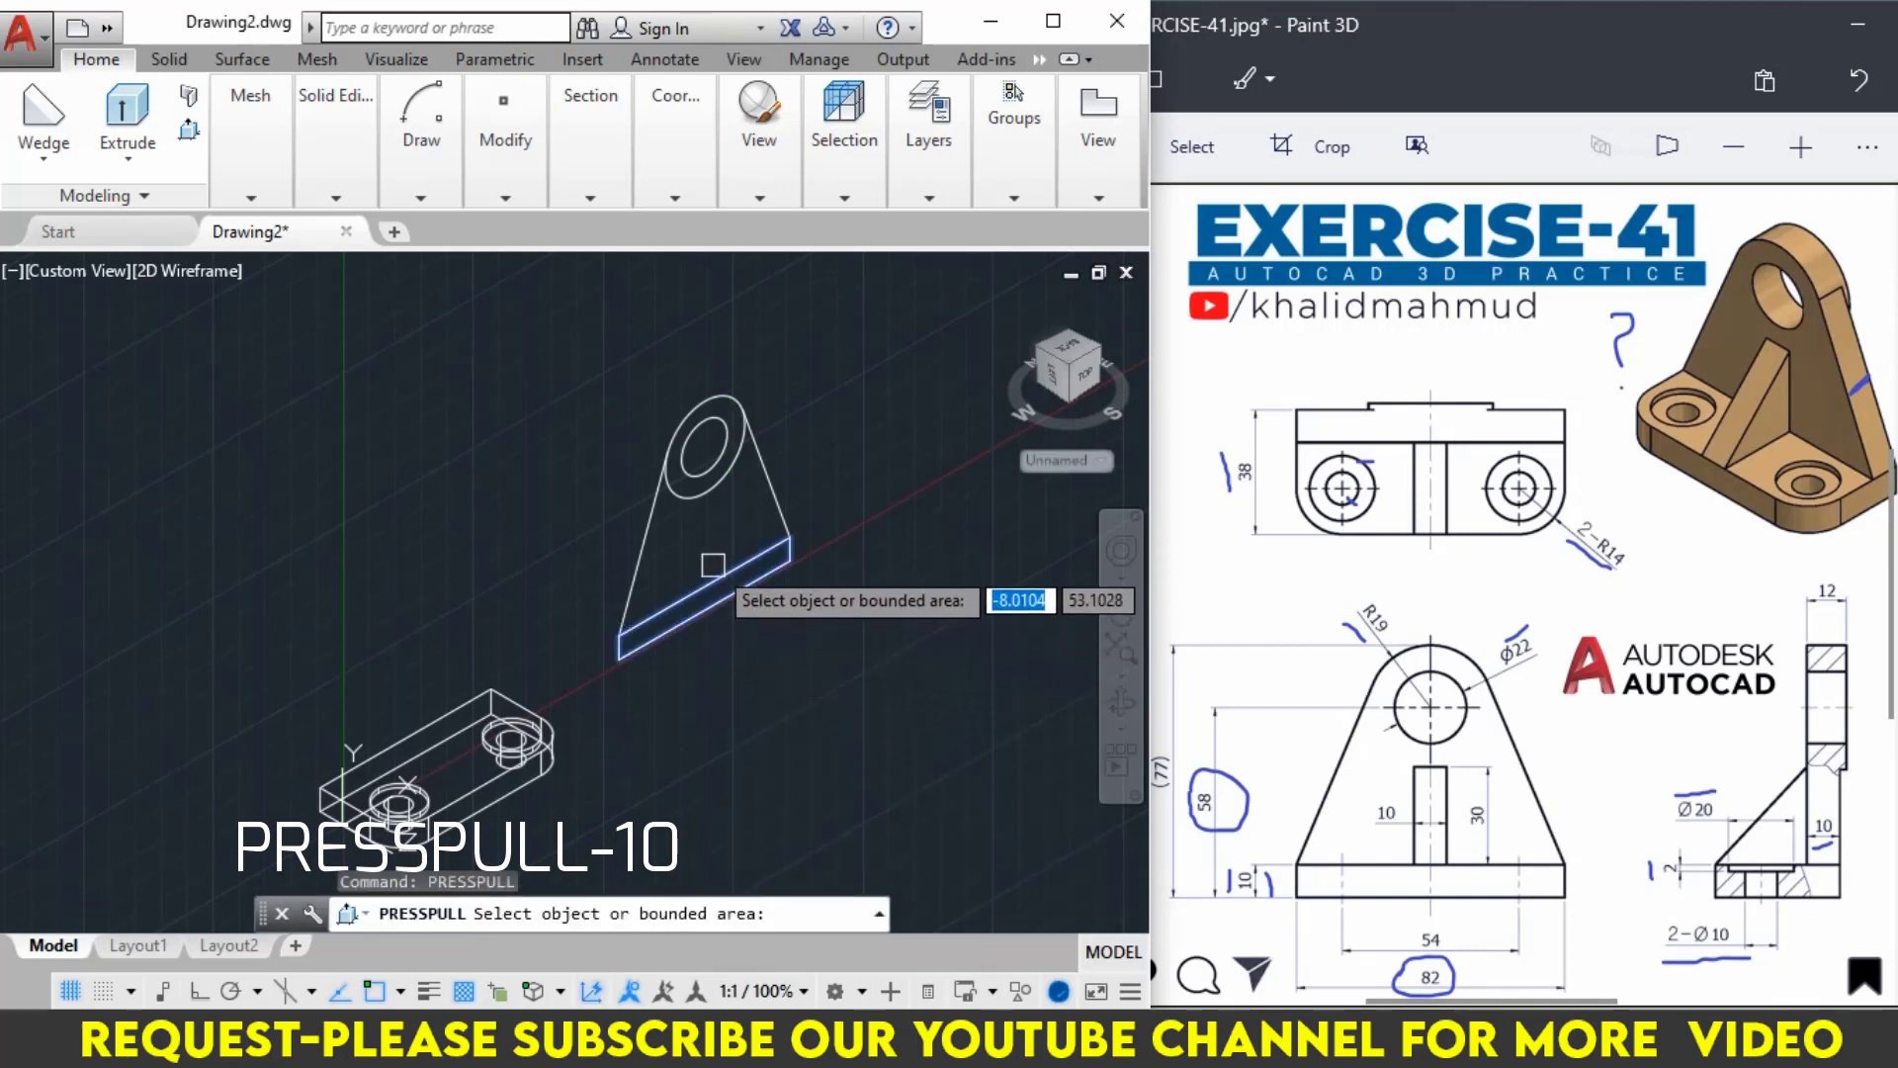
{"action": "left_click", "coordinate": [704, 555]}
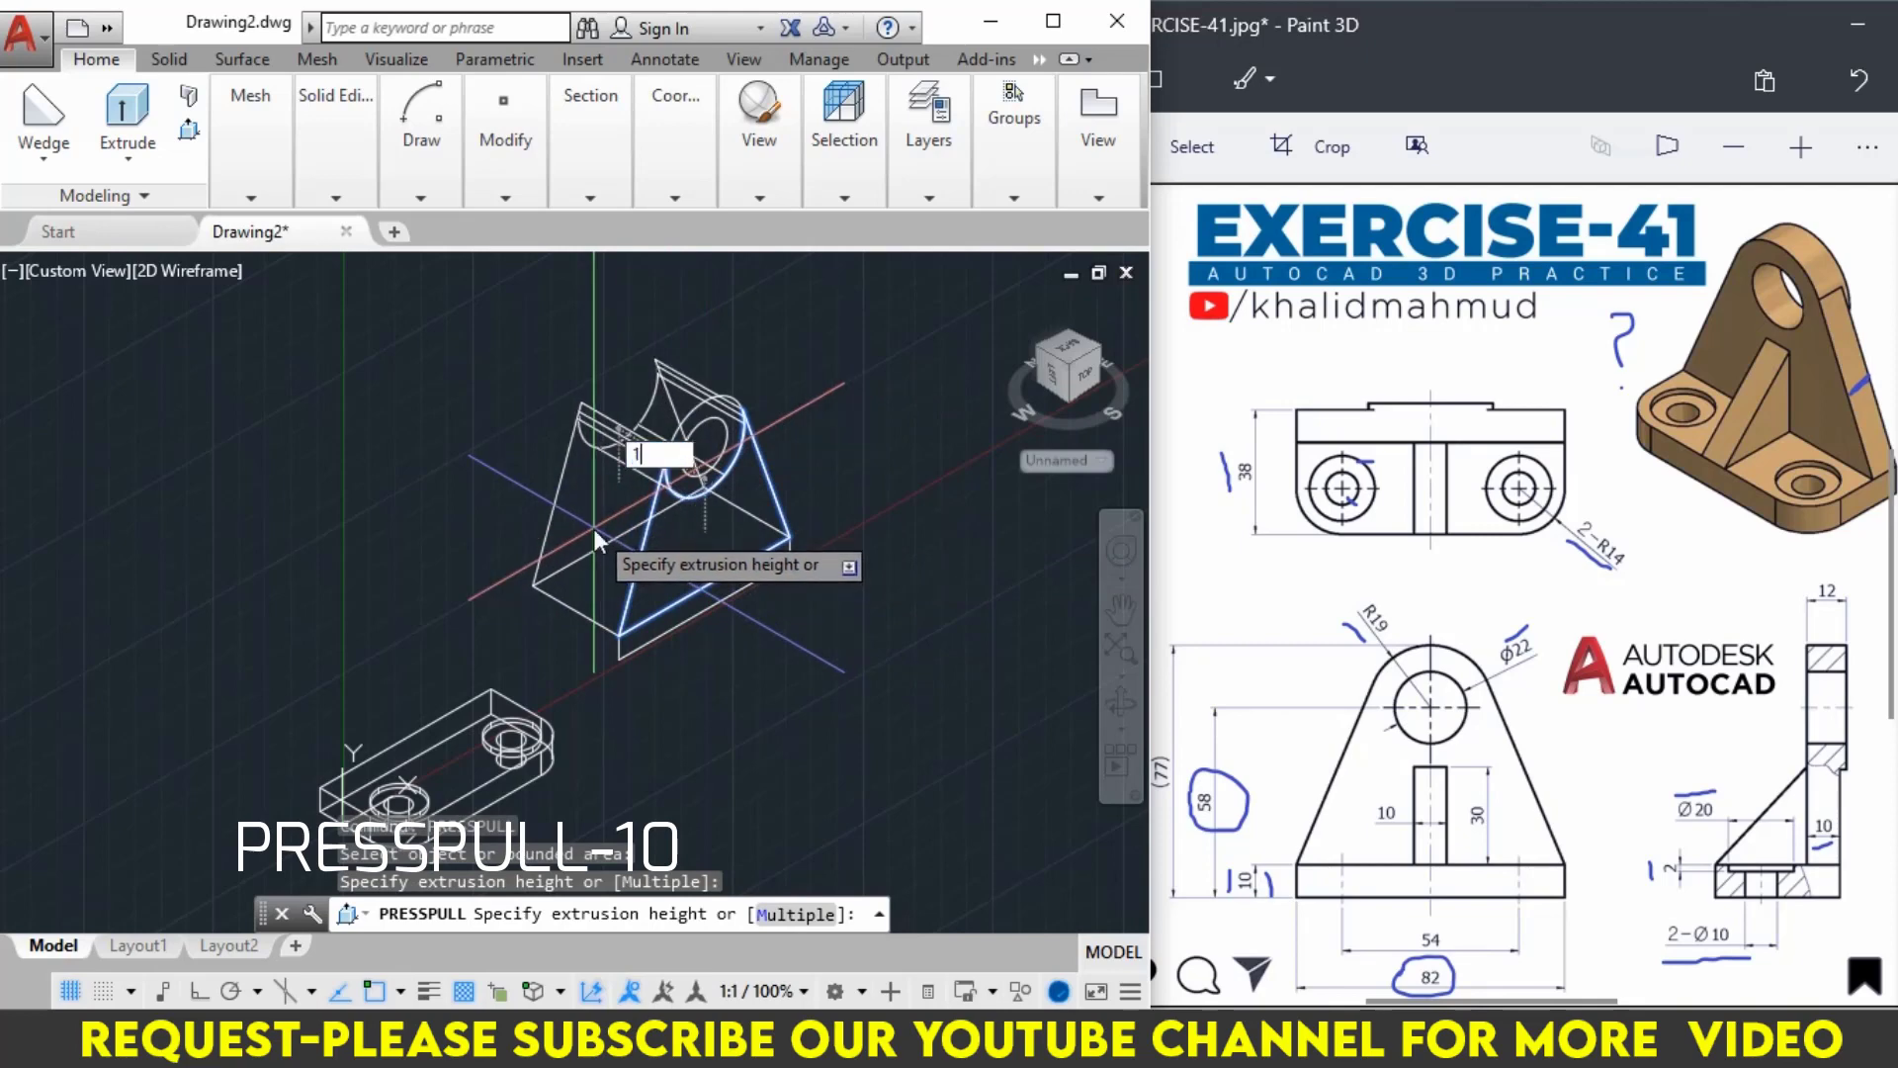
{"action": "type", "text": "10"}
{"action": "key", "text": "Return"}
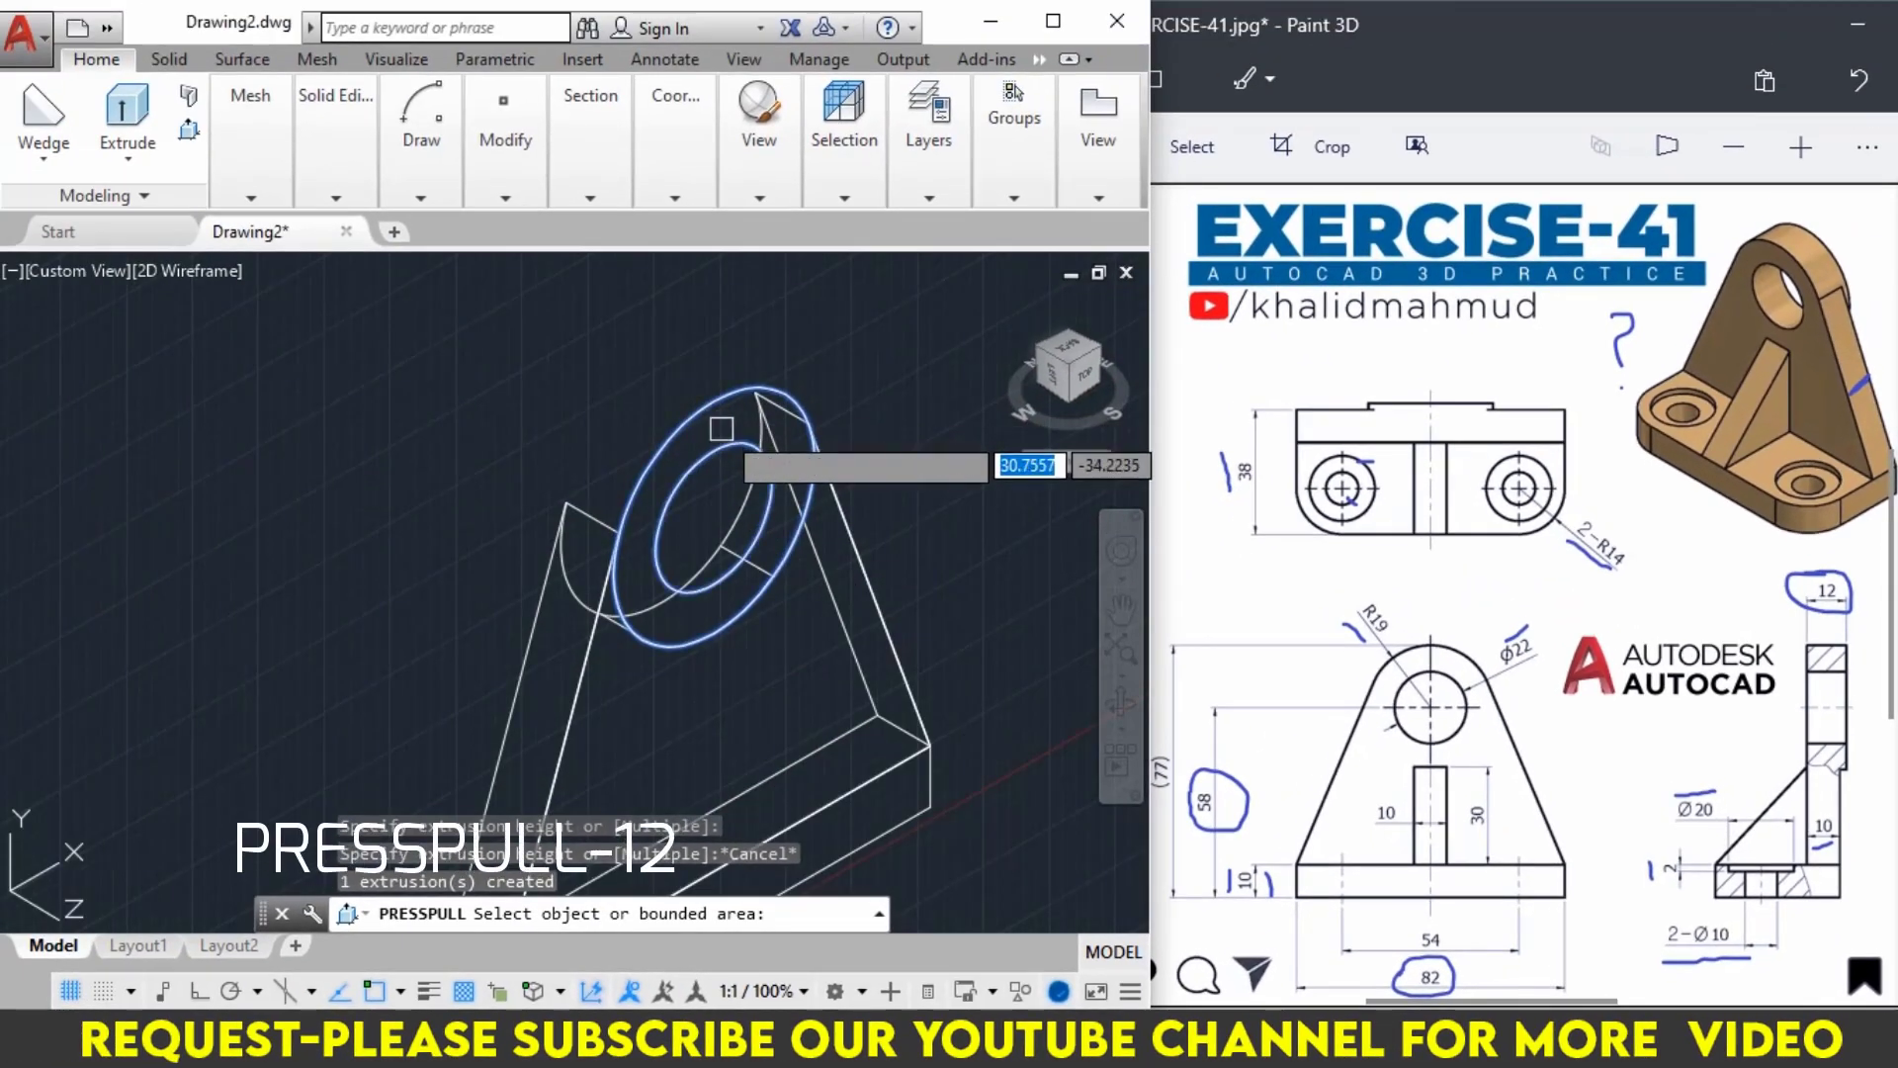
Press-pull the ring around the hole 12 units to form the boss.
{"action": "left_click", "coordinate": [721, 428]}
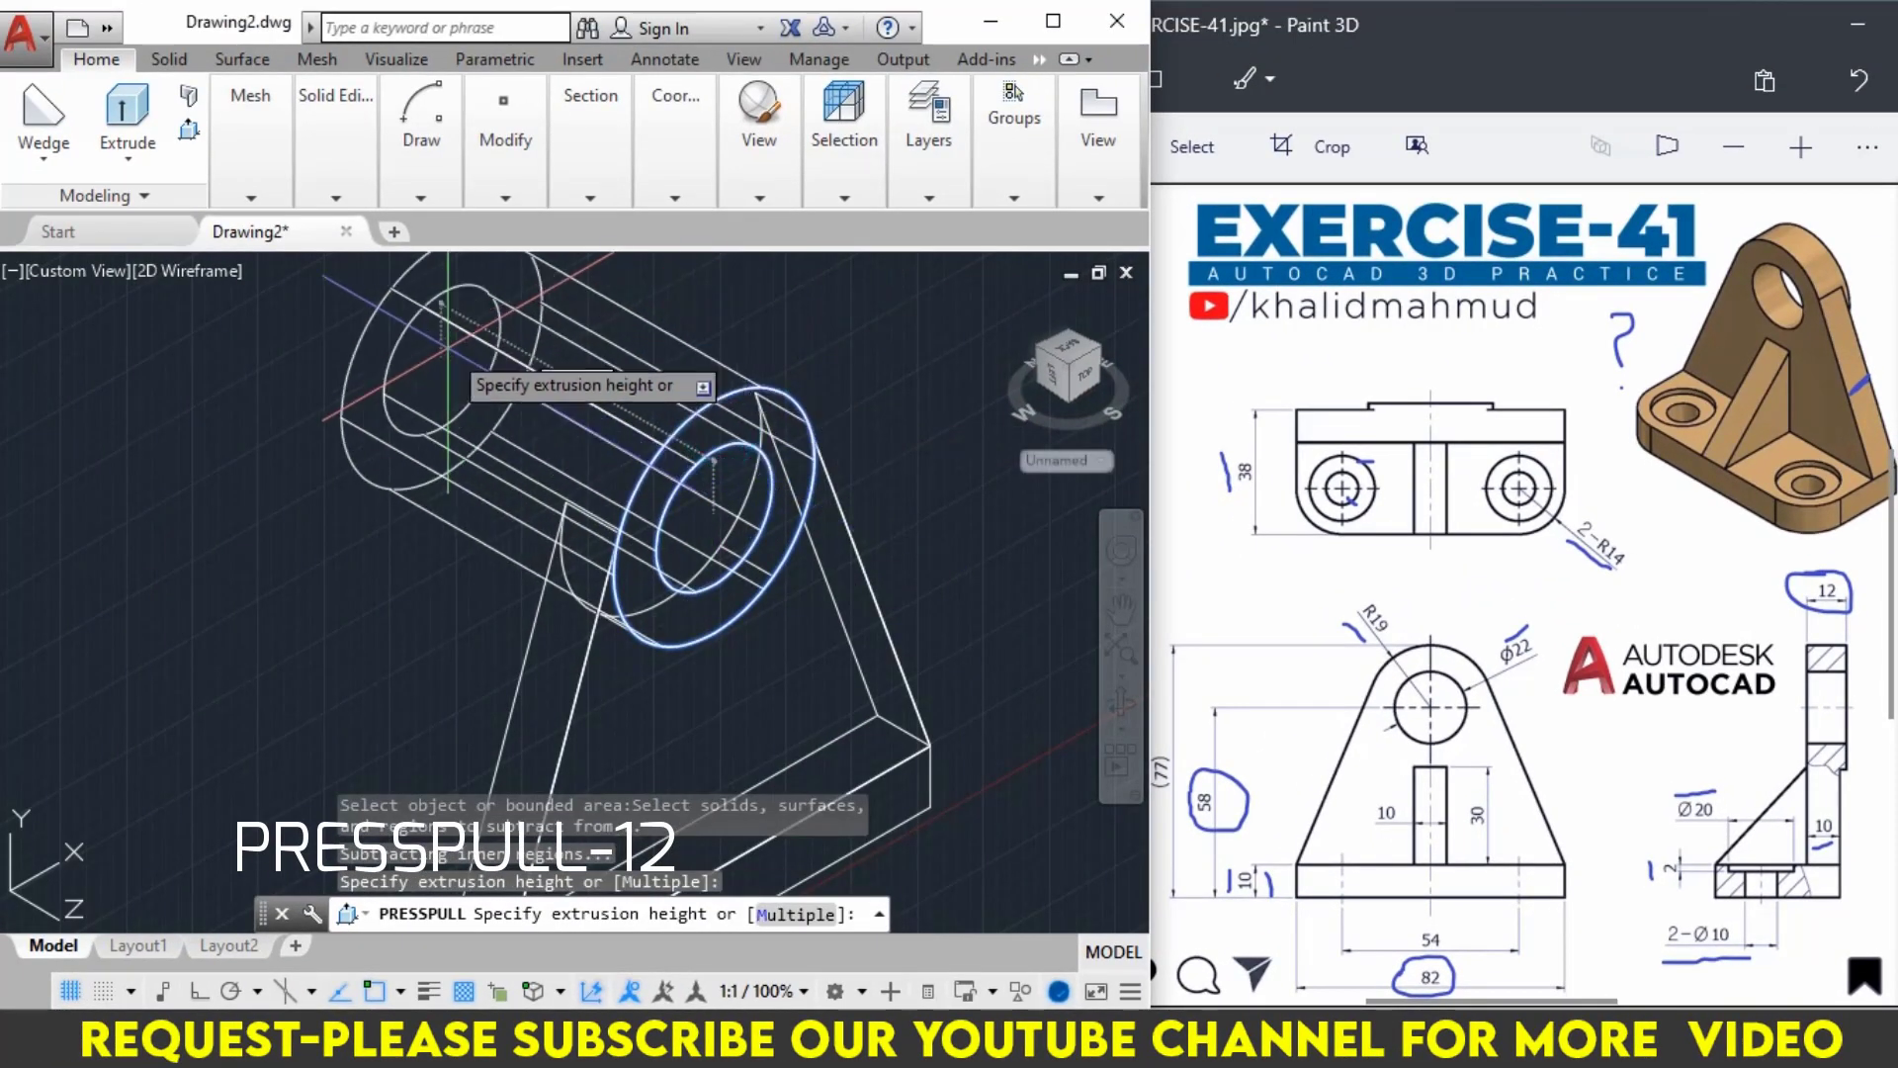
{"action": "type", "text": "12"}
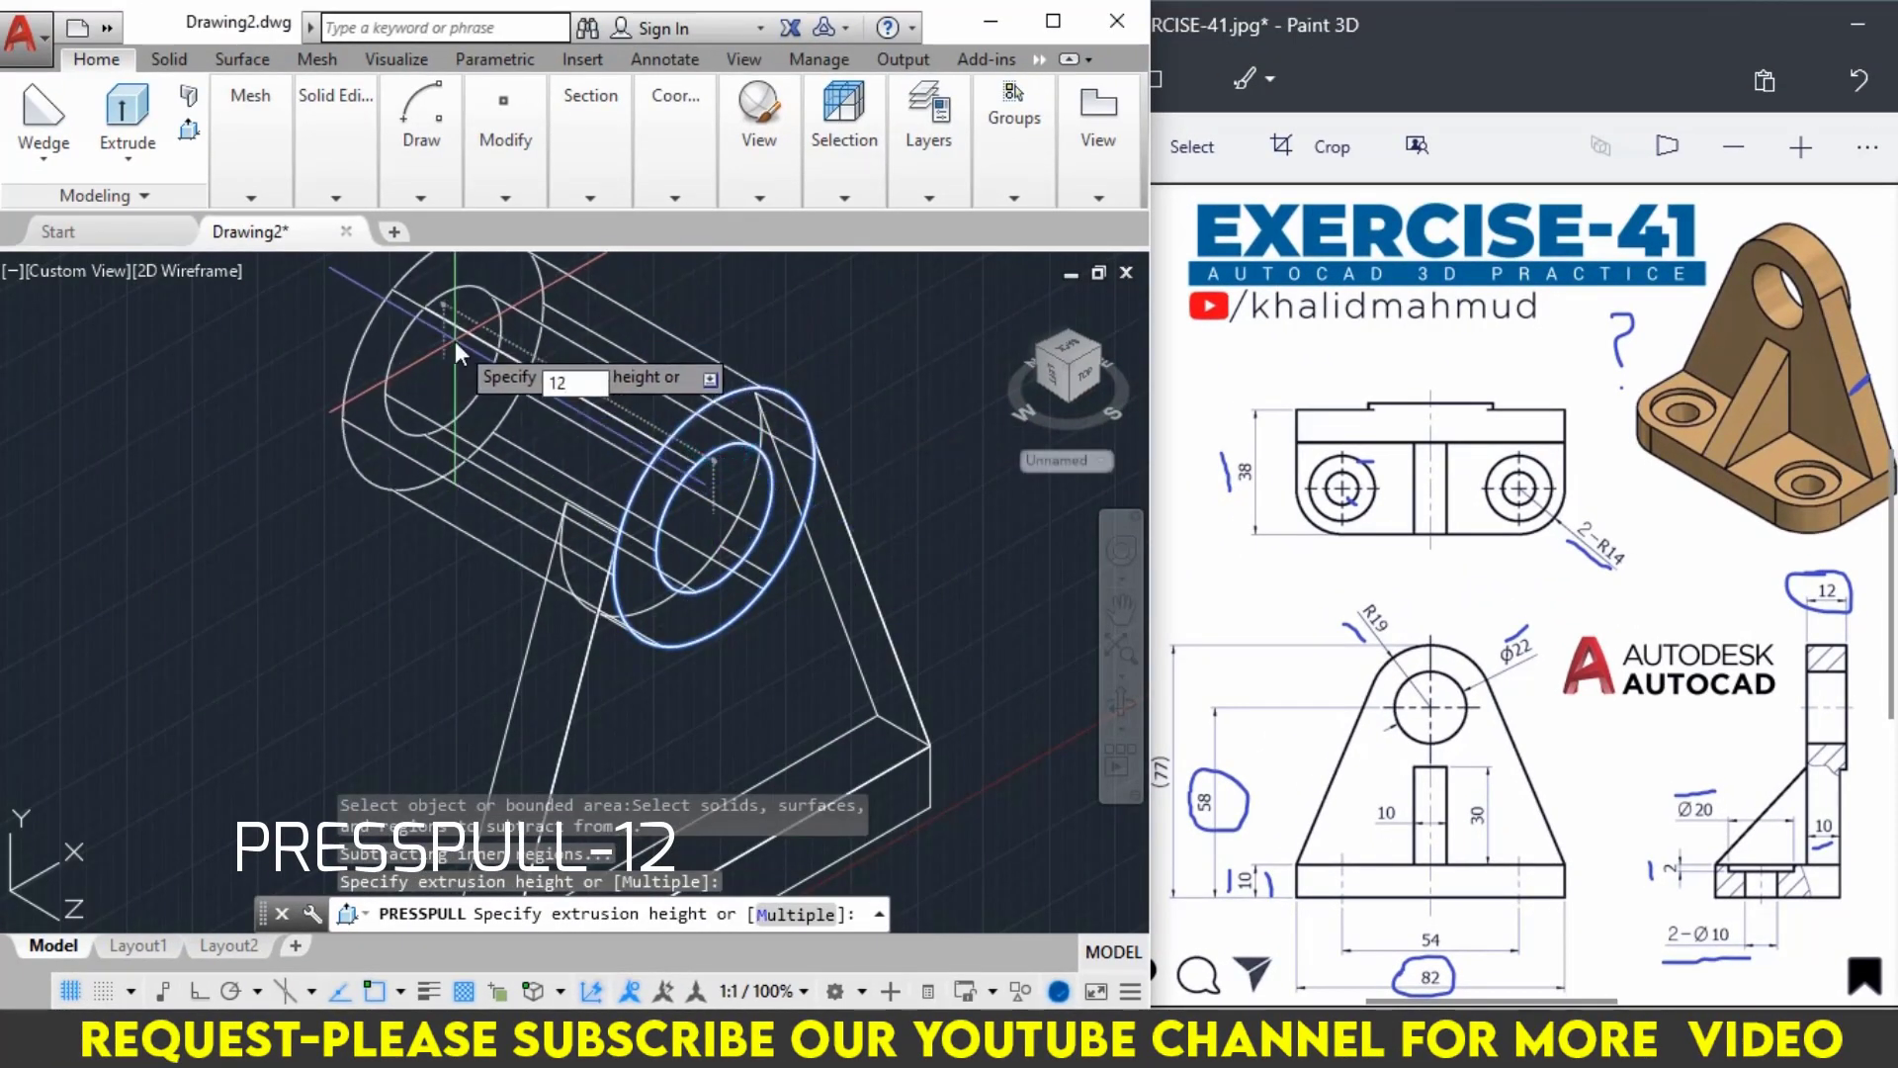
{"action": "key", "text": "Return"}
{"action": "key", "text": "Escape"}
Set the visual style to Shaded with Edges.
{"action": "scroll", "coordinate": [450, 346], "scroll_direction": "down", "scroll_amount": 2}
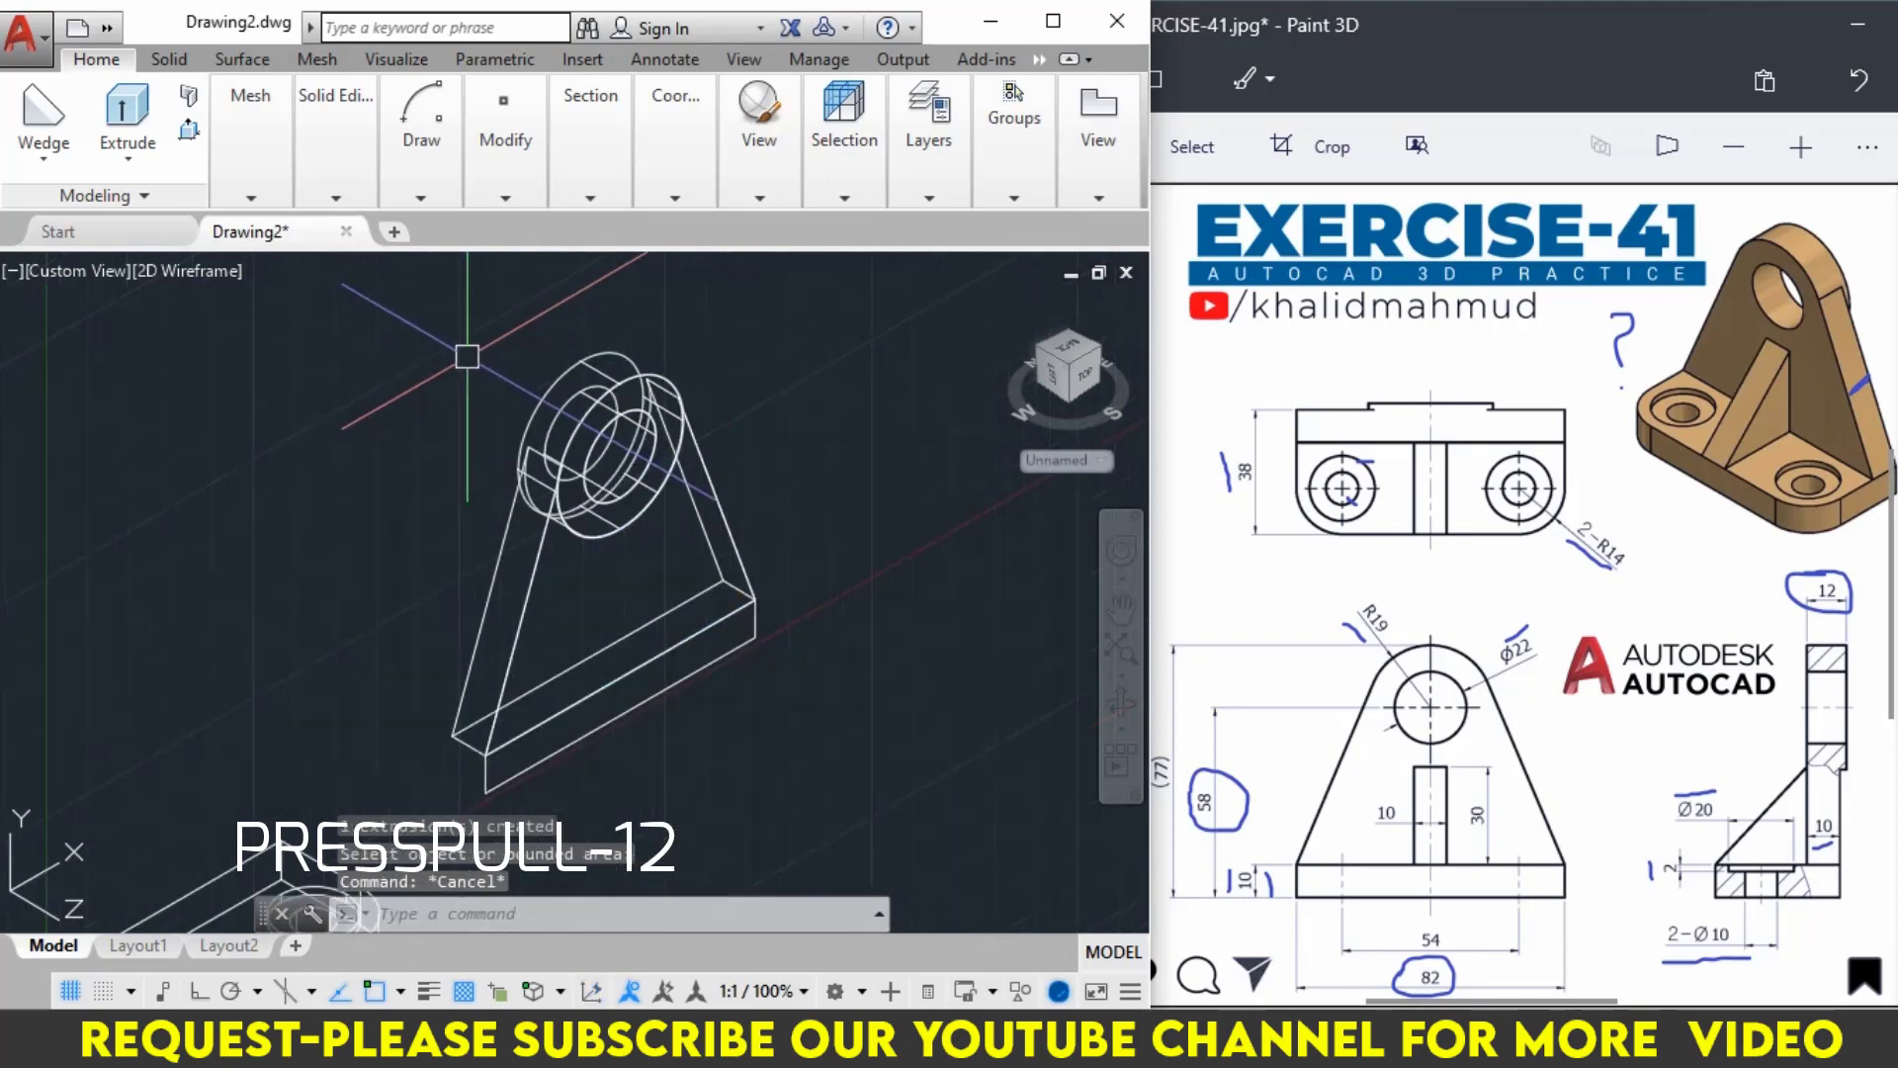
{"action": "scroll", "coordinate": [443, 352], "scroll_direction": "down", "scroll_amount": 2}
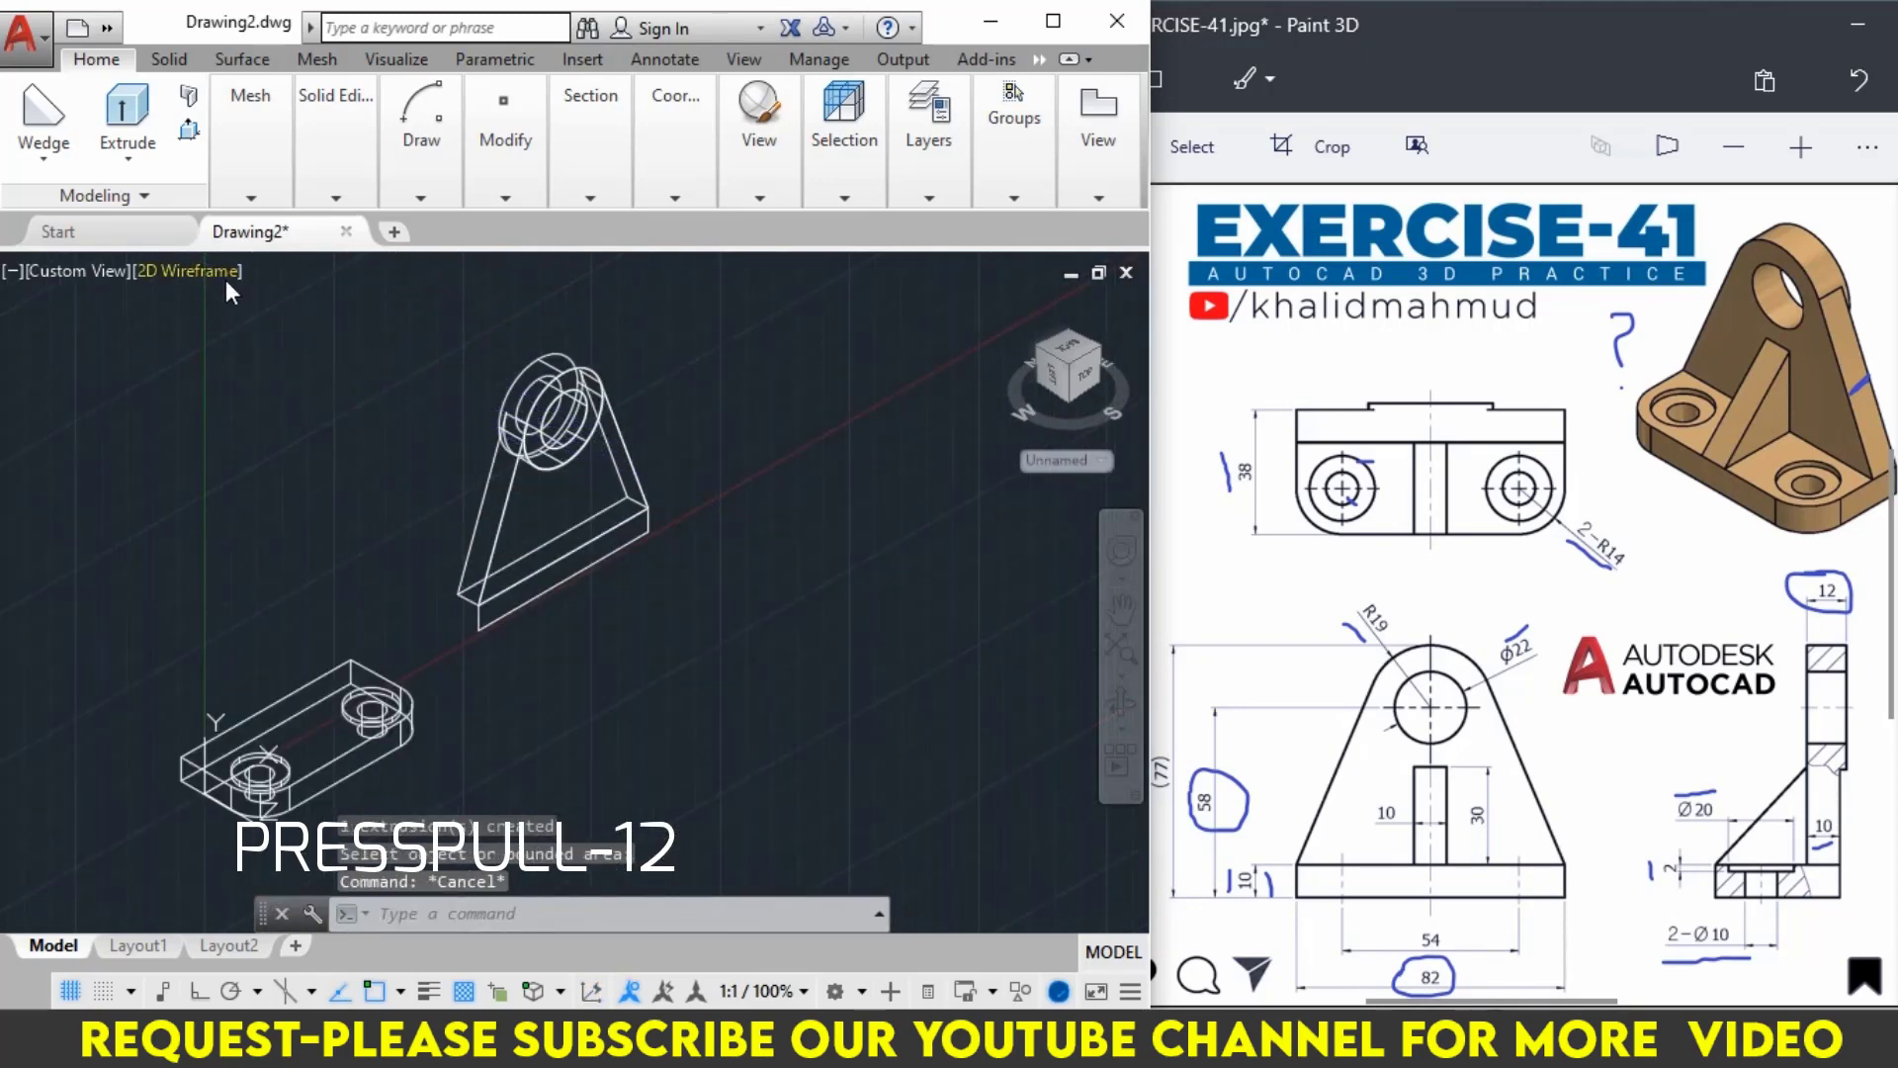
{"action": "left_click", "coordinate": [226, 282]}
{"action": "left_click", "coordinate": [273, 524]}
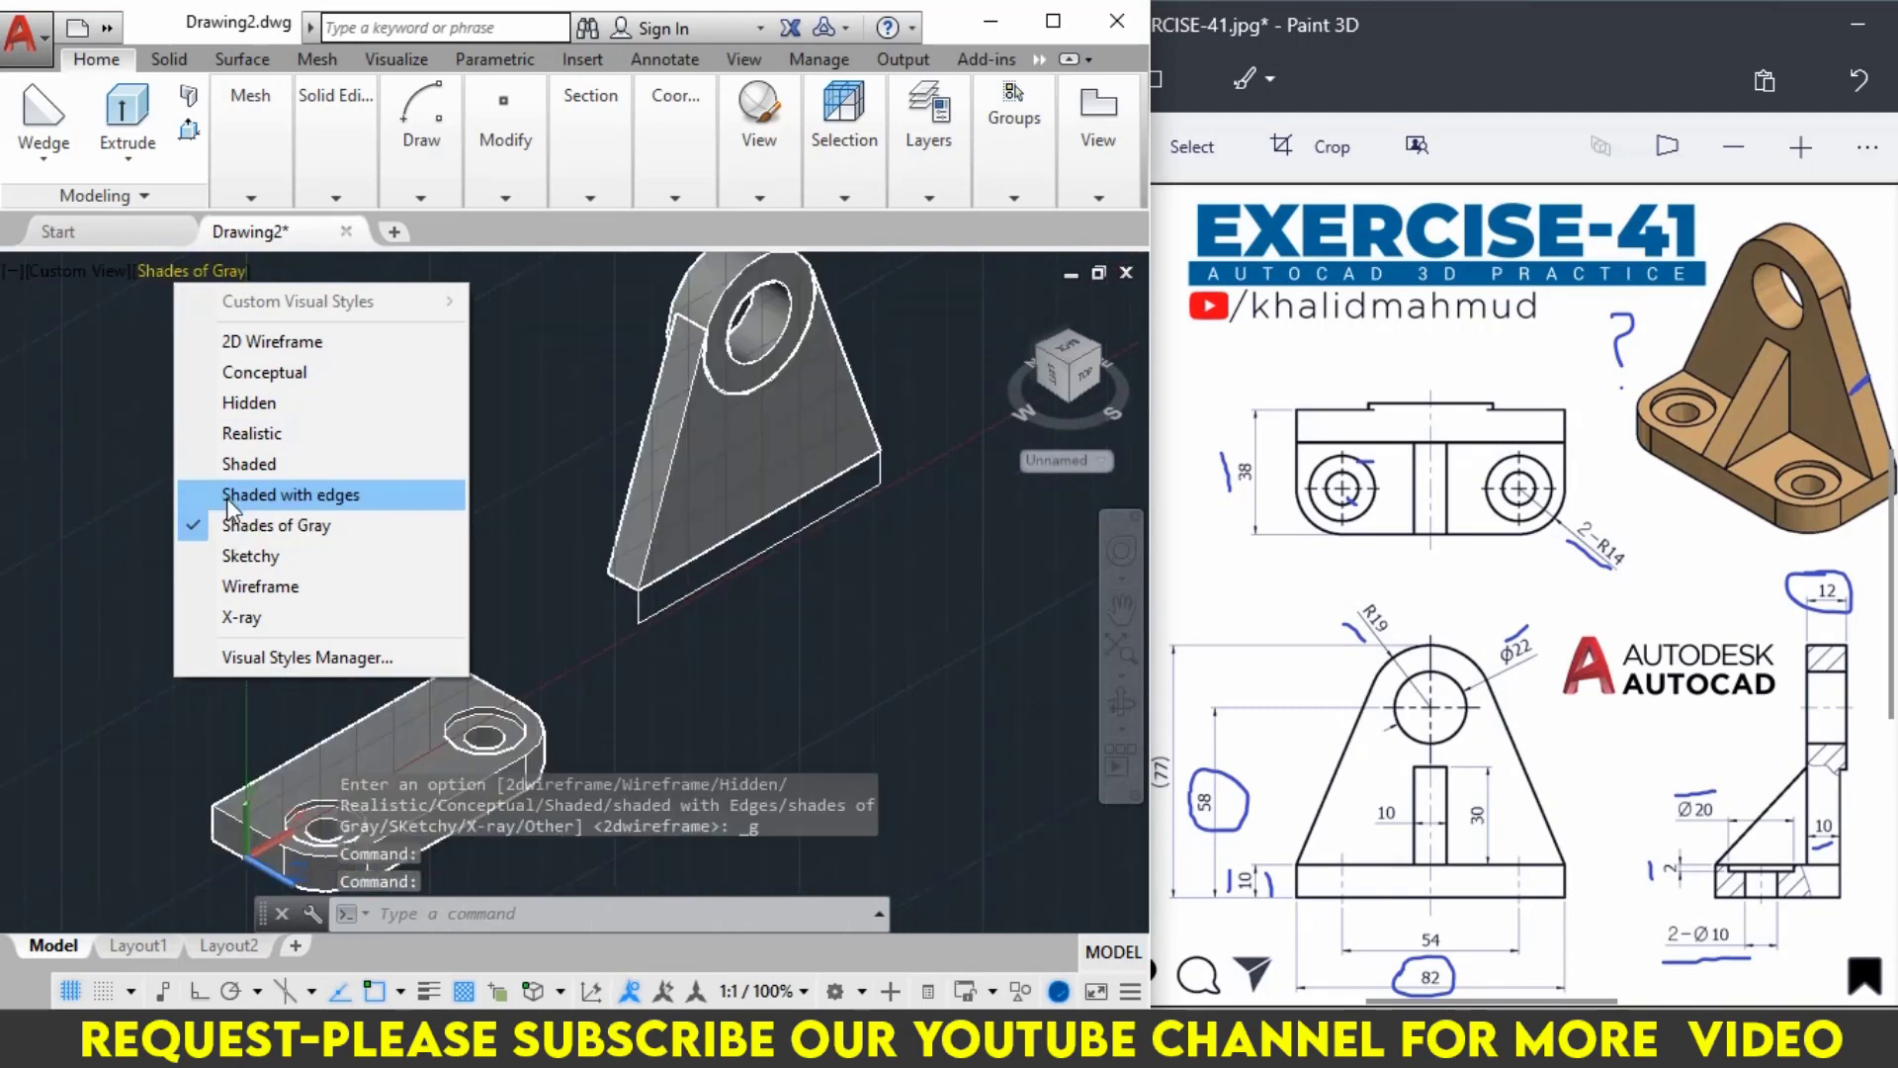
{"action": "left_click", "coordinate": [230, 499]}
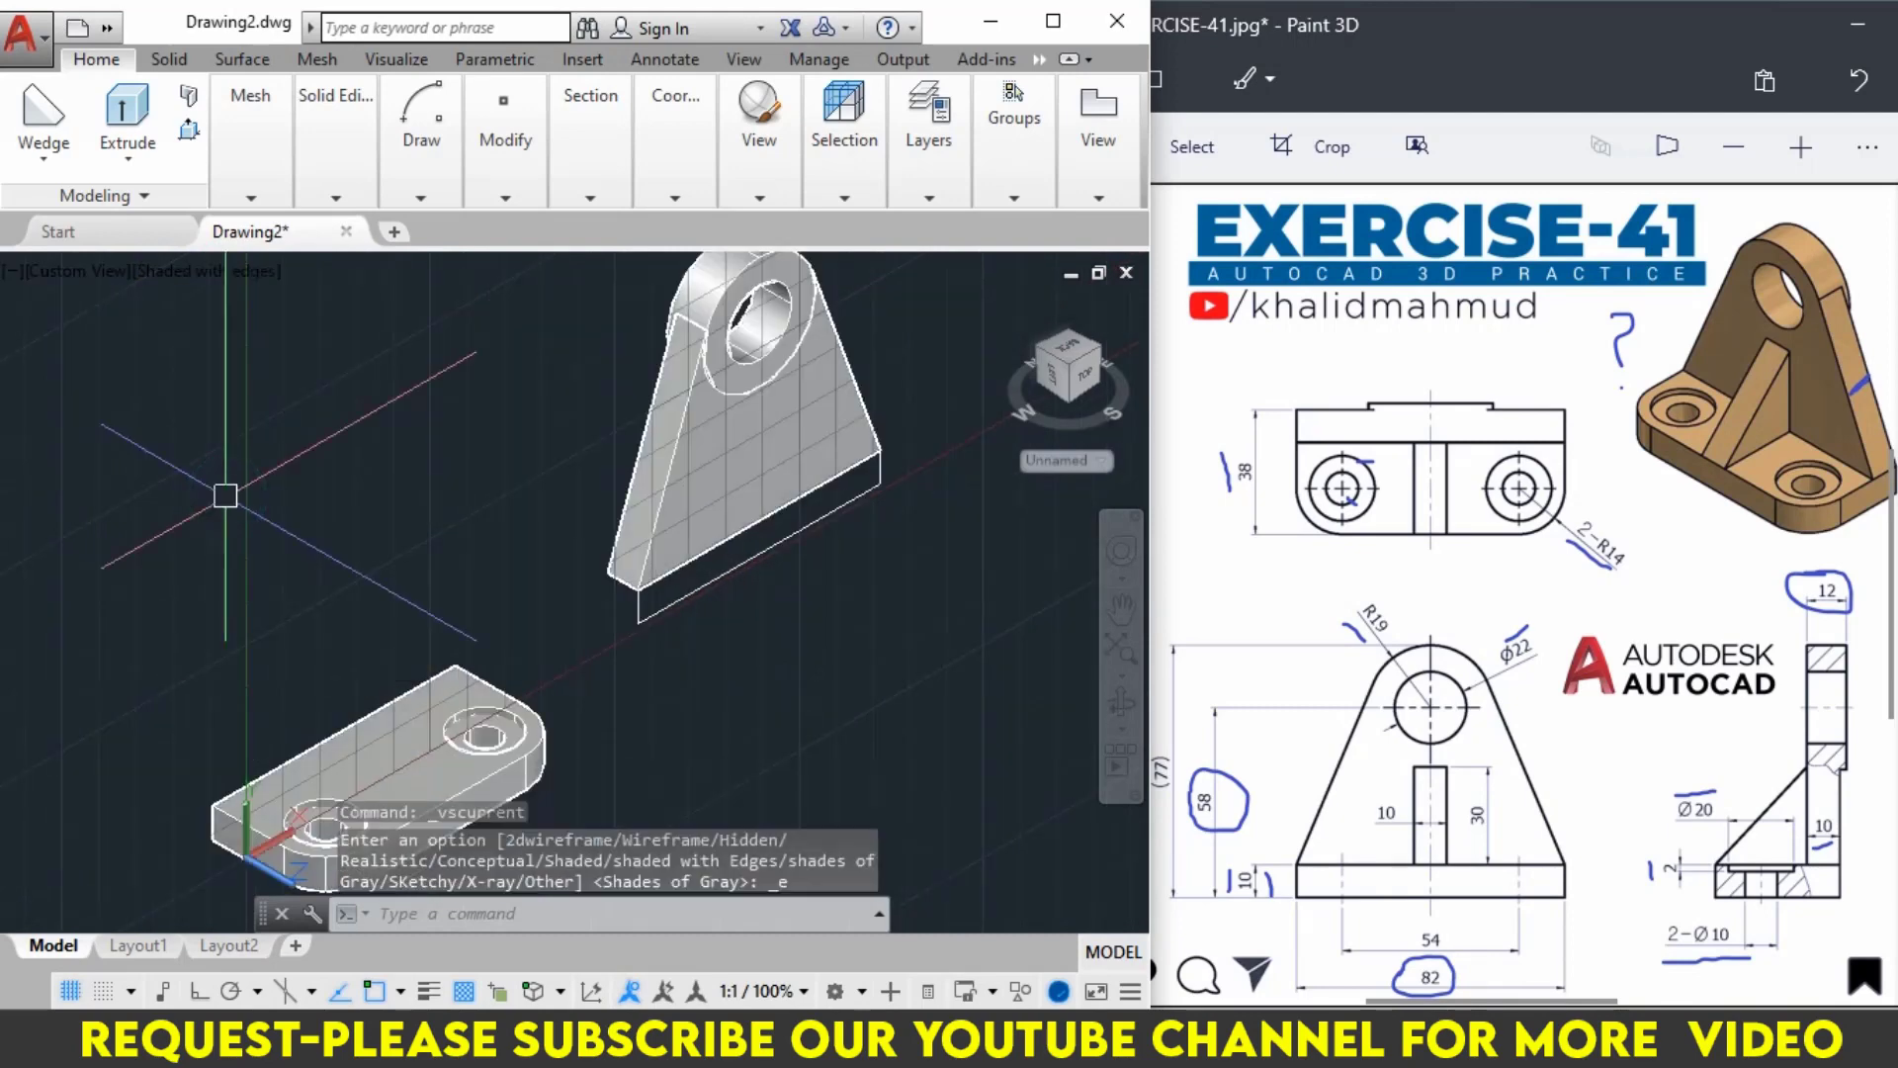
Move the upright solid and its boss onto the base plate.
{"action": "left_click", "coordinate": [733, 432]}
{"action": "middle_click_drag", "start_coordinate": [733, 432], "coordinate": [751, 335], "text": "shift"}
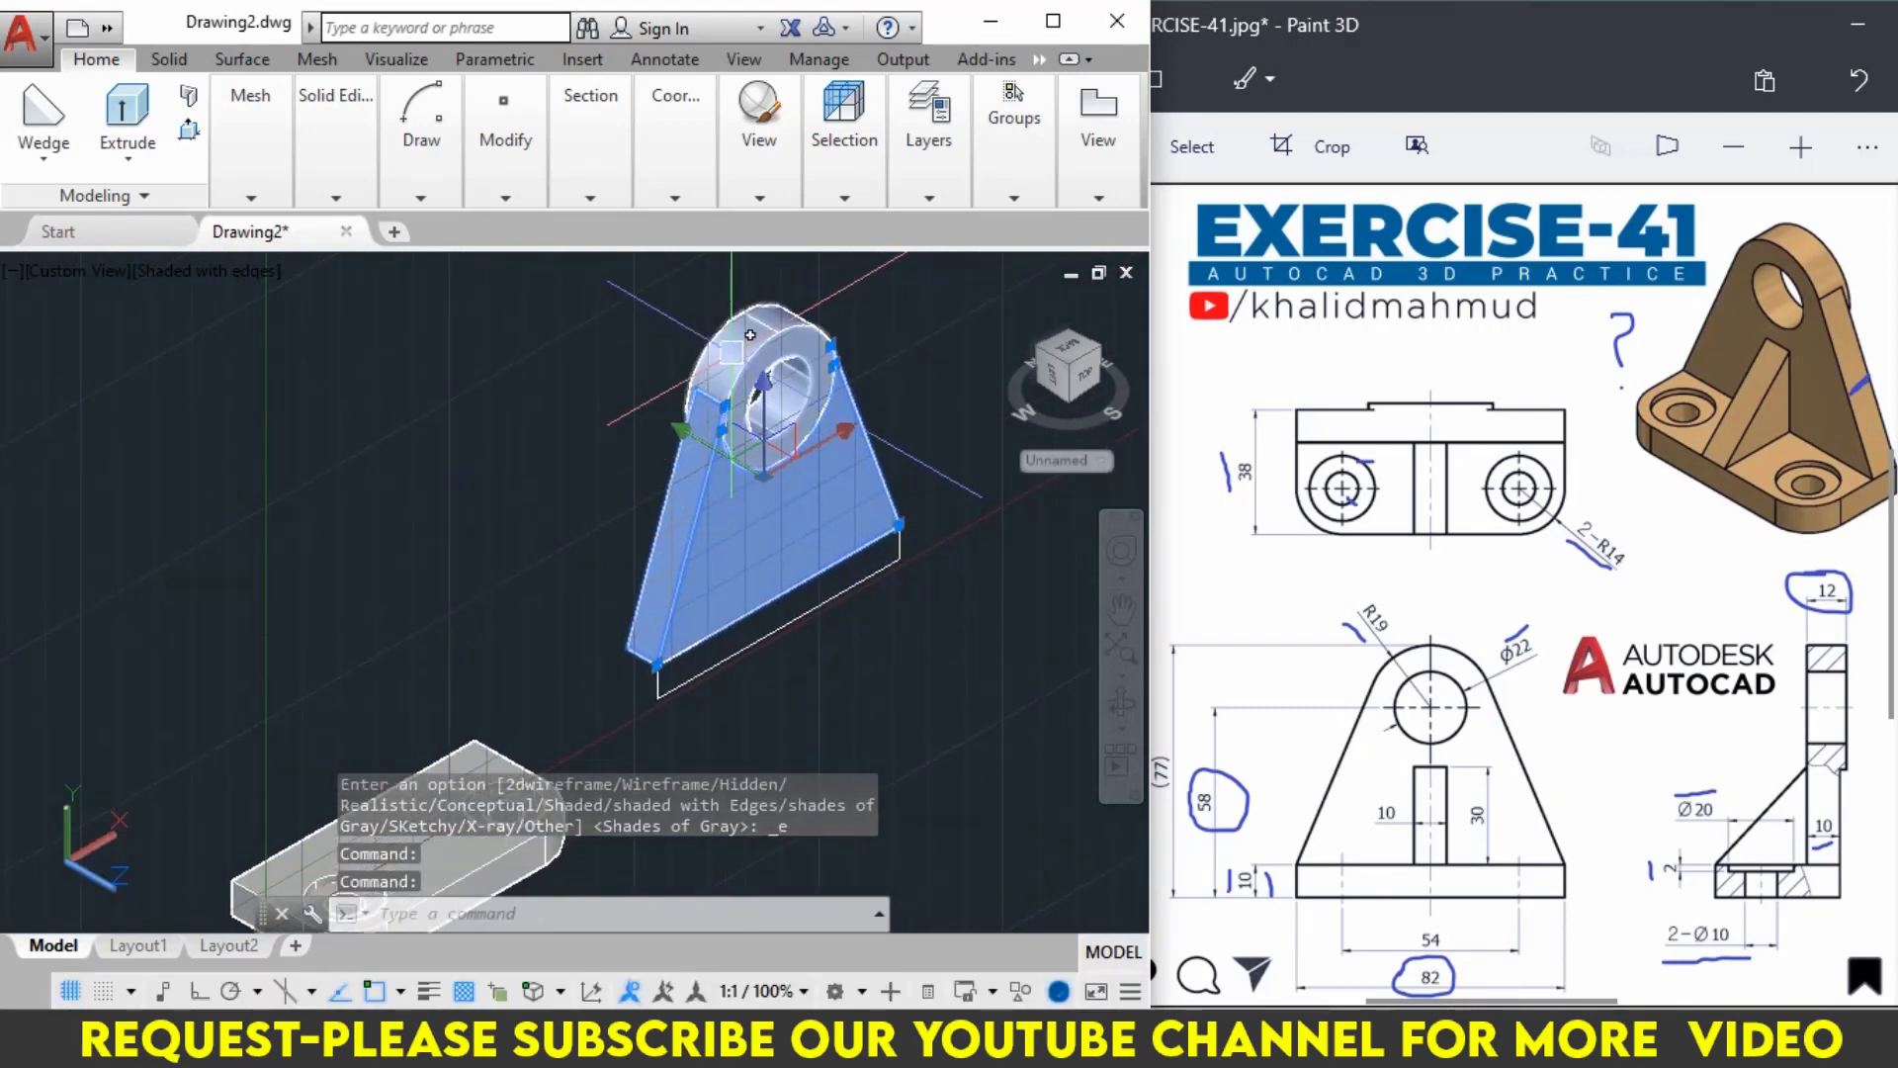
{"action": "scroll", "coordinate": [750, 336], "scroll_direction": "down", "scroll_amount": 2}
{"action": "type", "text": "M"}
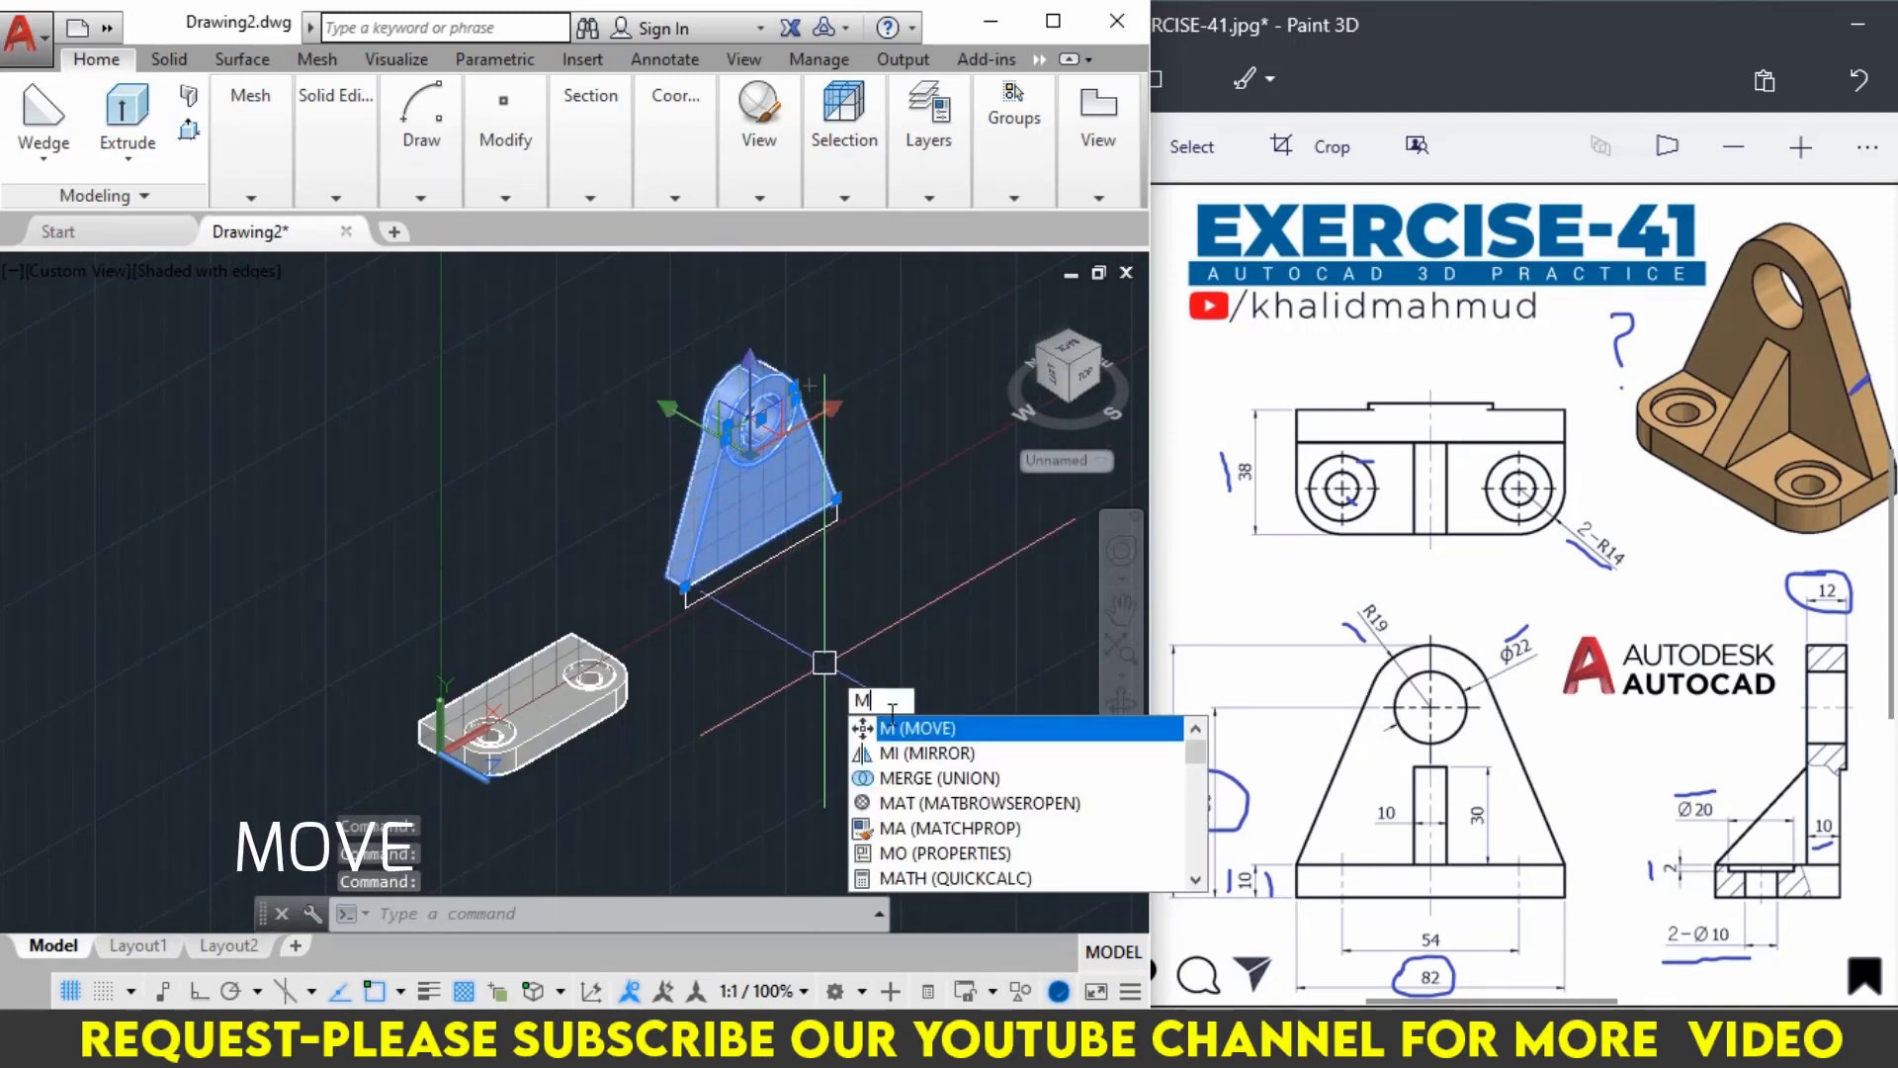
{"action": "key", "text": "Return"}
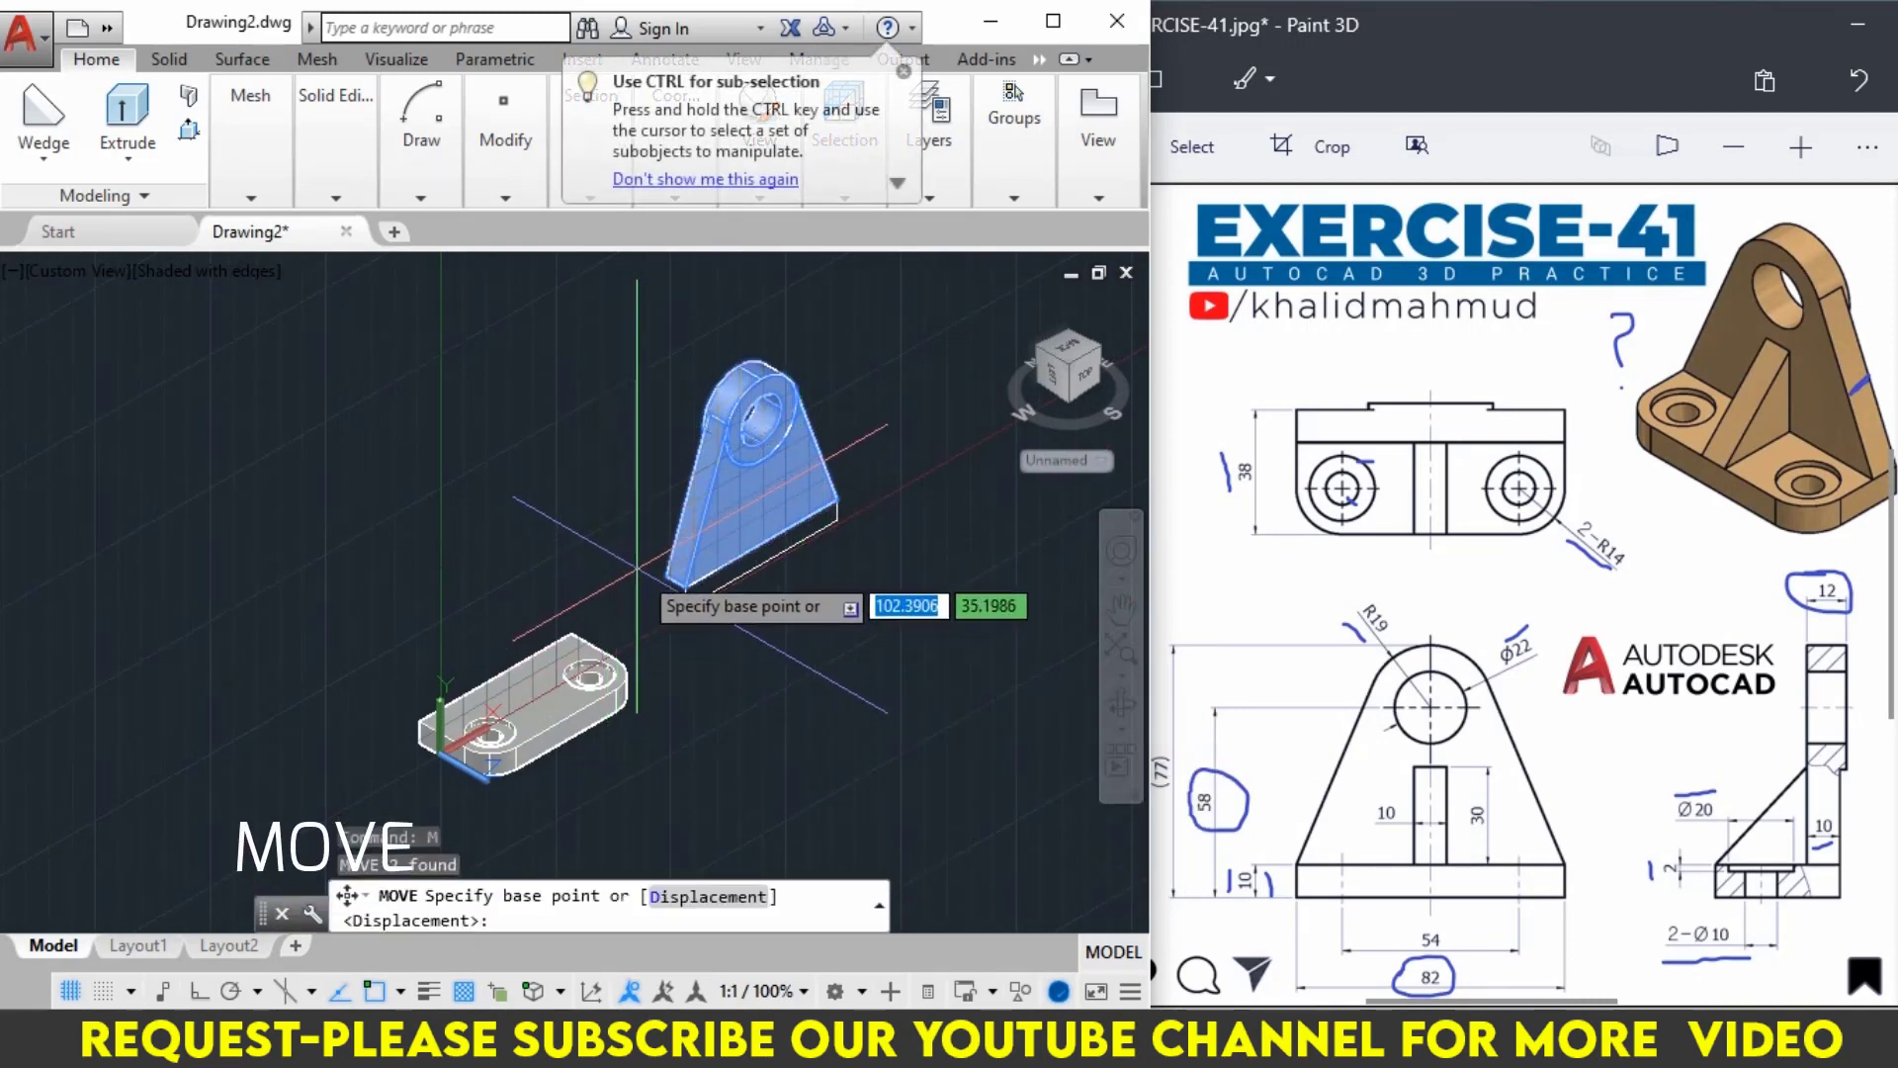
{"action": "left_click", "coordinate": [662, 578]}
{"action": "scroll", "coordinate": [593, 613], "scroll_direction": "up", "scroll_amount": 2}
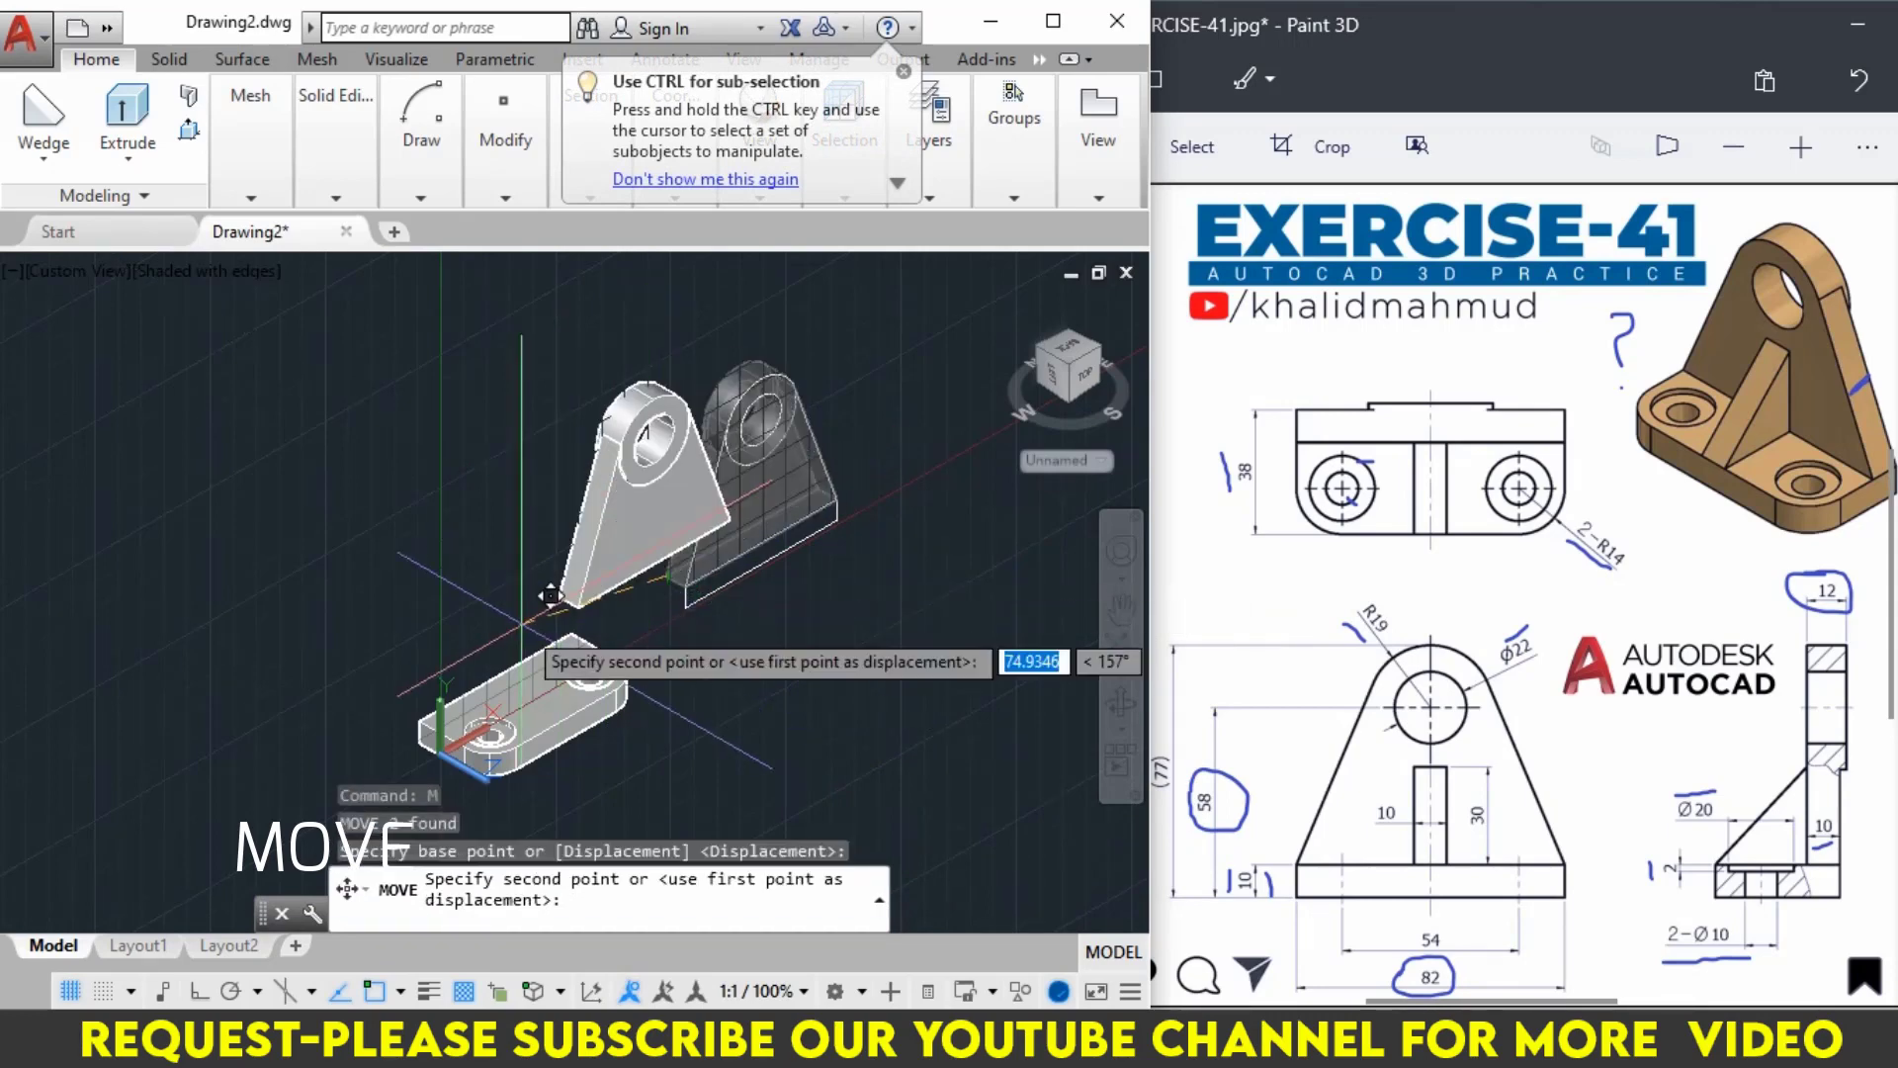
{"action": "scroll", "coordinate": [508, 630], "scroll_direction": "up", "scroll_amount": 3}
{"action": "mouse_move", "coordinate": [508, 630]}
{"action": "middle_mouse_down"}
{"action": "mouse_move", "coordinate": [464, 553]}
{"action": "mouse_move", "coordinate": [395, 632]}
{"action": "middle_mouse_up"}
{"action": "scroll", "coordinate": [432, 569], "scroll_direction": "up", "scroll_amount": 2}
{"action": "scroll", "coordinate": [396, 632], "scroll_direction": "down", "scroll_amount": 2}
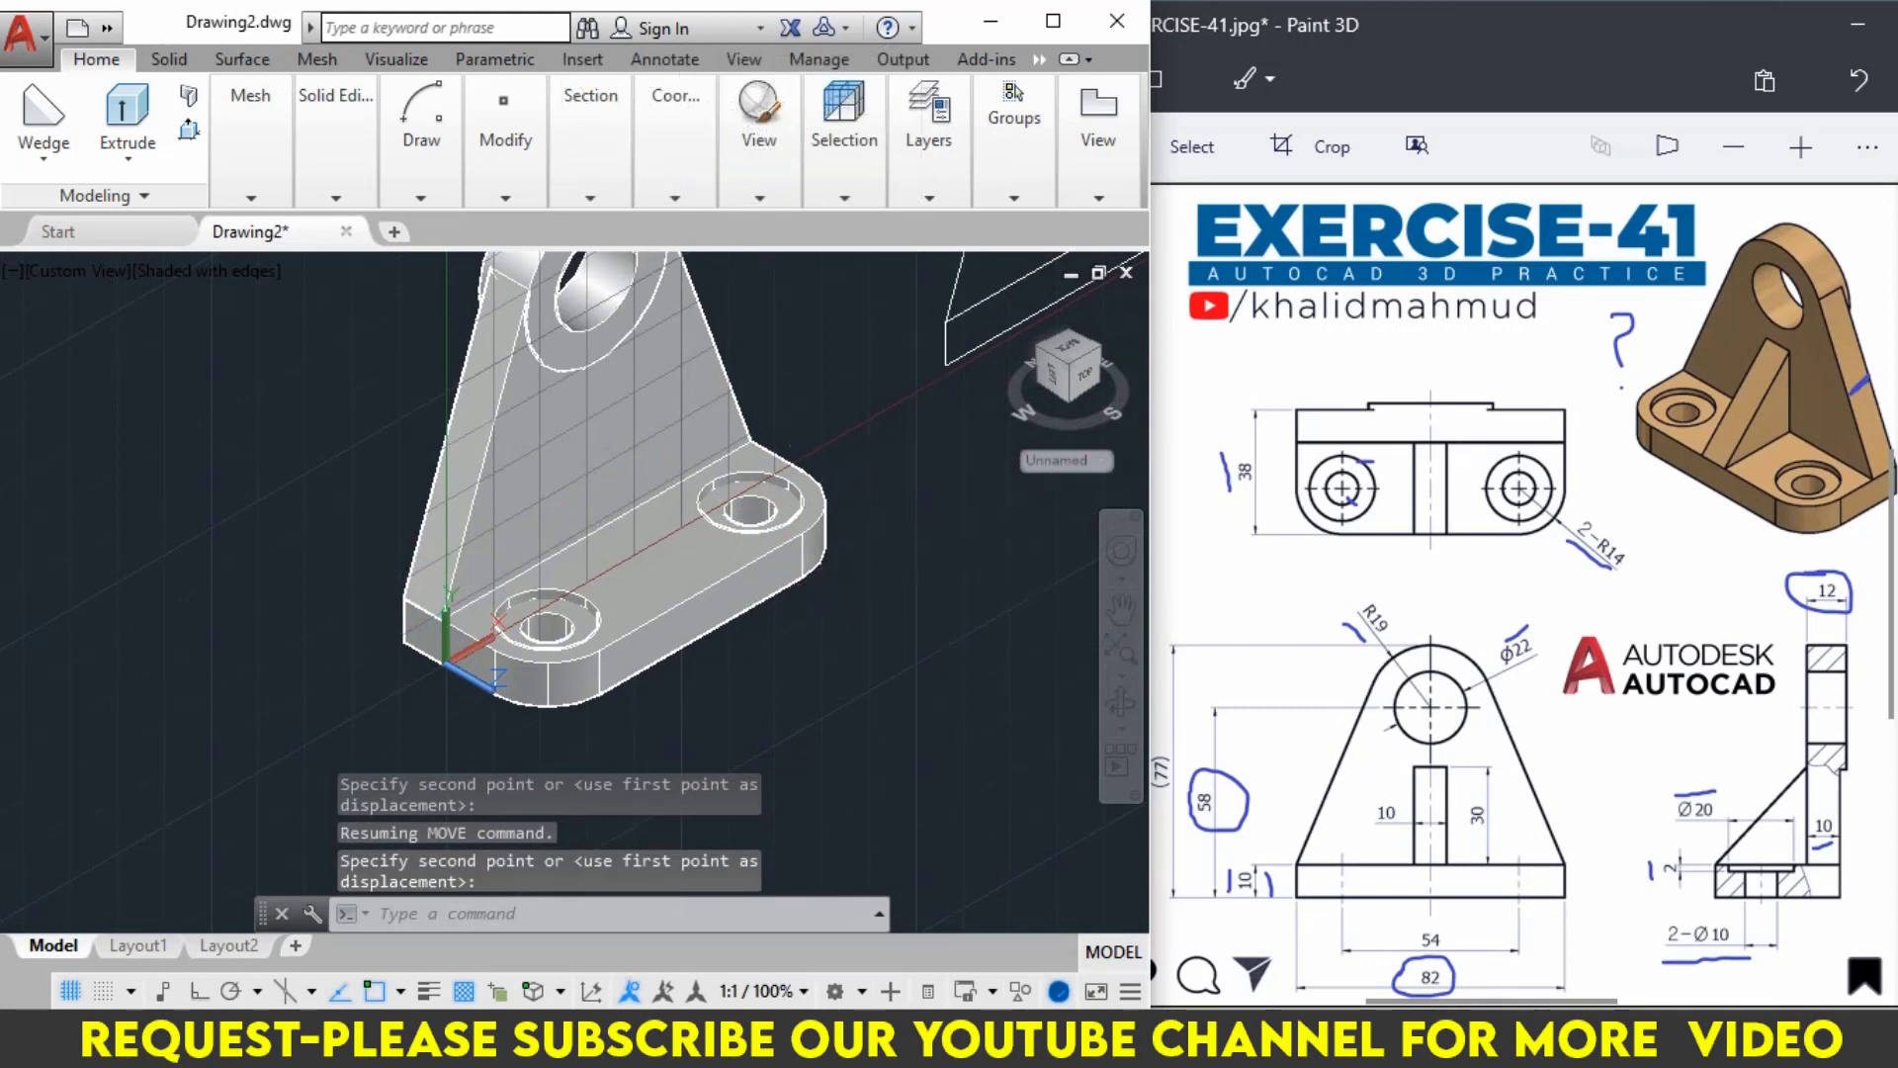
{"action": "scroll", "coordinate": [332, 791], "scroll_direction": "up", "scroll_amount": 2}
{"action": "scroll", "coordinate": [775, 678], "scroll_direction": "down", "scroll_amount": 2}
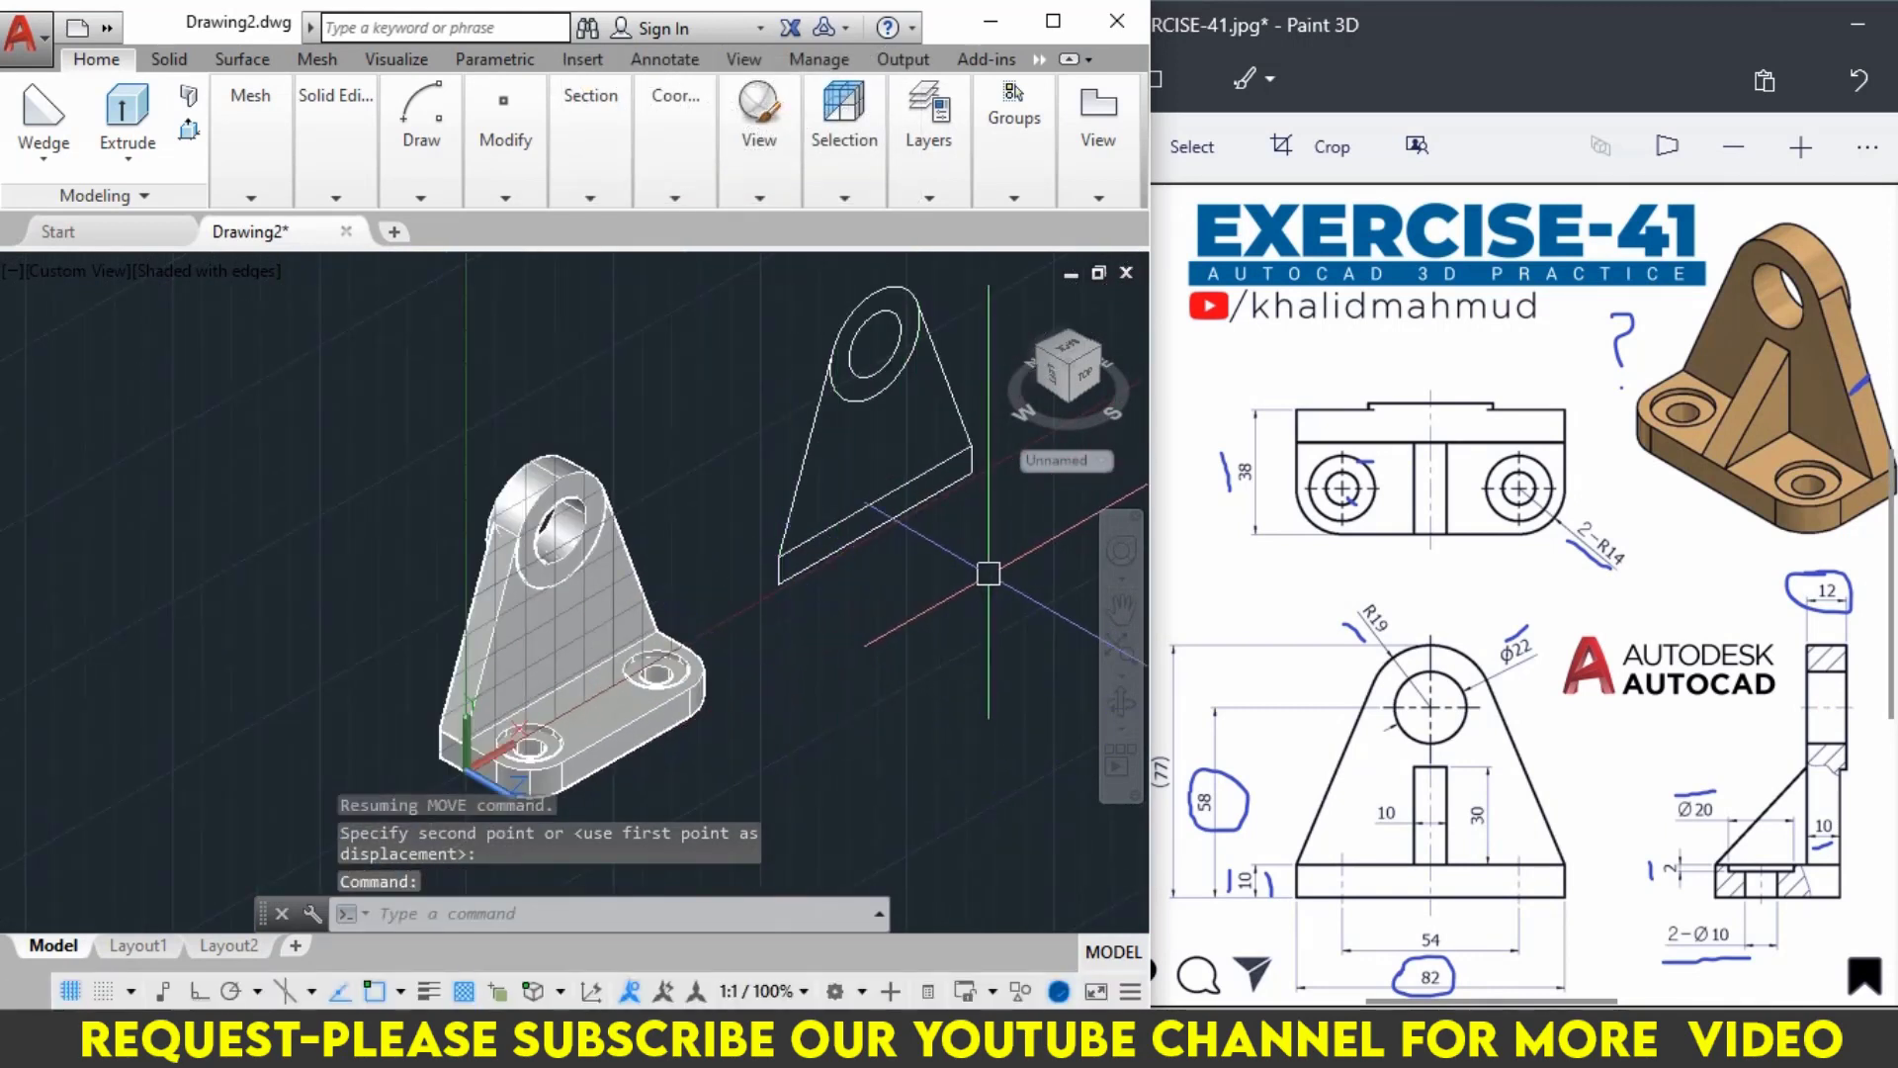
Crossing-select and erase the leftover 2D upright profile.
{"action": "left_click", "coordinate": [1001, 563]}
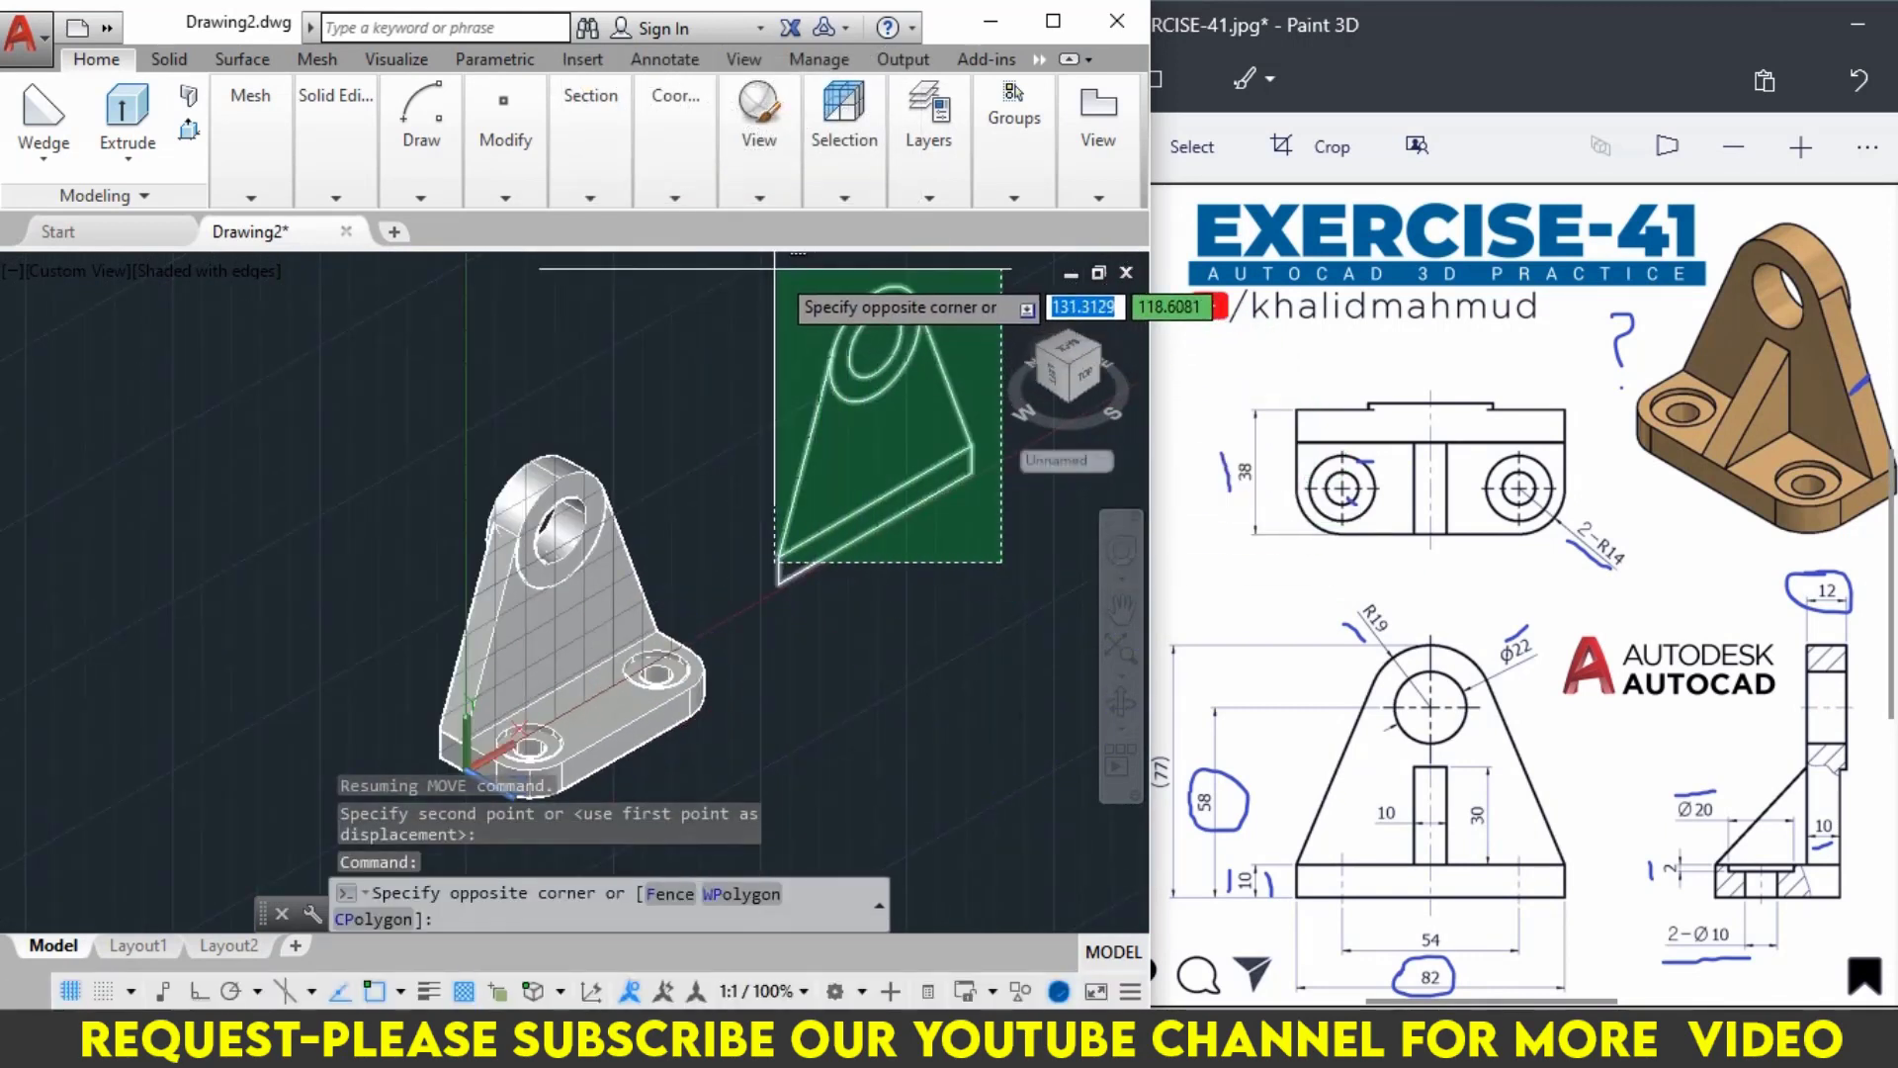
{"action": "left_click", "coordinate": [781, 307]}
{"action": "type", "text": "E"}
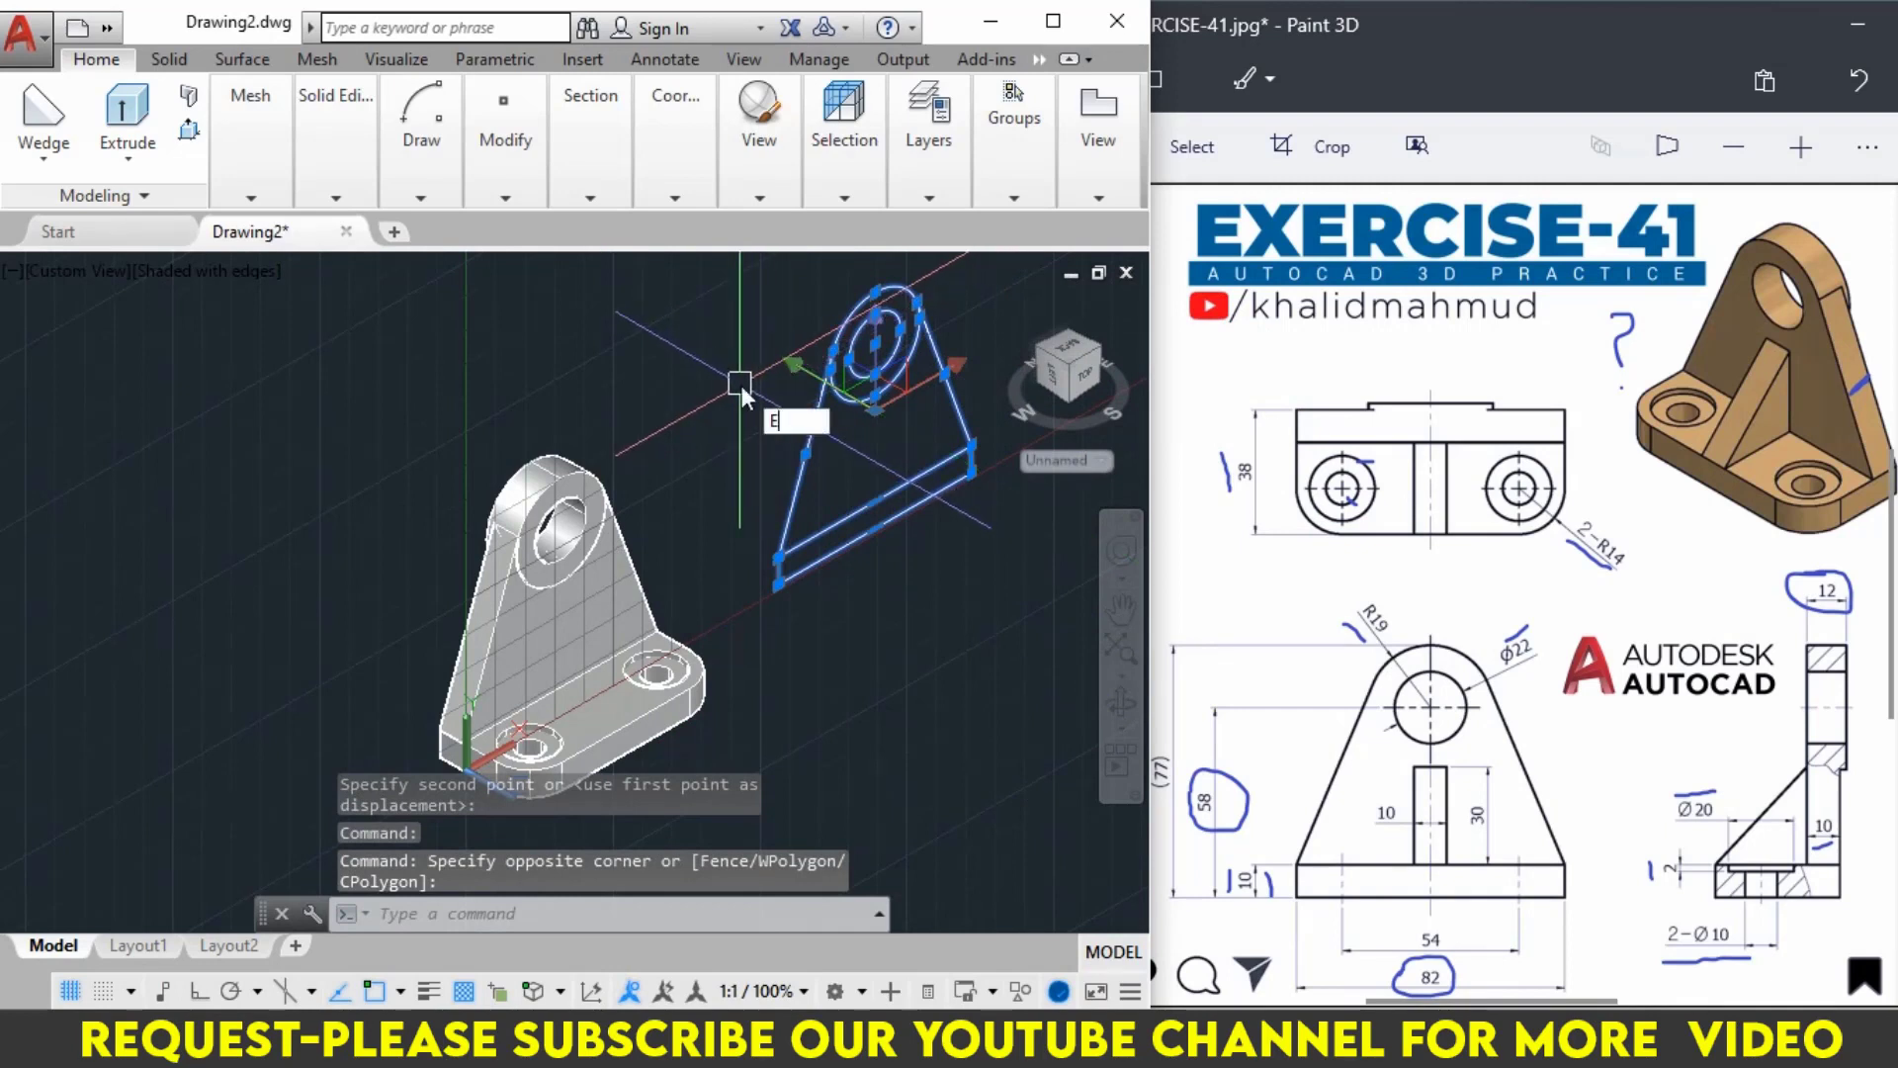
{"action": "key", "text": "Return"}
{"action": "middle_click_drag", "start_coordinate": [741, 455], "coordinate": [806, 406]}
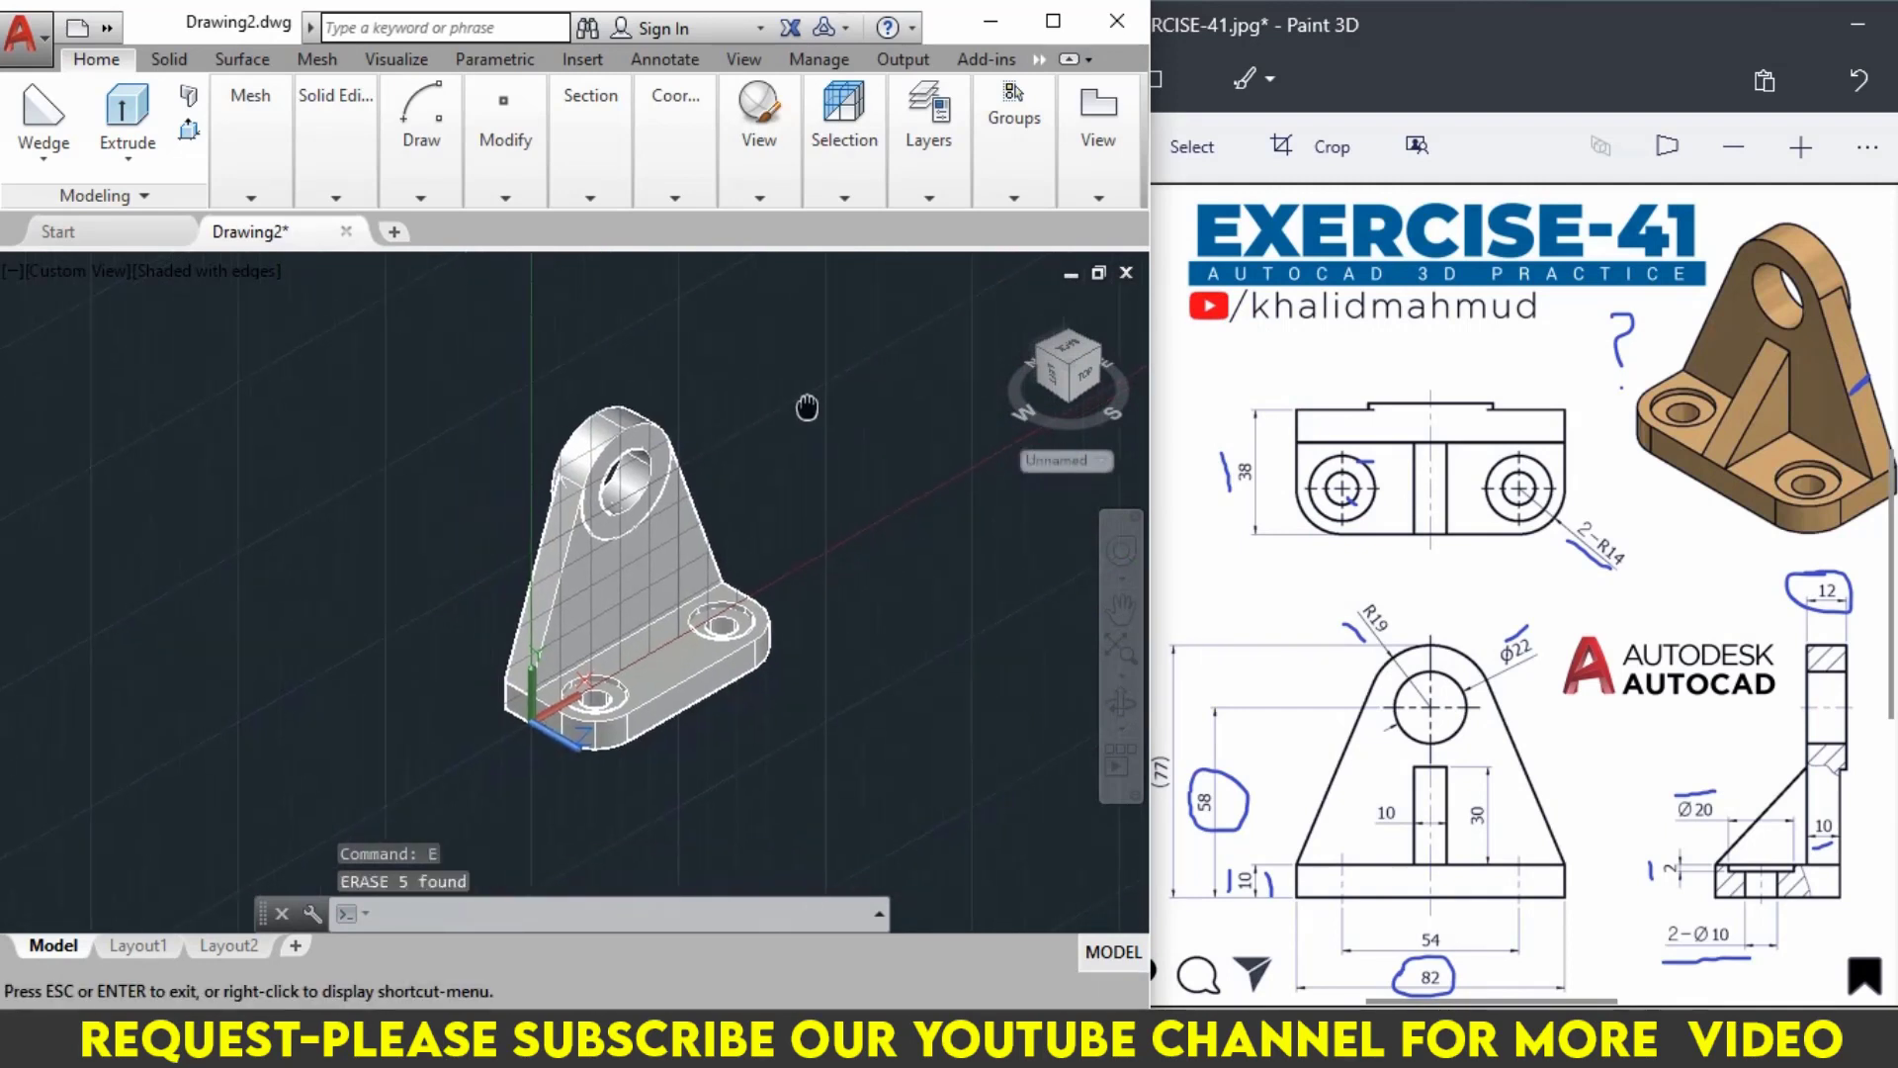
{"action": "scroll", "coordinate": [762, 499], "scroll_direction": "up", "scroll_amount": 2}
{"action": "middle_click_drag", "start_coordinate": [763, 498], "coordinate": [792, 432]}
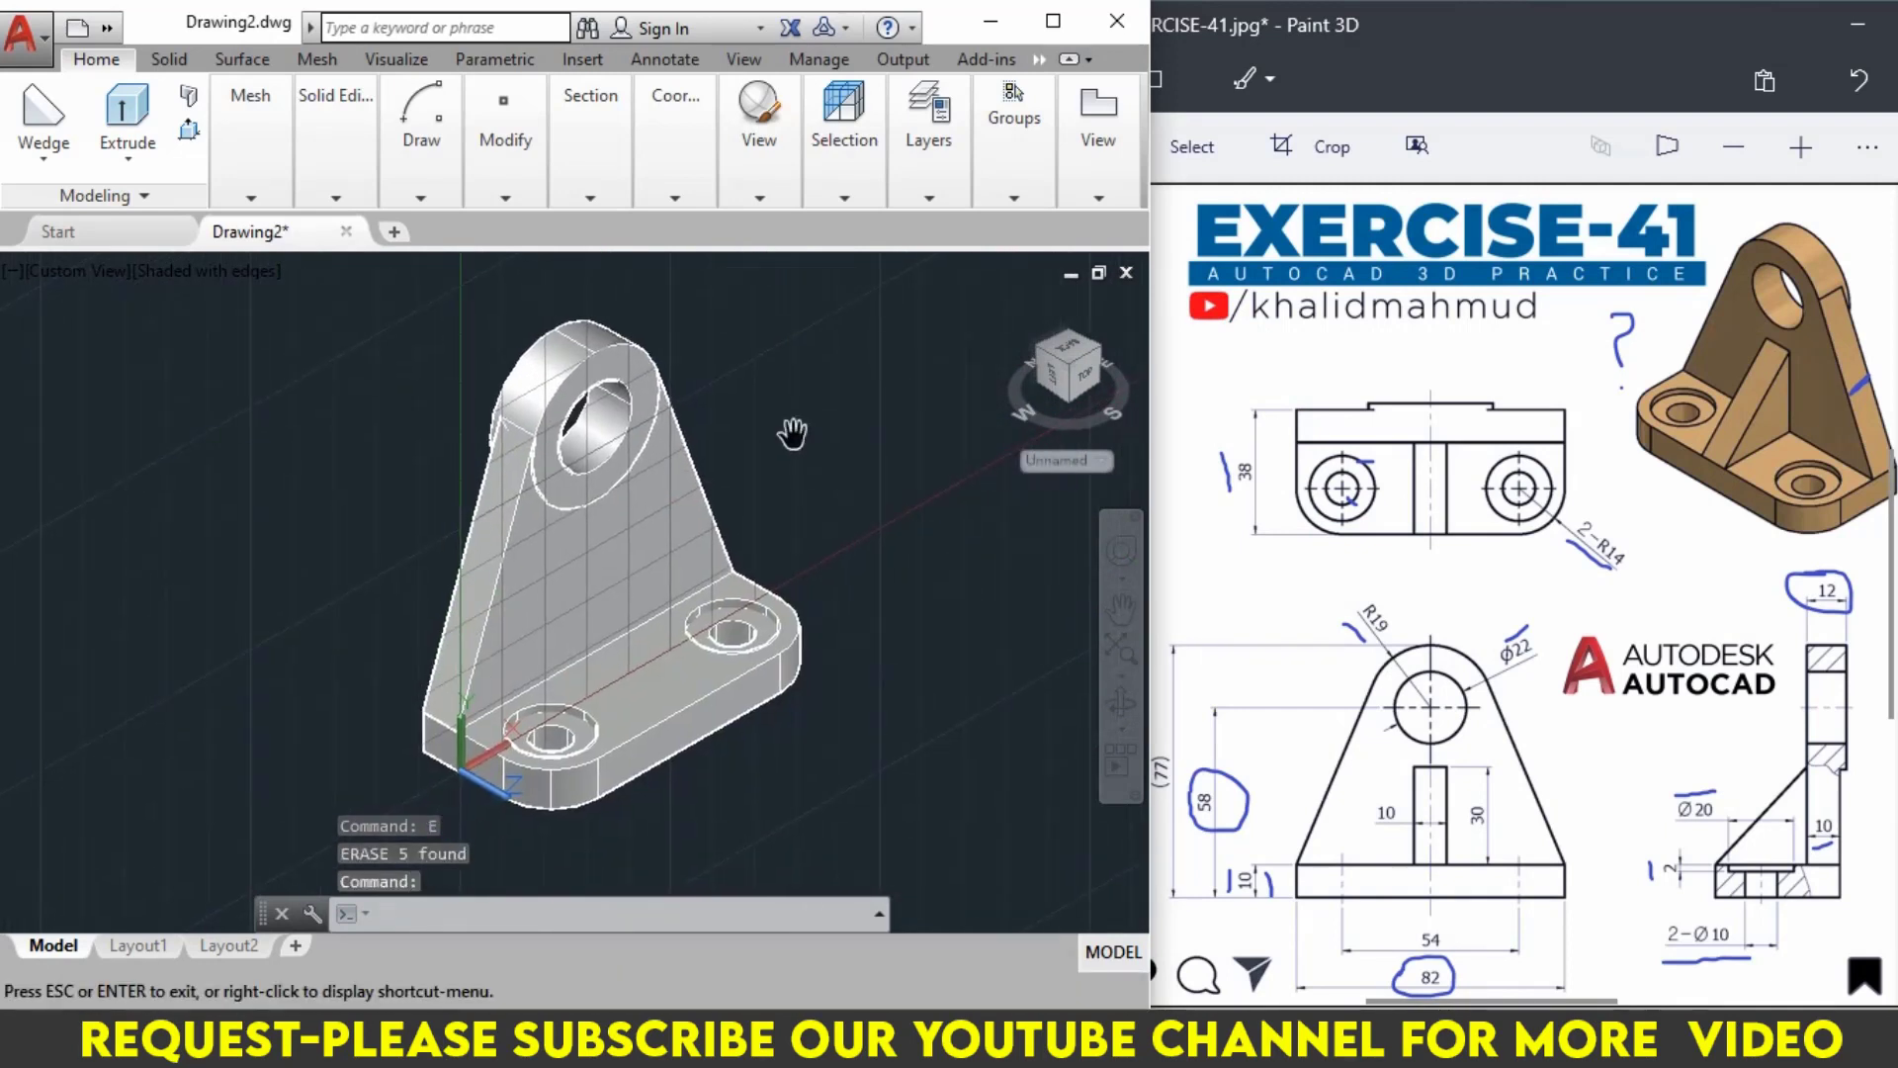
{"action": "key", "text": "Escape"}
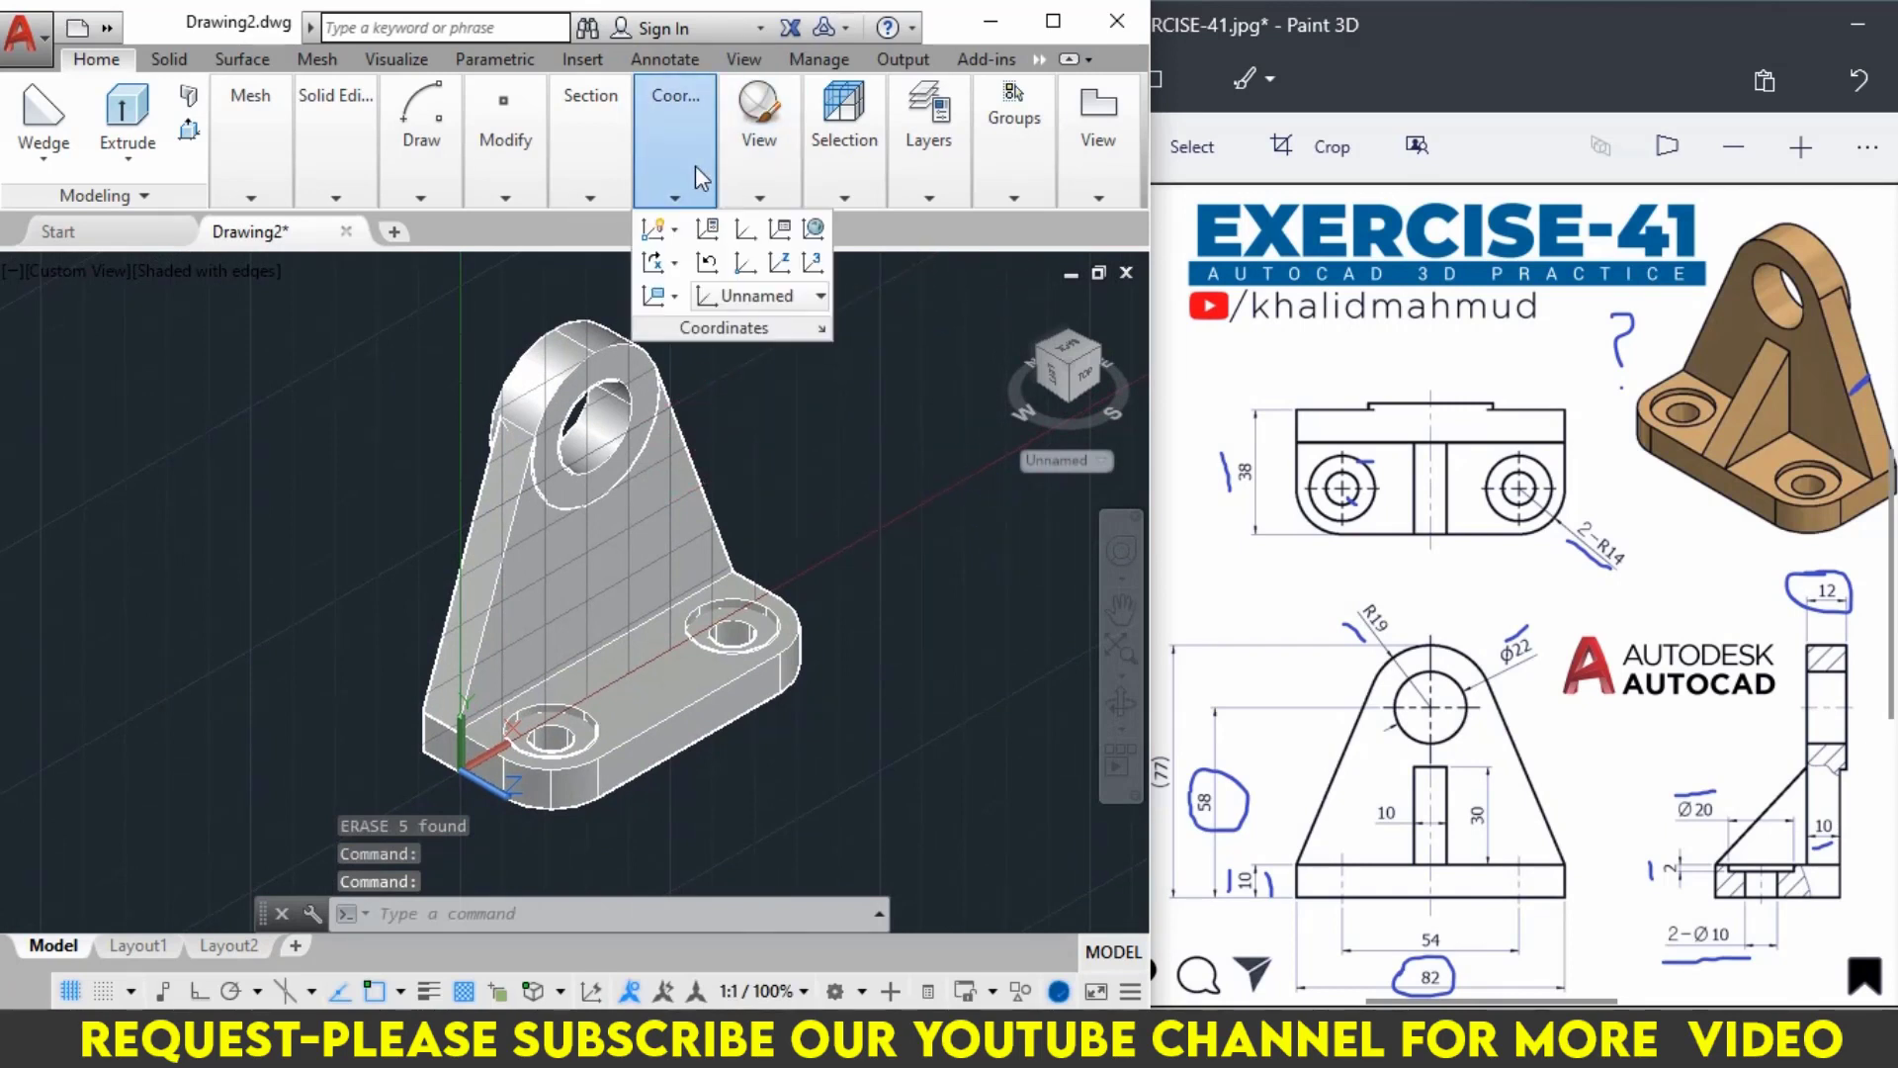
{"action": "left_click", "coordinate": [720, 295]}
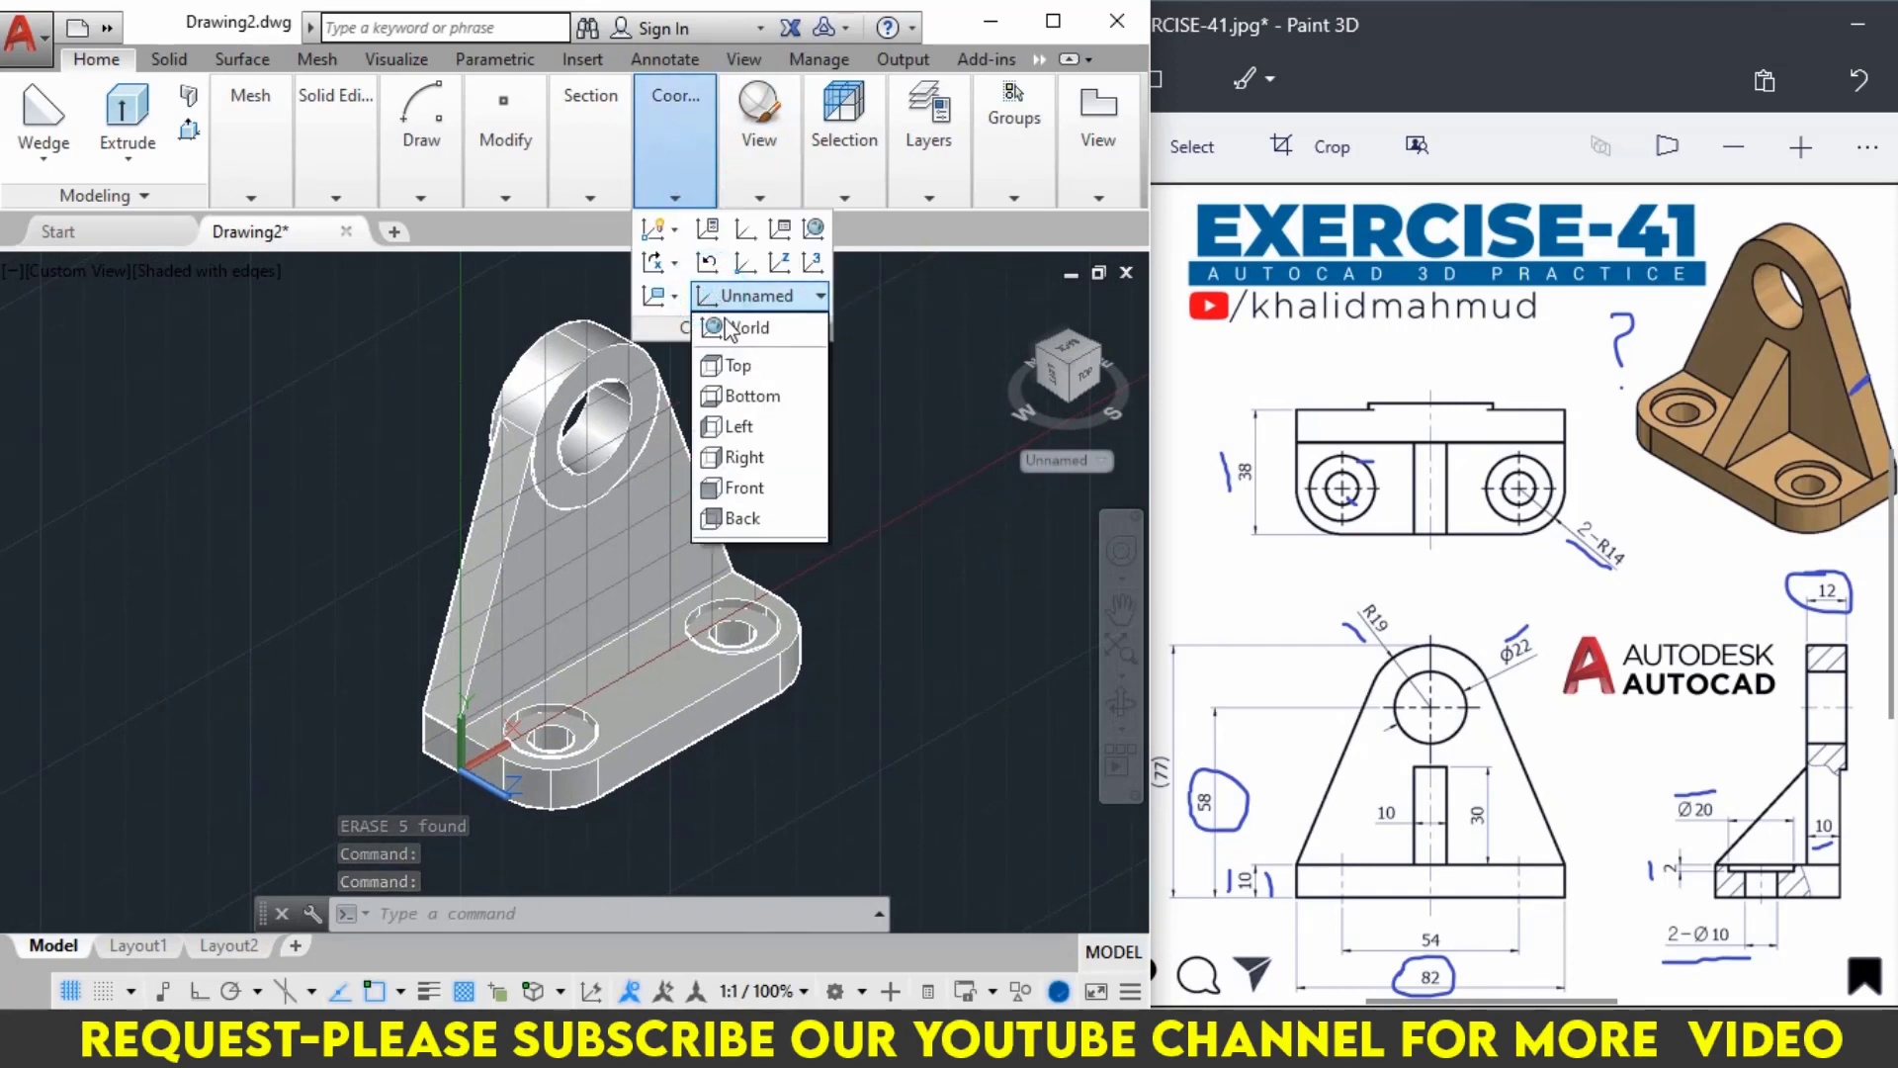
{"action": "left_click", "coordinate": [788, 368]}
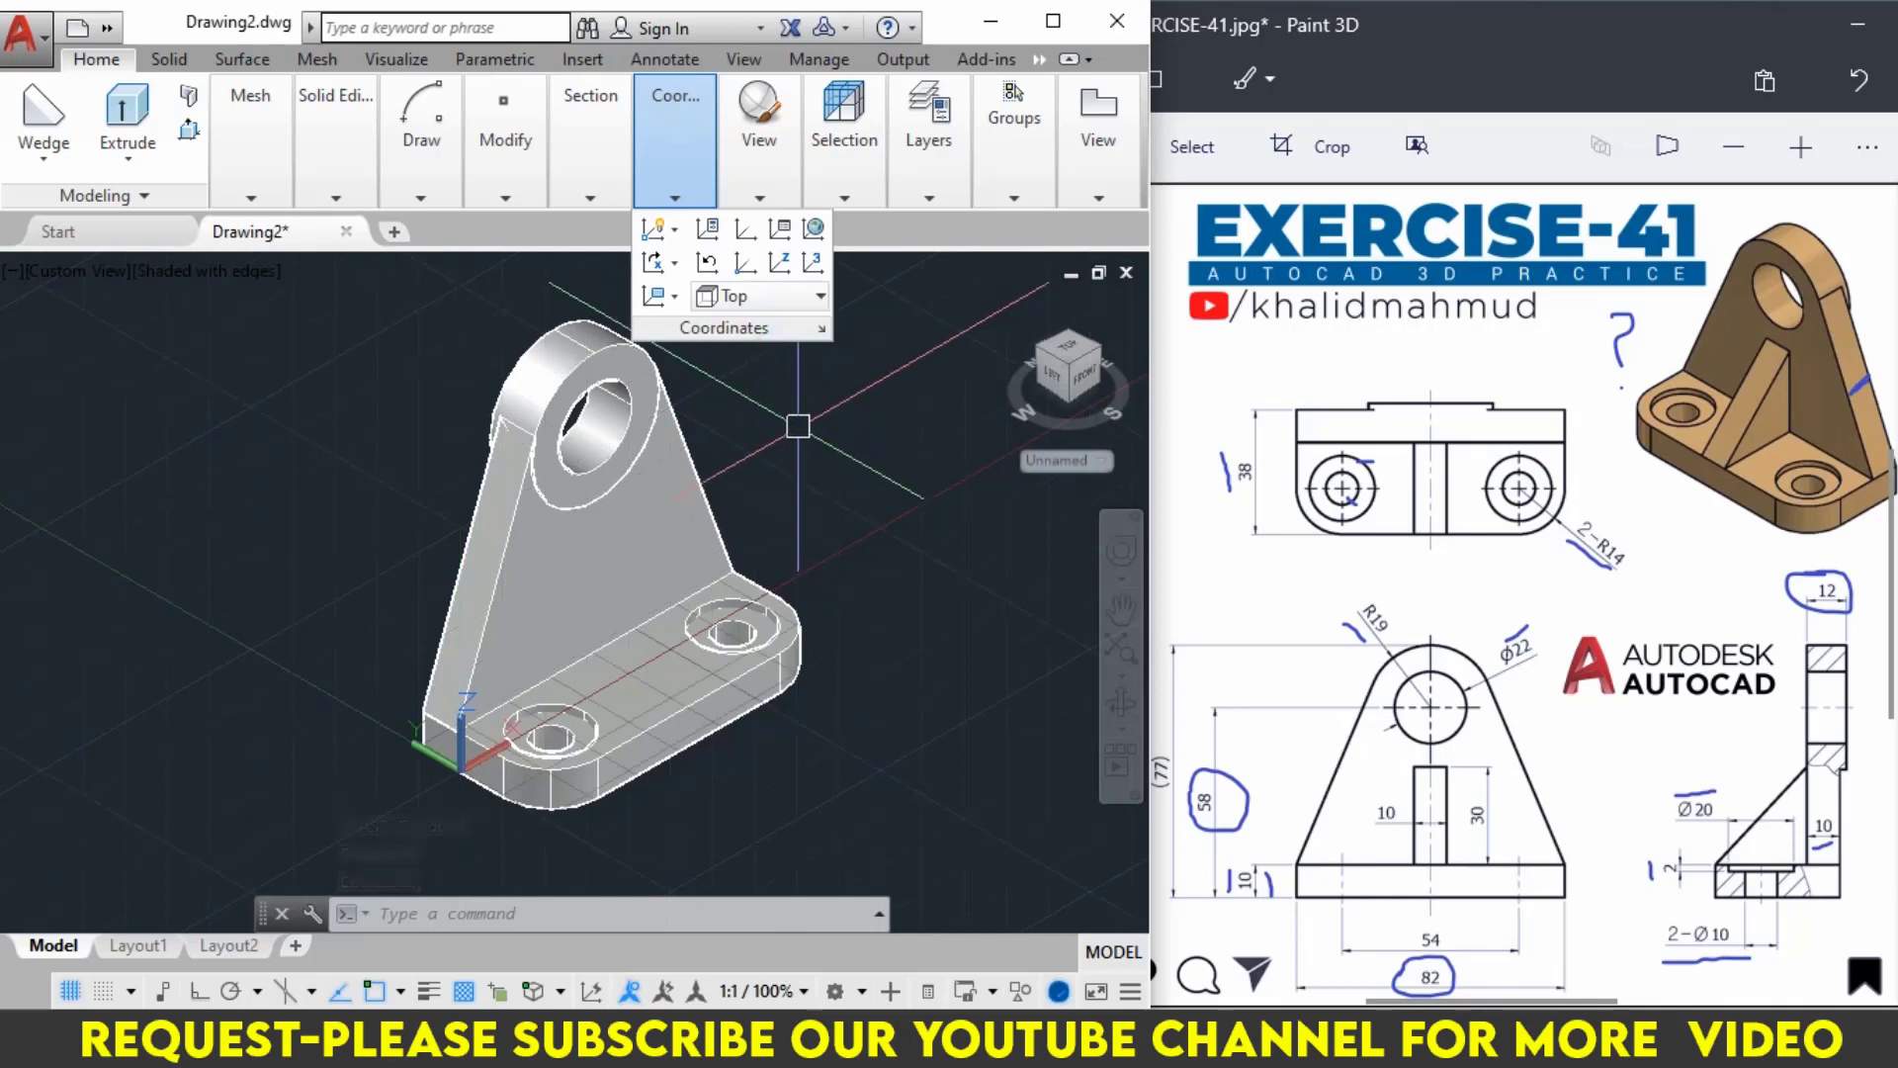
{"action": "scroll", "coordinate": [847, 478], "scroll_direction": "down", "scroll_amount": 3}
{"action": "middle_click_drag", "start_coordinate": [848, 478], "coordinate": [513, 615]}
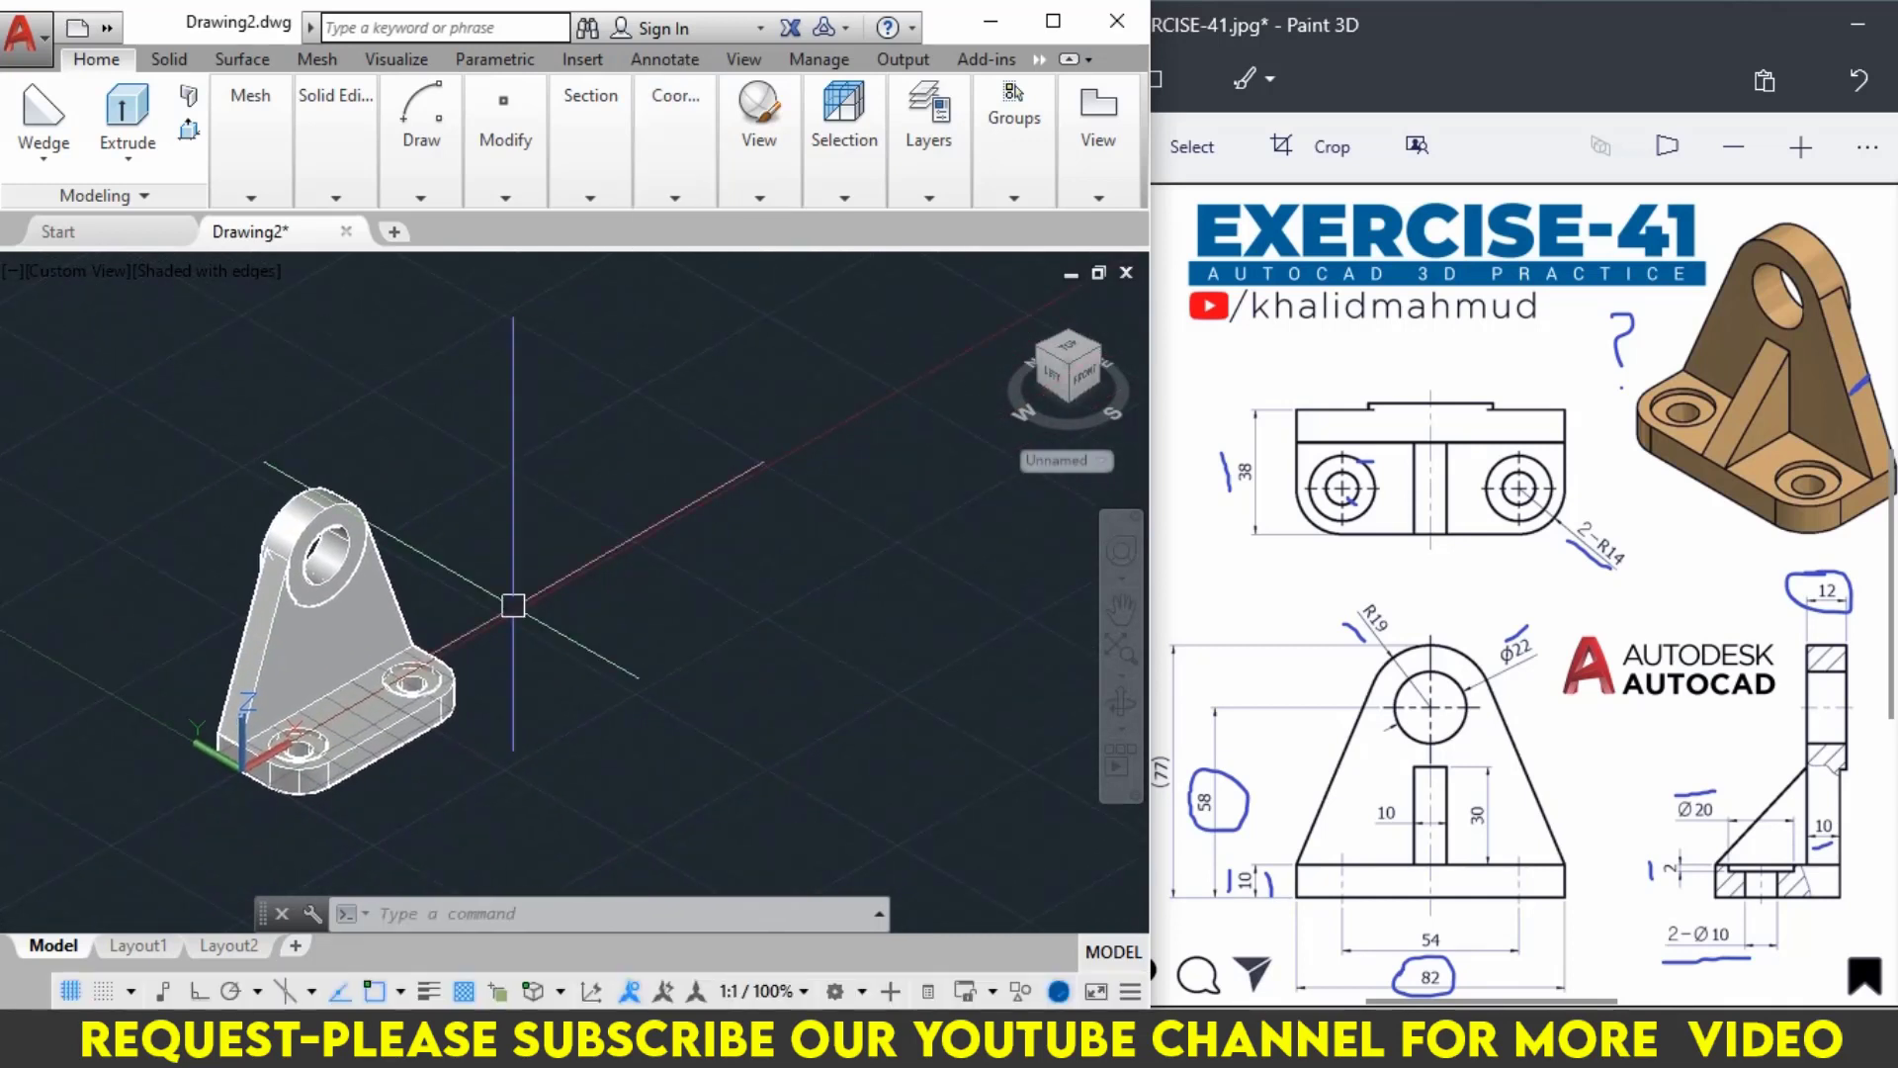
{"action": "left_click", "coordinate": [1740, 376]}
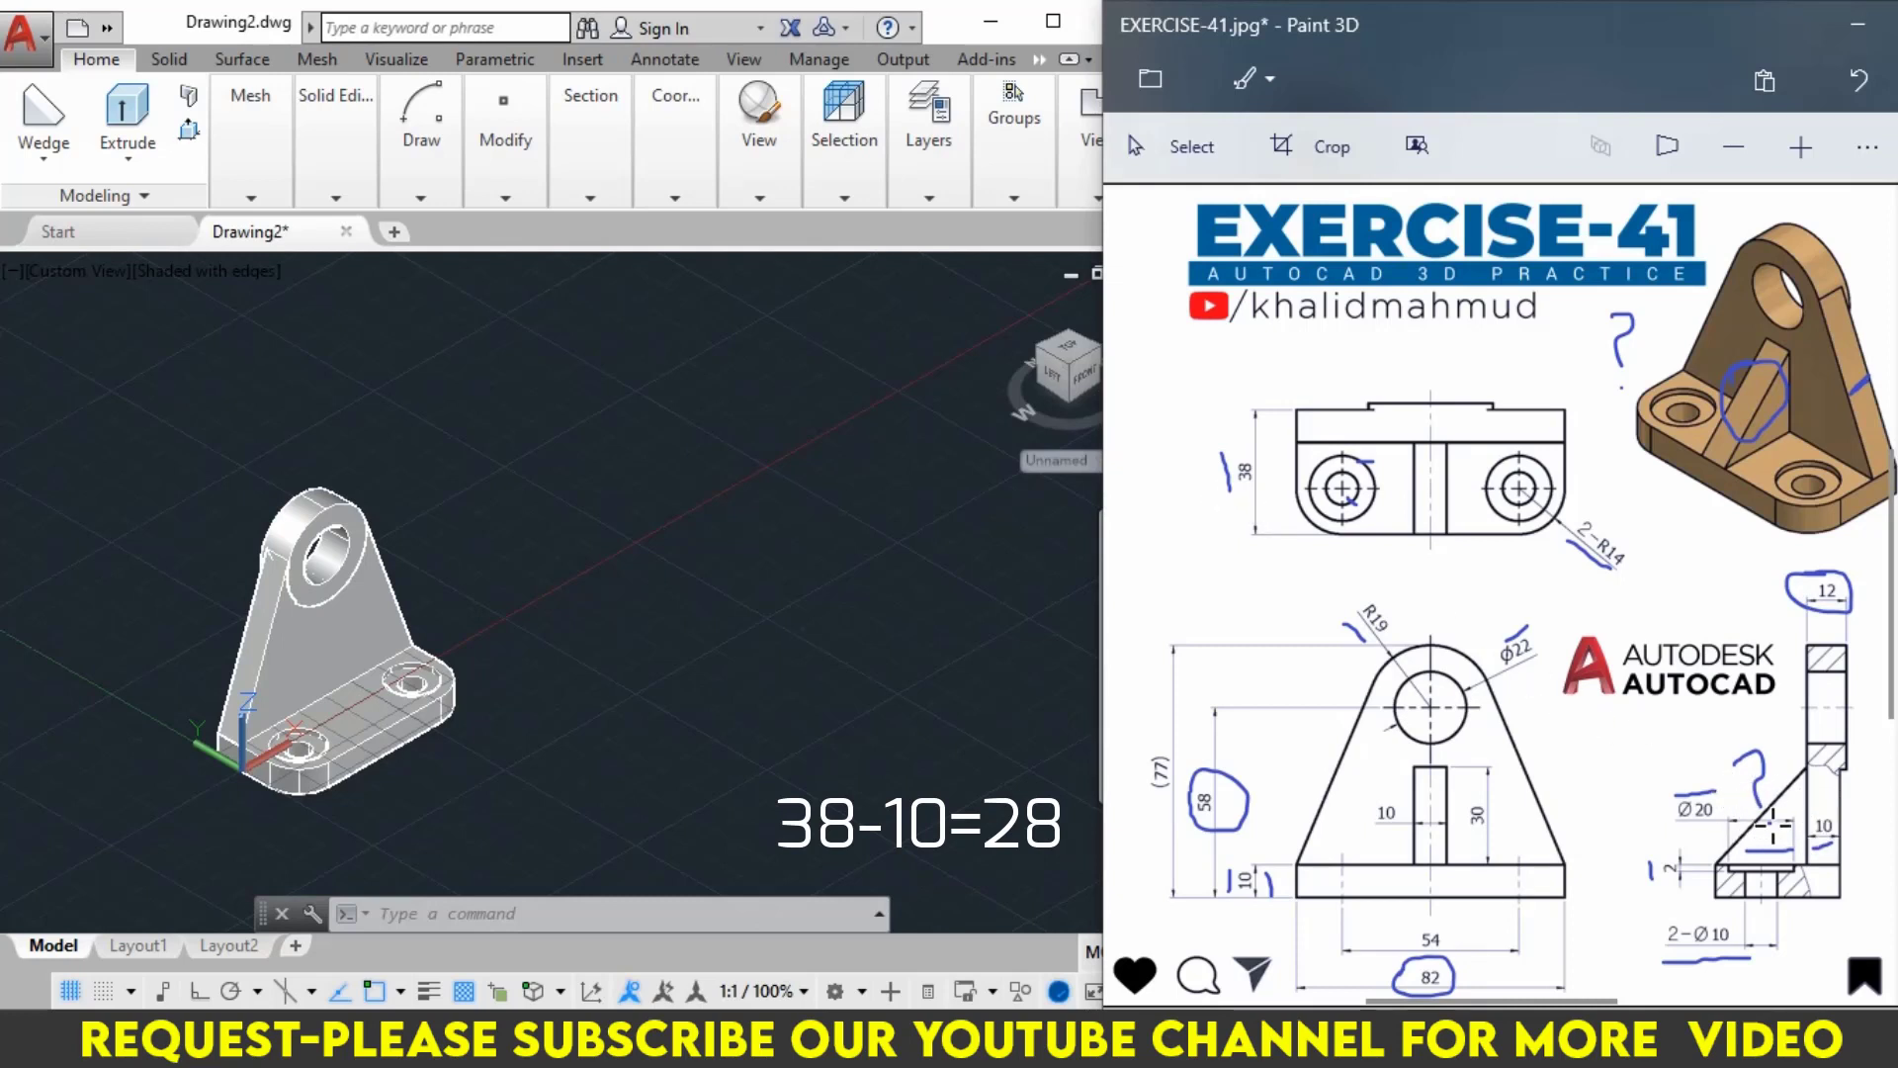
{"action": "left_click", "coordinate": [732, 786]}
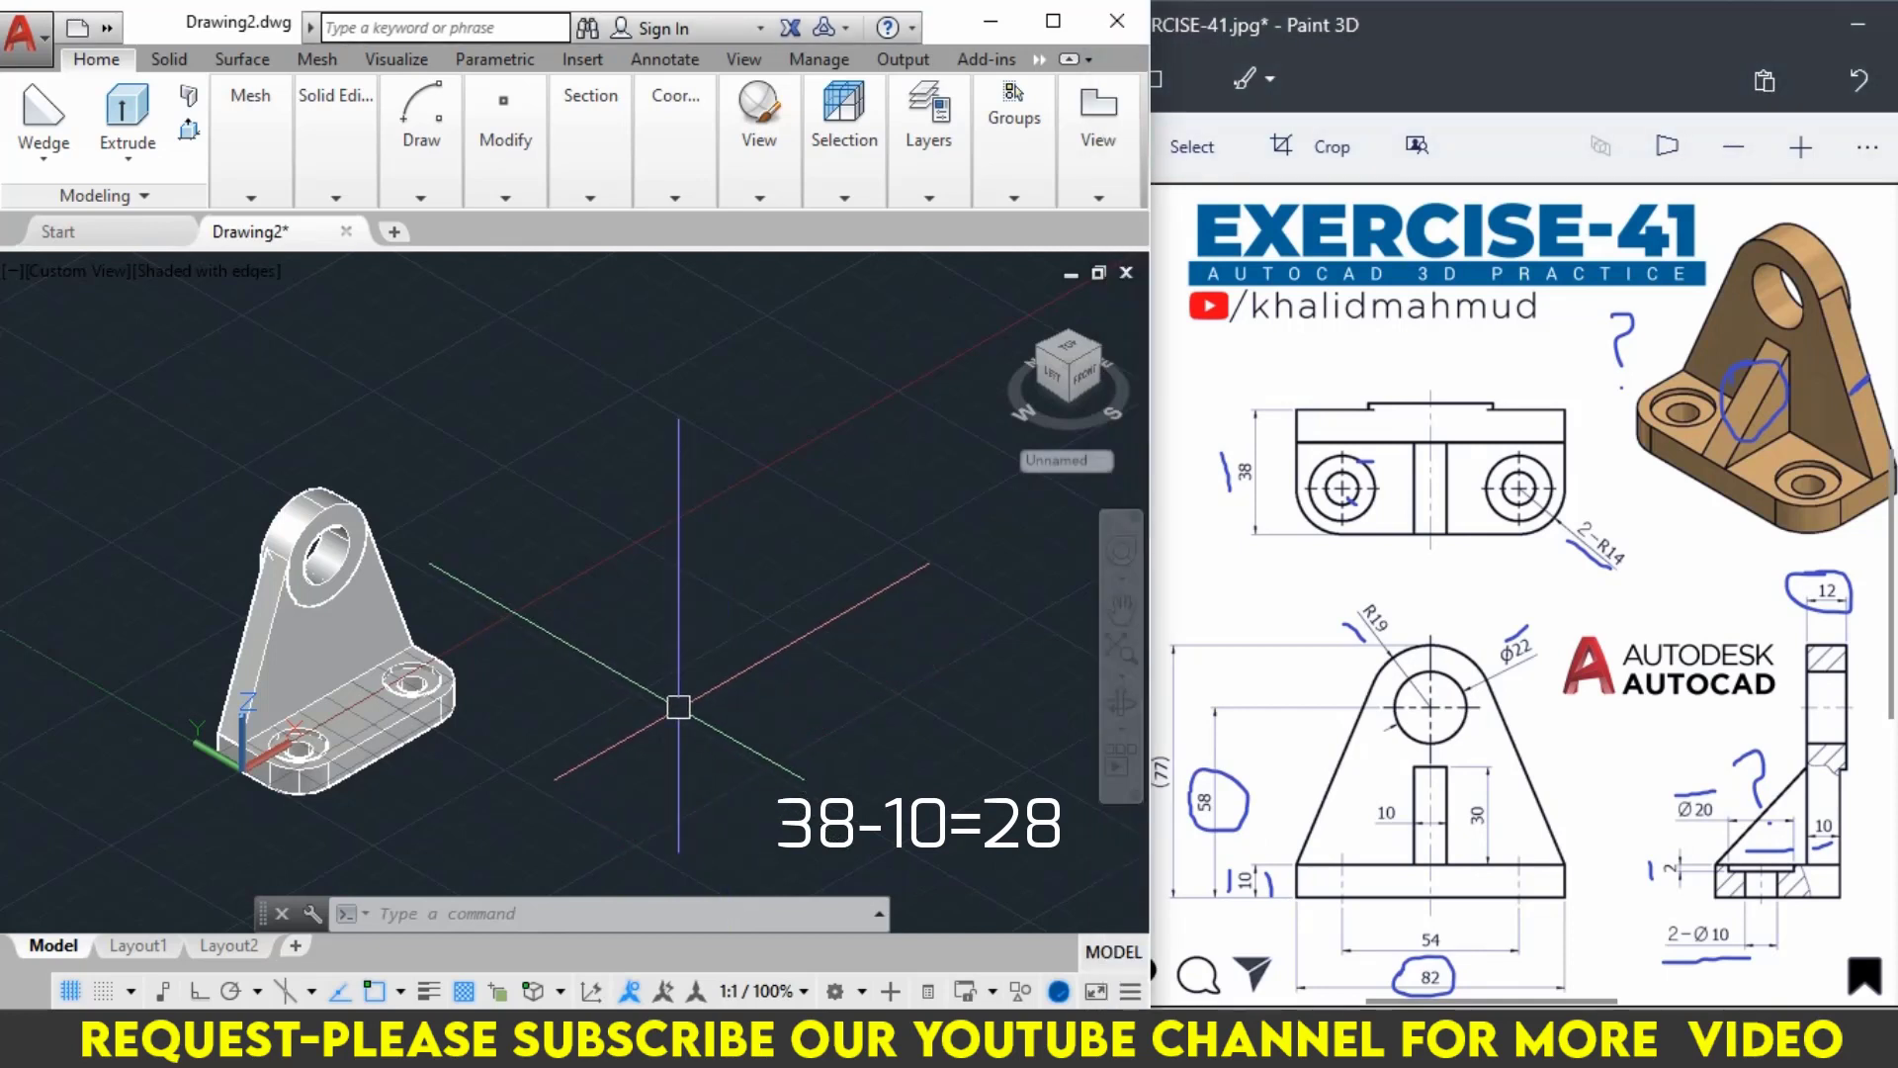
Create a wedge beside the bracket with length 28, width 10 and height 30.
{"action": "type", "text": "WED"}
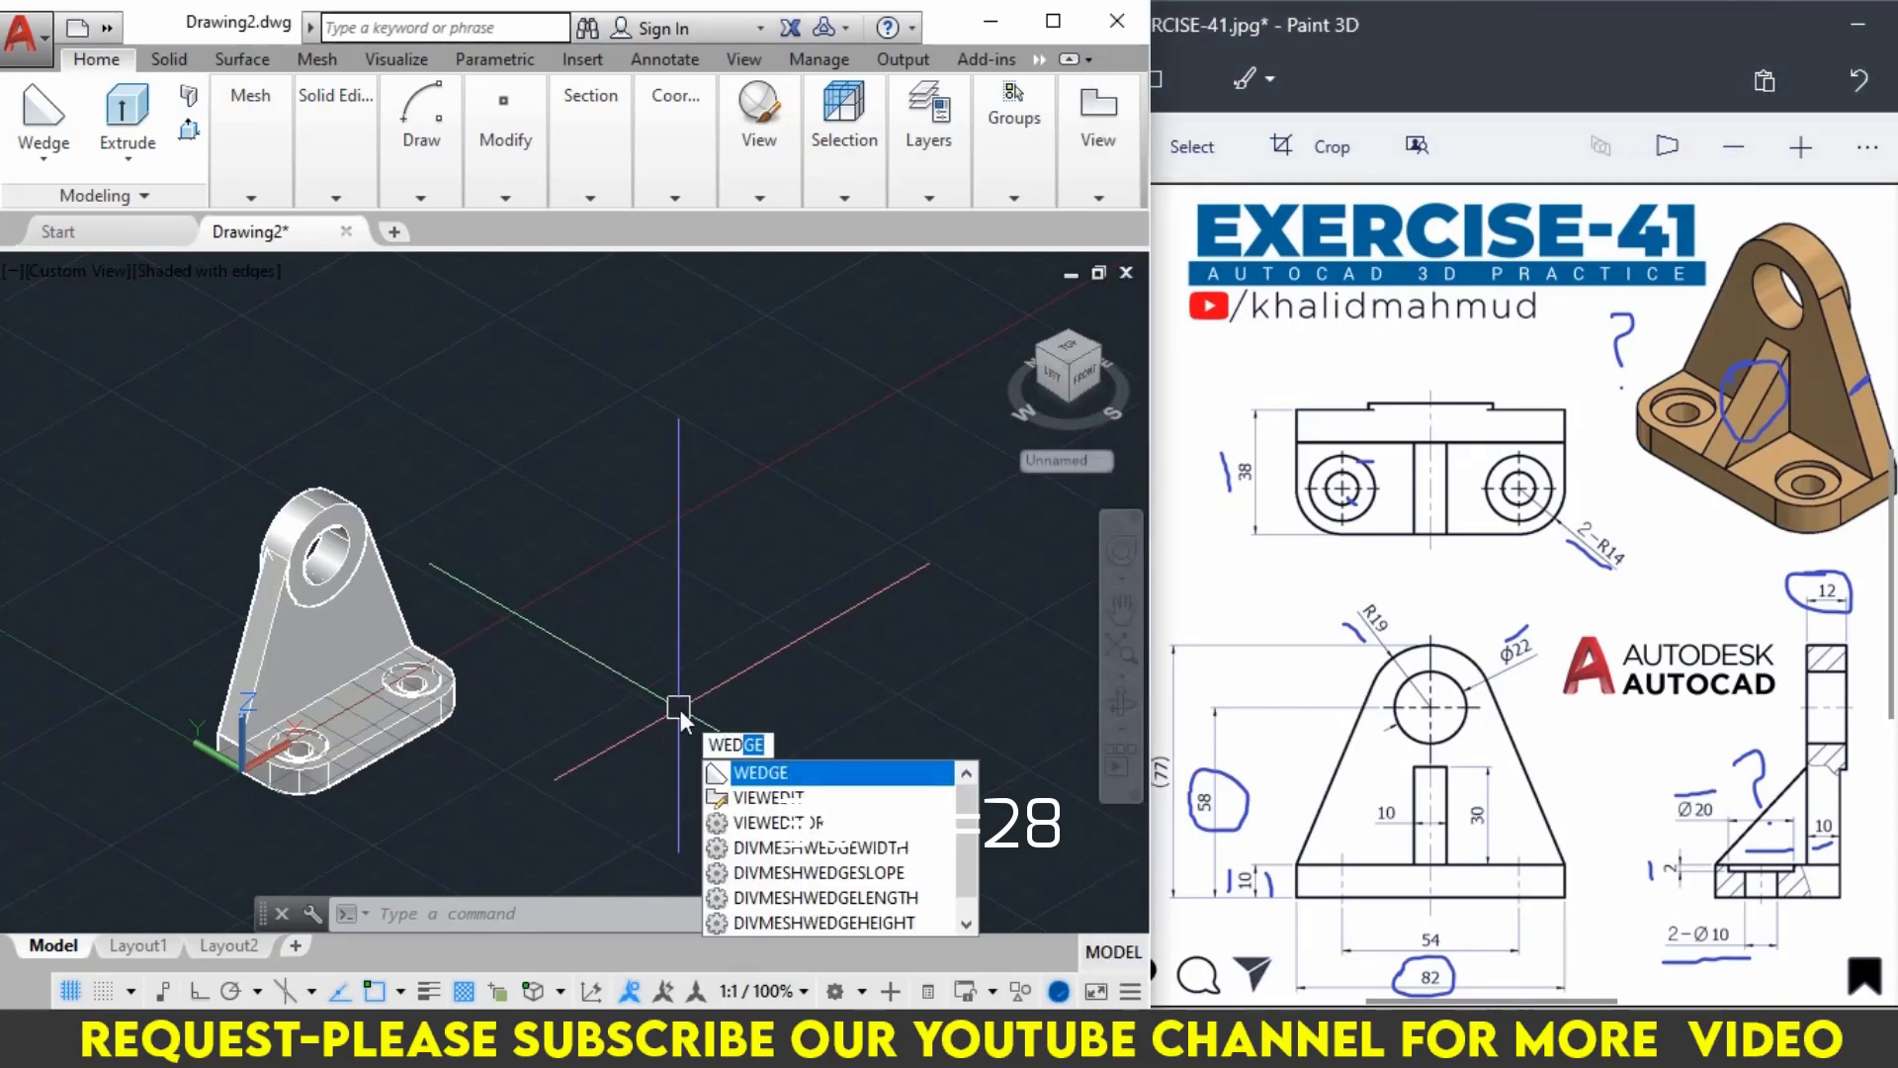
{"action": "key", "text": "Return"}
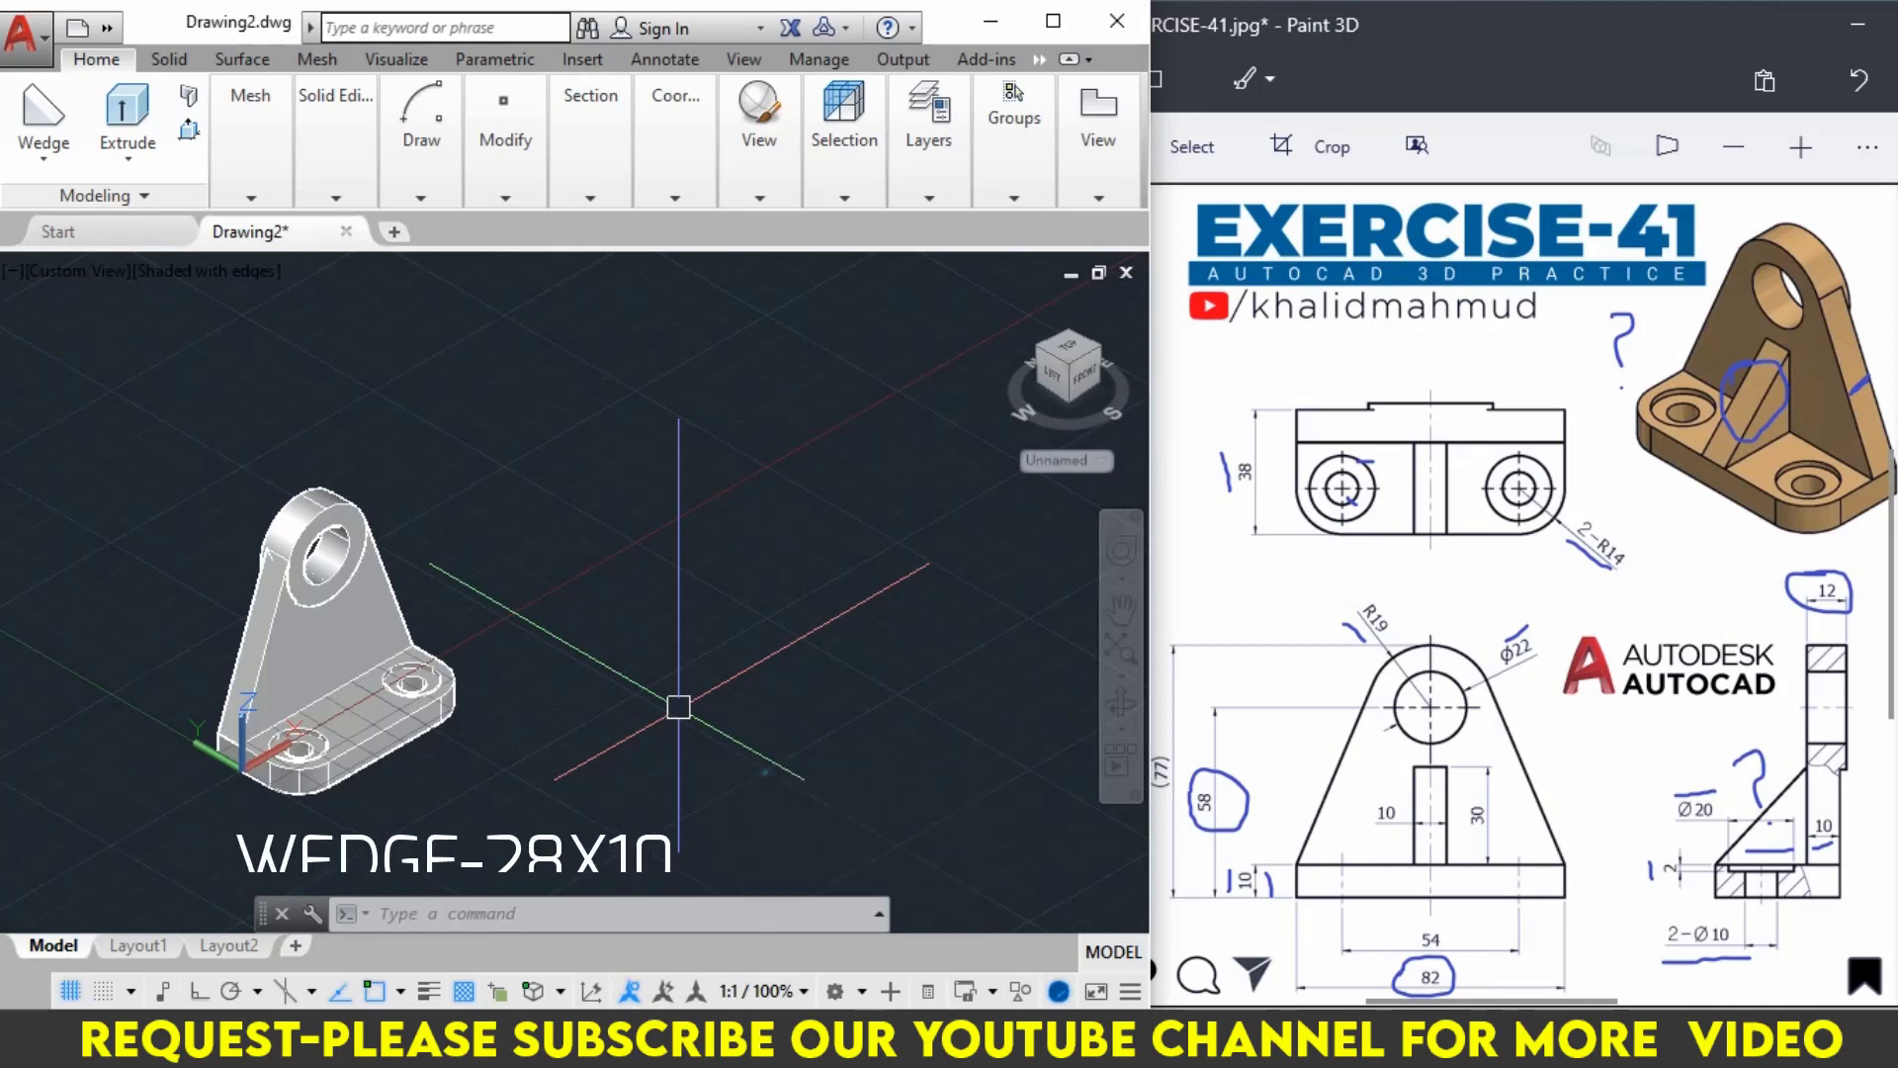
{"action": "left_click", "coordinate": [668, 648]}
{"action": "type", "text": "28"}
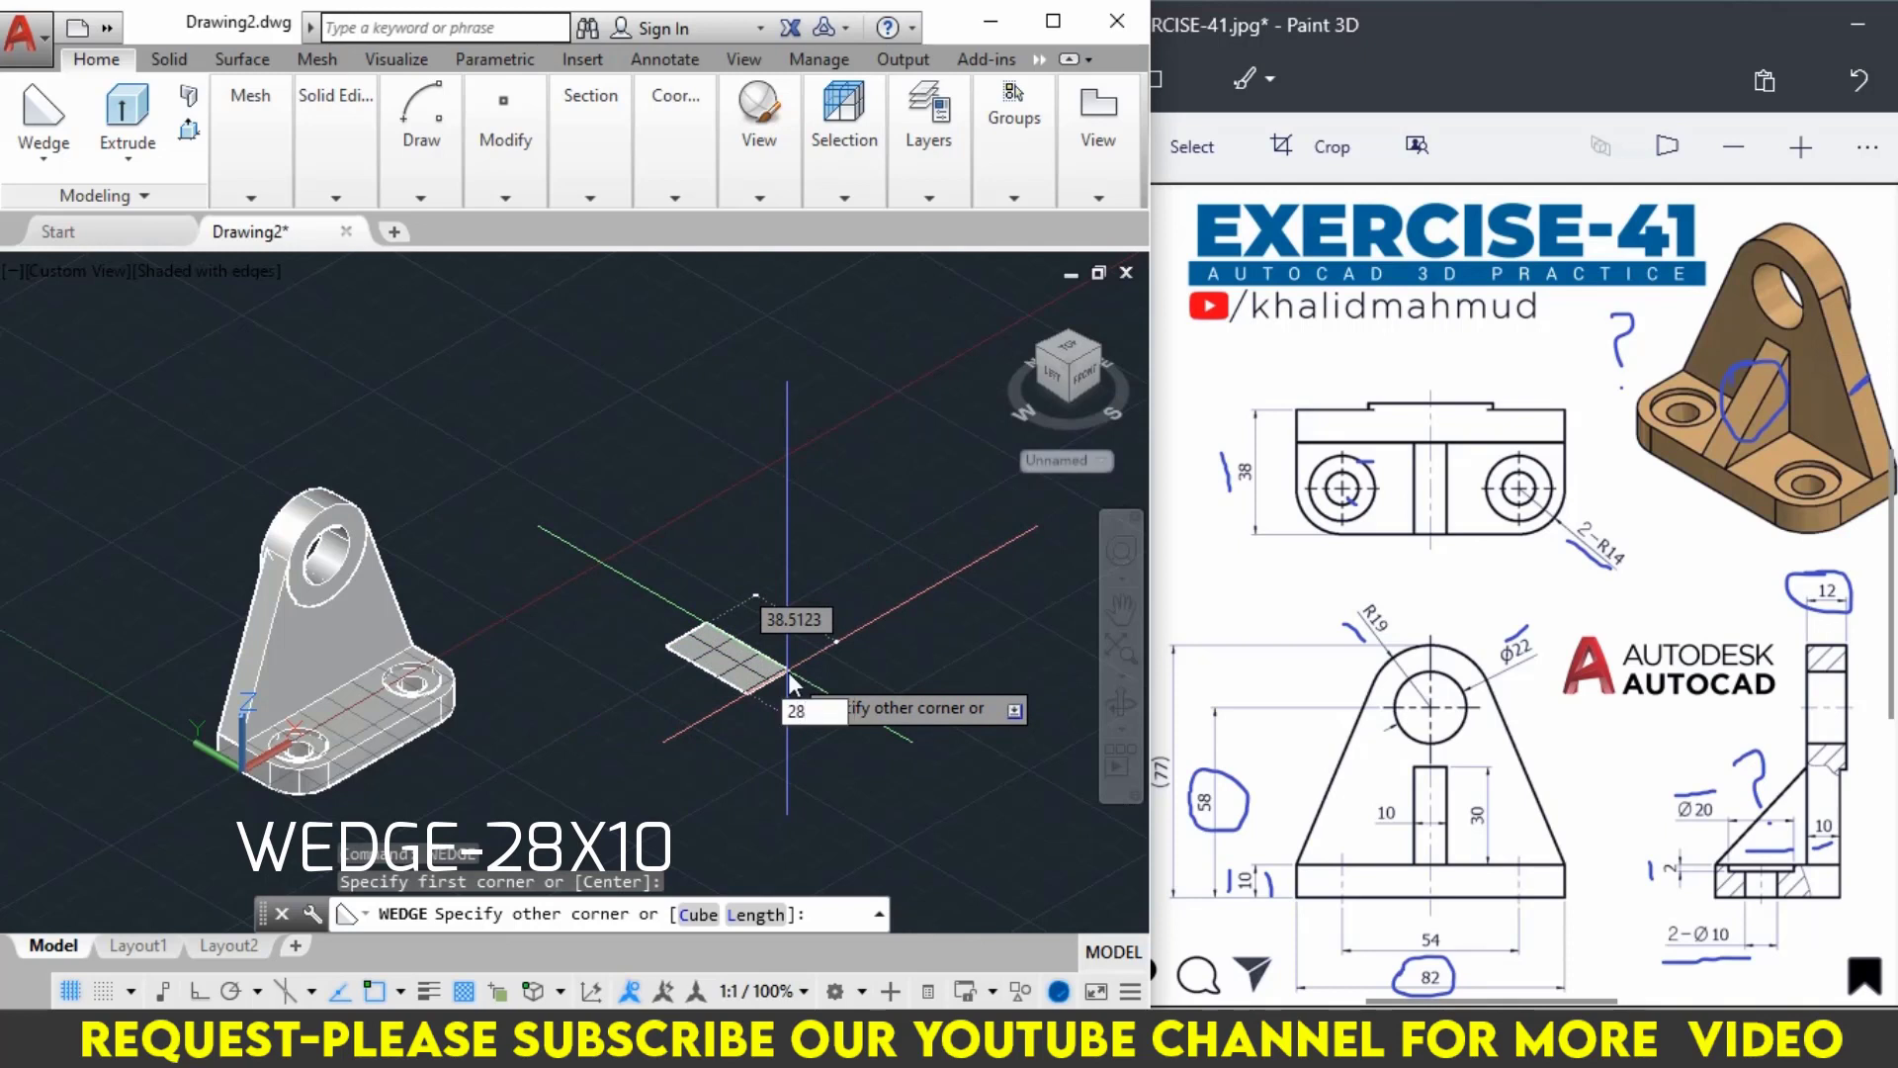
{"action": "key", "text": "Tab"}
{"action": "type", "text": "10"}
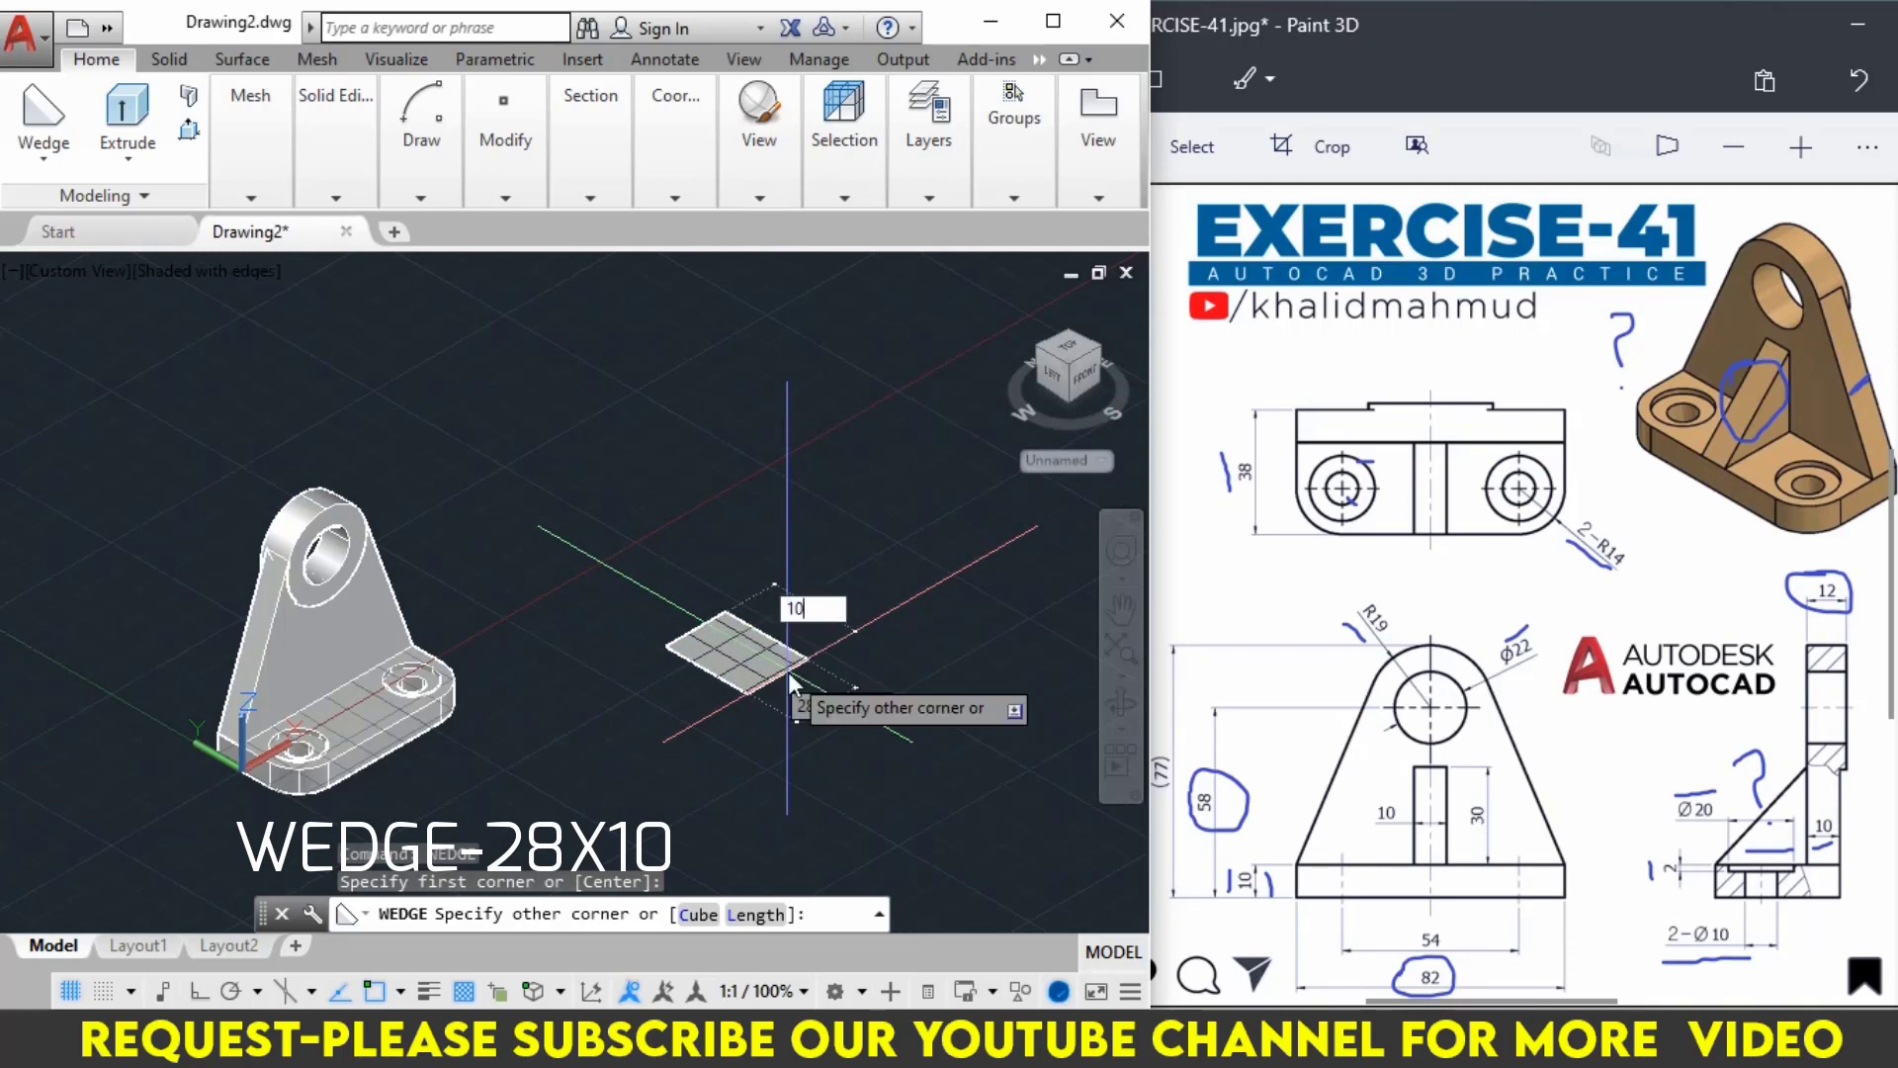
{"action": "key", "text": "Return"}
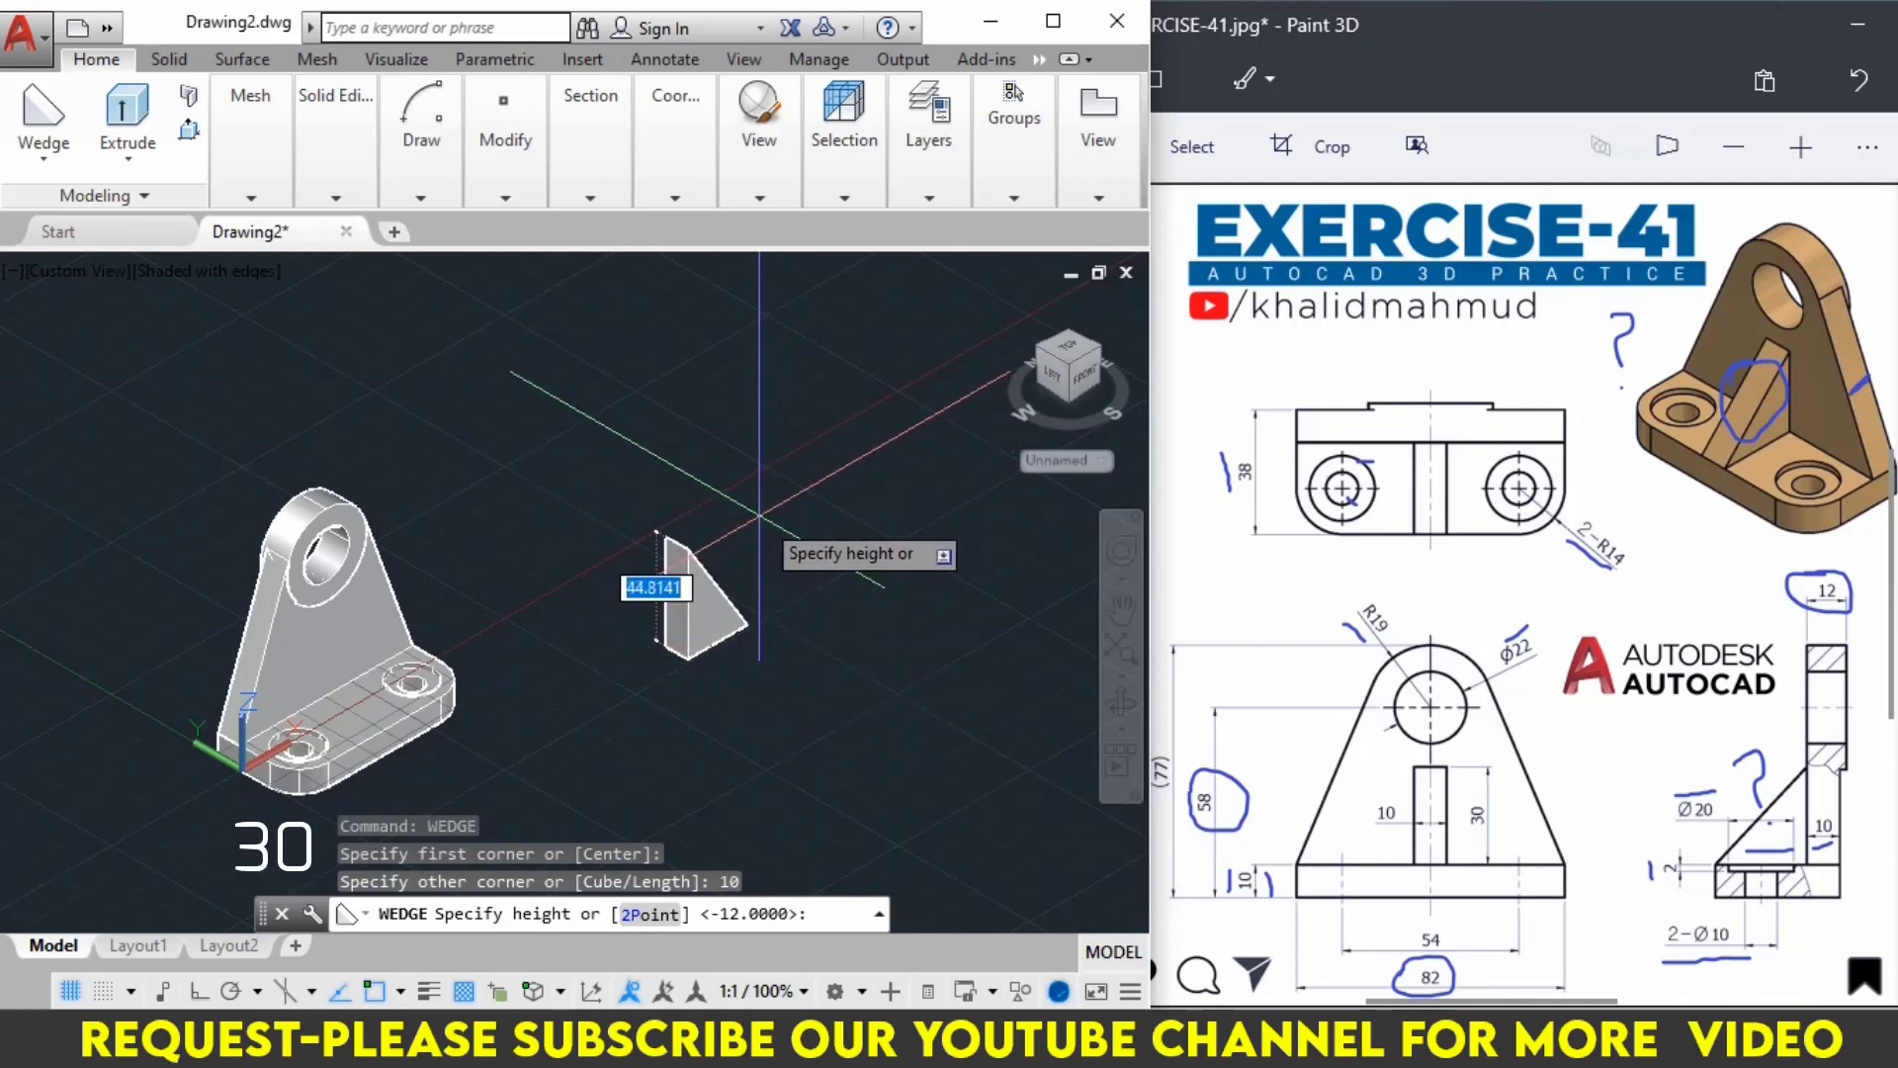
{"action": "type", "text": "0"}
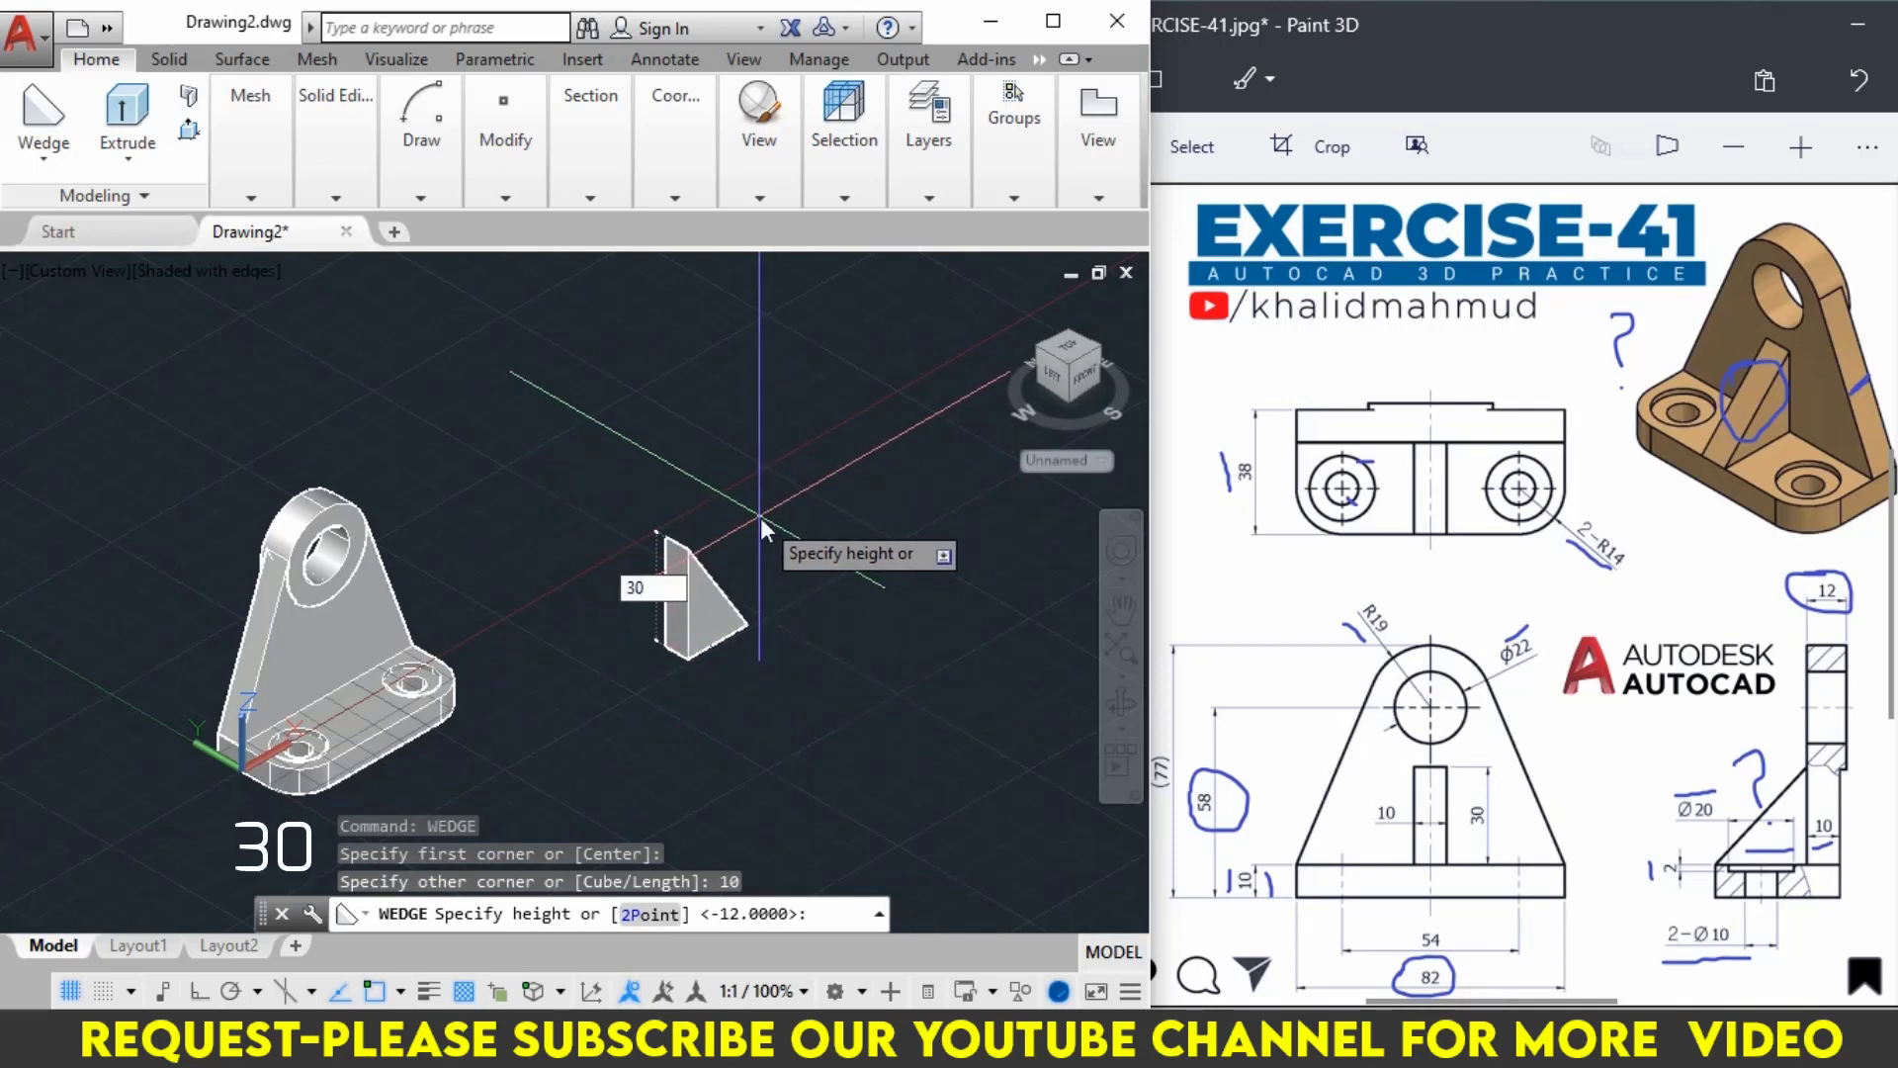
{"action": "key", "text": "Return"}
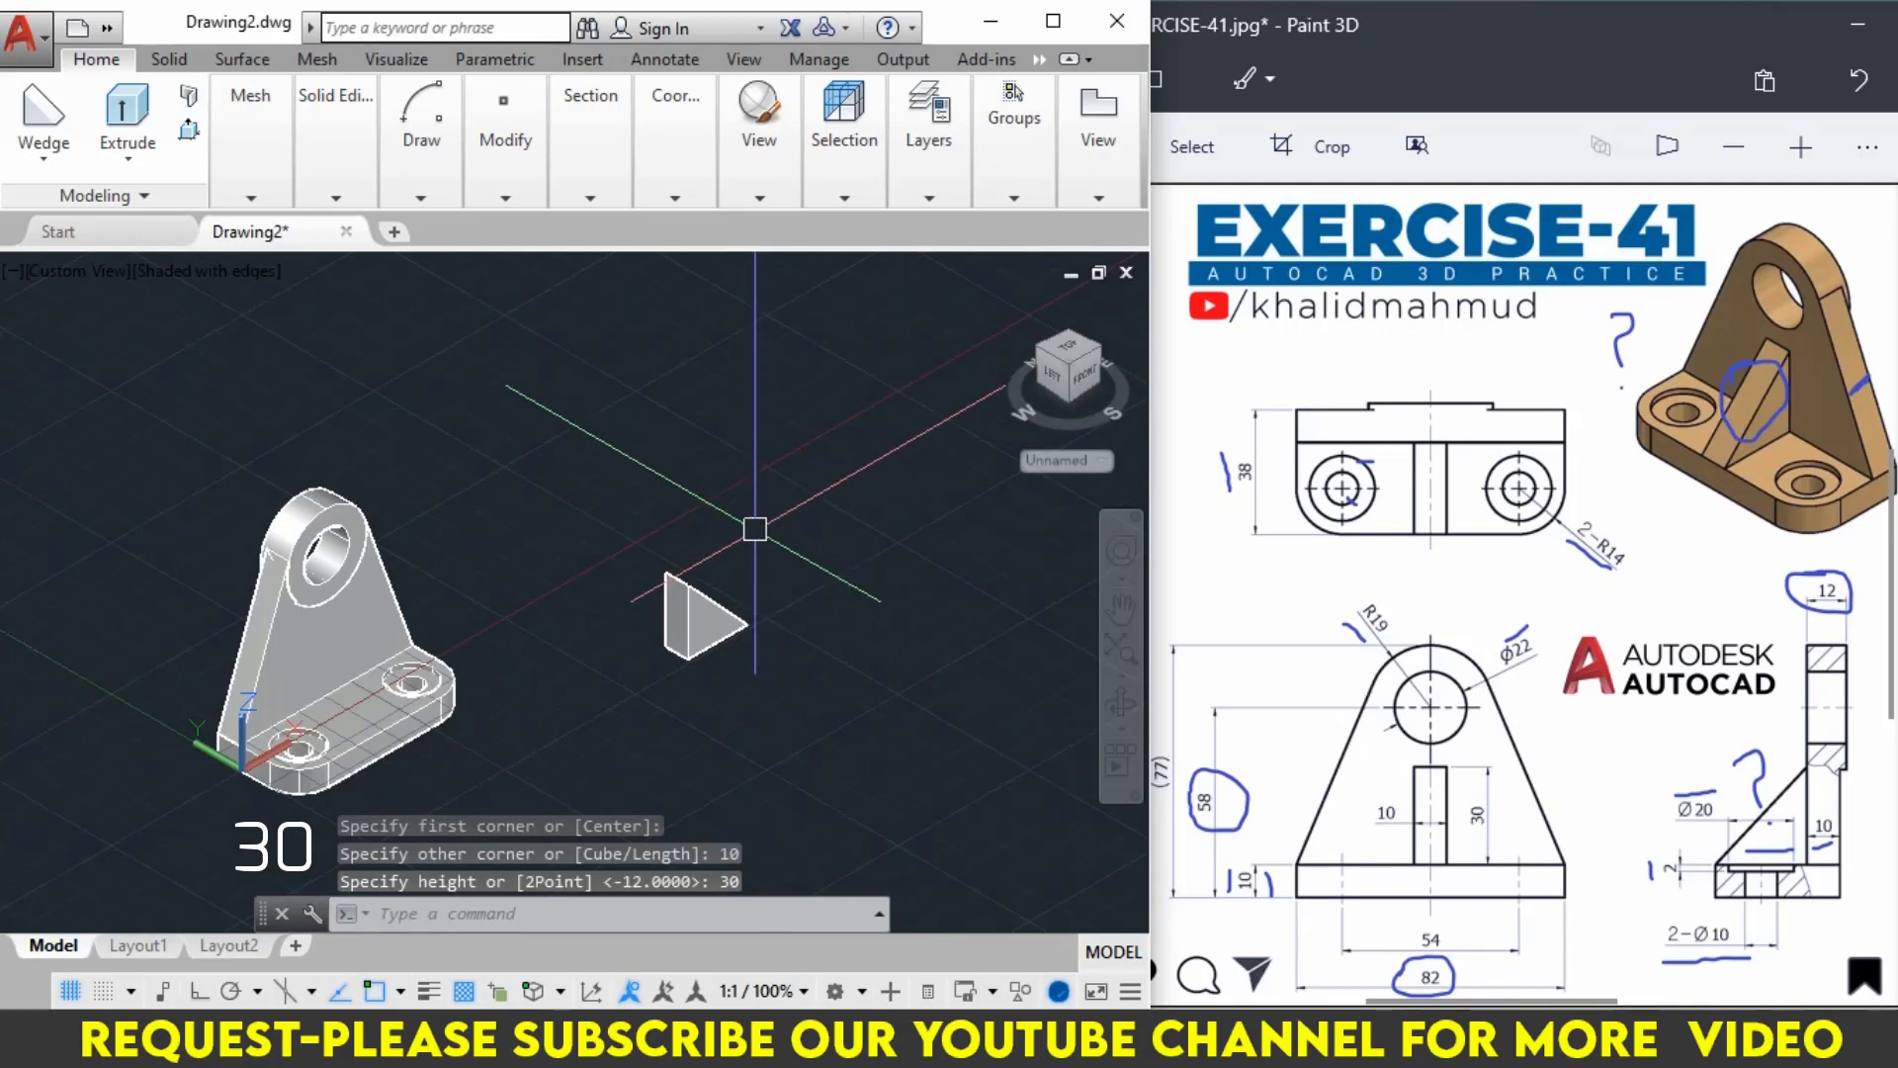
{"action": "scroll", "coordinate": [672, 692], "scroll_direction": "up", "scroll_amount": 2}
{"action": "middle_click_drag", "start_coordinate": [667, 654], "coordinate": [775, 605]}
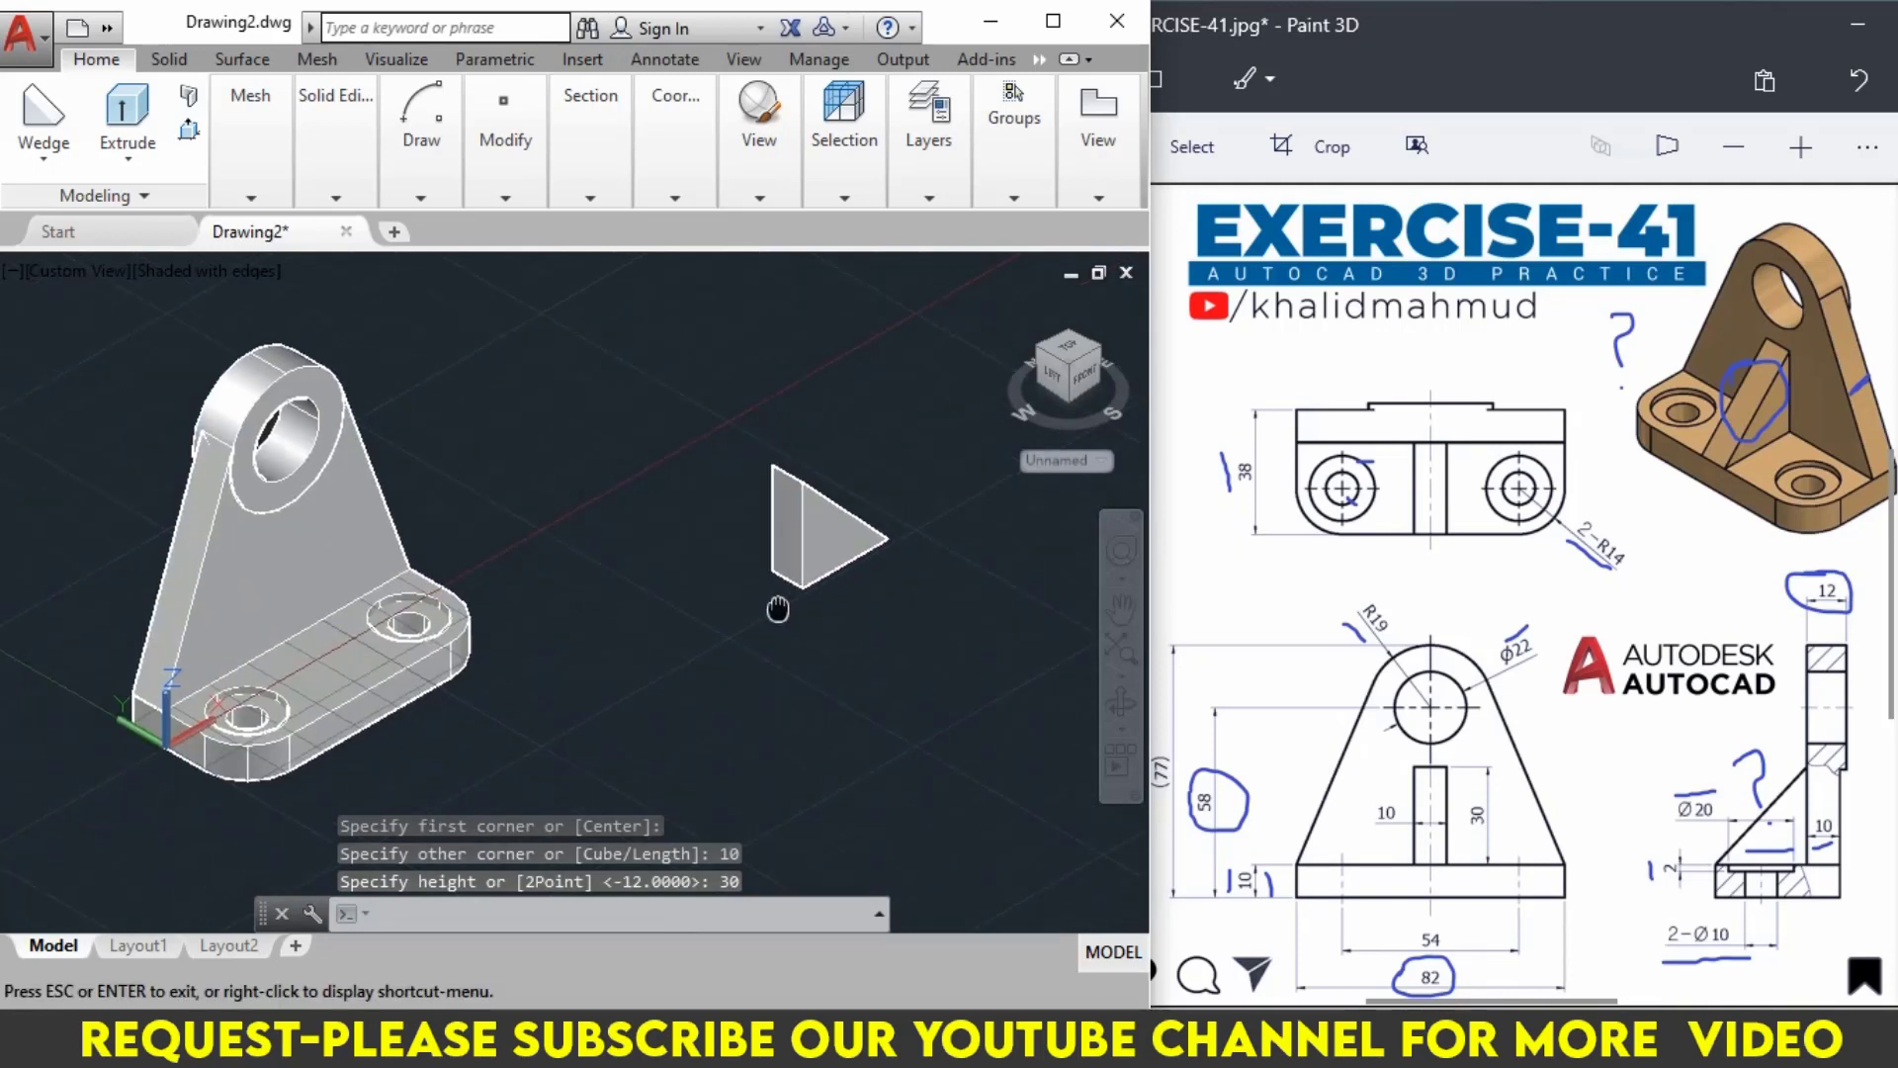
{"action": "left_click", "coordinate": [779, 592]}
{"action": "type", "text": "3"}
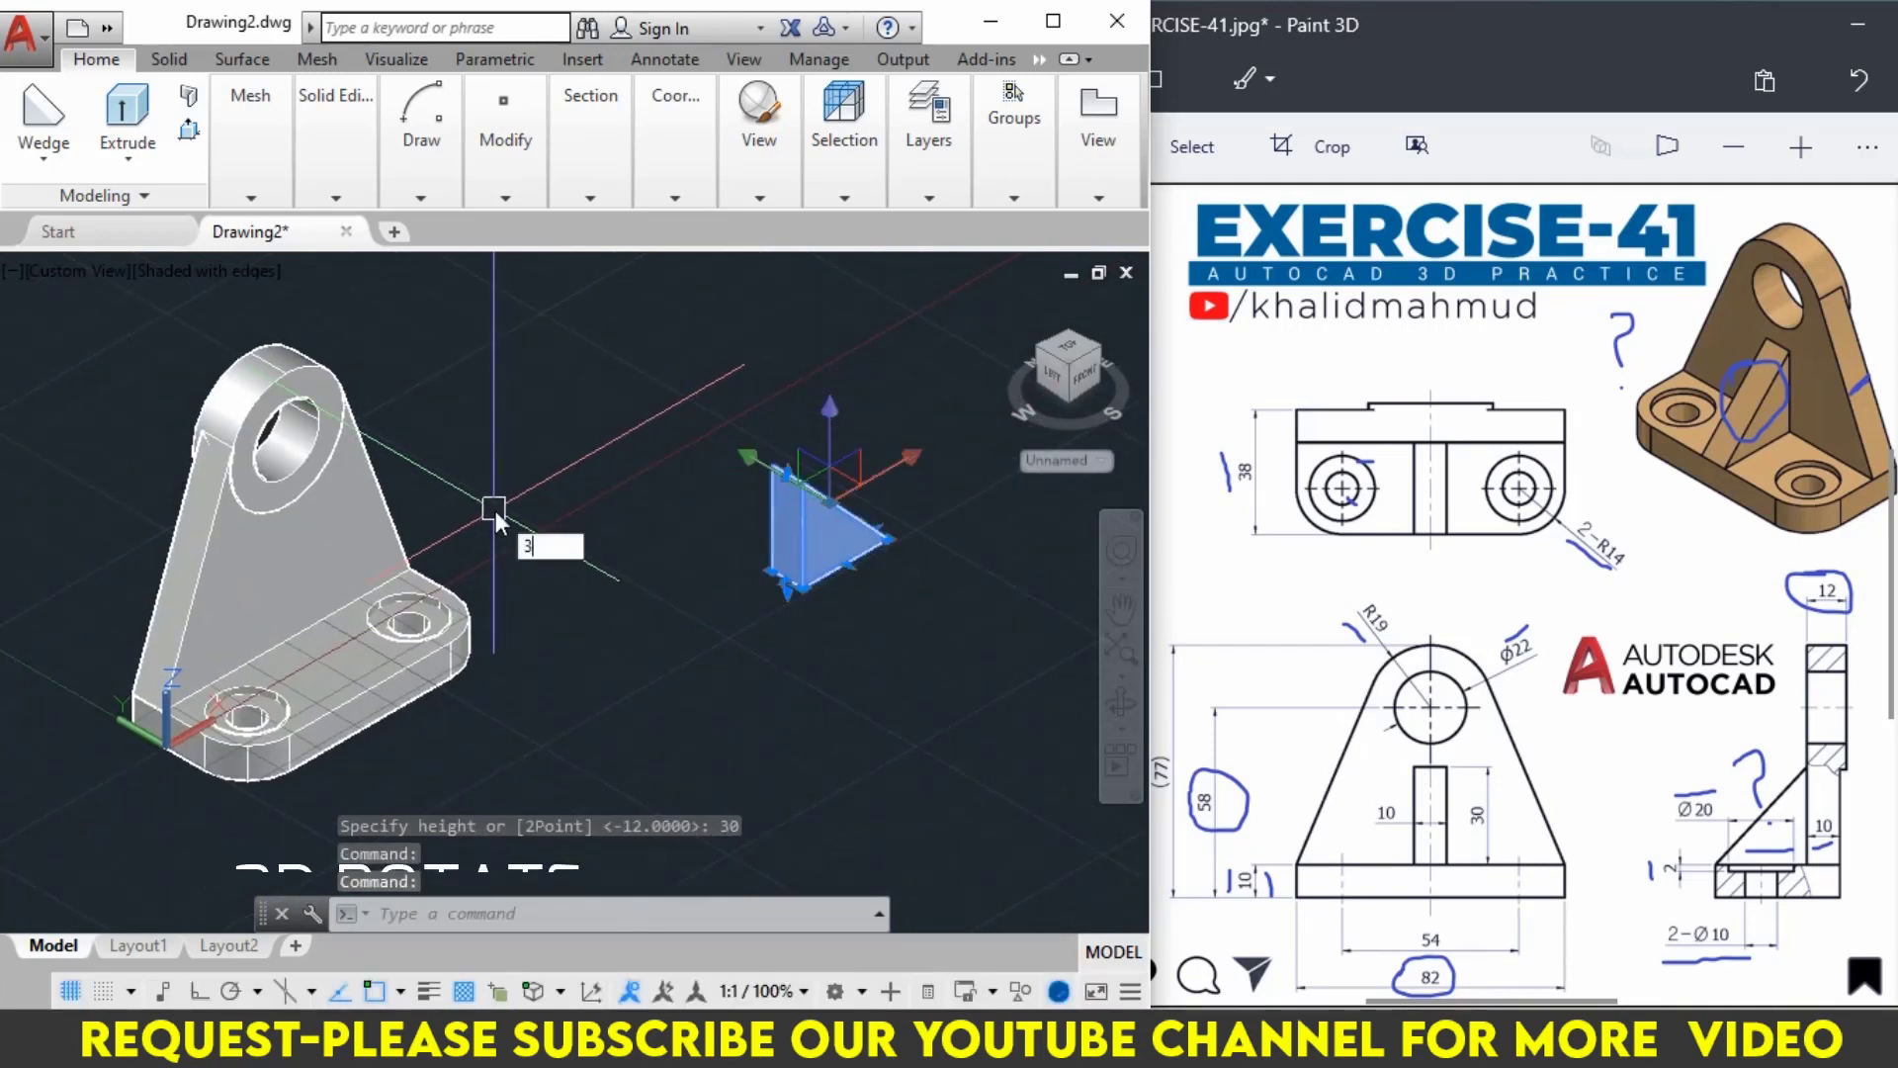
Rotate the wedge 270° about the Z axis with 3DROTATE.
{"action": "type", "text": "dr"}
{"action": "key", "text": "Return"}
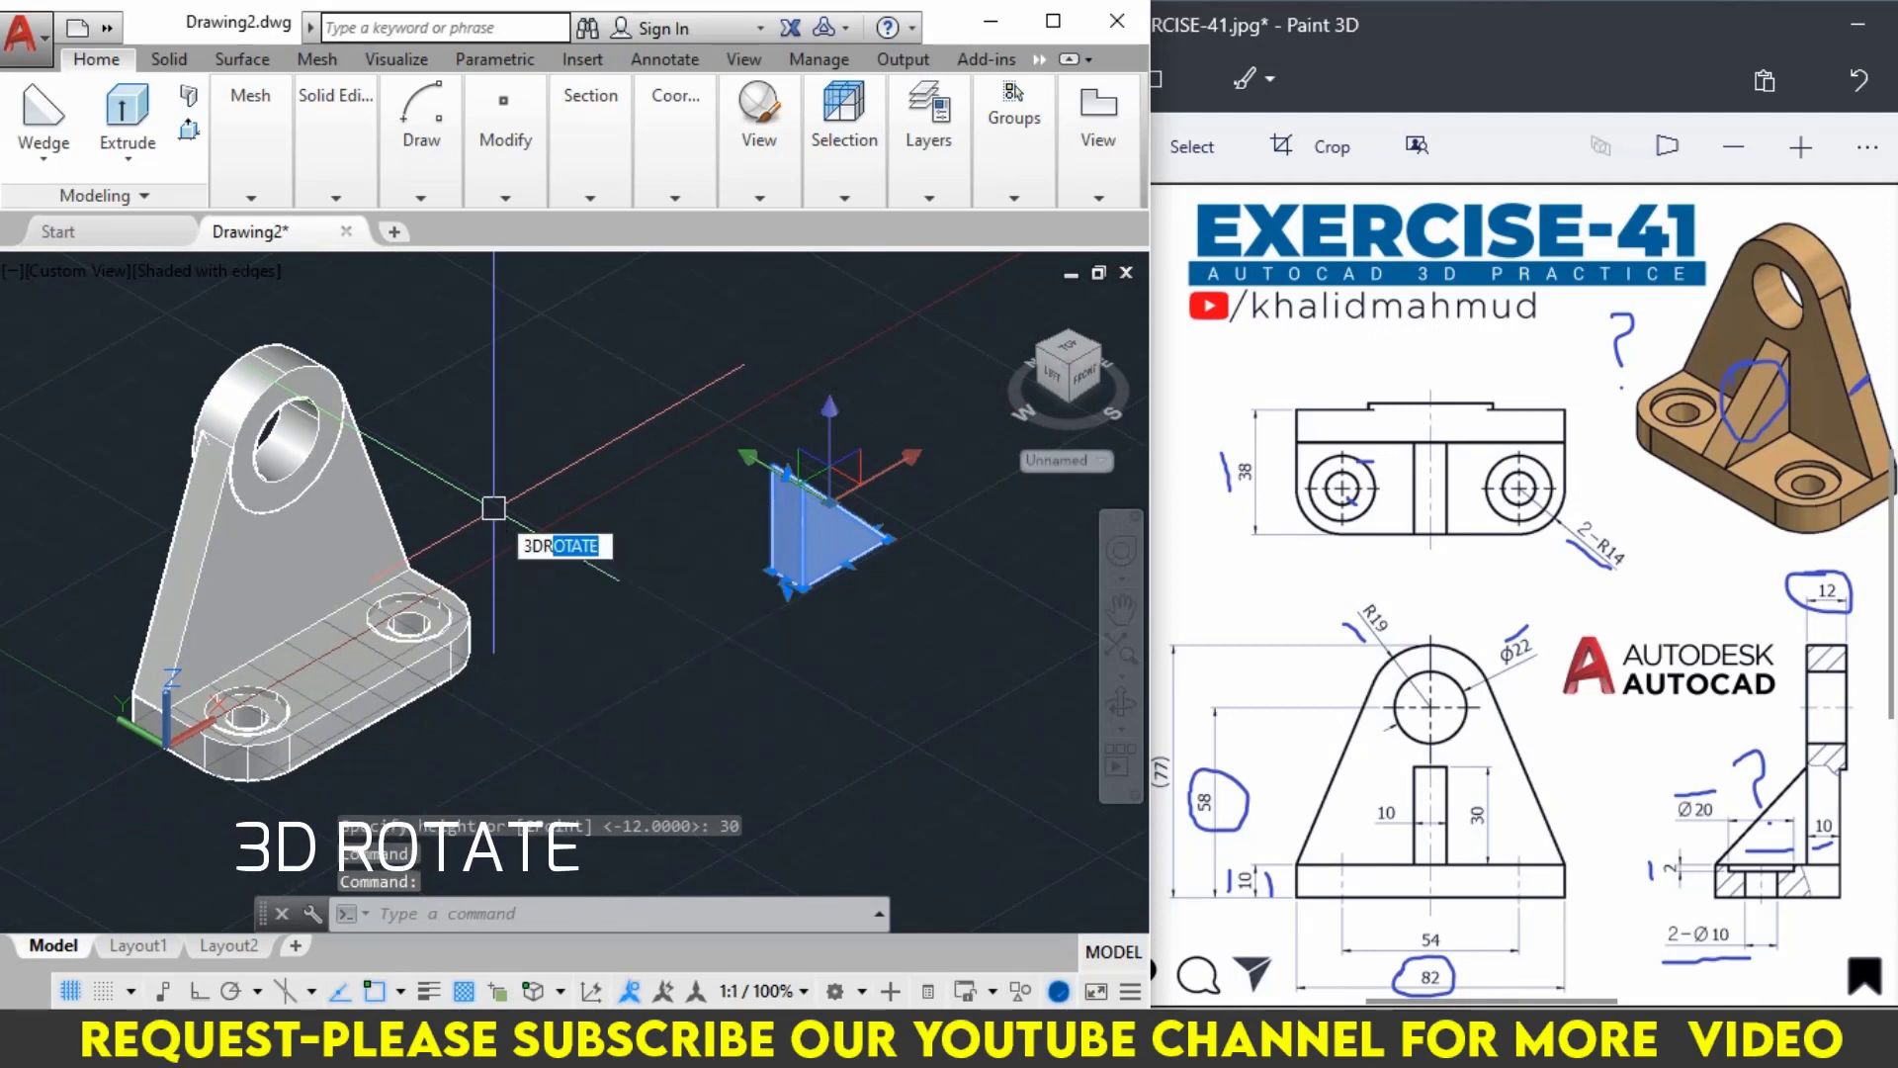
{"action": "left_click", "coordinate": [919, 506]}
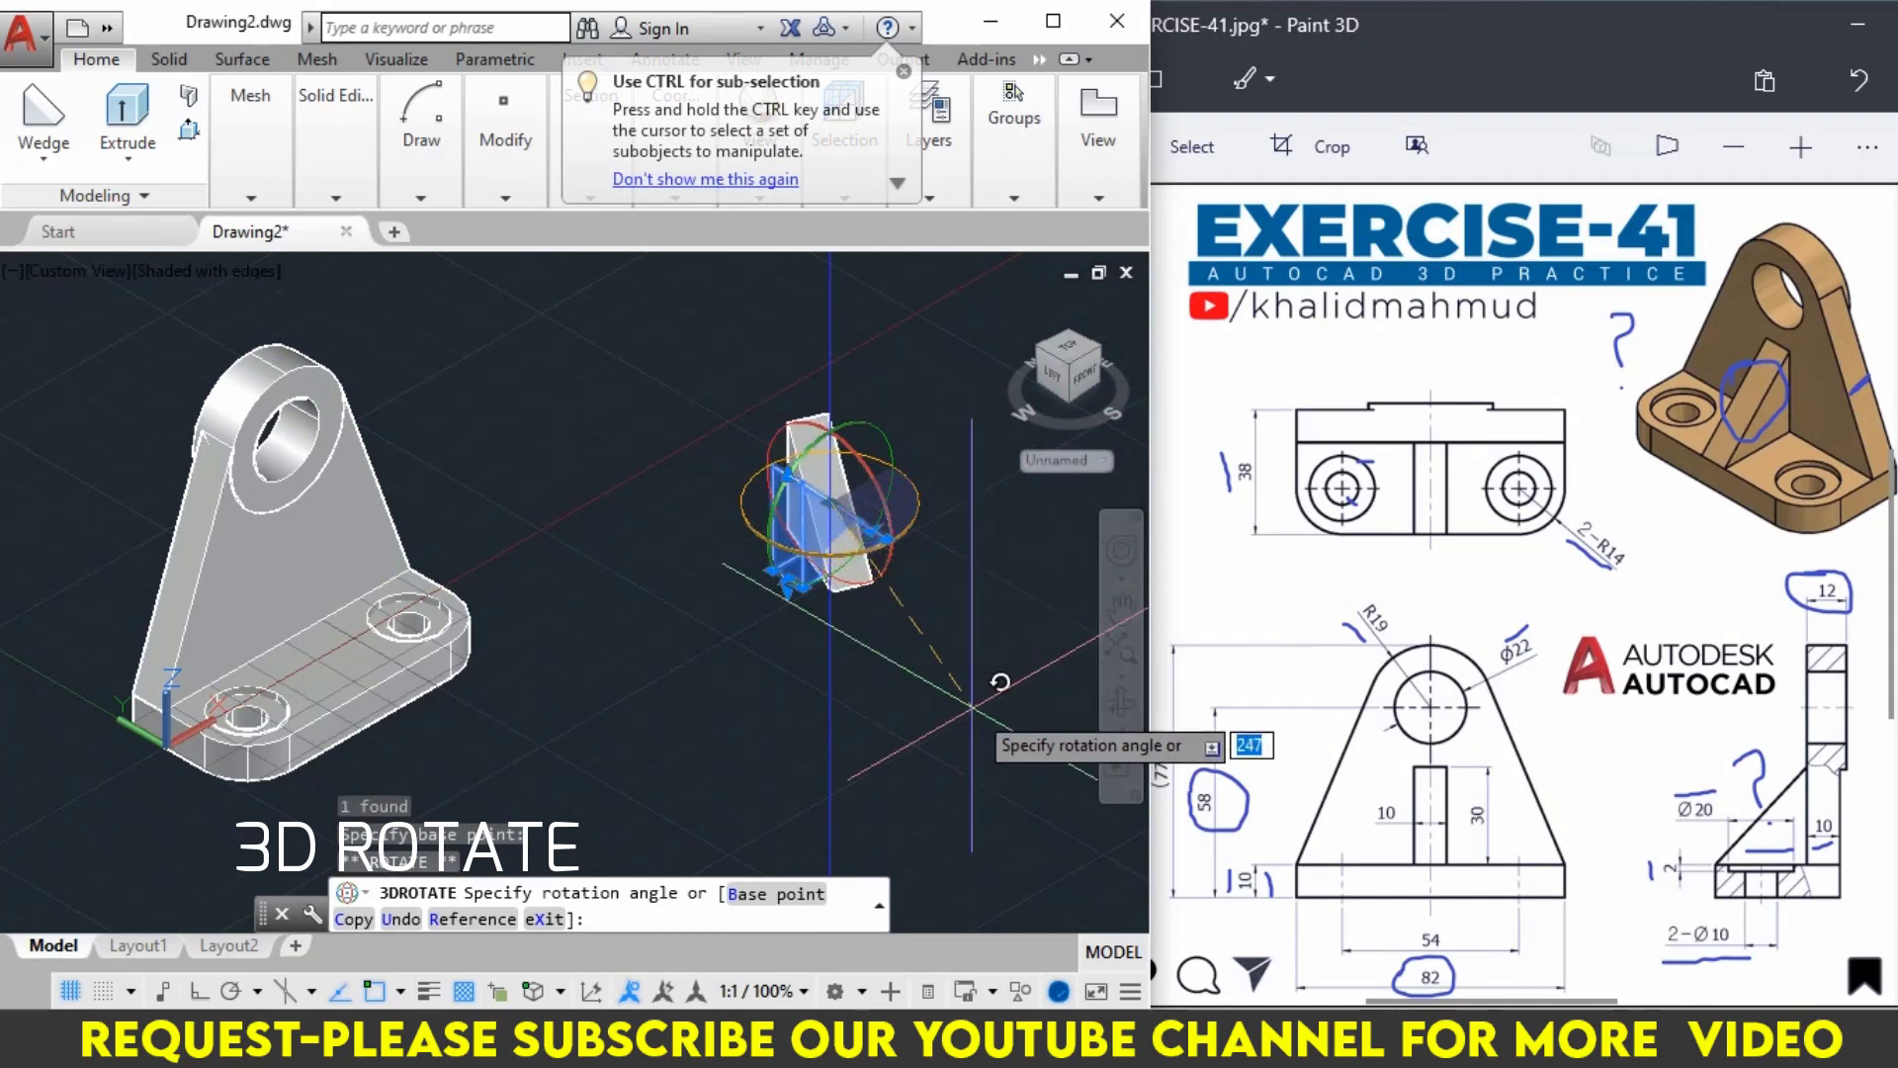
{"action": "key", "text": "F8"}
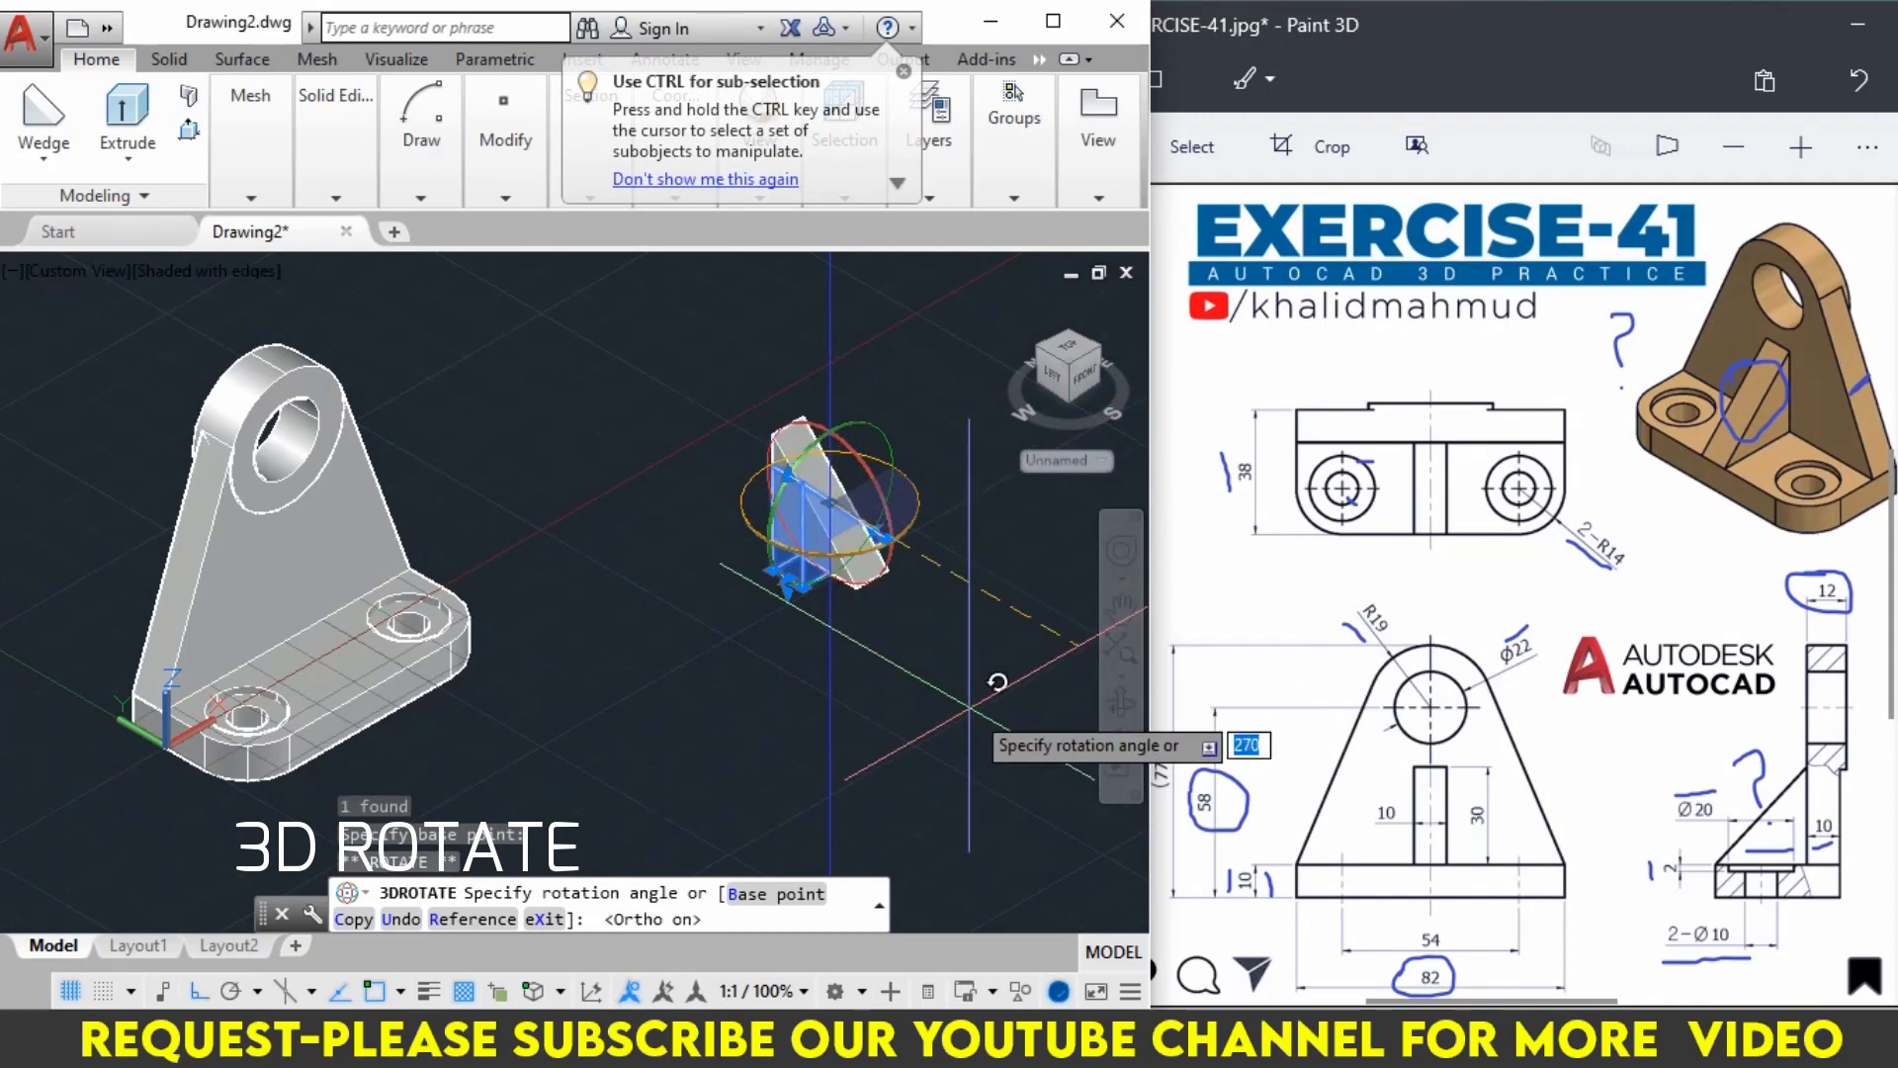
{"action": "left_click", "coordinate": [998, 657]}
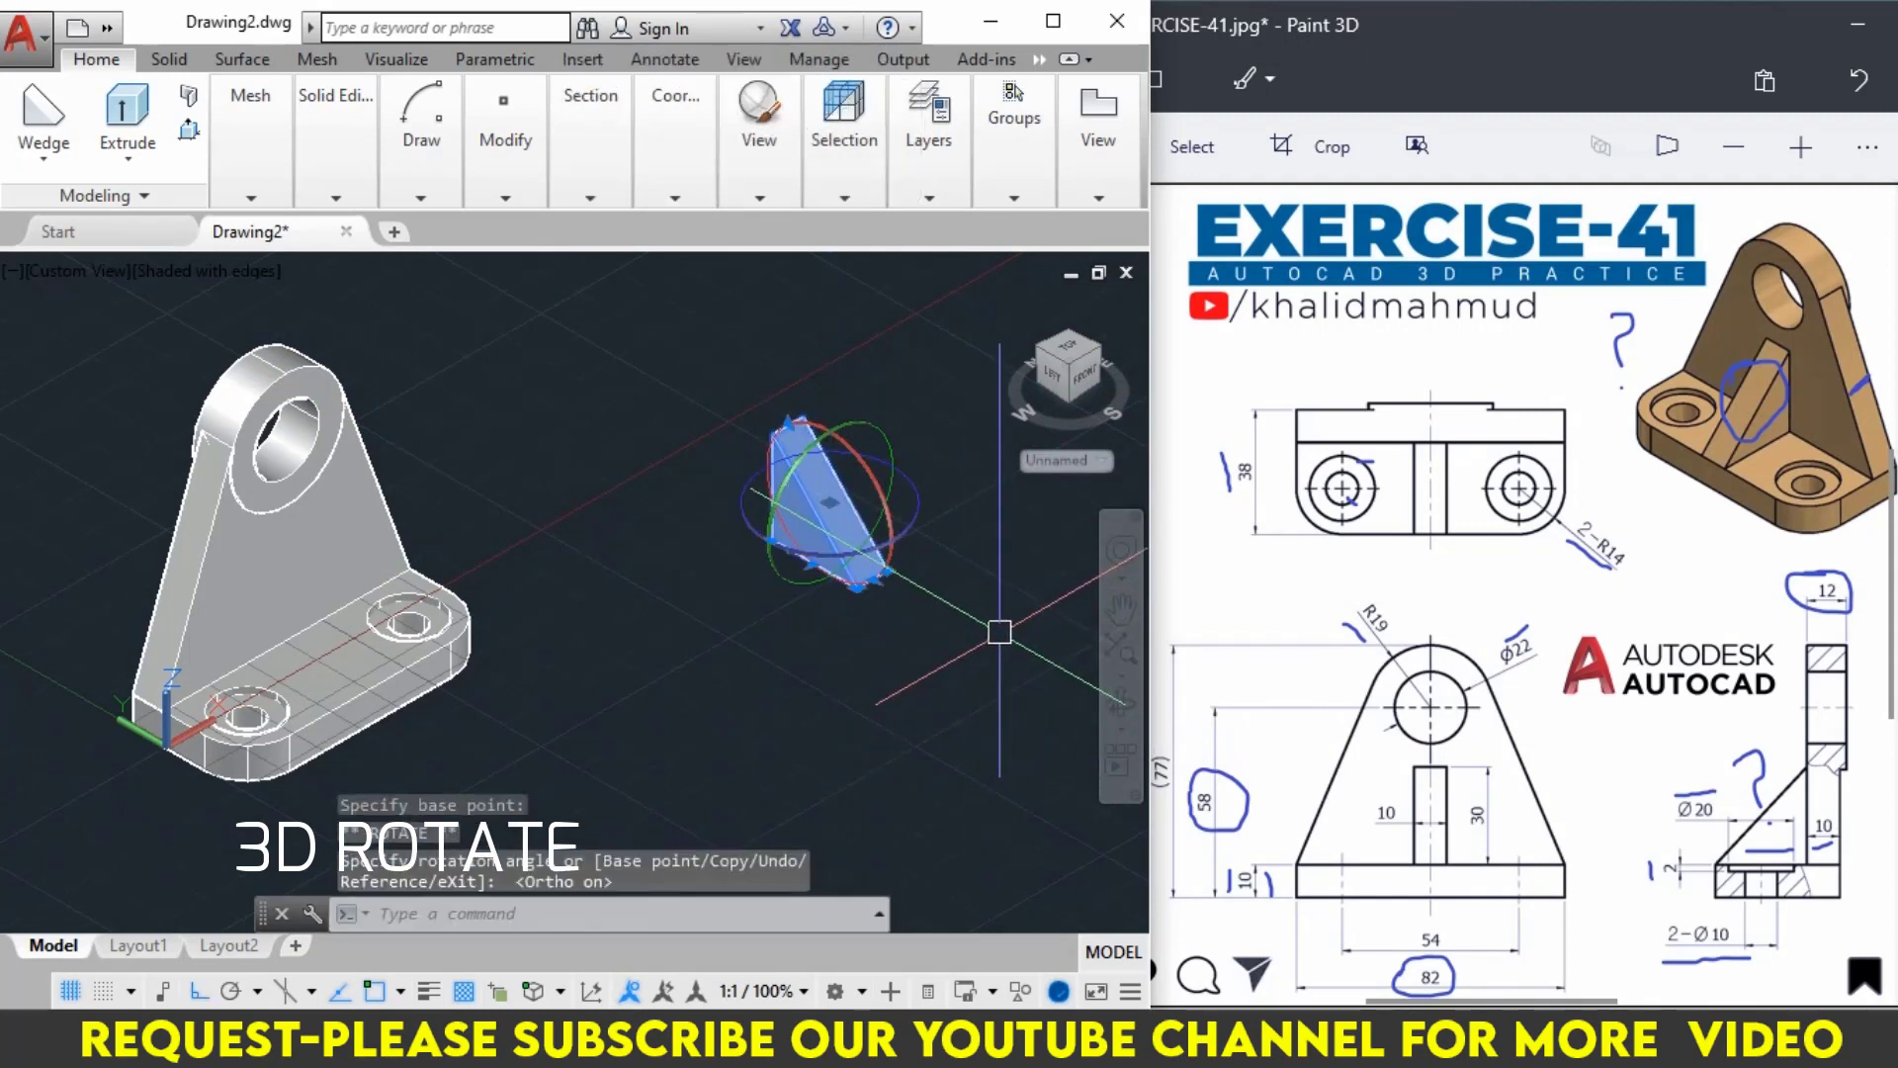
{"action": "key", "text": "Escape"}
{"action": "type", "text": "M"}
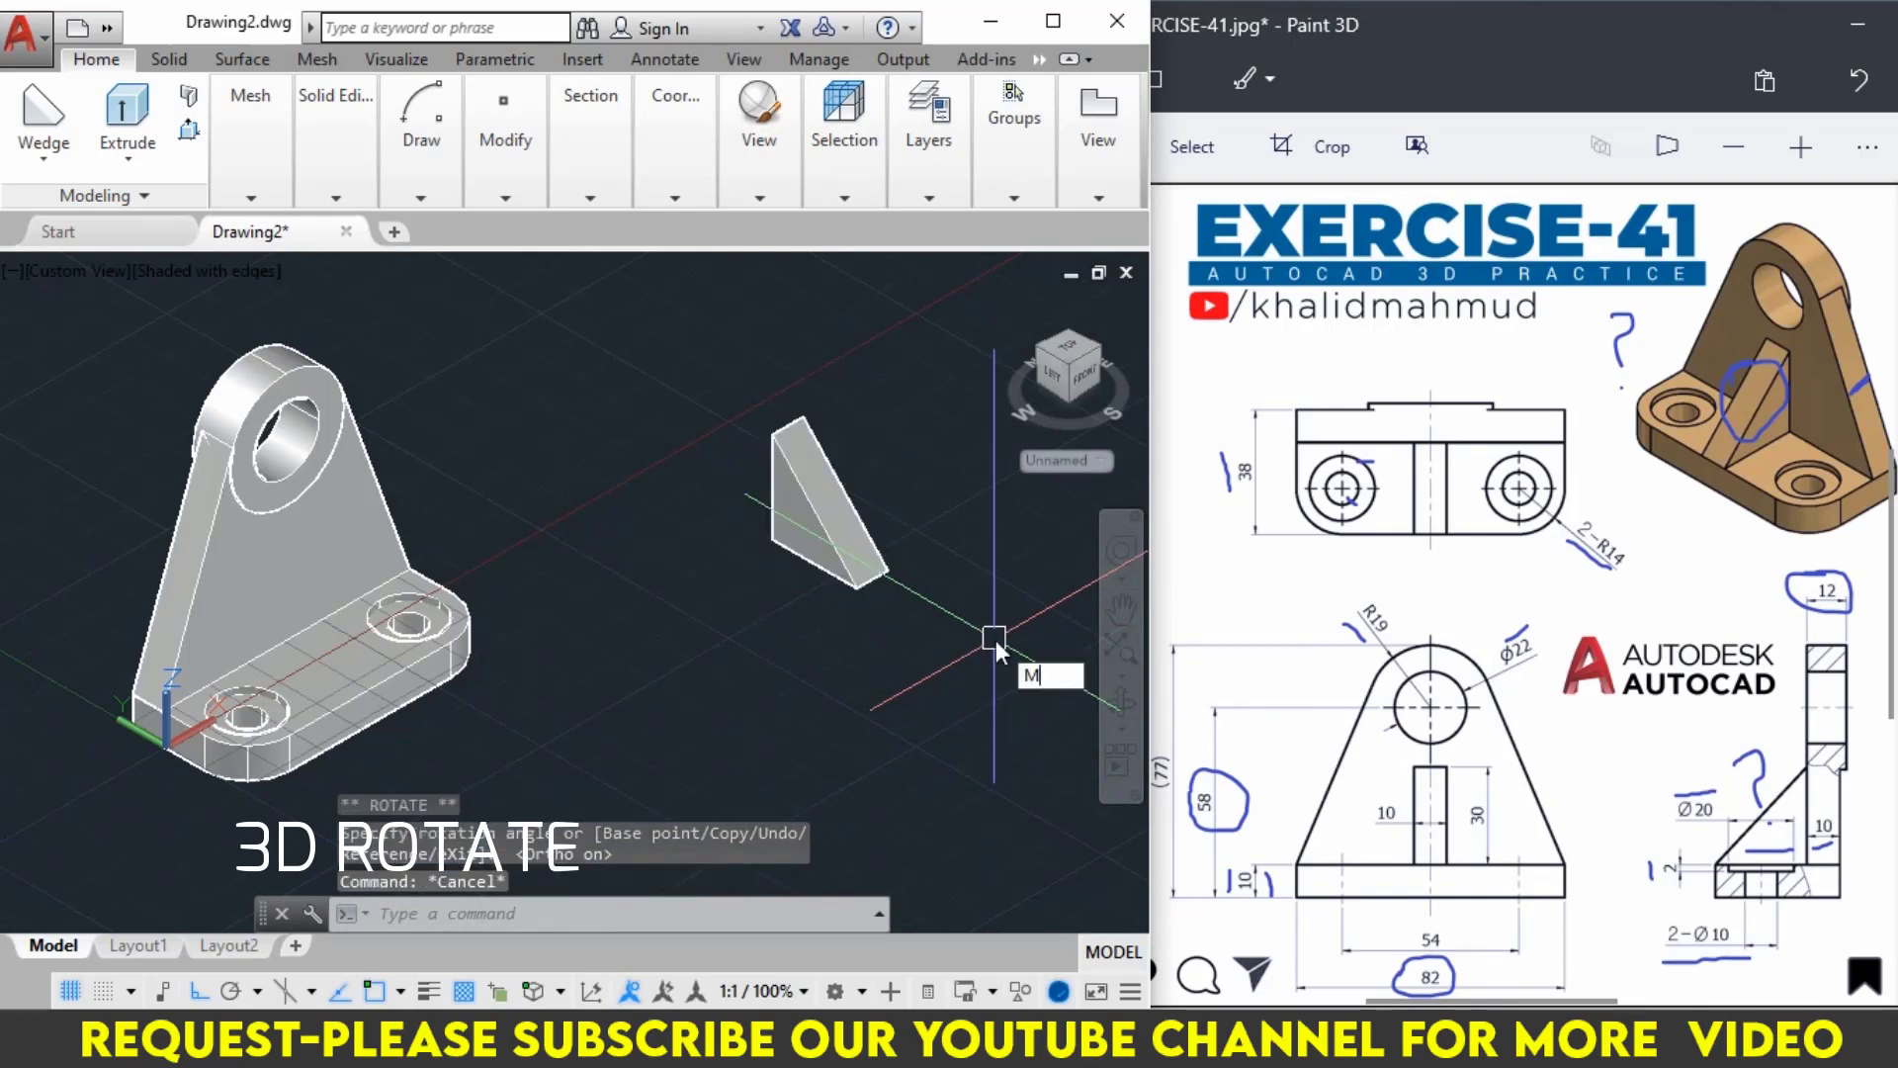
Move the wedge by its corner onto the base plate against the upright.
{"action": "key", "text": "Return"}
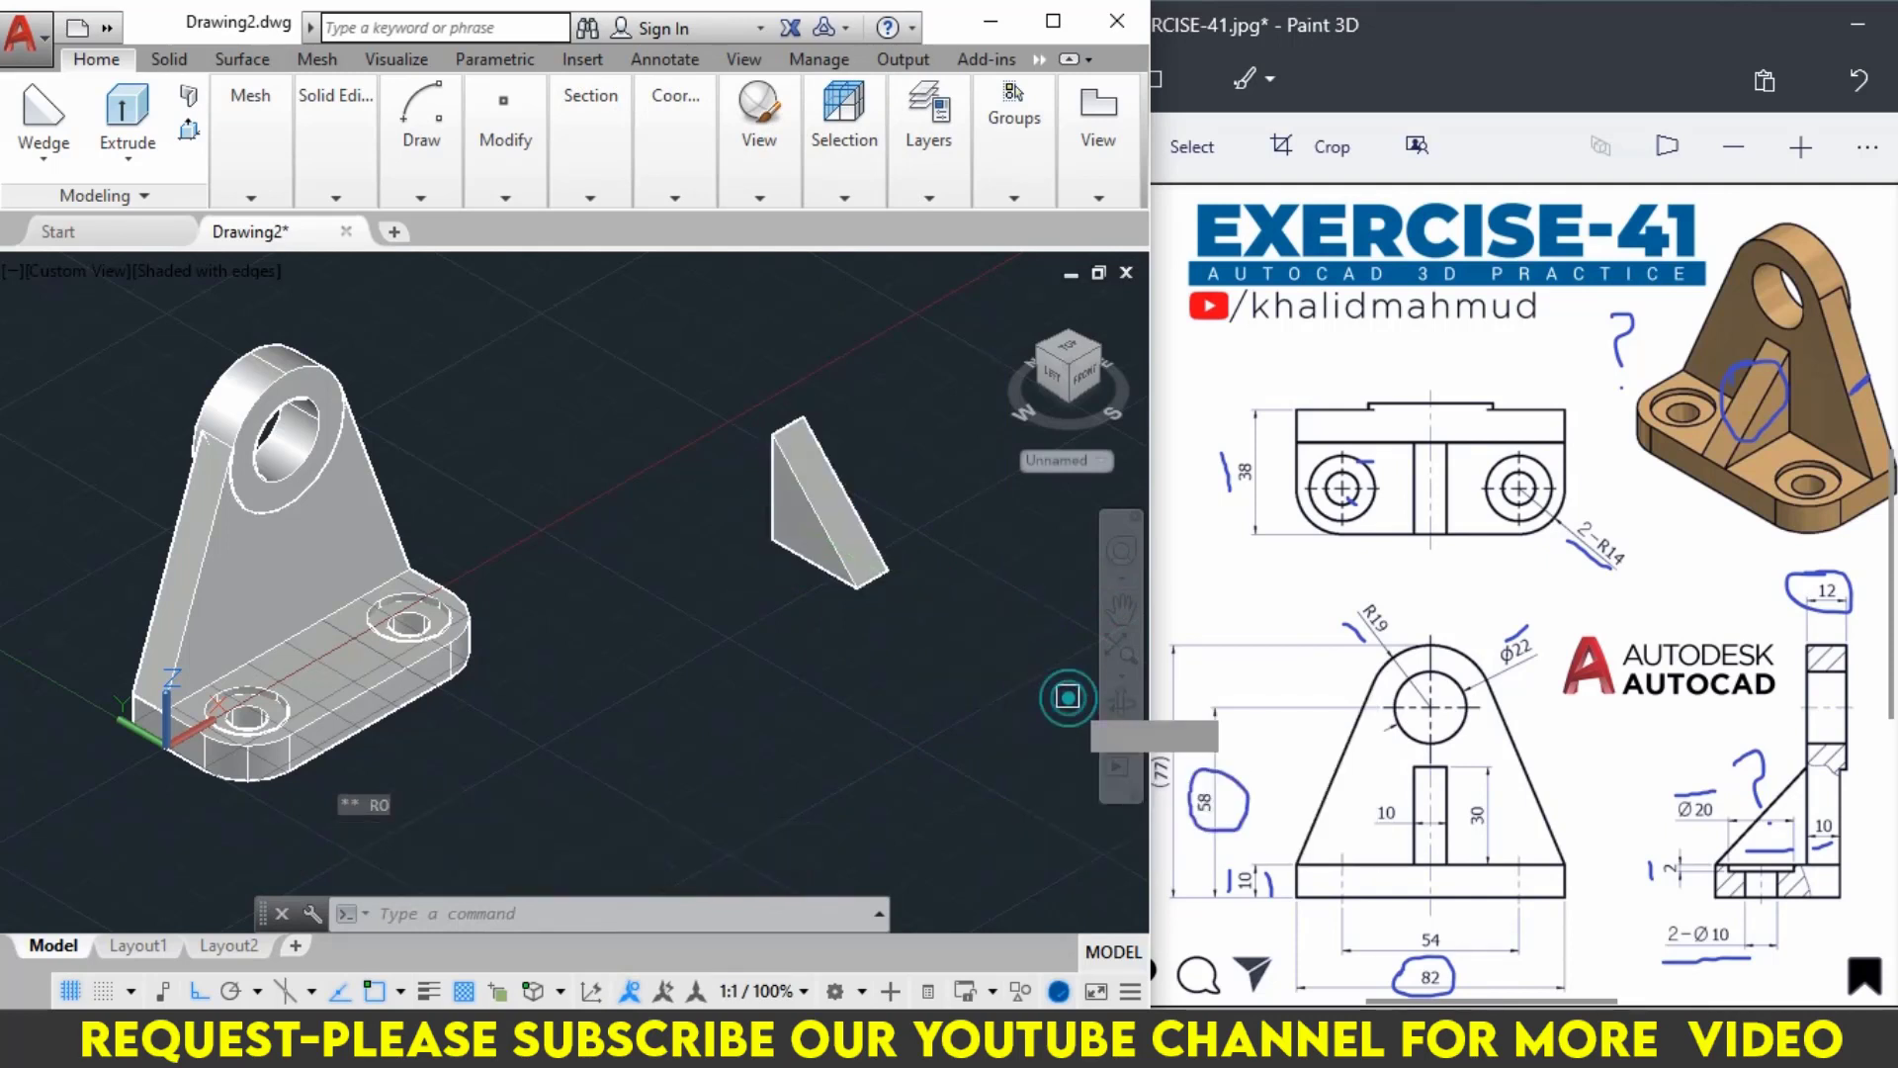
{"action": "left_click", "coordinate": [784, 513]}
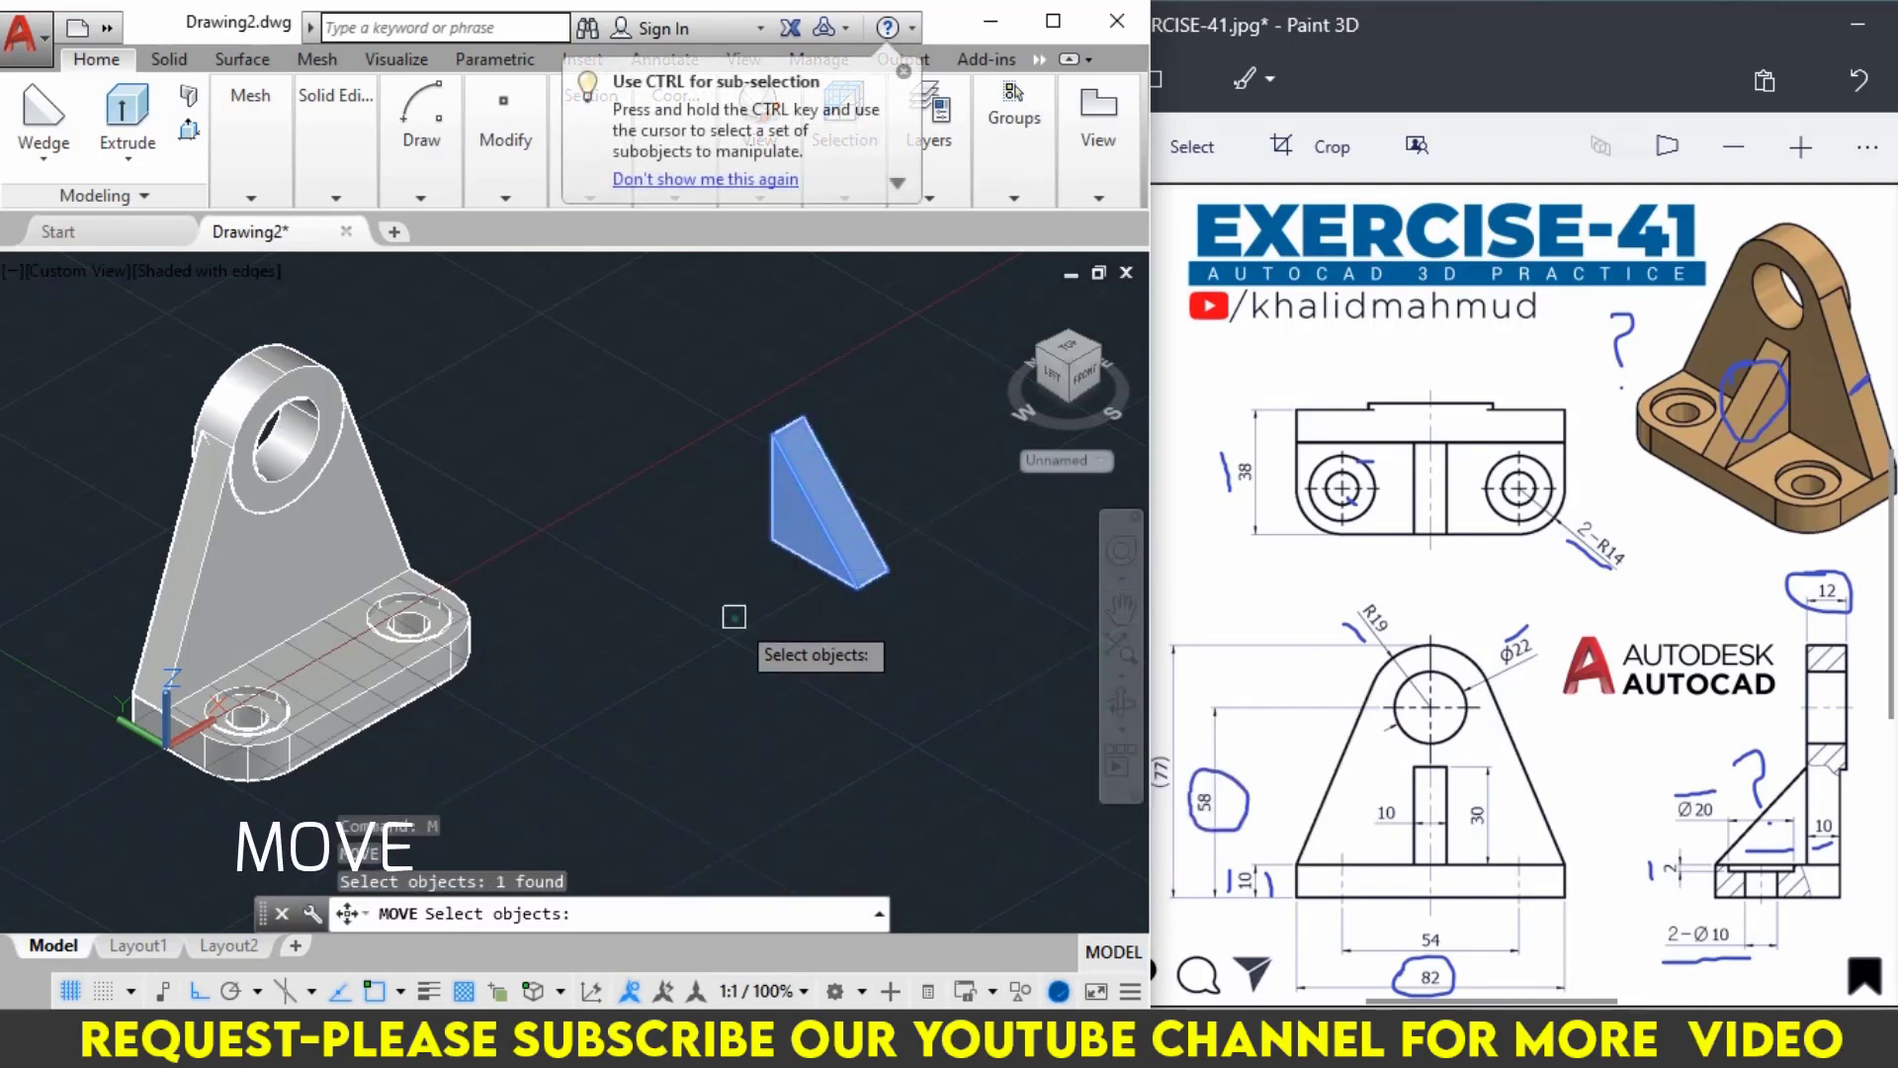
{"action": "key", "text": "Return"}
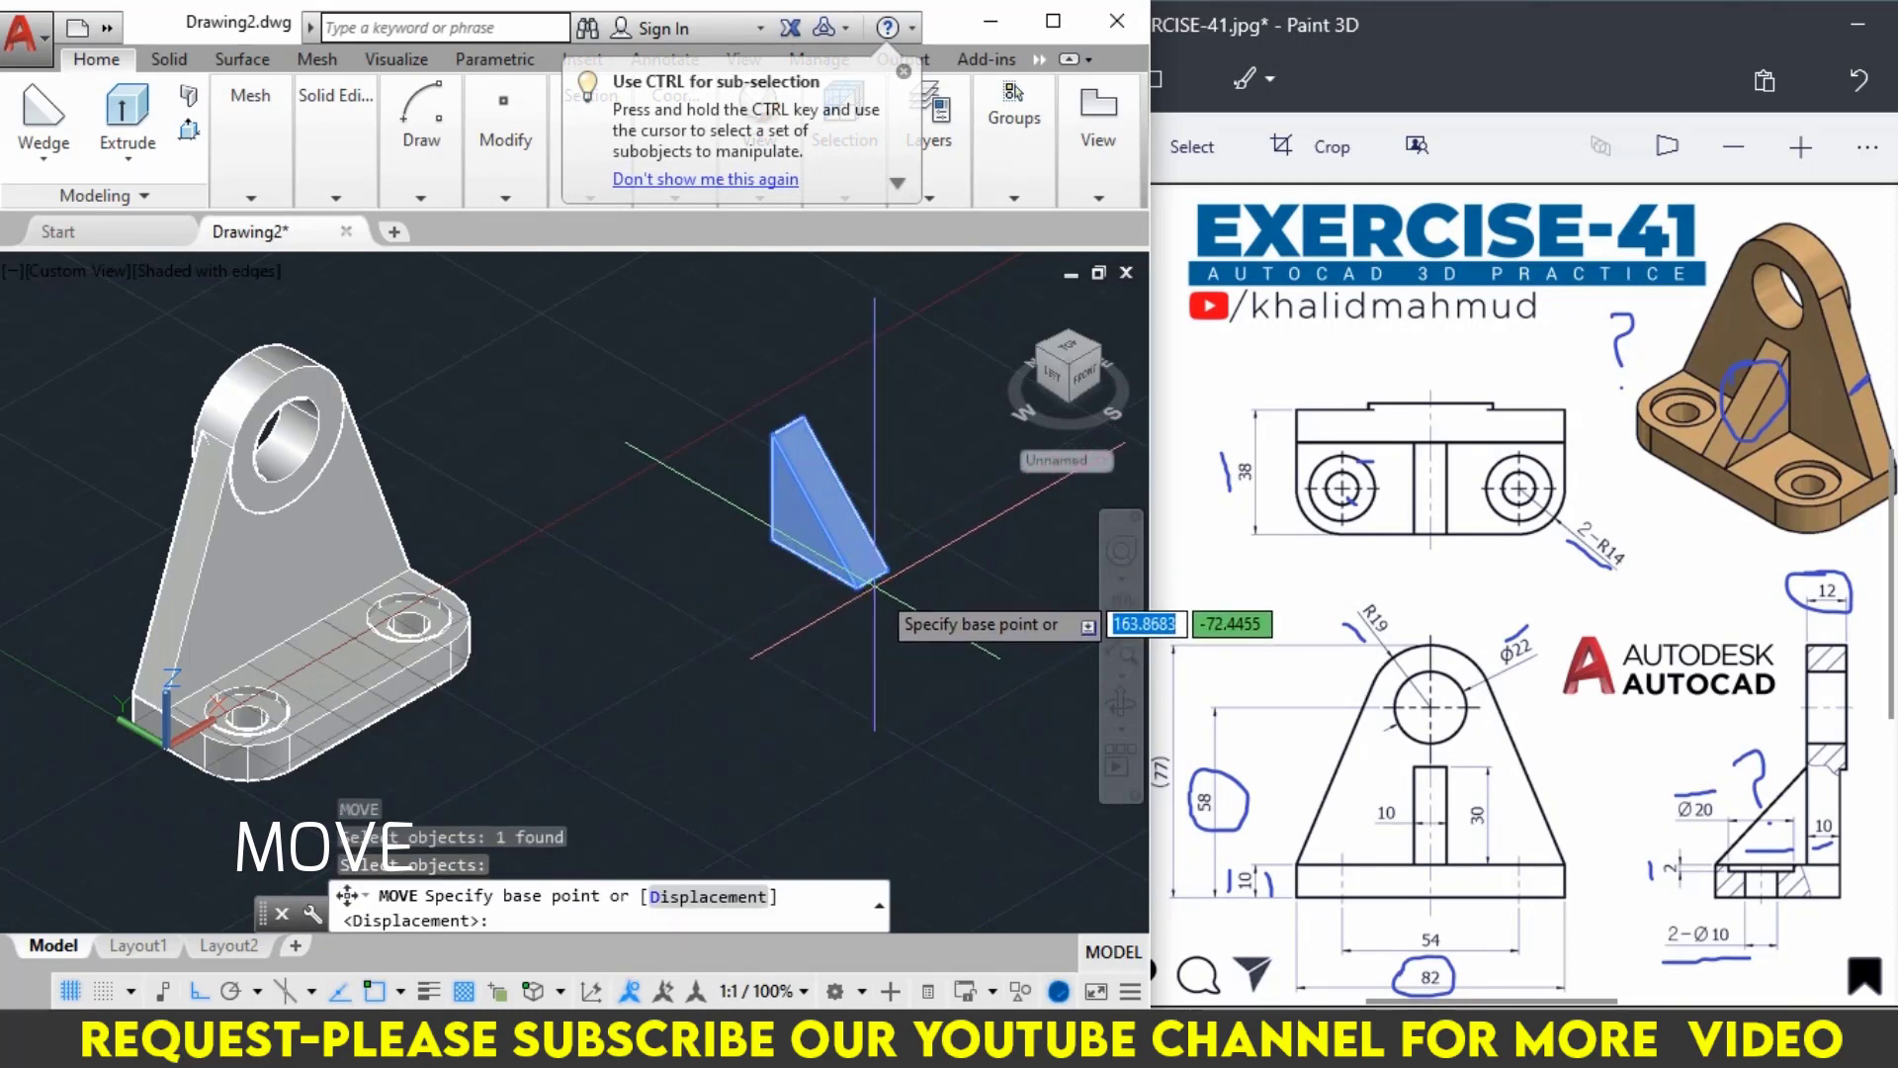
{"action": "left_click", "coordinate": [871, 577]}
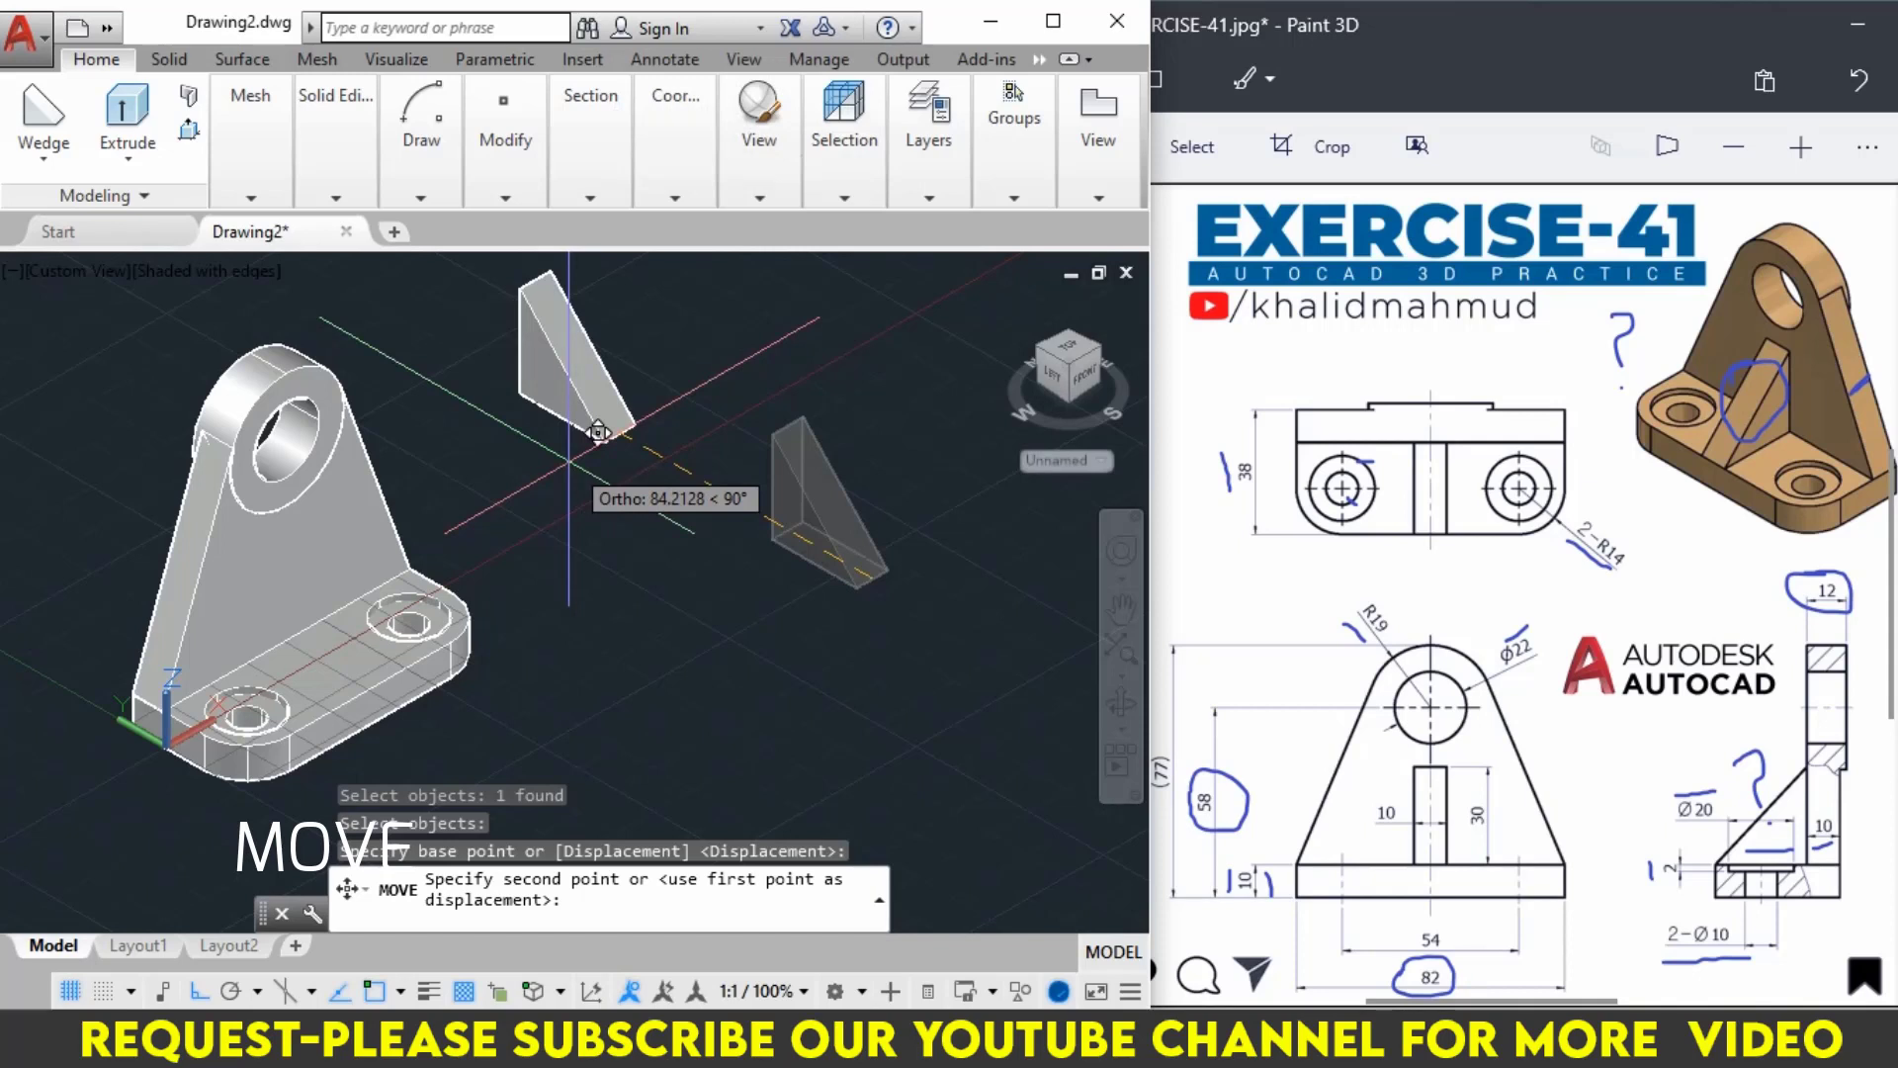
{"action": "key", "text": "F8"}
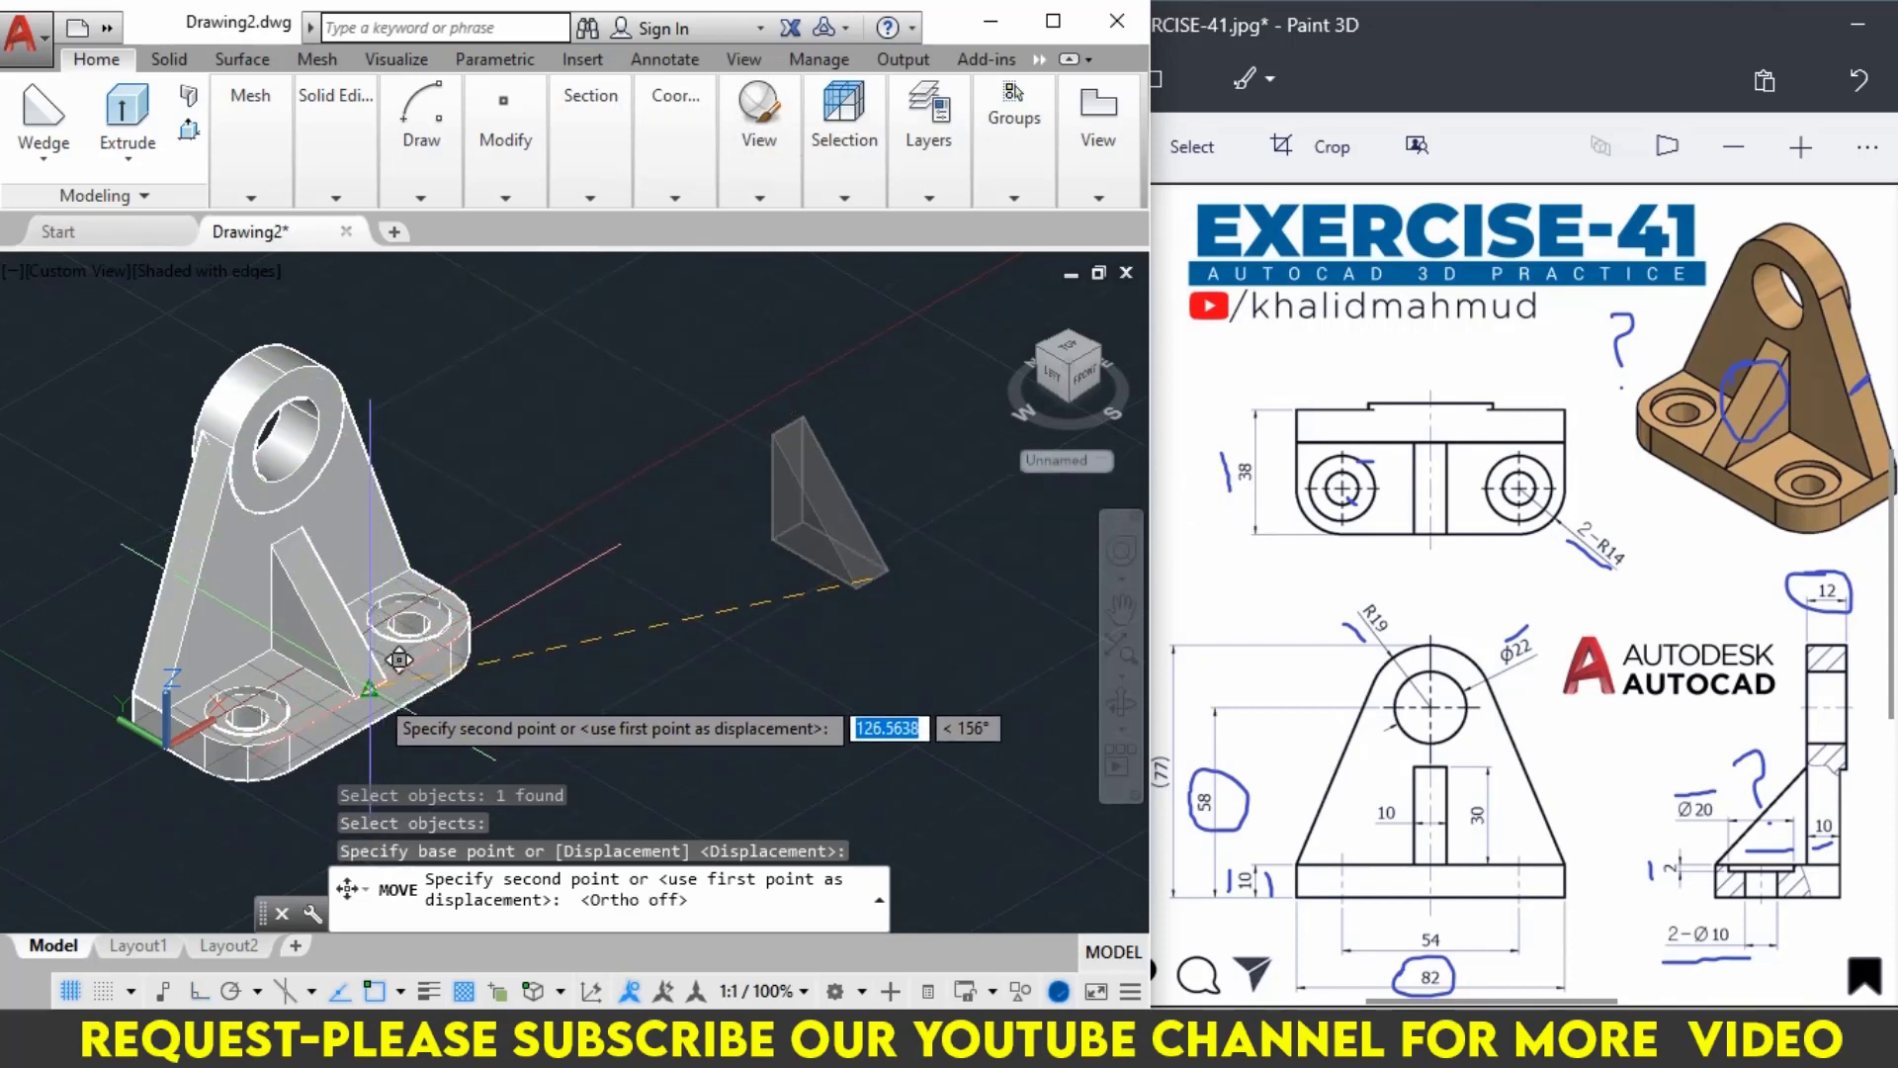
{"action": "left_click", "coordinate": [400, 659]}
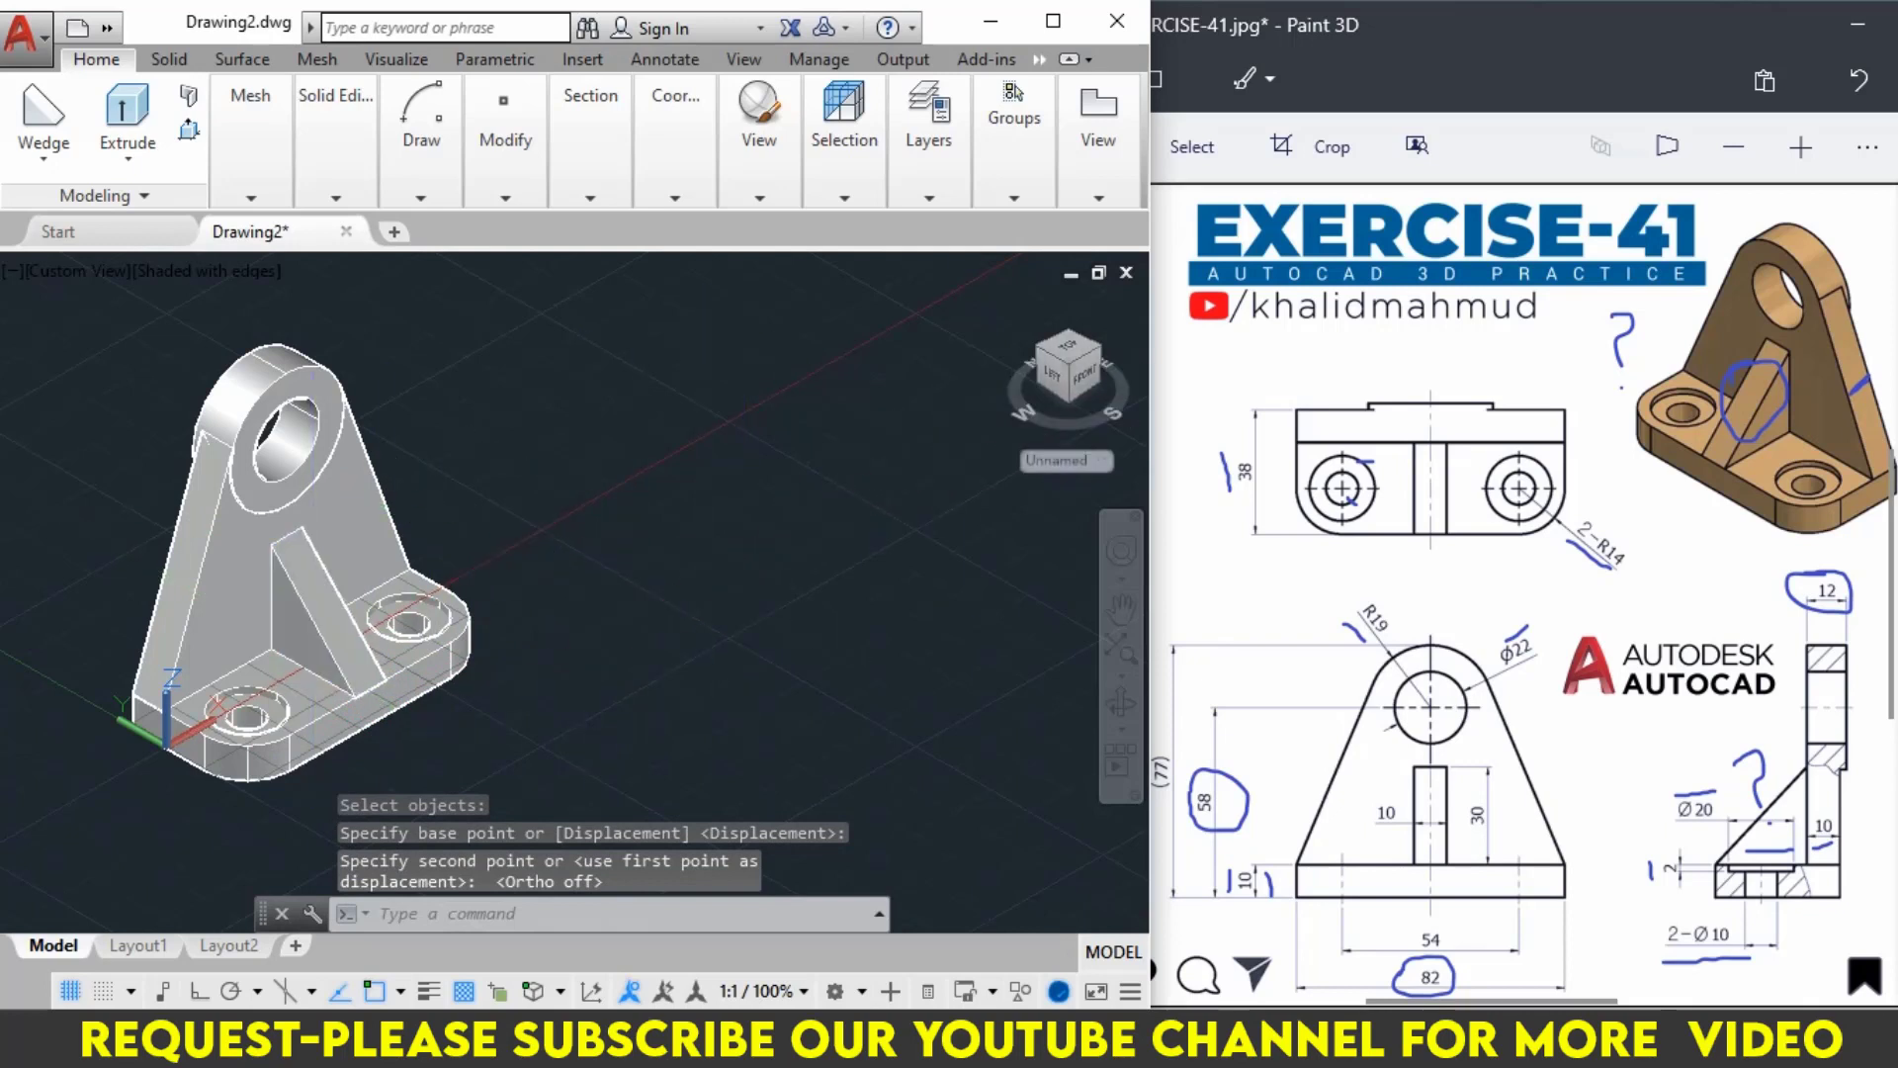
{"action": "middle_click_drag", "start_coordinate": [280, 658], "coordinate": [650, 658]}
{"action": "scroll", "coordinate": [651, 658], "scroll_direction": "up", "scroll_amount": 2}
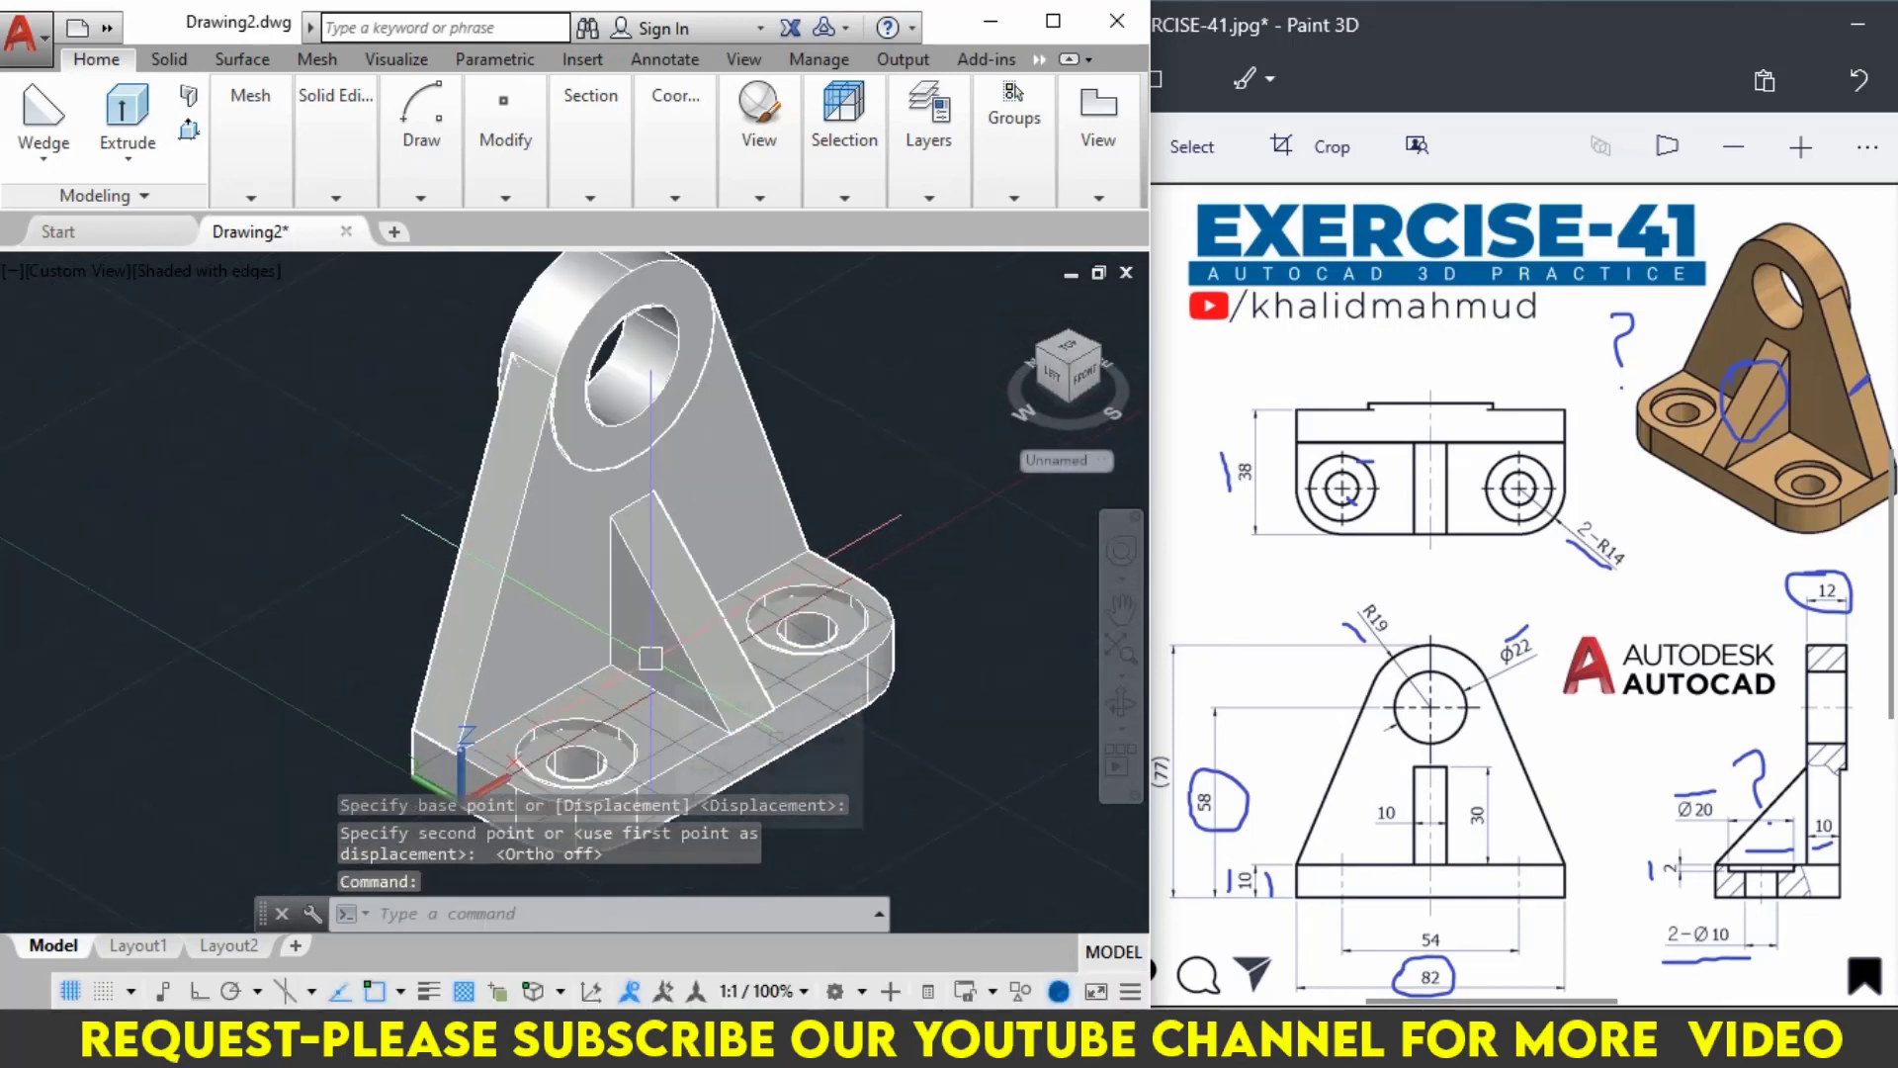
{"action": "scroll", "coordinate": [651, 658], "scroll_direction": "down", "scroll_amount": 2}
{"action": "middle_click_drag", "start_coordinate": [619, 654], "coordinate": [580, 635]}
{"action": "type", "text": "UNI"}
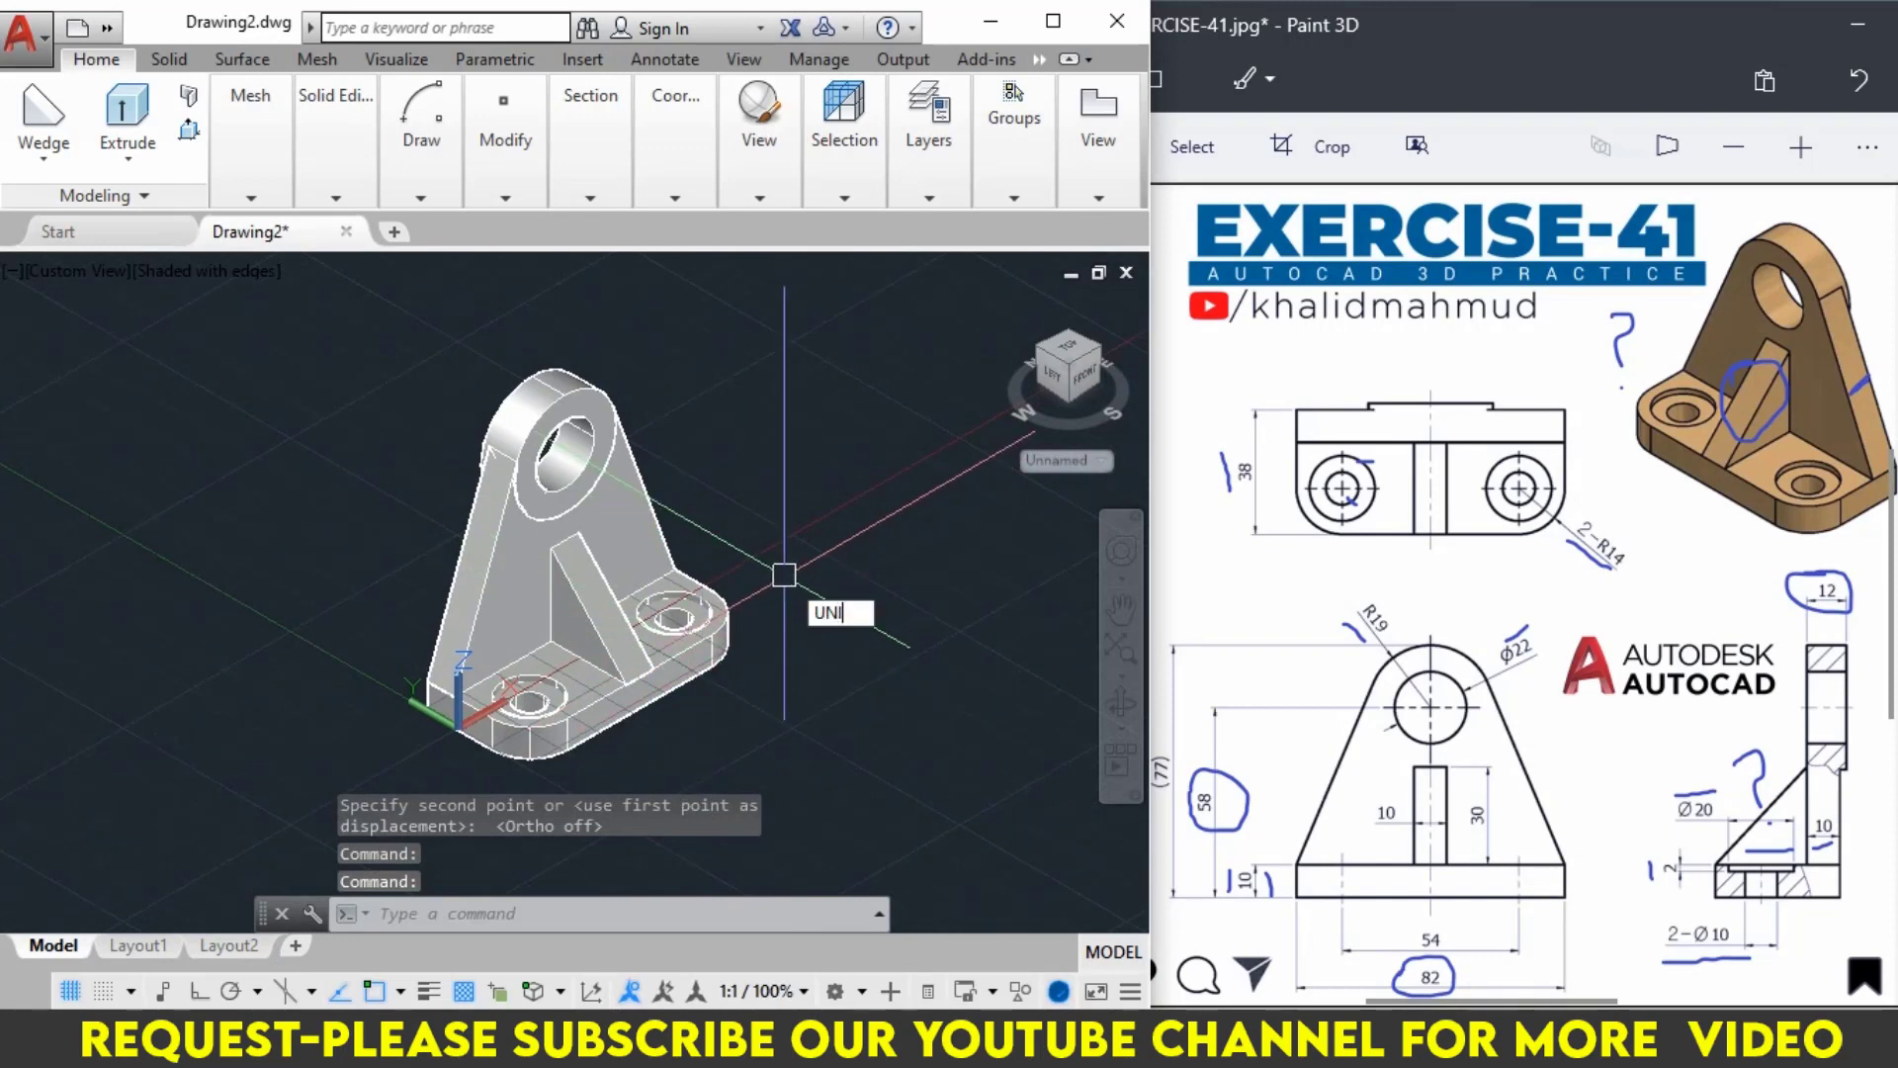
Union the base plate, upright, boss and rib, then orbit to inspect the result.
{"action": "key", "text": "Return"}
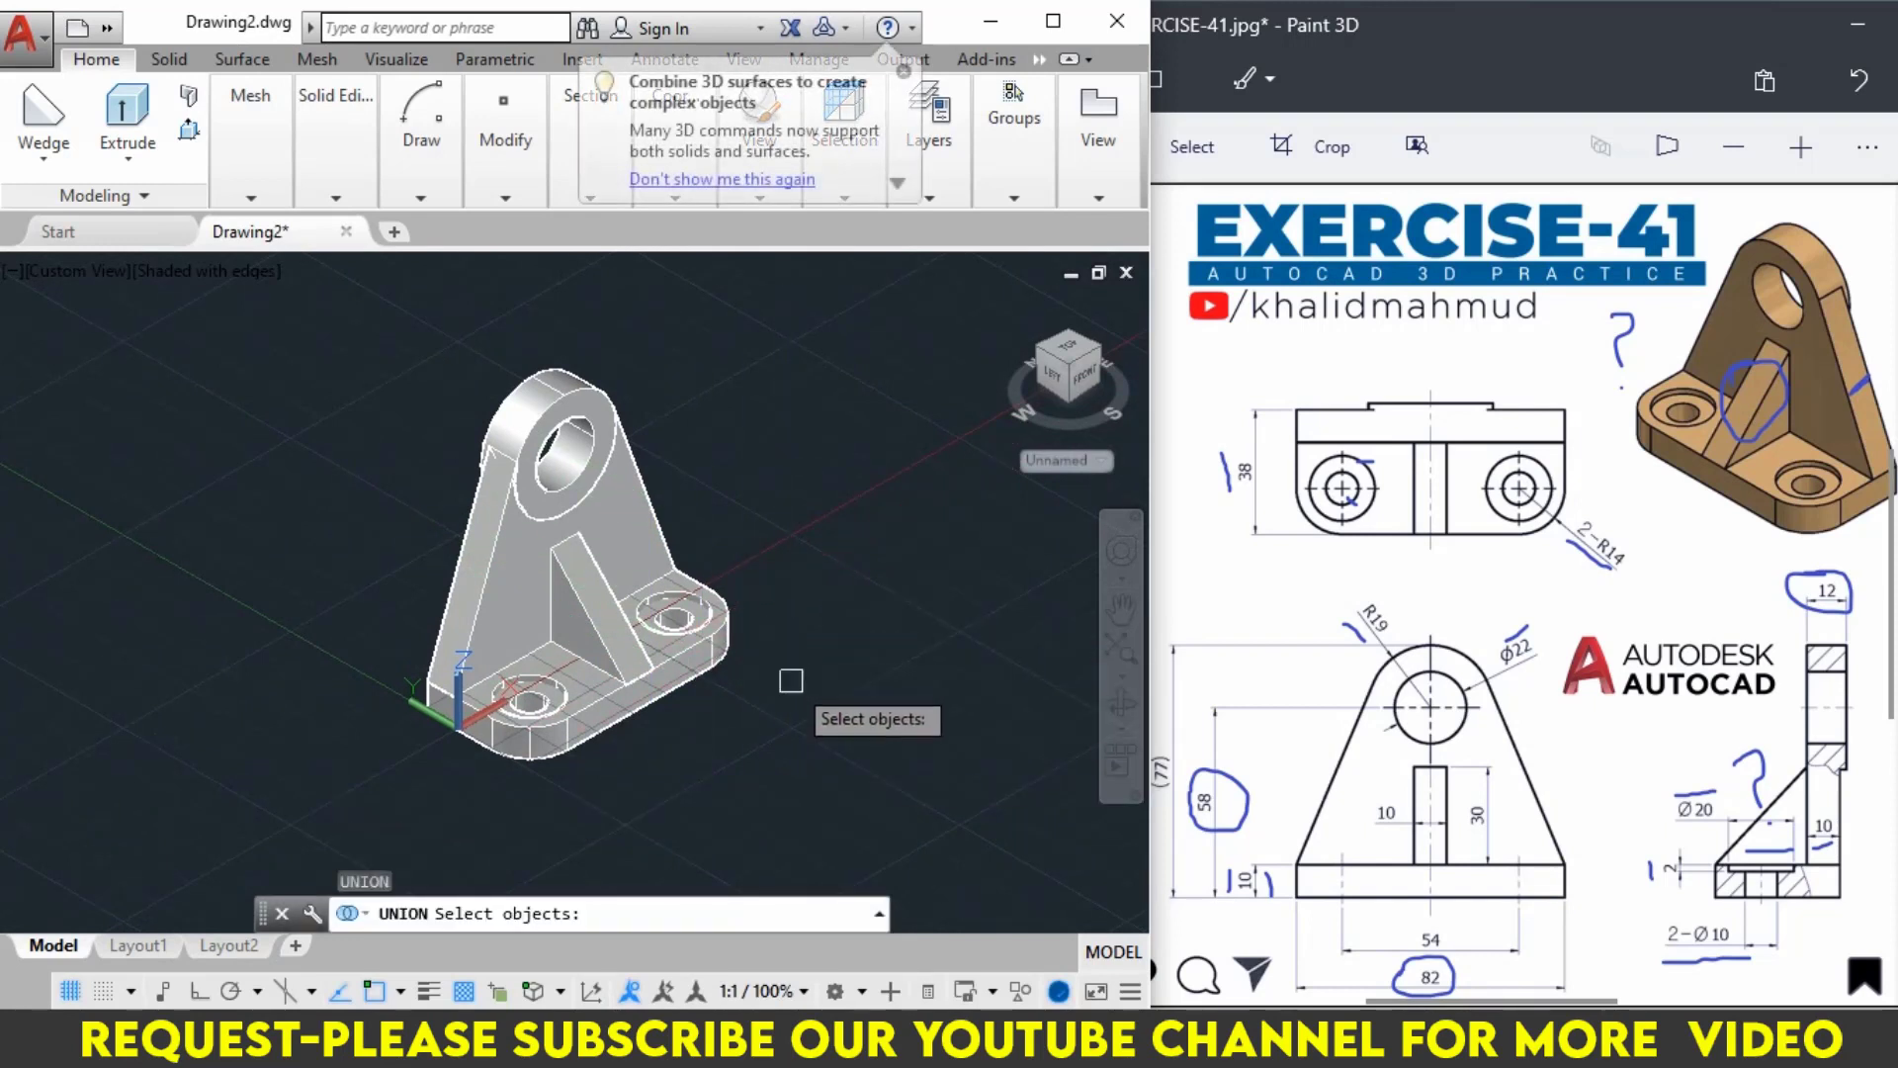
{"action": "left_click", "coordinate": [801, 718]}
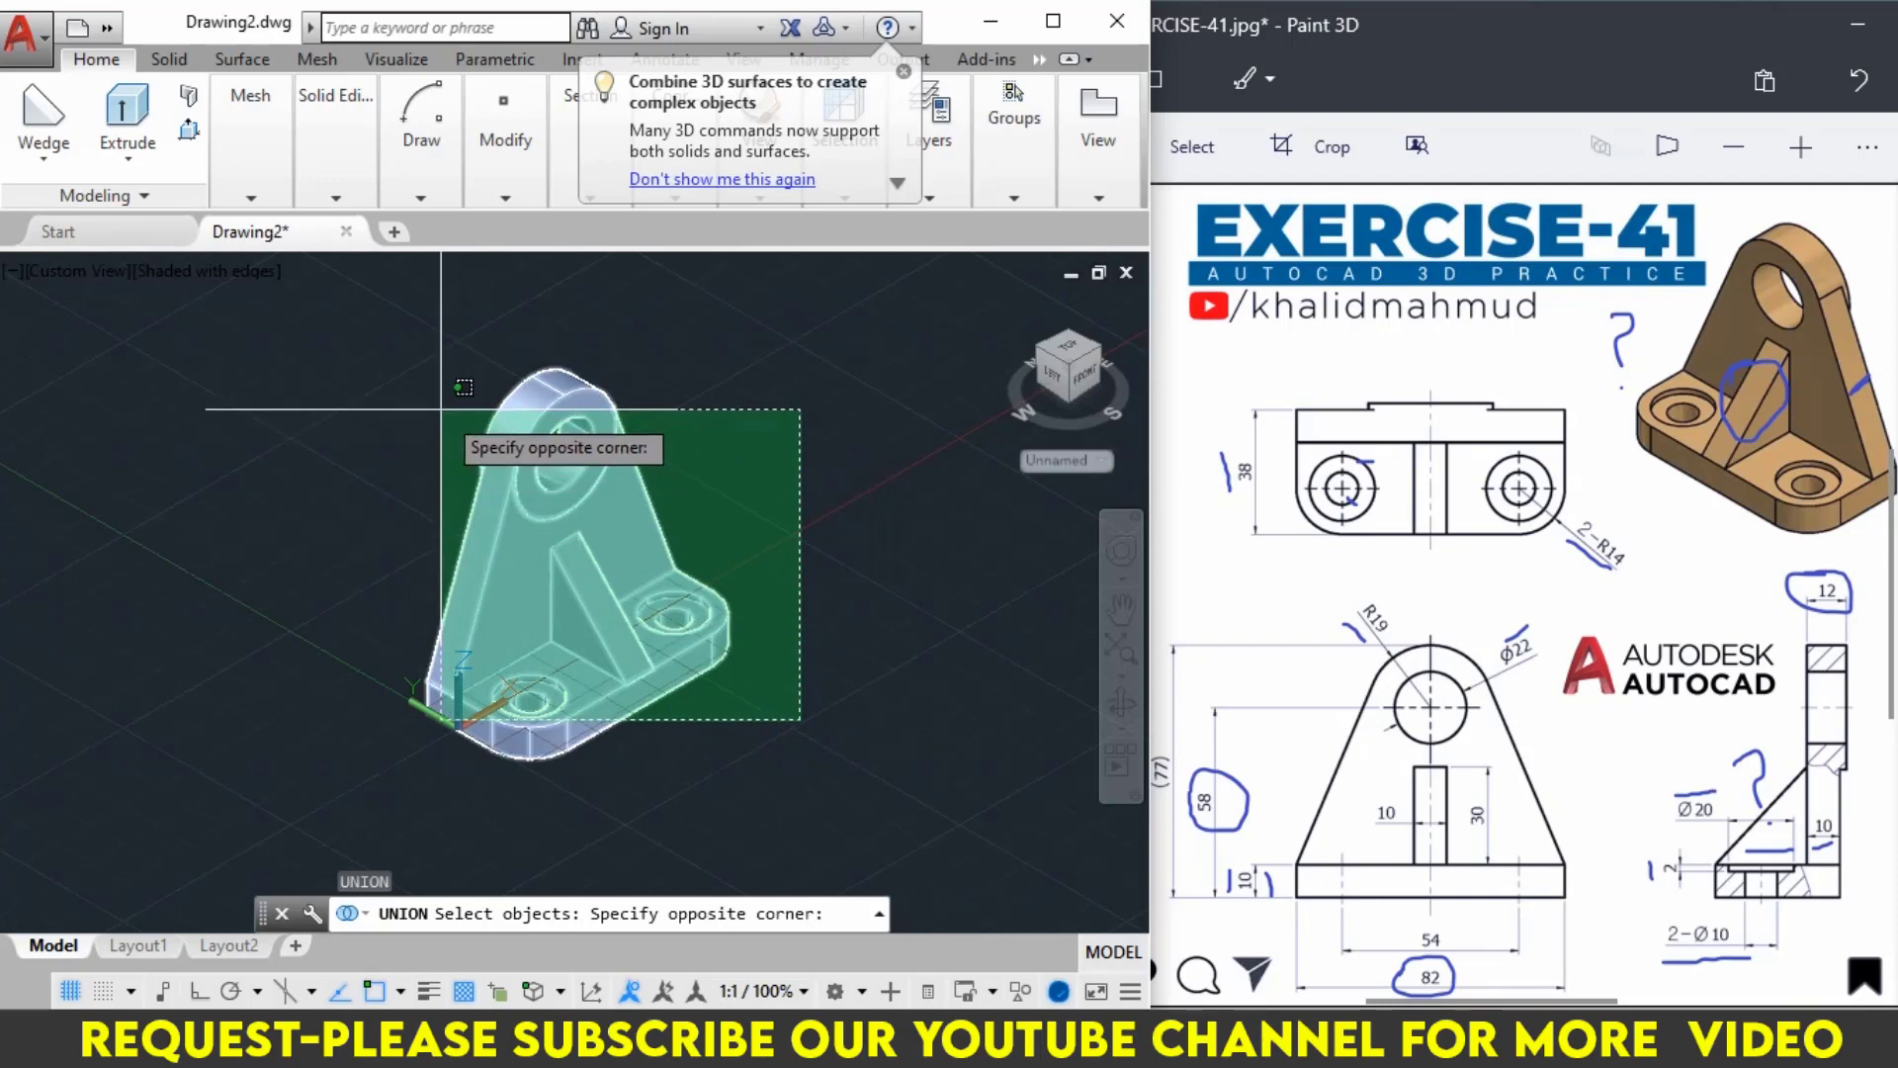
{"action": "left_click", "coordinate": [441, 407]}
{"action": "key", "text": "Return"}
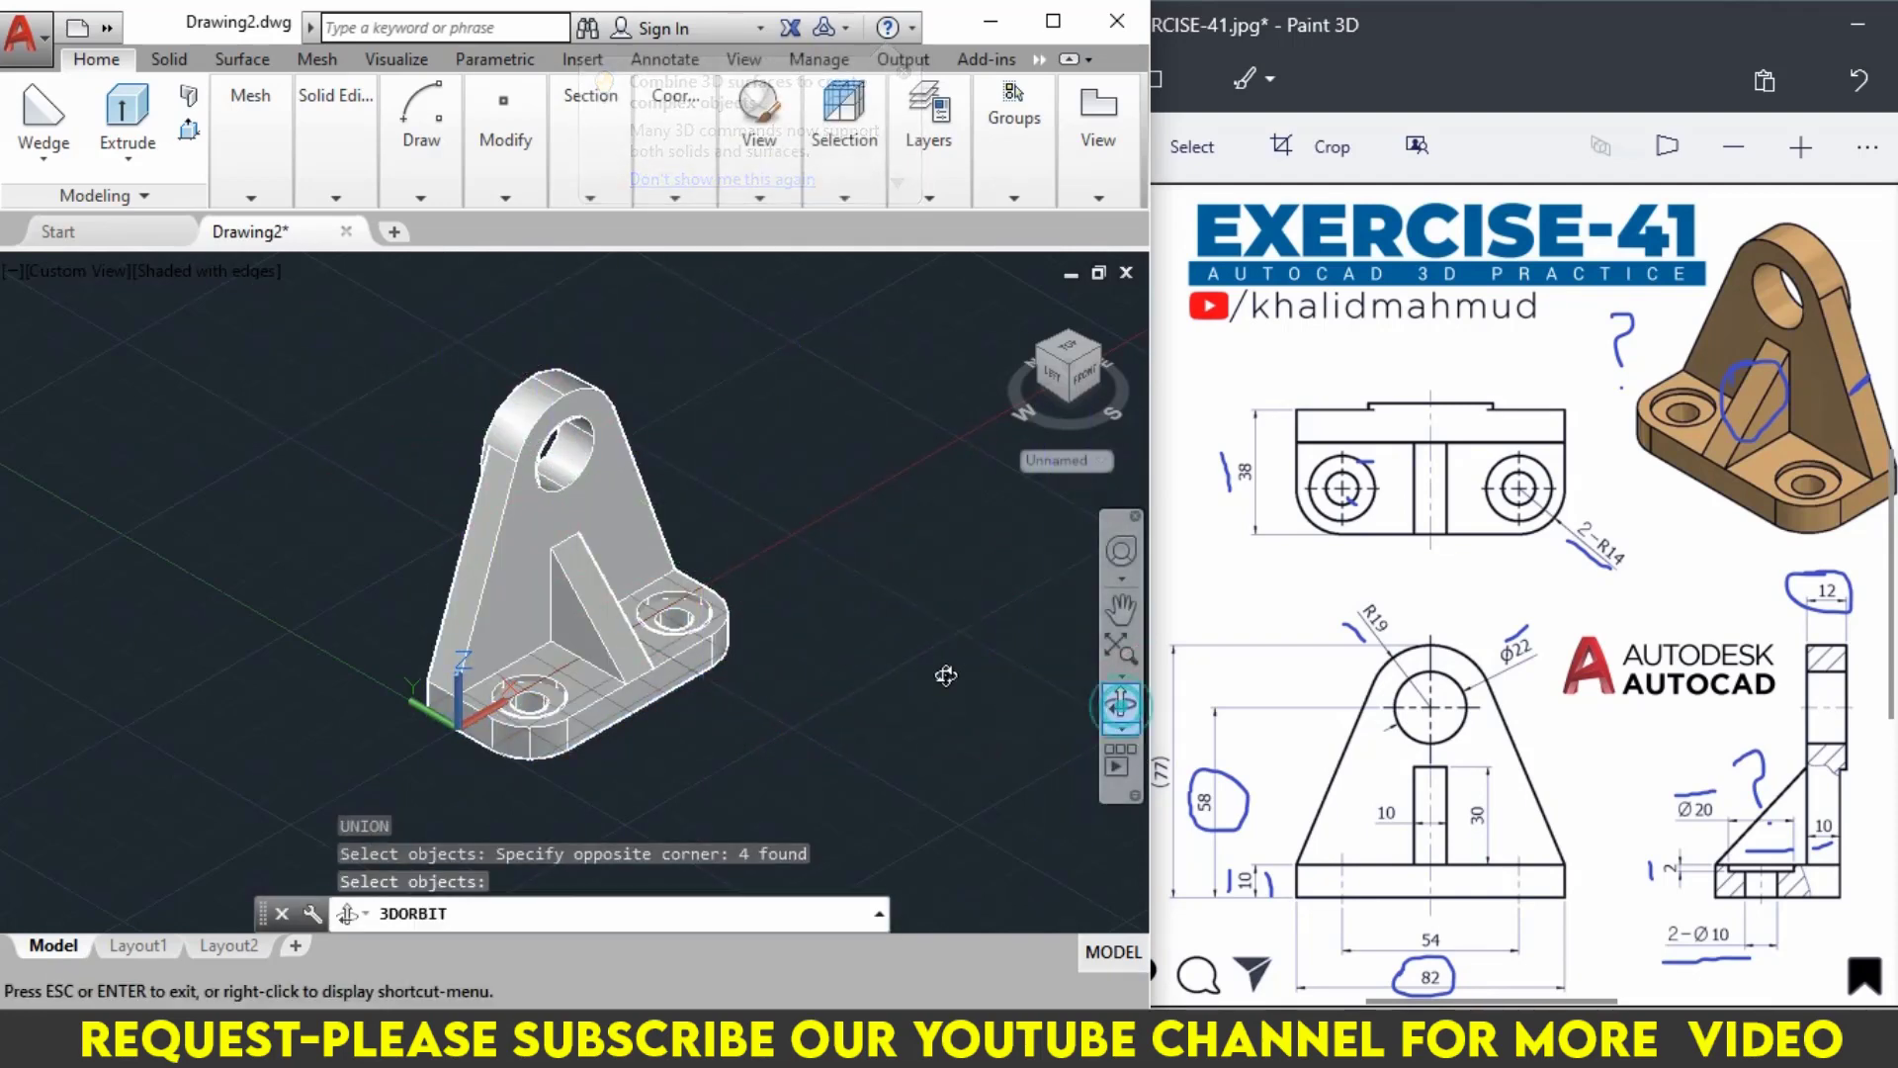
{"action": "mouse_move", "coordinate": [593, 554]}
{"action": "middle_mouse_down", "text": "shift"}
{"action": "mouse_move", "coordinate": [483, 516]}
{"action": "mouse_move", "coordinate": [288, 554]}
{"action": "mouse_move", "coordinate": [326, 518]}
{"action": "mouse_move", "coordinate": [509, 571]}
{"action": "middle_mouse_up", "text": "shift"}
{"action": "middle_click_drag", "start_coordinate": [540, 469], "coordinate": [526, 699], "text": "shift"}
{"action": "mouse_move", "coordinate": [647, 691]}
{"action": "middle_mouse_down", "text": "shift"}
{"action": "mouse_move", "coordinate": [665, 638]}
{"action": "mouse_move", "coordinate": [605, 641]}
{"action": "mouse_move", "coordinate": [579, 574]}
{"action": "middle_mouse_up", "text": "shift"}
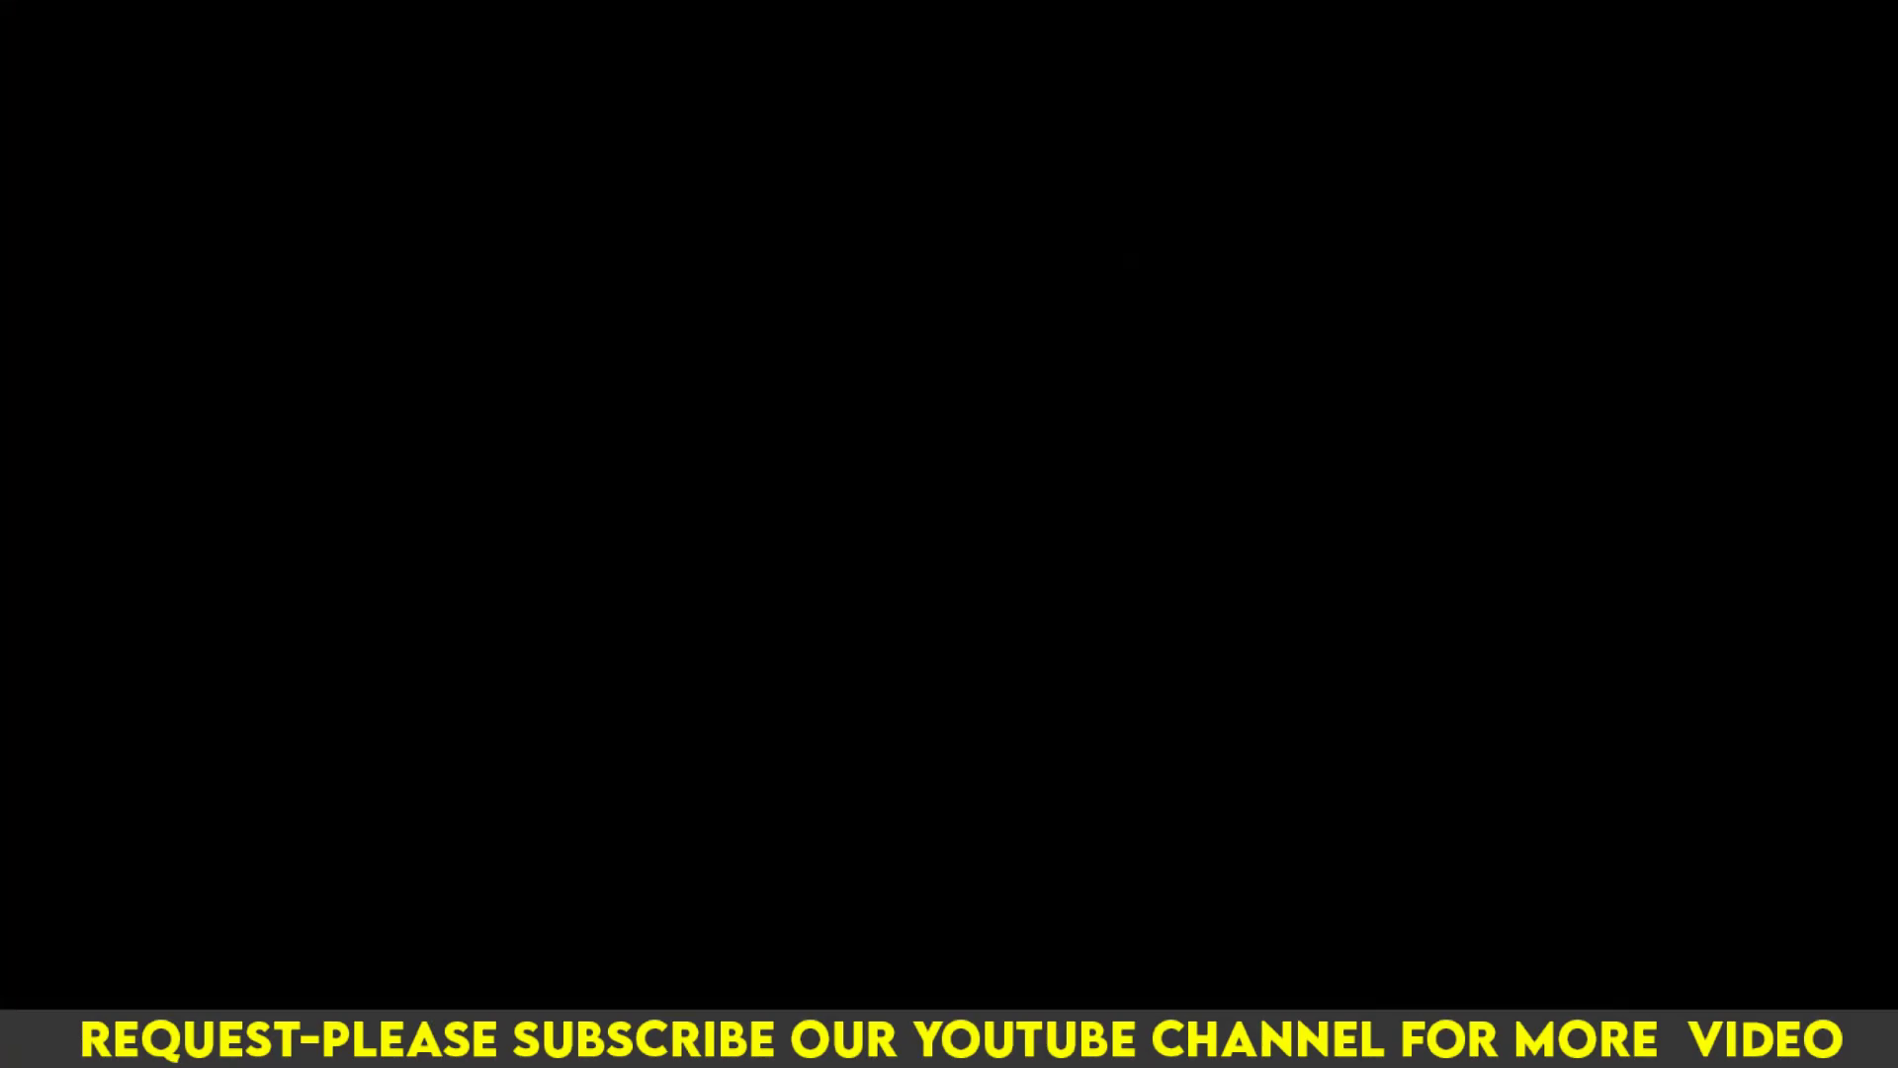